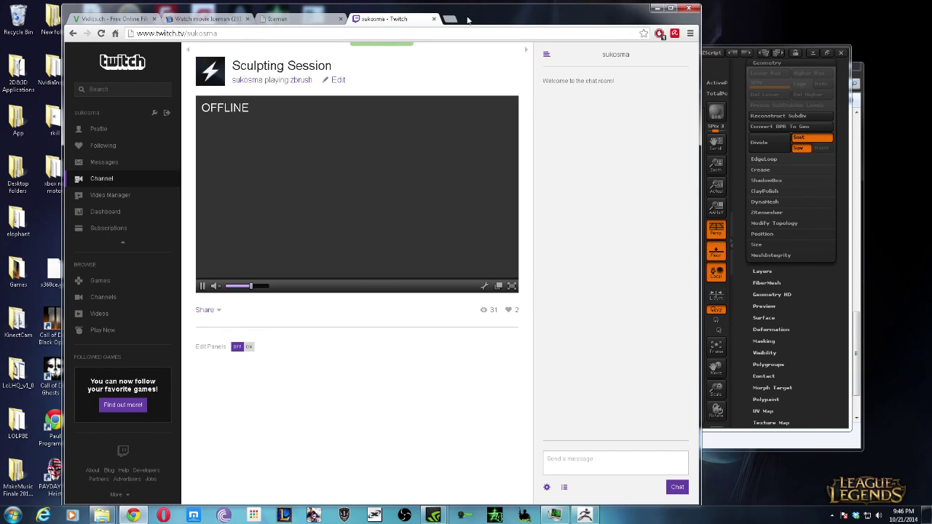
- Close the Vidics tab and minimize Chrome so the ZBrush bust shows
left_click(154, 19)
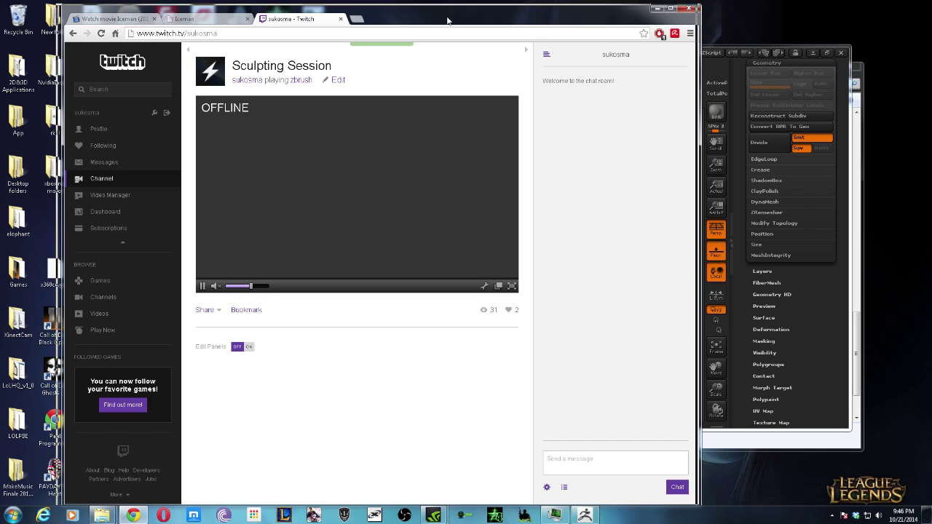
left_click_drag(439, 27, 409, 22)
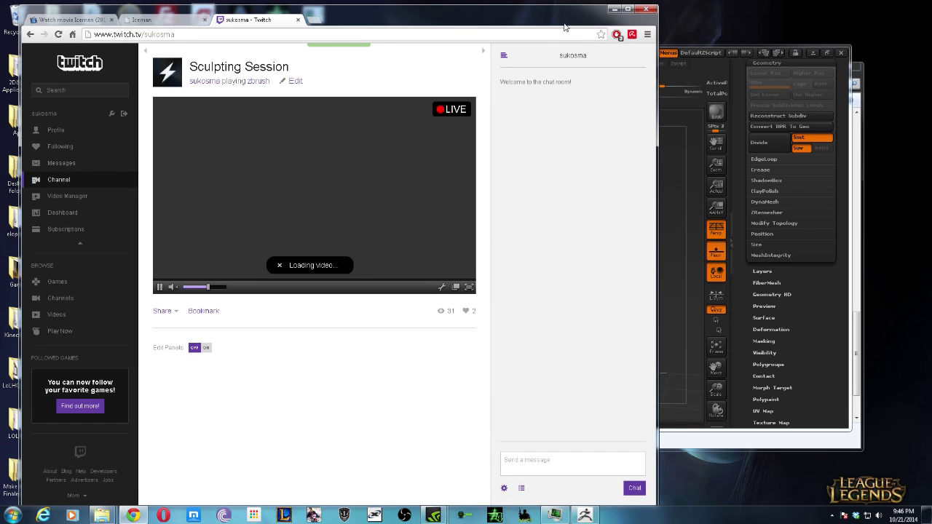
left_click(615, 10)
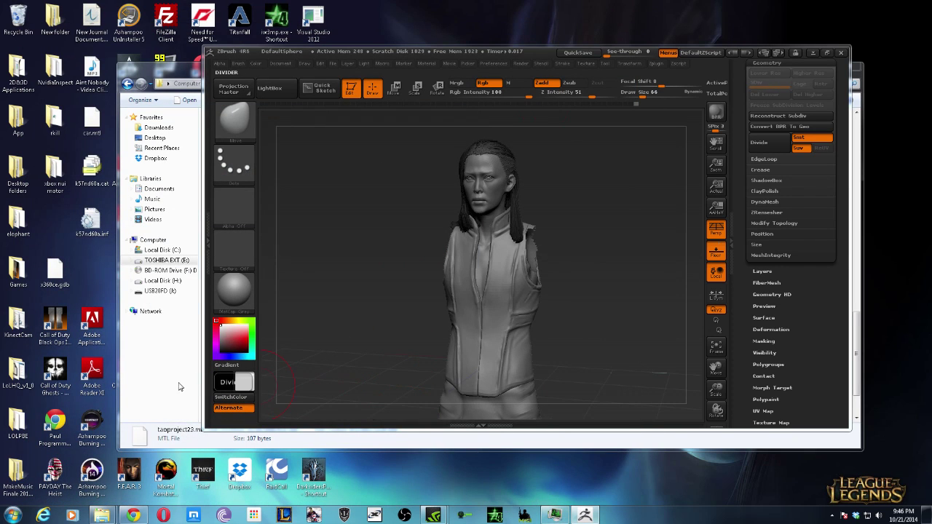
- Close the project files window and open the Darksiders SoundTrack folder from its shortcut
left_click(139, 384)
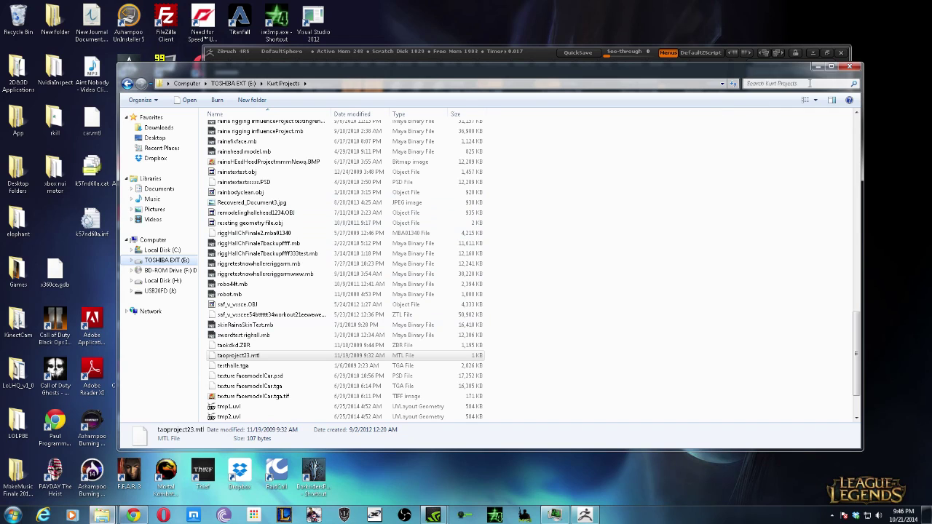
left_click(849, 66)
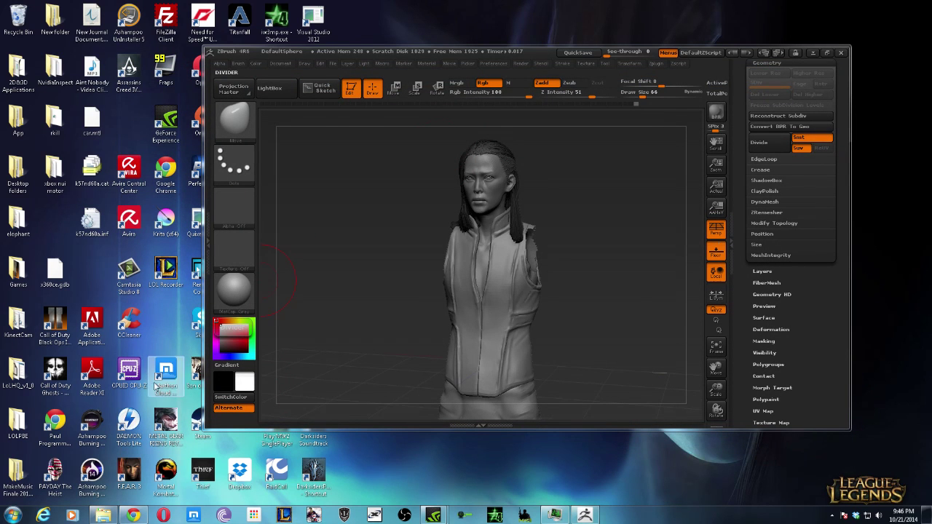
right_click(310, 438)
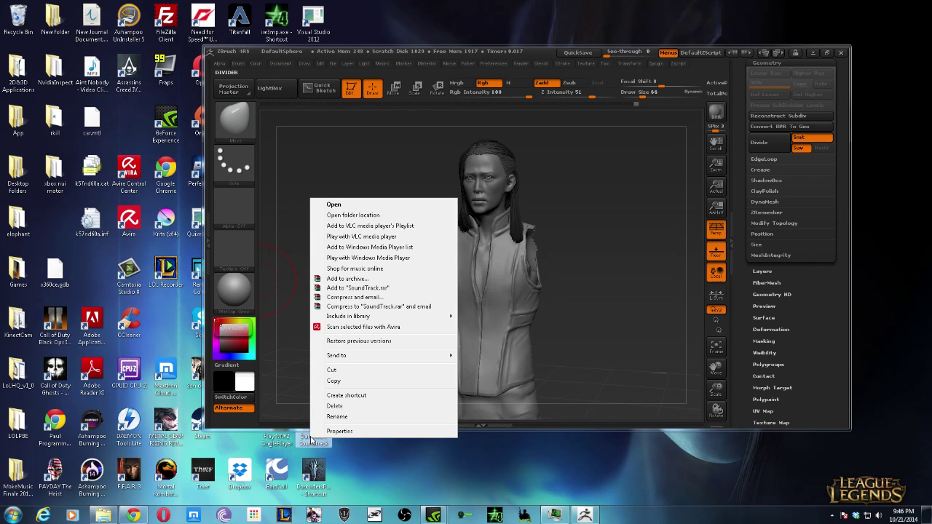
left_click(346, 214)
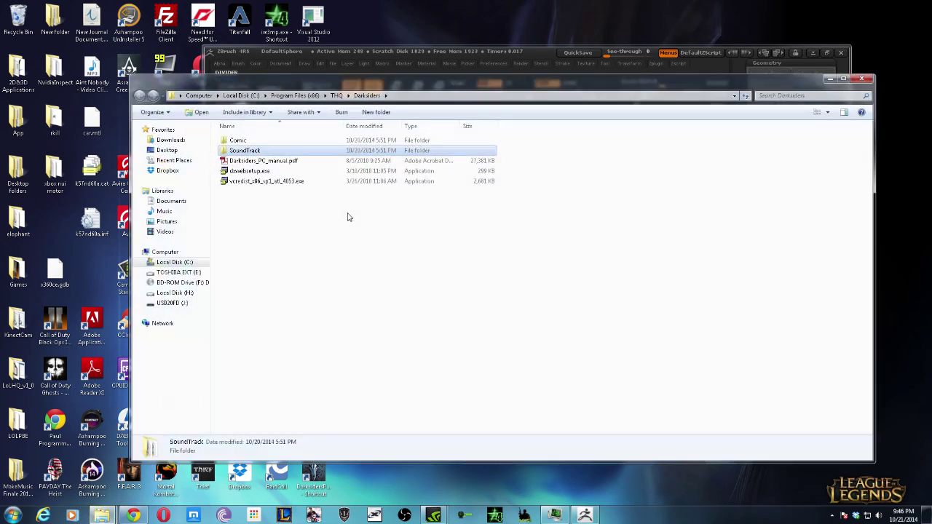
double_click(245, 150)
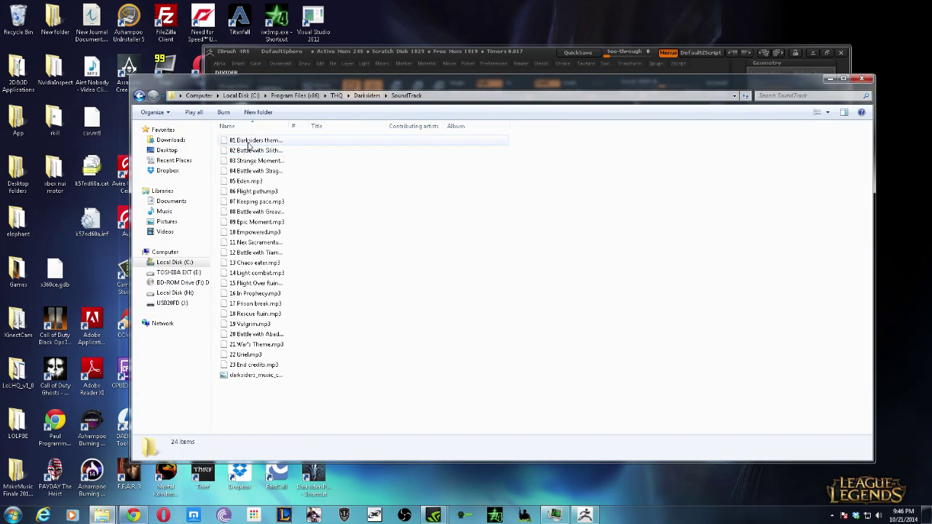
- Add all 23 soundtrack tracks to the Windows Media Player list and minimize the player
left_click(244, 140)
left_click(240, 367, "shift")
right_click(241, 363)
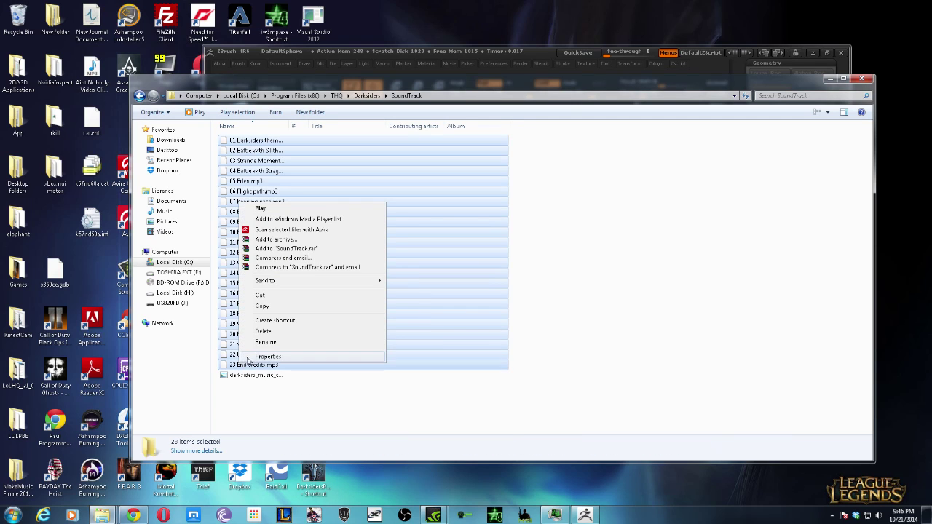
left_click(288, 220)
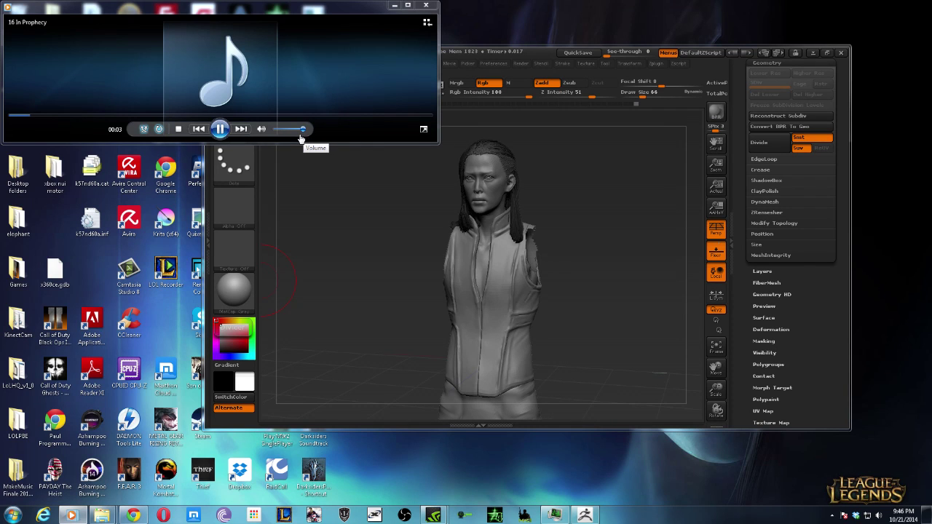
left_click(397, 6)
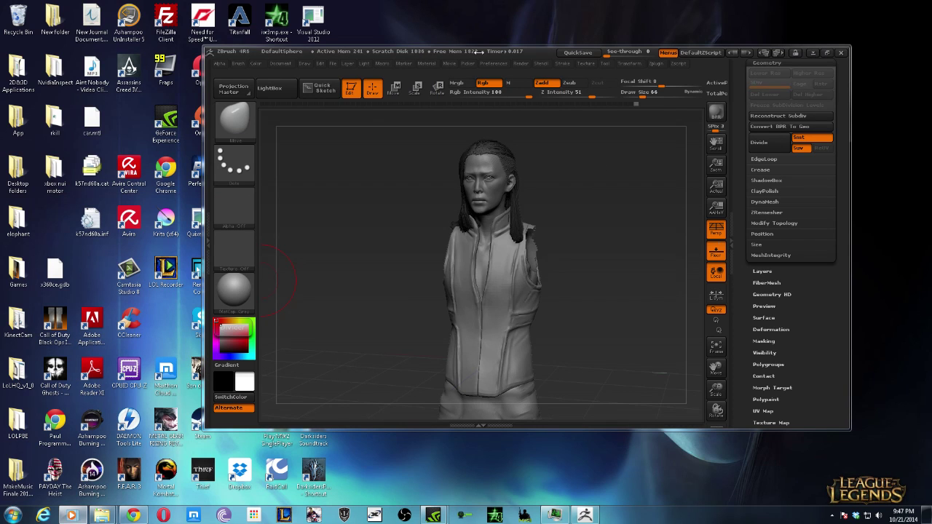
- Move ZBrush up-left and the Twitch stream page to the right, with ZBrush in front
left_click_drag(479, 51, 323, 34)
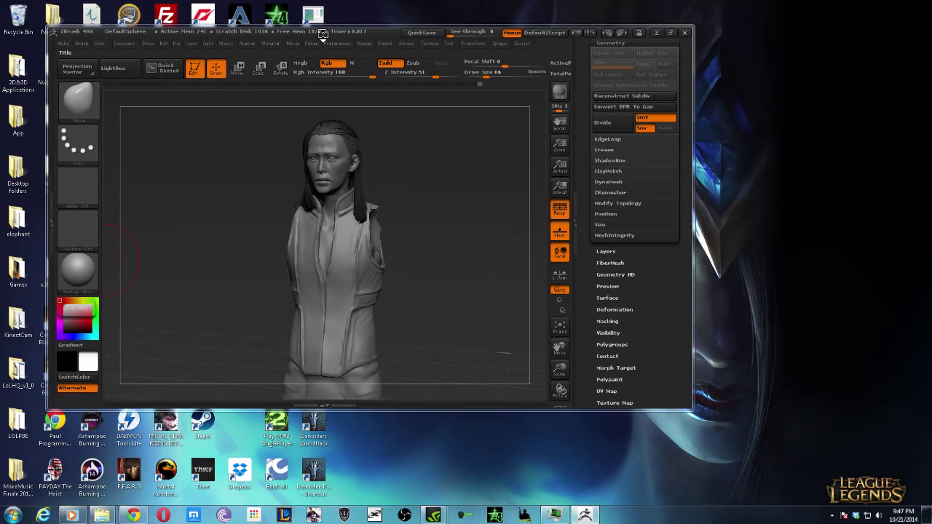
left_click(145, 517)
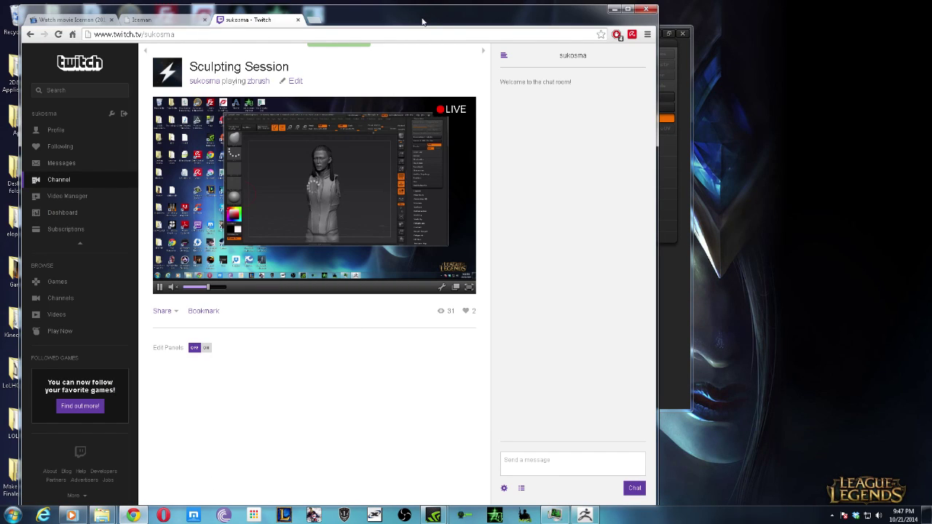
left_click_drag(422, 21, 723, 19)
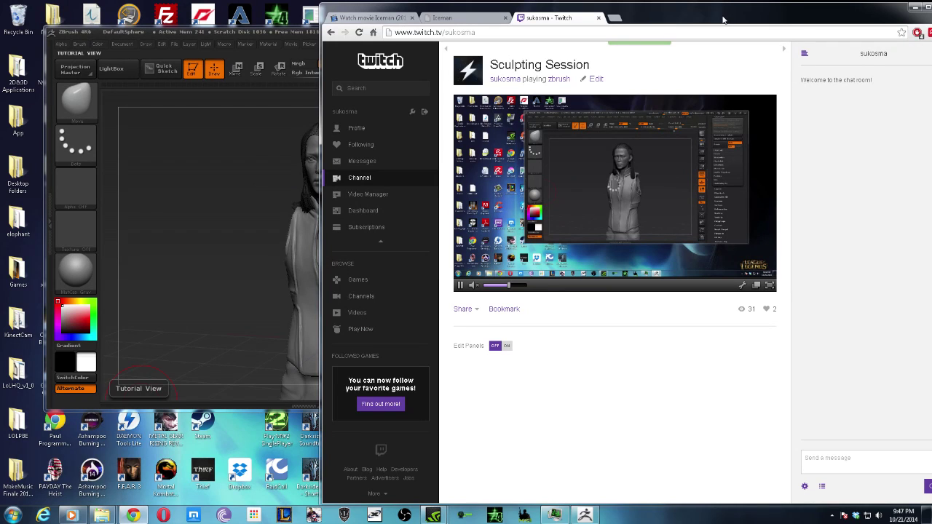
left_click_drag(724, 20, 701, 20)
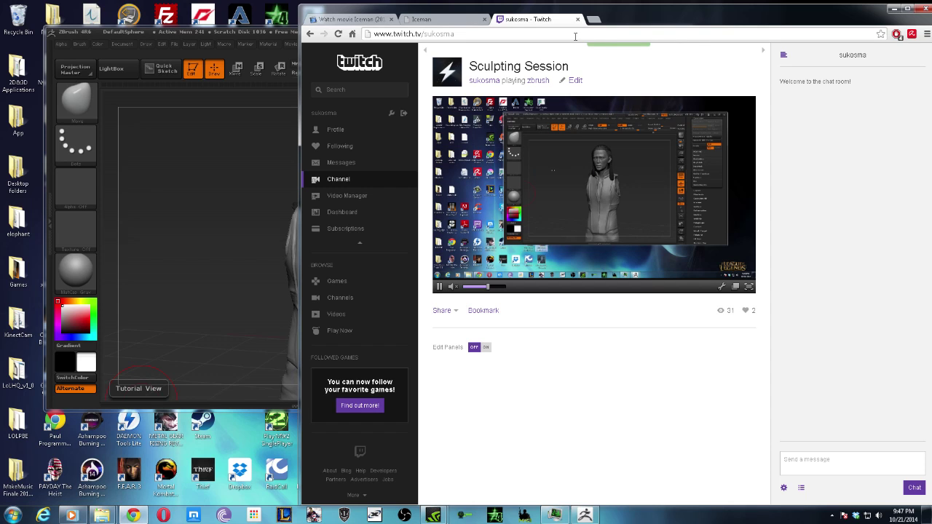
left_click(228, 158)
- Select the face mesh as Subtool 1 and scroll to its SubTool and Geometry panels
left_click_drag(291, 171, 375, 189)
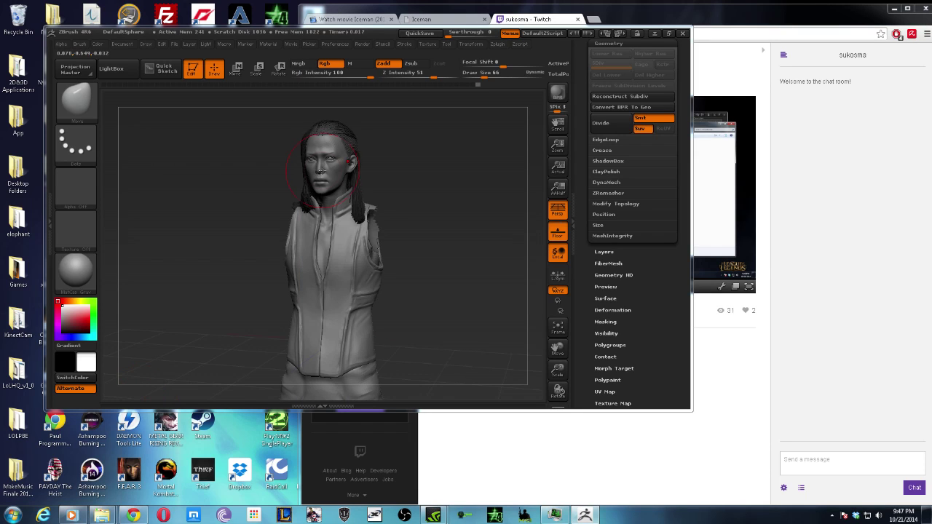
mouse_move(431, 202)
left_mouse_down()
mouse_move(474, 208)
mouse_move(462, 184)
left_mouse_up()
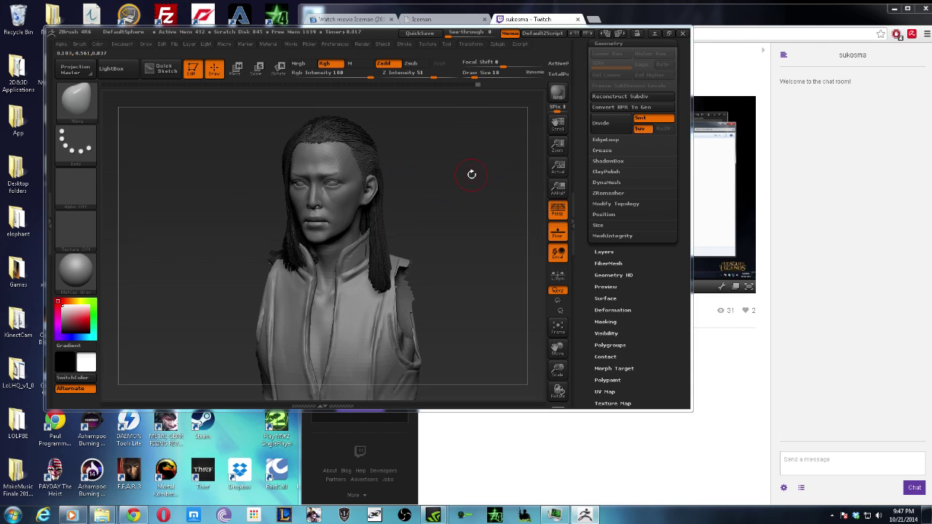
left_click_drag(472, 174, 331, 268)
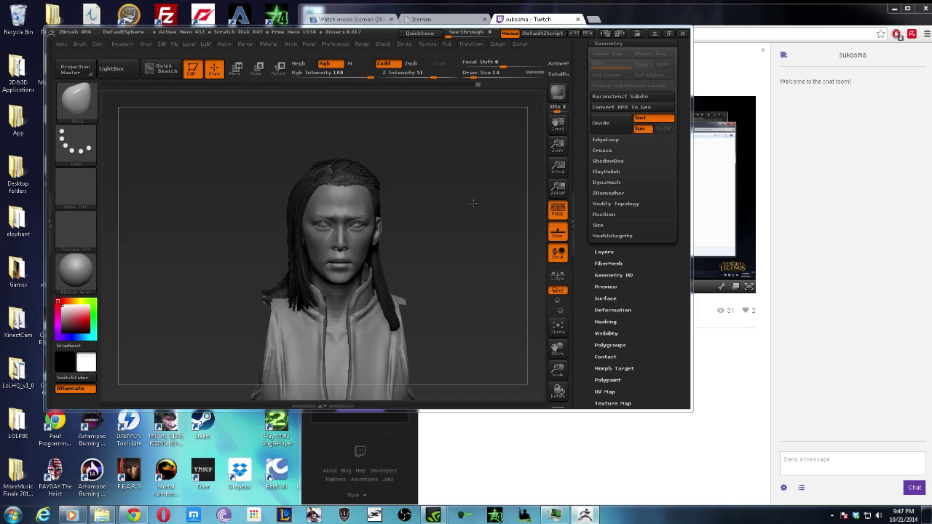
left_click(315, 265, "alt")
mouse_move(451, 169)
left_mouse_down("shift")
mouse_move(455, 201)
mouse_move(454, 192)
left_mouse_up("shift")
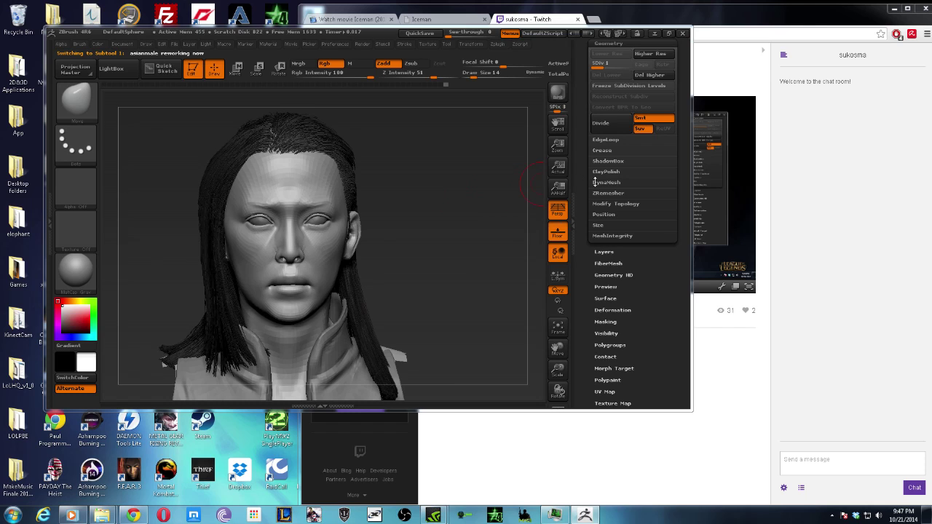
left_click_drag(598, 259, 588, 230)
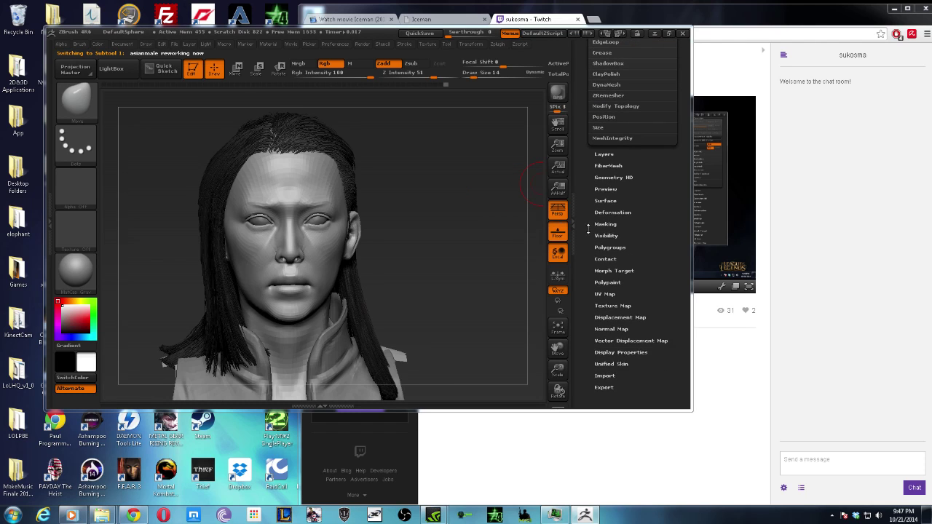
scroll(588, 226, "up", 5)
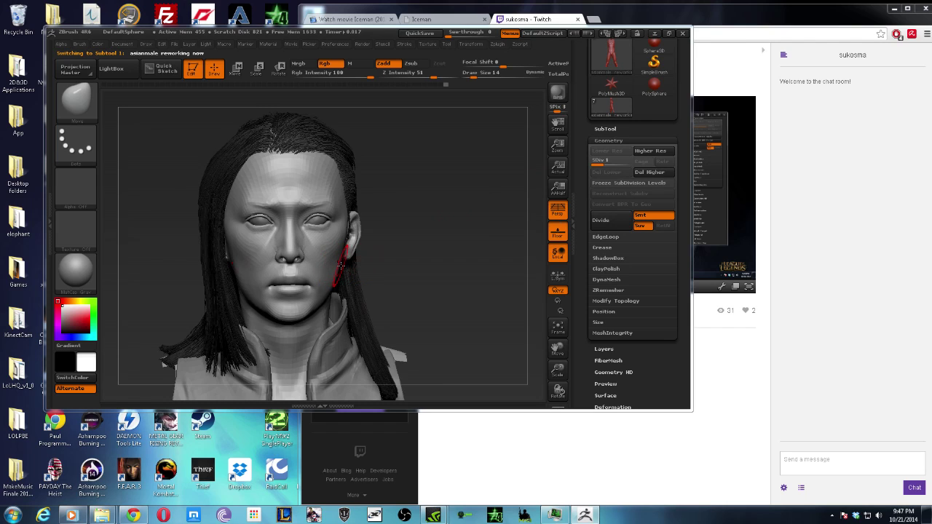
- Raise the face to subdivision level 2, shrink the brush to size 4, and frame the face
left_click(606, 160)
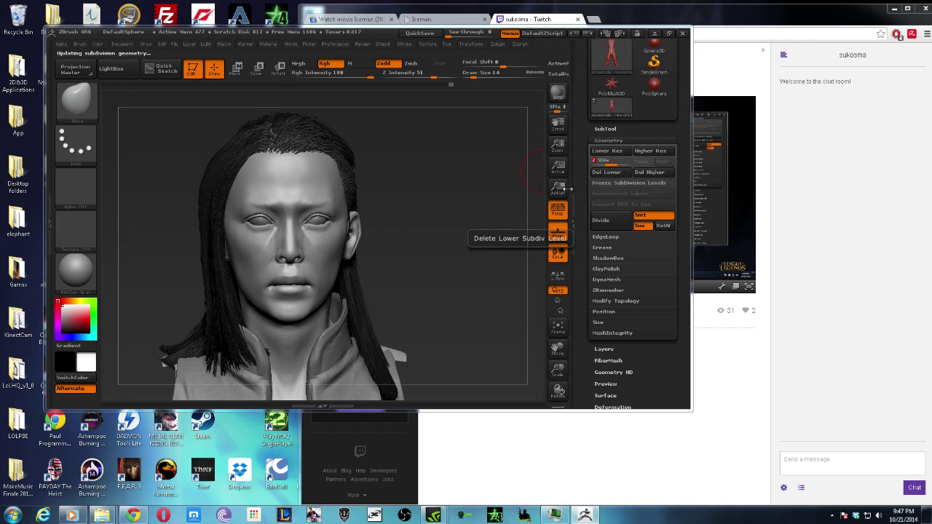
mouse_move(477, 235)
left_mouse_down()
mouse_move(450, 236)
mouse_move(354, 204)
left_mouse_up()
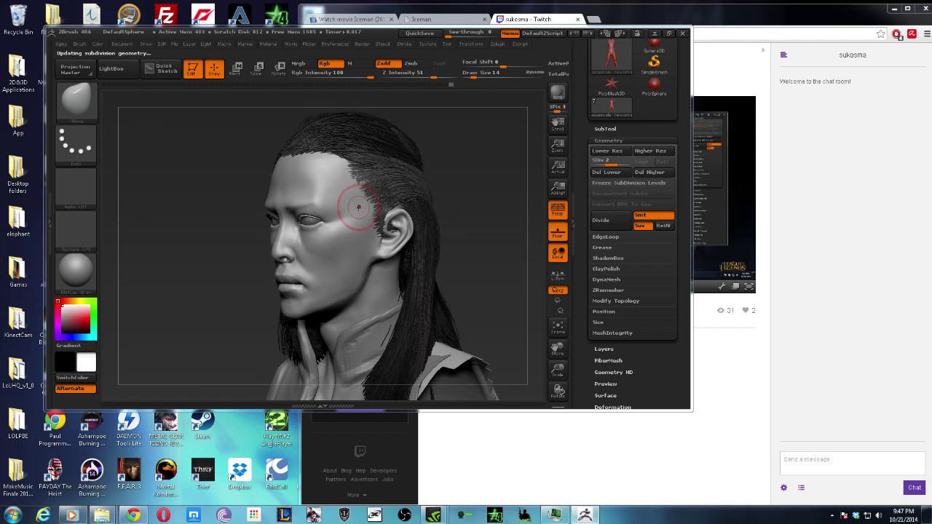
key("bracketleft")
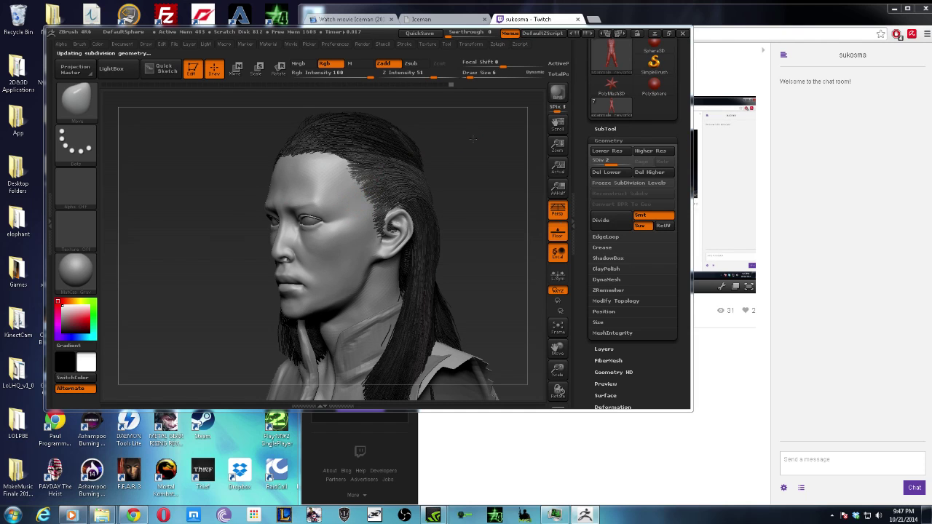
mouse_move(456, 147)
left_mouse_down()
mouse_move(443, 139)
mouse_move(434, 236)
mouse_move(410, 204)
mouse_move(421, 237)
left_mouse_up()
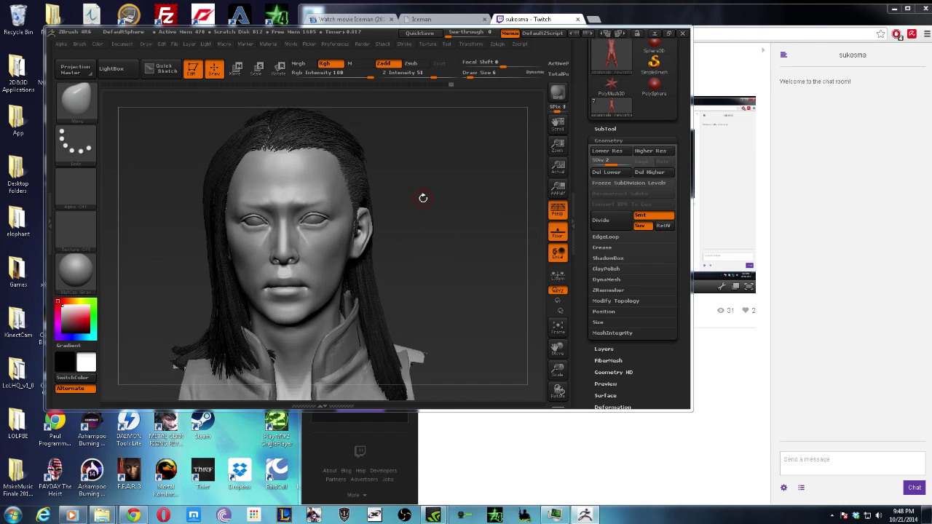
left_click_drag(422, 198, 302, 233, "alt")
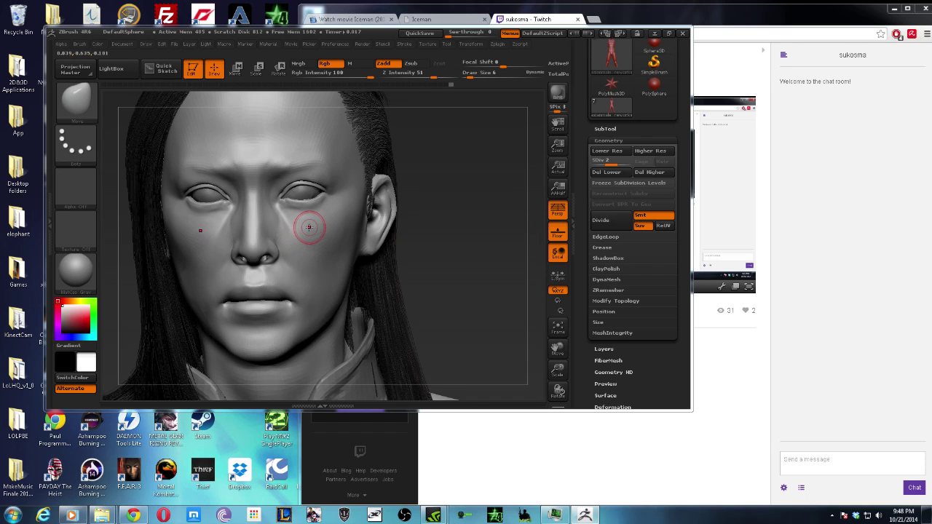
key("bracketleft")
key("bracketleft")
- Enlarge the ZBrush window and smooth the face from profile, three-quarter and front views
left_click_drag(248, 410, 252, 451)
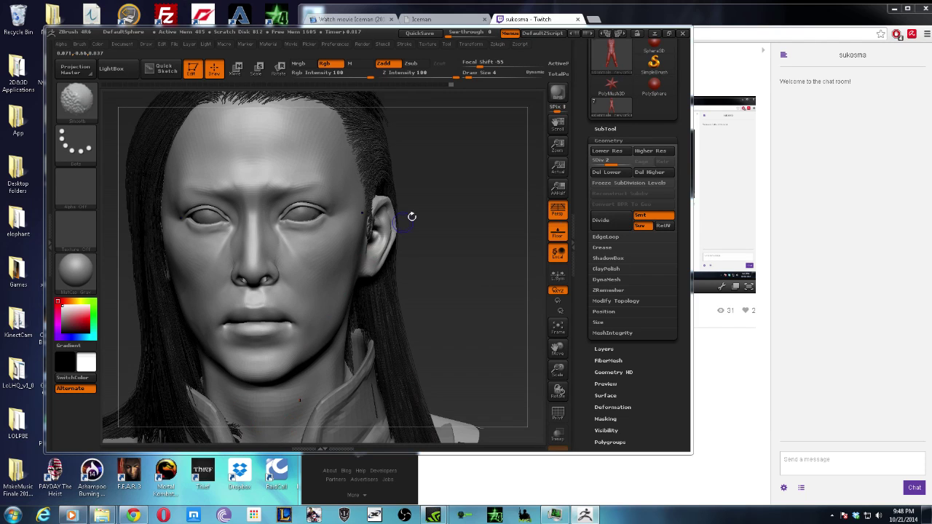
mouse_move(412, 214)
left_mouse_down()
mouse_move(426, 206)
mouse_move(463, 225)
mouse_move(322, 270)
left_mouse_up()
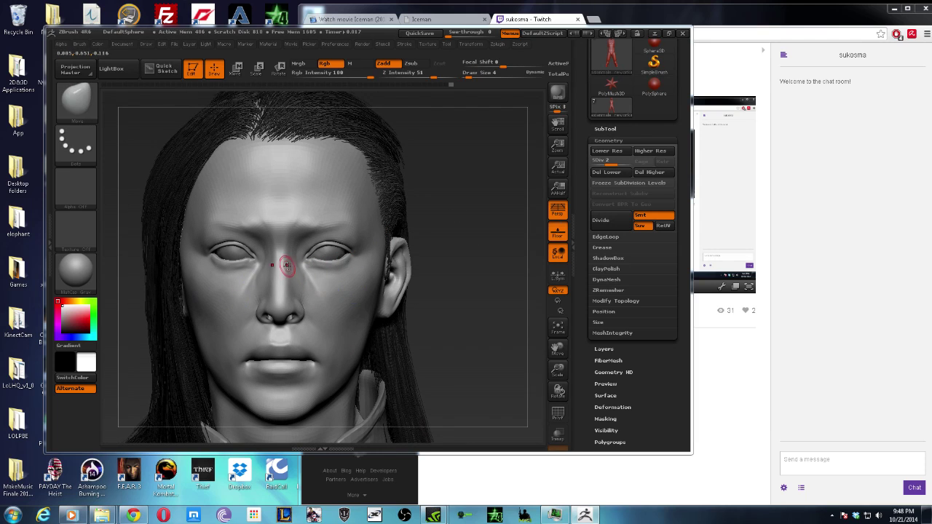
key("shift")
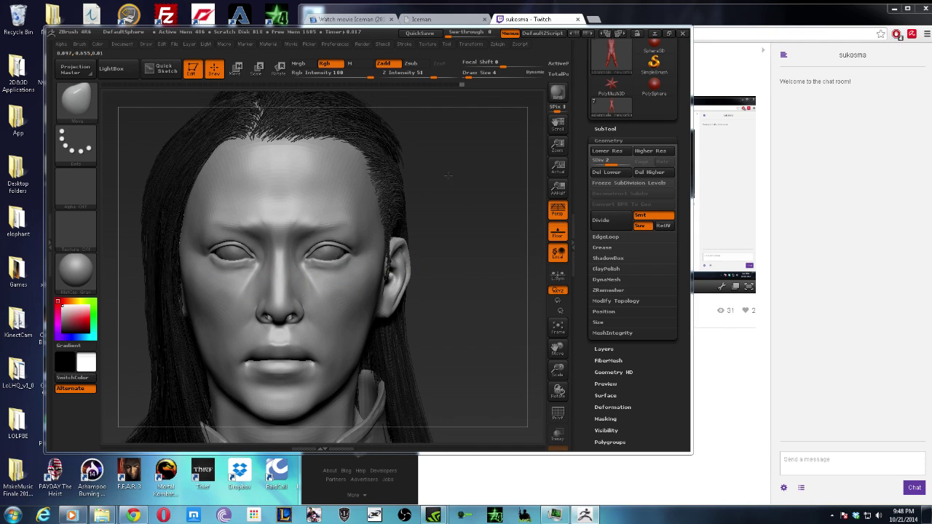
left_click_drag(450, 175, 446, 195)
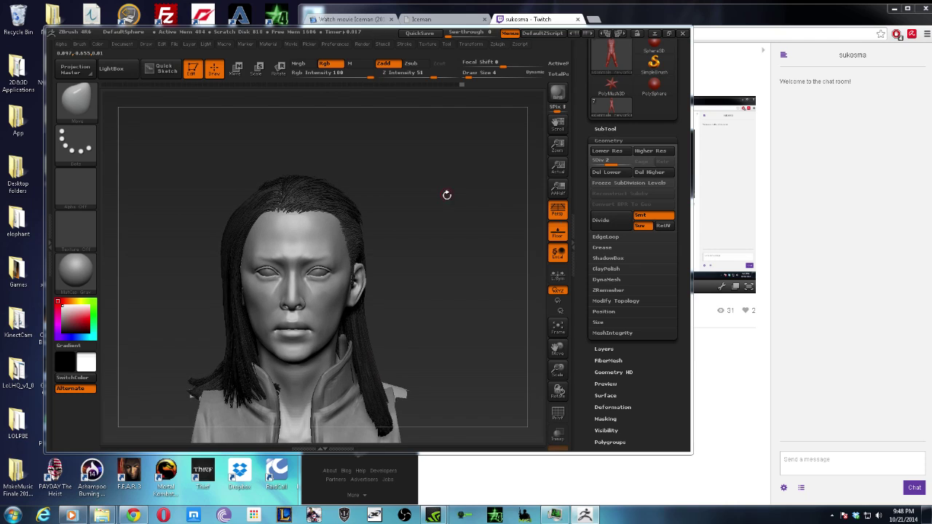
left_click_drag(447, 195, 393, 196)
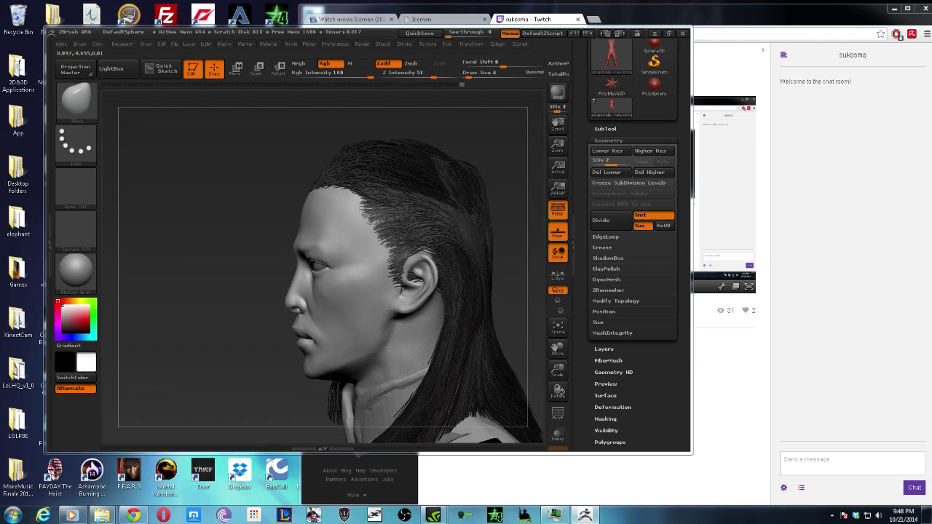
left_click_drag(427, 280, 339, 295)
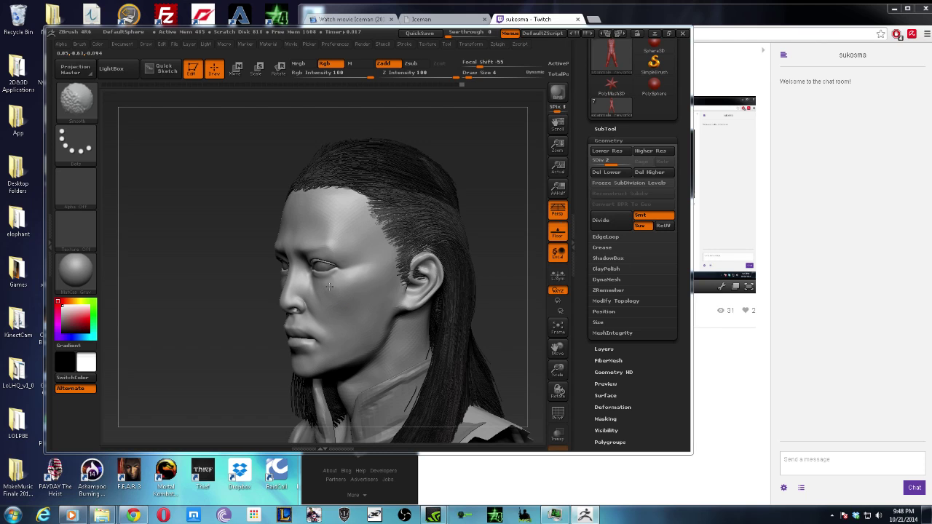
left_click_drag(223, 369, 365, 269)
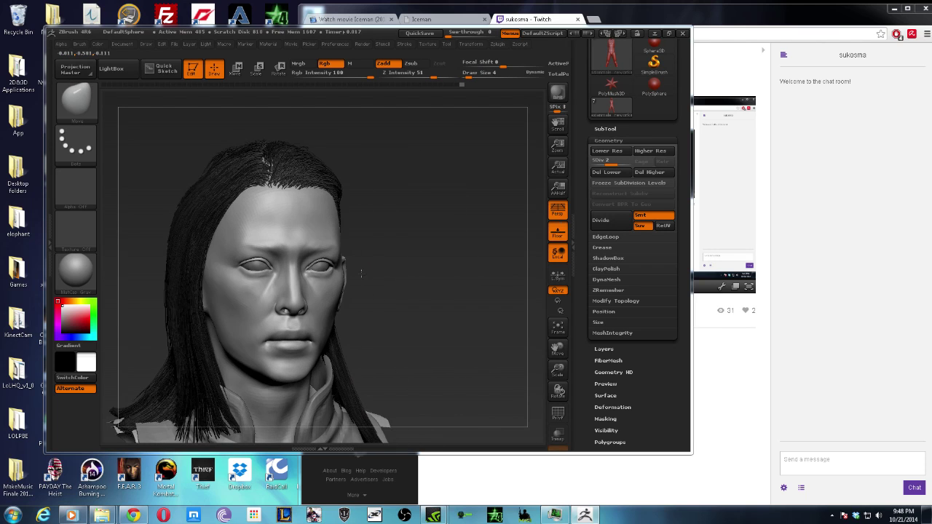
key("shift")
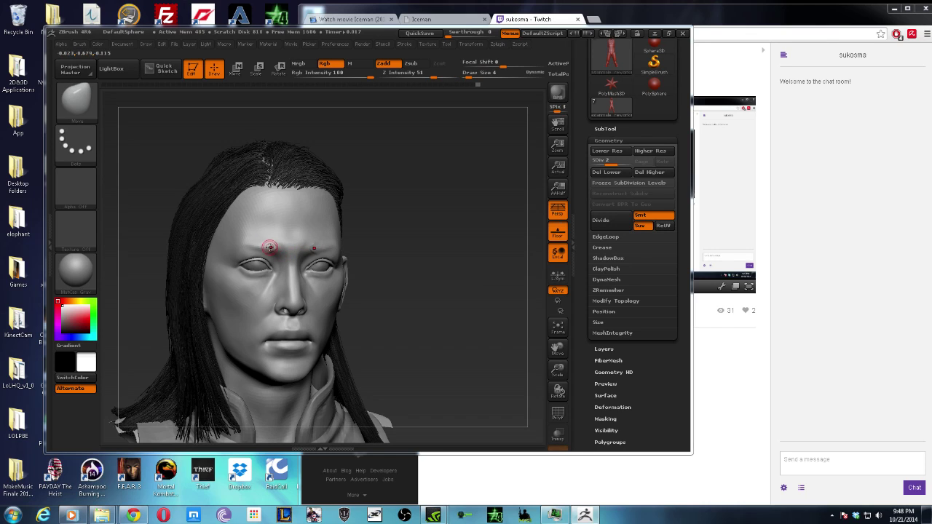
- Switch to ClayBuildup and build up the face front-on, smoothing between strokes
left_click(87, 102)
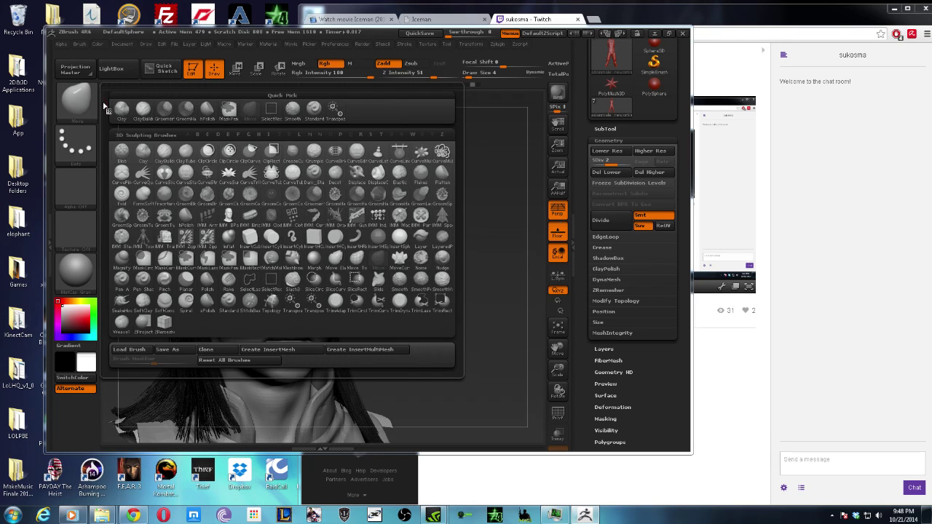
left_click(145, 111)
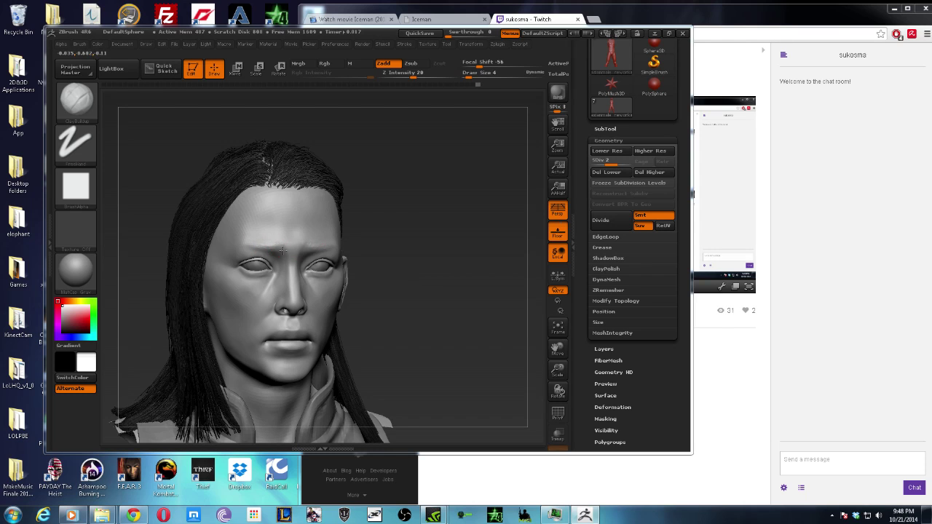
left_click_drag(406, 209, 306, 243)
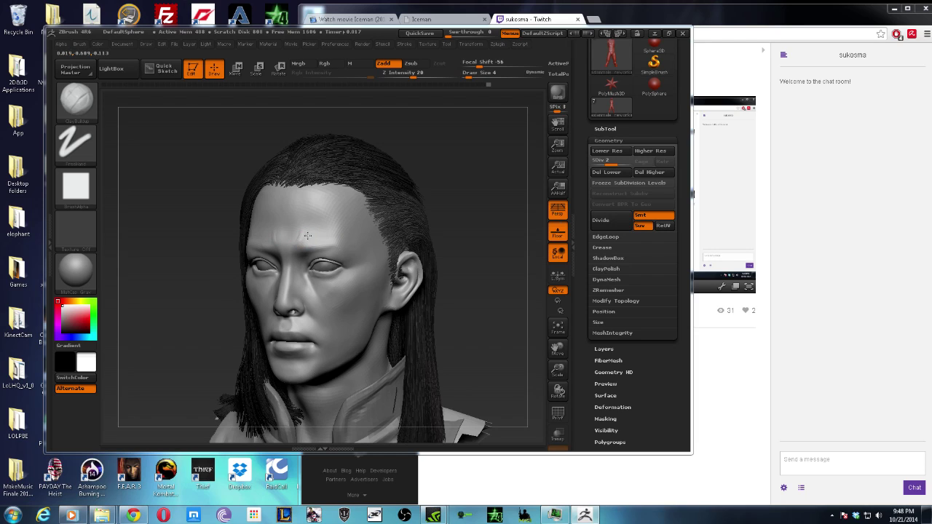
key("shift")
mouse_move(483, 170)
left_mouse_down()
mouse_move(471, 189)
mouse_move(447, 137)
mouse_move(470, 191)
mouse_move(467, 213)
mouse_move(442, 241)
mouse_move(413, 219)
mouse_move(409, 263)
mouse_move(424, 251)
mouse_move(427, 208)
mouse_move(437, 233)
mouse_move(354, 270)
left_mouse_up()
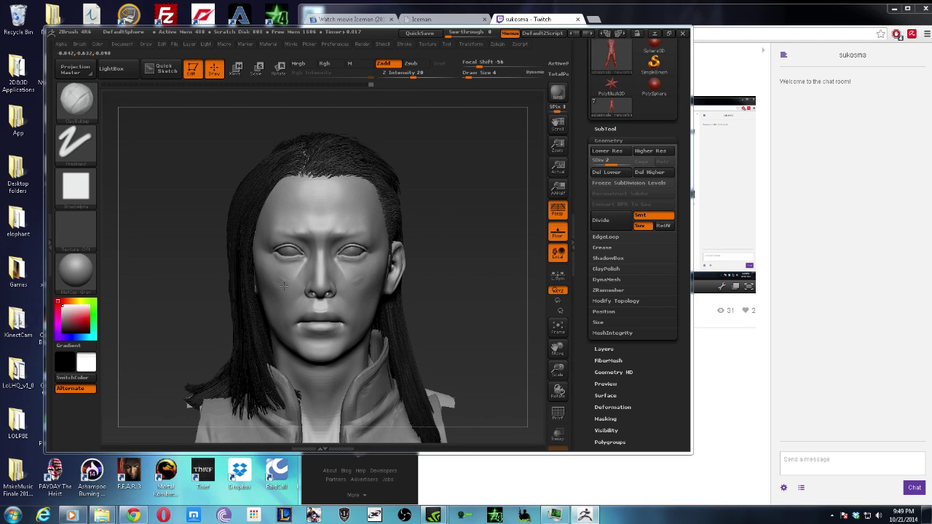
key("shift")
- Sculpt and smooth the face from three-quarter and right-profile views, then refit the head
left_click_drag(509, 276, 312, 270)
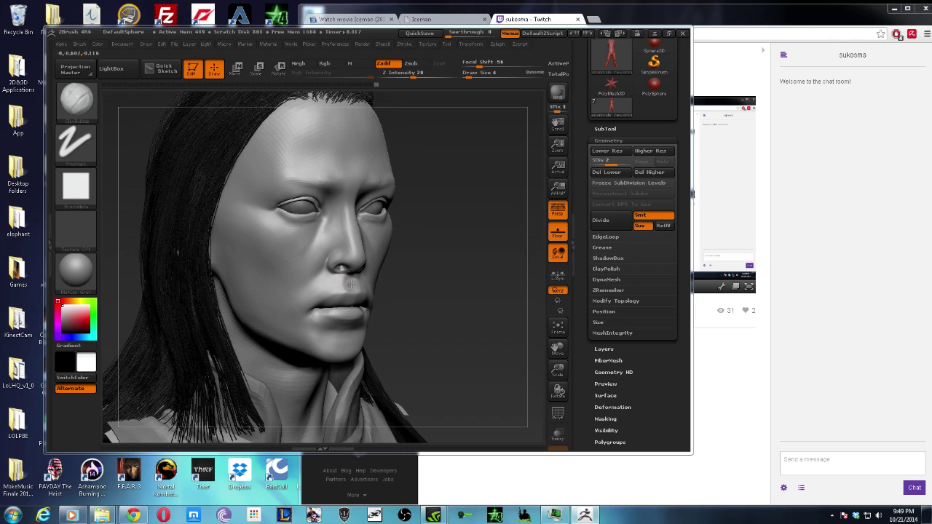
key("shift")
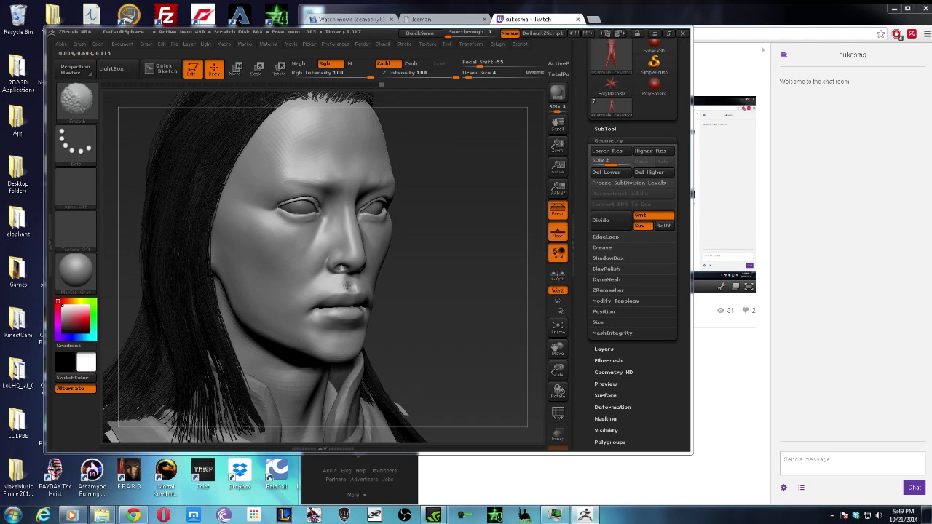
left_click_drag(466, 277, 345, 290)
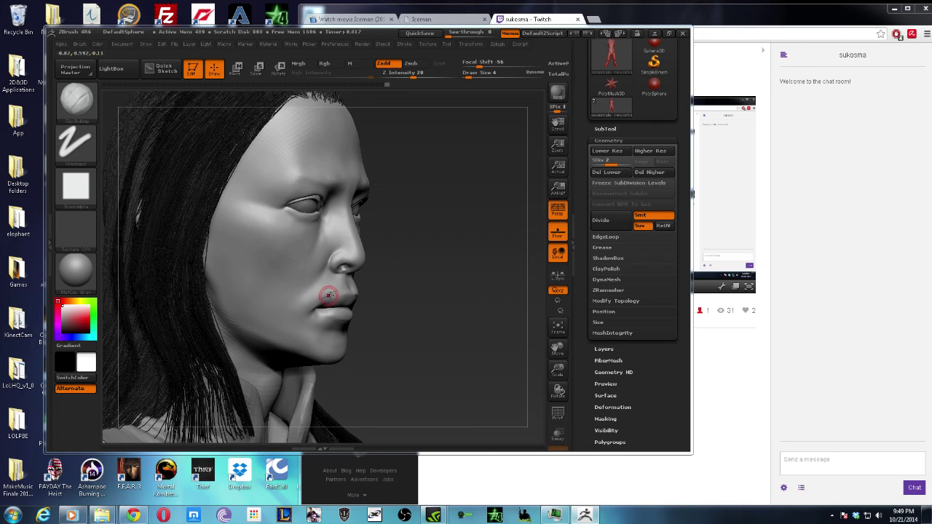
key("shift")
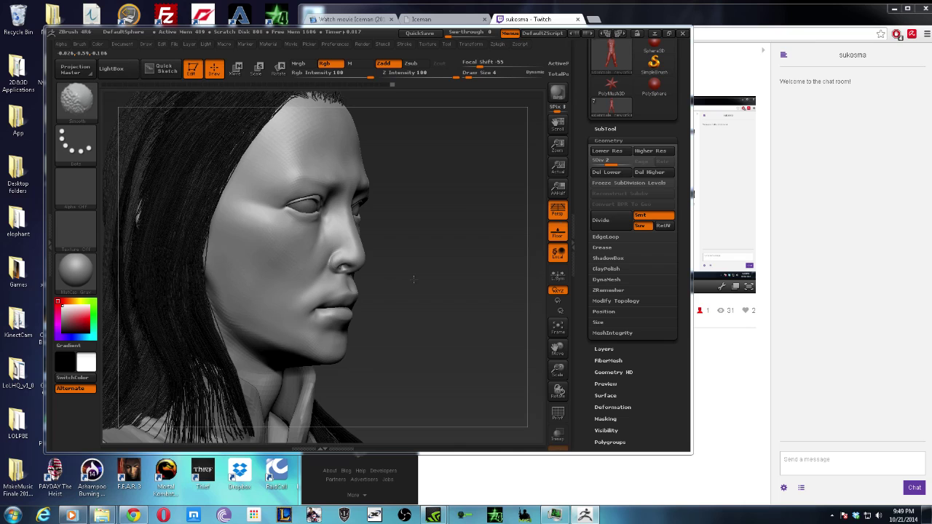
mouse_move(420, 274)
left_mouse_down()
mouse_move(378, 221)
mouse_move(433, 187)
mouse_move(426, 175)
left_mouse_up()
key("f")
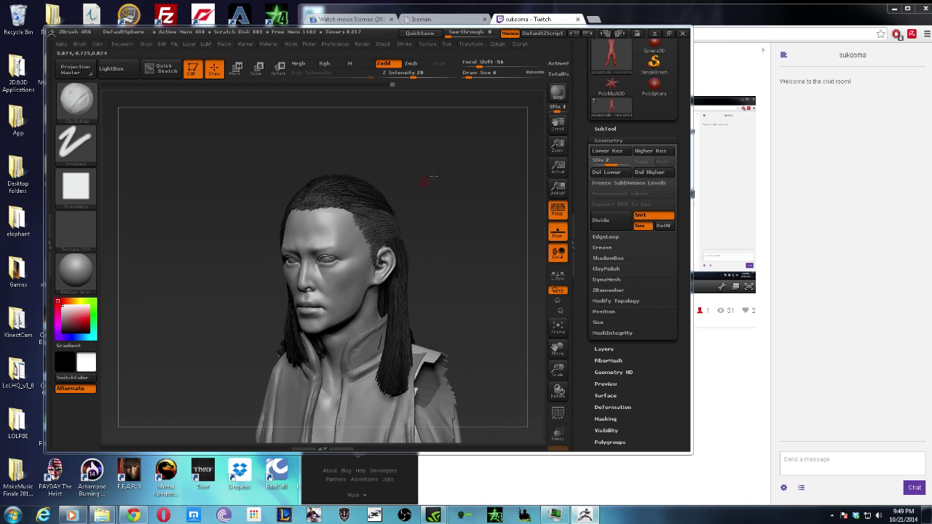
- Smooth the forehead and brows, checking them in full profile and front views
left_click_drag(412, 185, 450, 175)
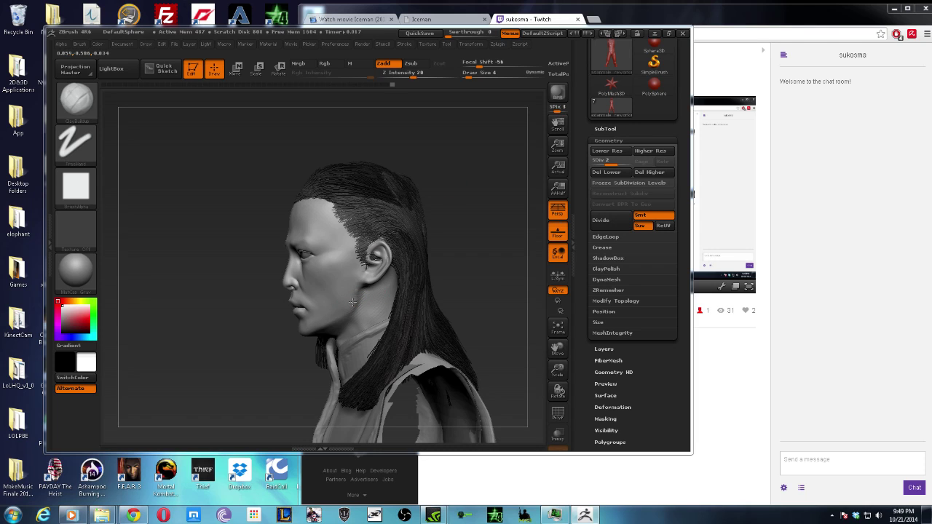
key("shift")
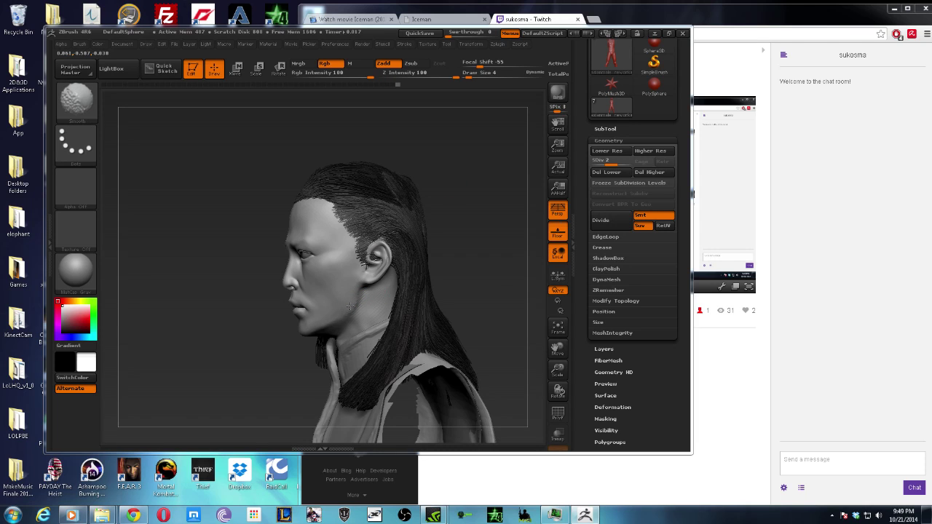
mouse_move(265, 385)
left_mouse_down("shift")
mouse_move(456, 256)
mouse_move(452, 243)
left_mouse_up("shift")
key("shift")
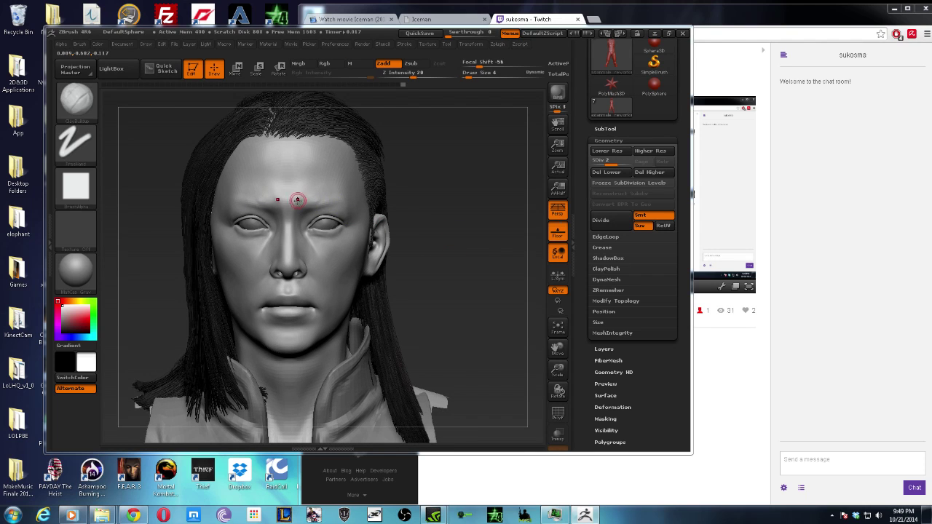
key("shift")
key("shift")
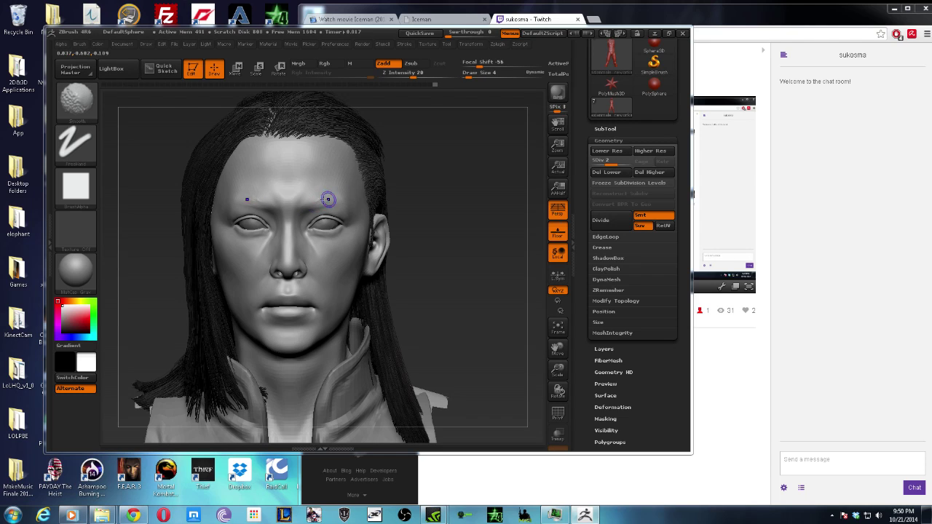
key("shift")
key("shift")
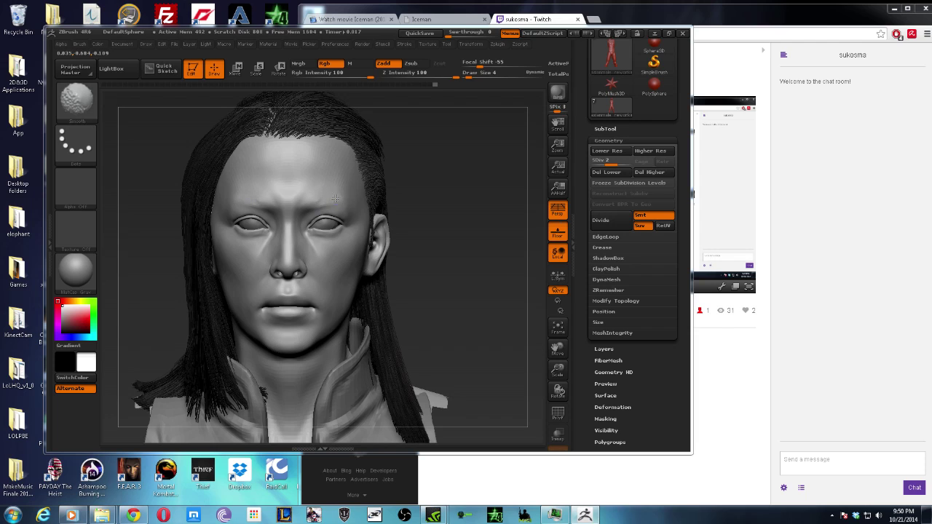
left_click(89, 106)
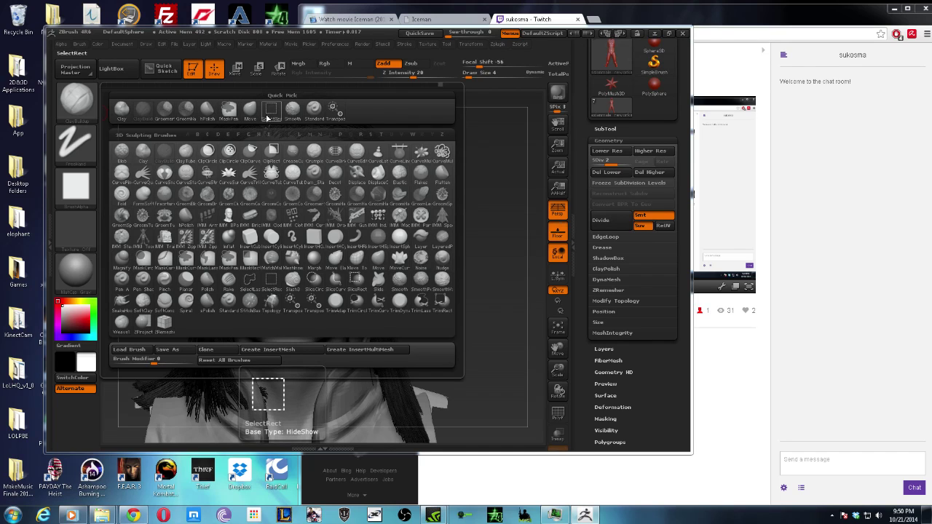
- Switch to TrimAdaptive, undo the eyebrow lumps, and trim and smooth the brow and cheeks
left_click(337, 301)
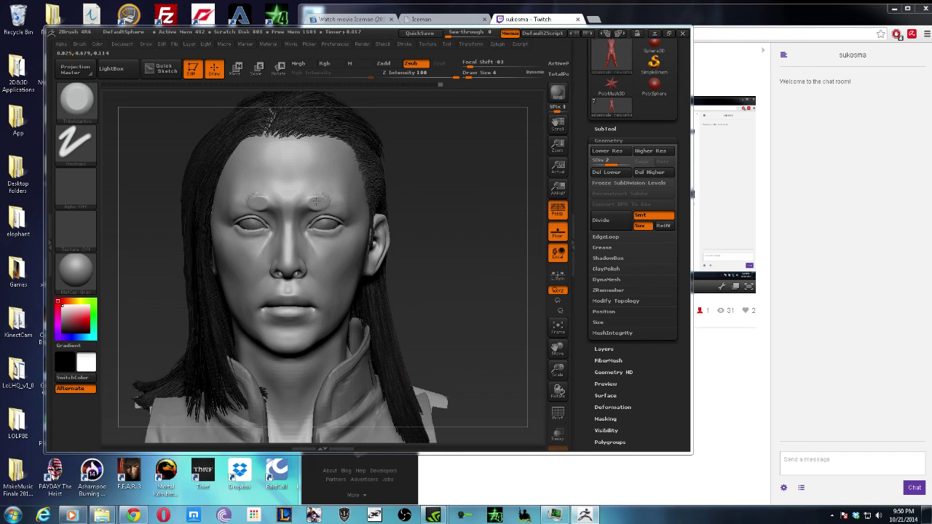
key("ctrl+z")
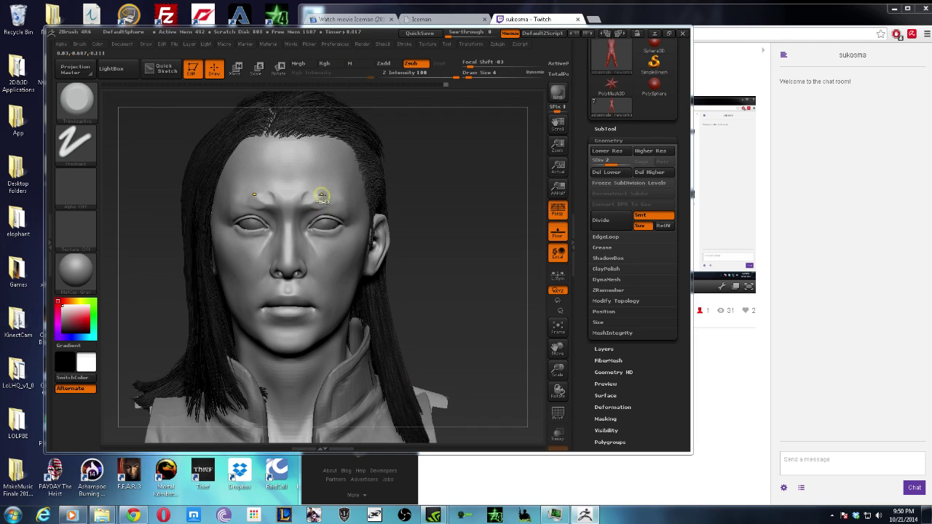
key("shift")
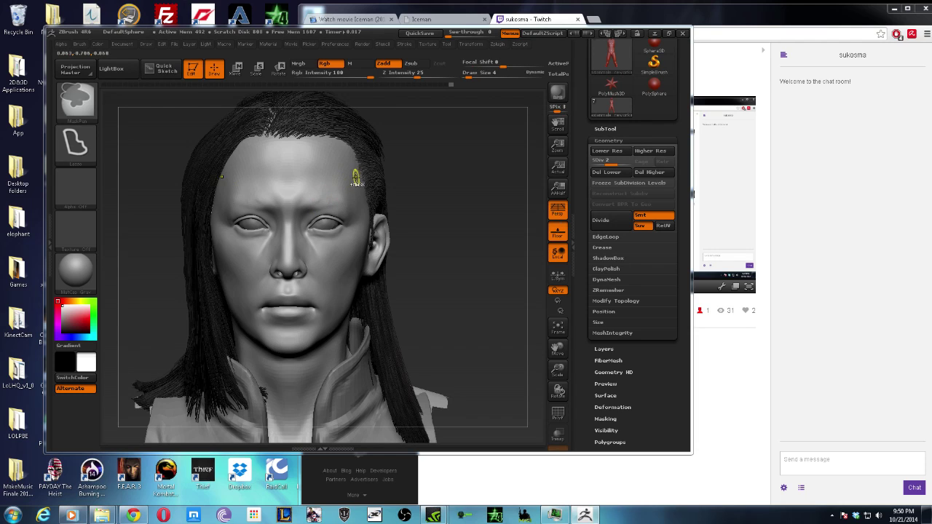
left_click_drag(432, 161, 333, 204)
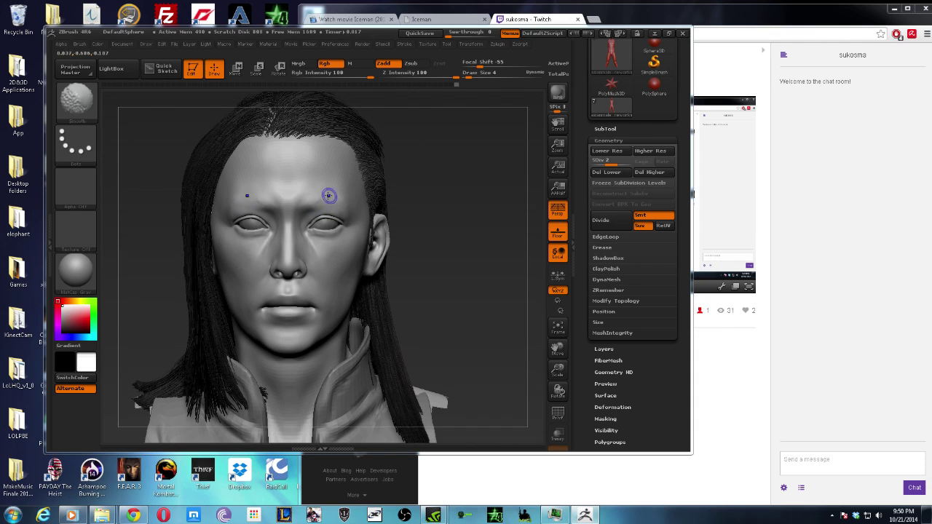
key("alt")
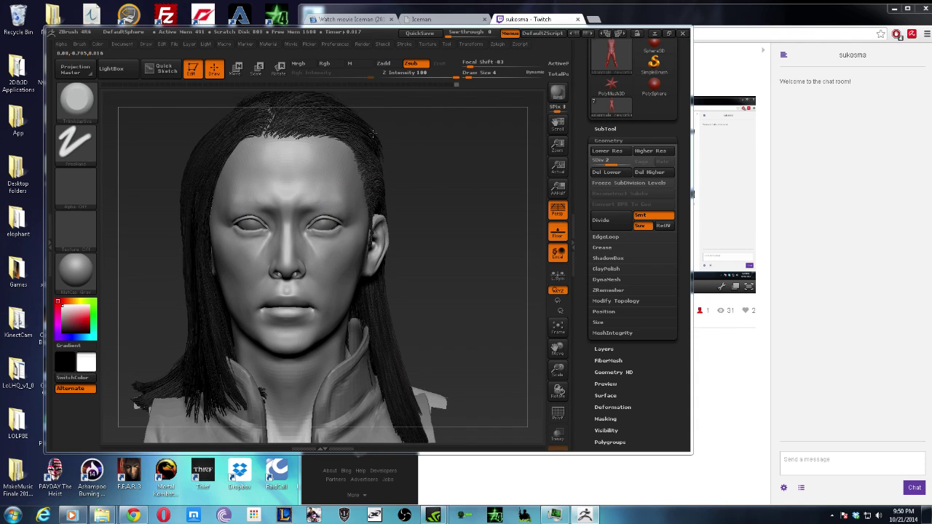
mouse_move(372, 133)
left_mouse_down("alt")
mouse_move(415, 212)
mouse_move(437, 202)
mouse_move(429, 211)
left_mouse_up("alt")
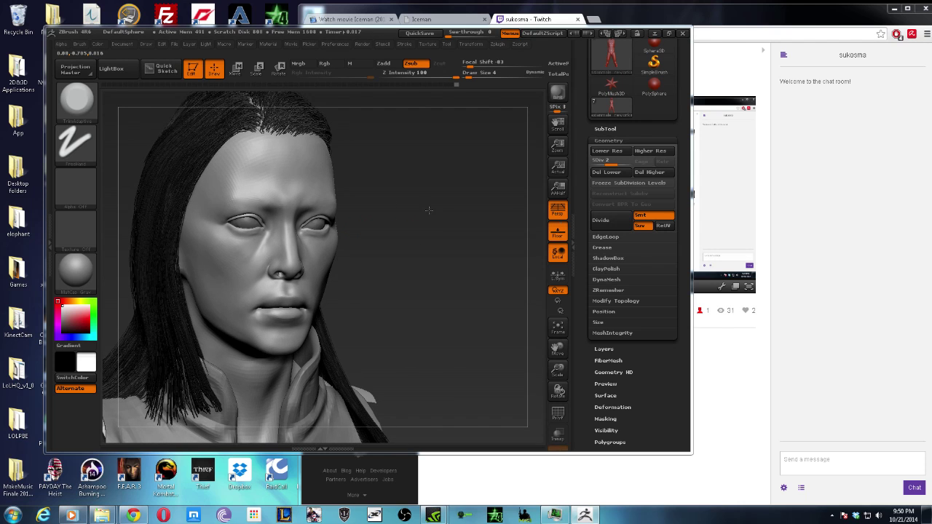
- Toggle Polyframe on and off to check topology, then keep trimming the near-frontal face
left_click(558, 414)
left_click(558, 414)
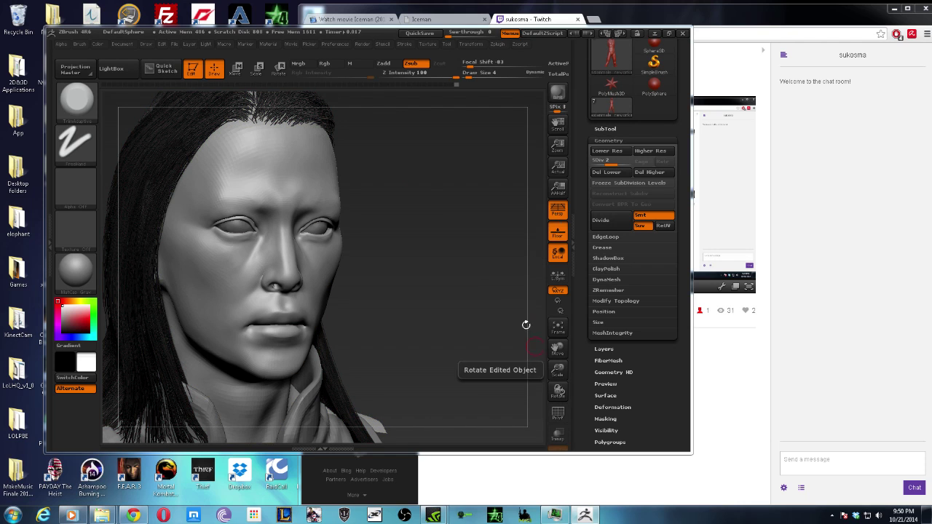
mouse_move(458, 278)
left_mouse_down()
mouse_move(383, 310)
mouse_move(327, 277)
left_mouse_up()
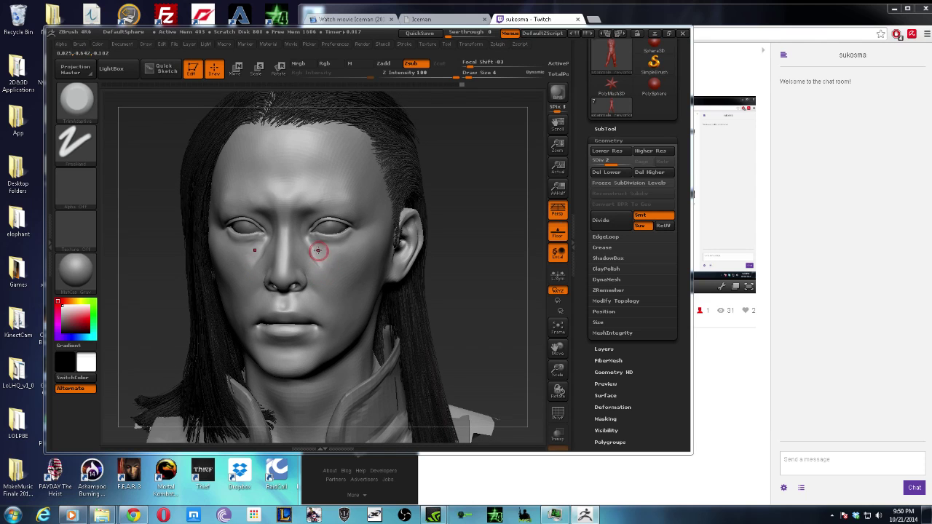
key("ctrl+shift")
key("alt")
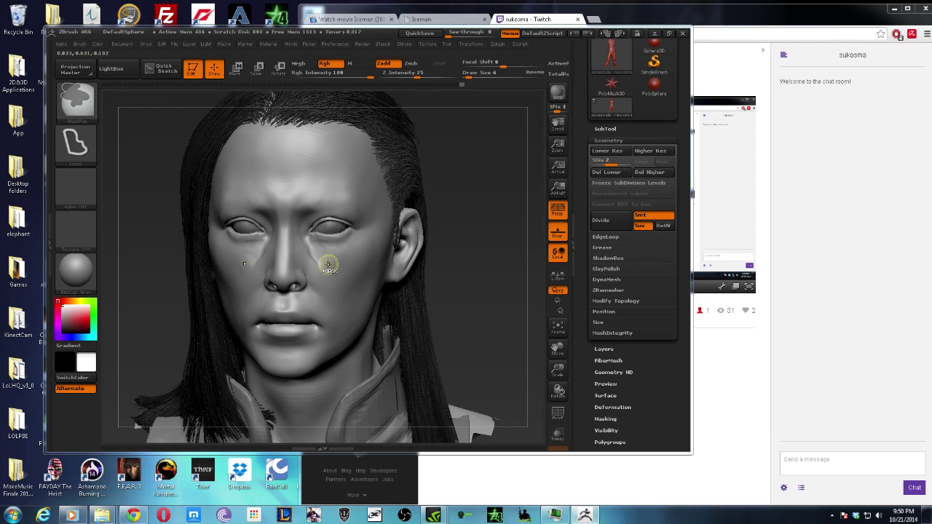
left_click(86, 113)
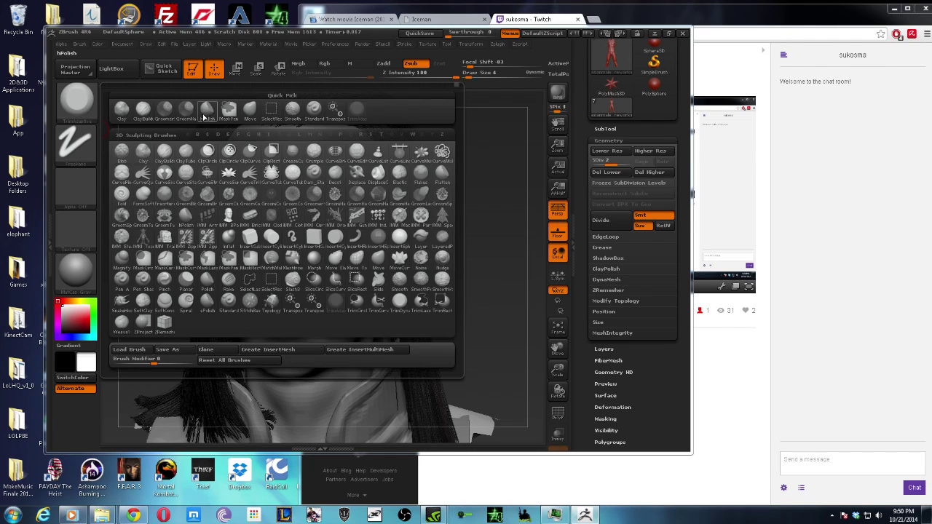
- Build up clay beneath the eyes with ClayBuildup and smooth it, zooming out to check
left_click(143, 109)
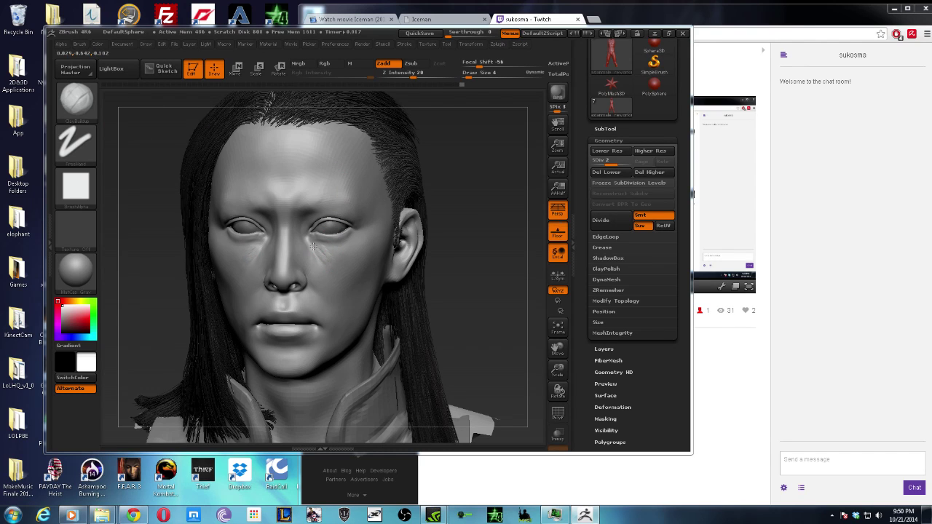
left_click_drag(313, 248, 322, 264)
key("shift")
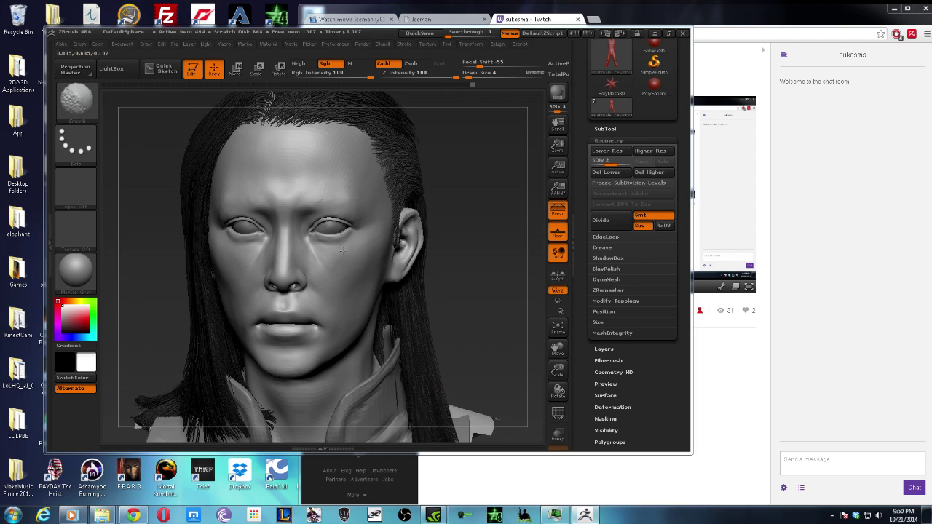
key("shift")
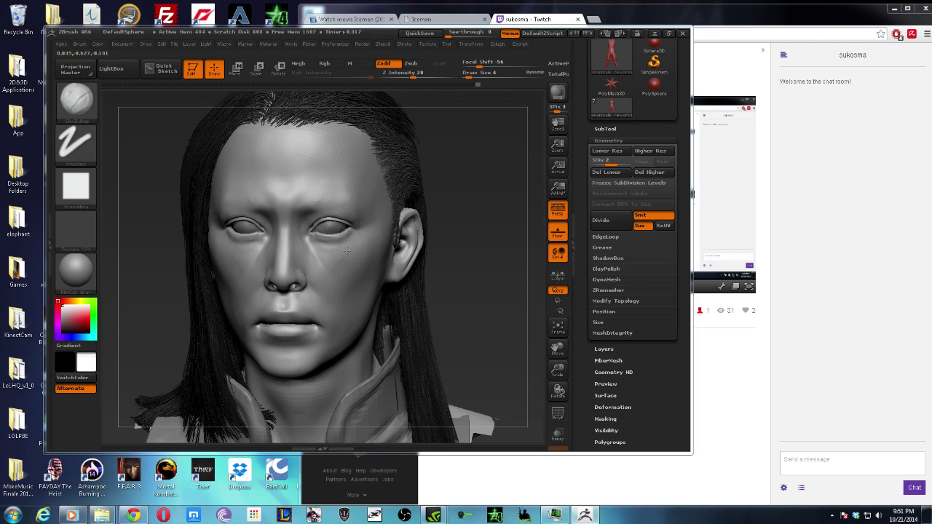
key("shift")
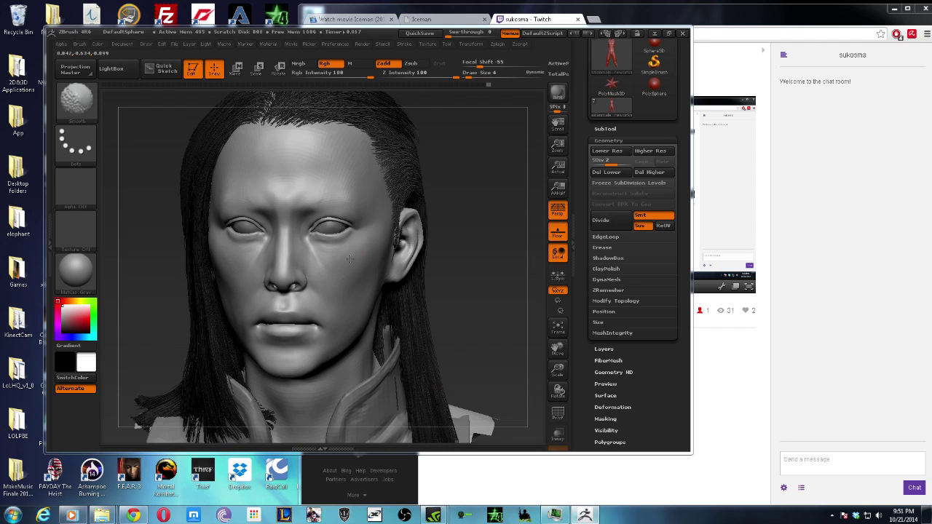
mouse_move(454, 192)
left_mouse_down("alt")
mouse_move(363, 264)
mouse_move(350, 212)
mouse_move(426, 209)
mouse_move(431, 244)
mouse_move(397, 320)
left_mouse_up("alt")
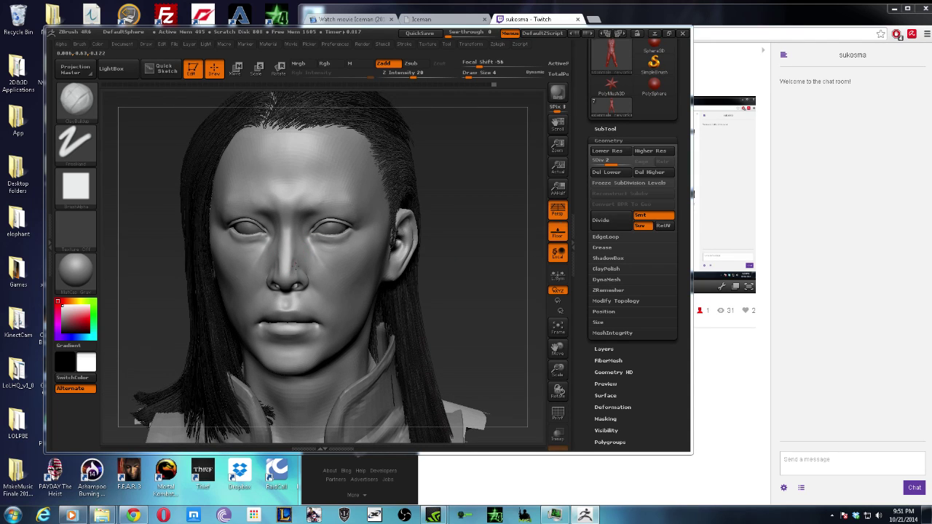
key("shift")
- Smooth the lips, mouth and cheeks while turning the head through three-quarter, profile and front views
left_click_drag(501, 209, 446, 197)
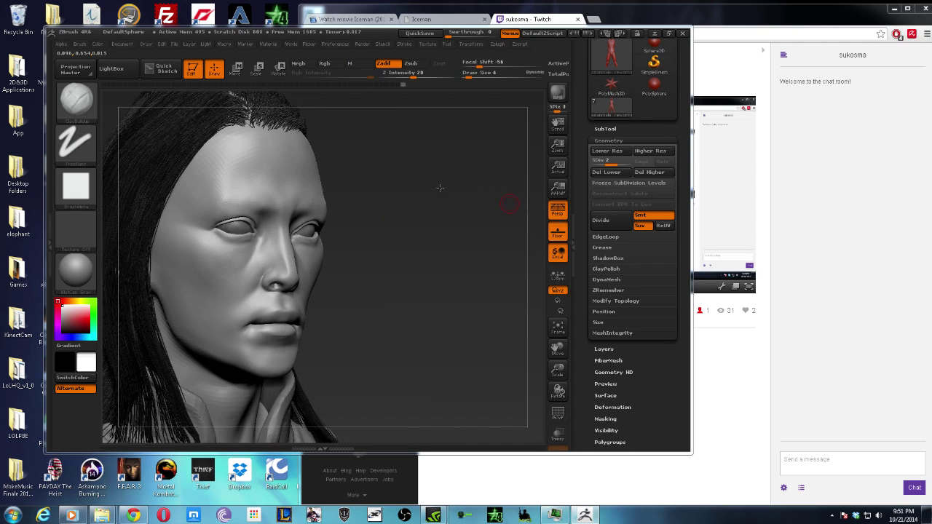
mouse_move(411, 167)
left_mouse_down()
mouse_move(408, 159)
mouse_move(422, 200)
mouse_move(445, 194)
mouse_move(401, 293)
mouse_move(290, 284)
left_mouse_up()
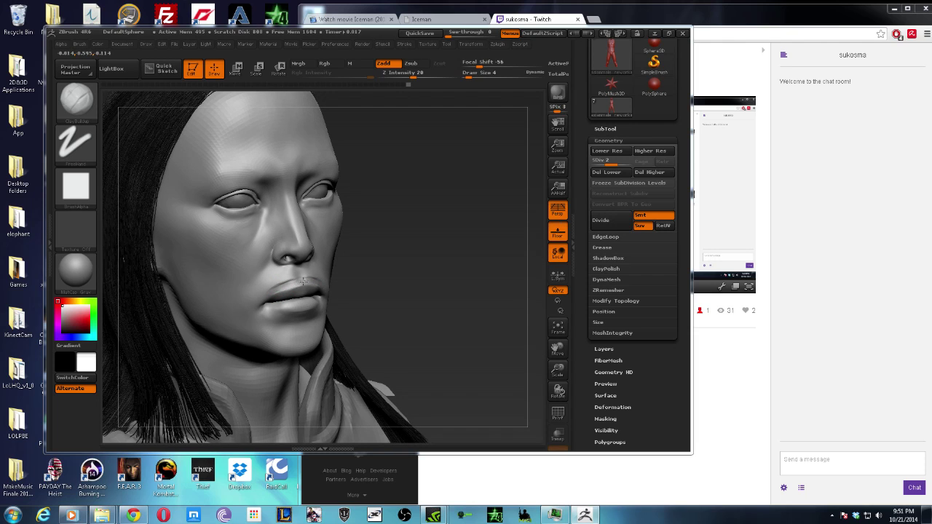
key("shift")
left_click_drag(285, 280, 293, 289)
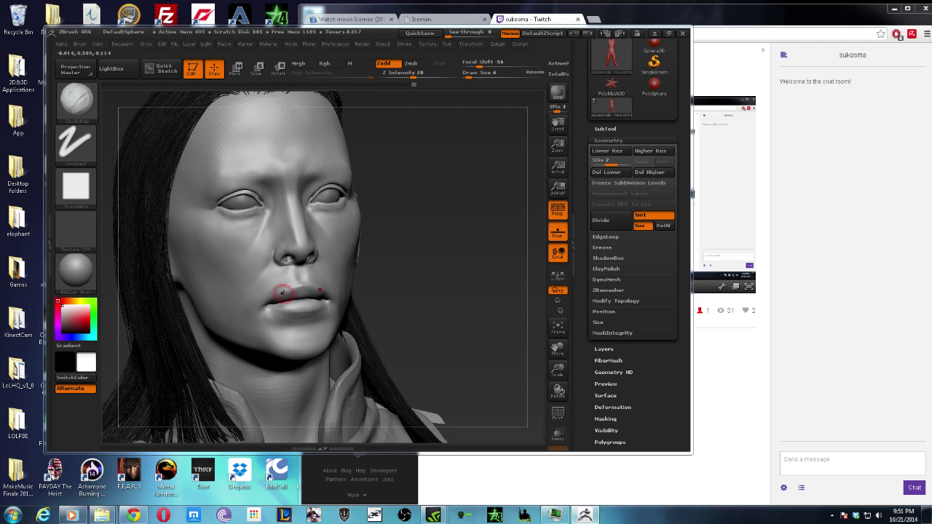
key("shift")
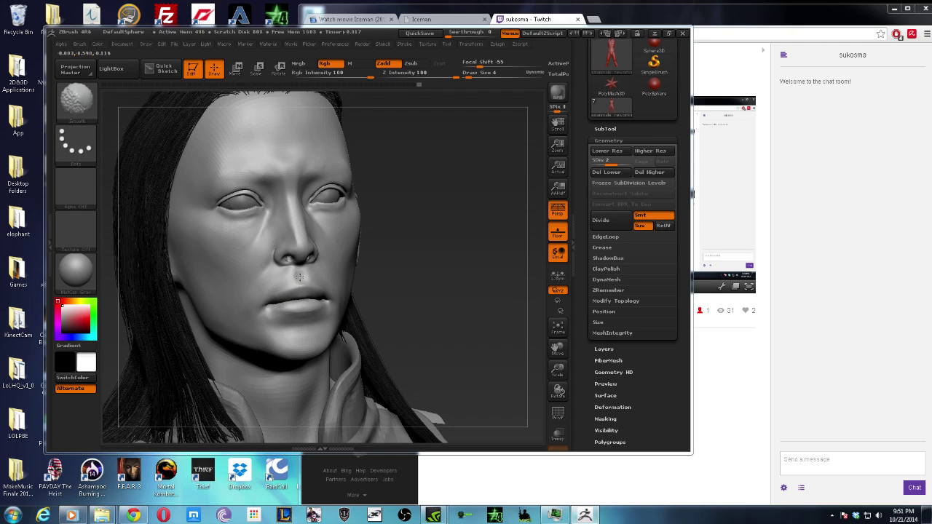
mouse_move(391, 254)
left_mouse_down()
mouse_move(430, 255)
mouse_move(396, 263)
mouse_move(368, 192)
mouse_move(415, 222)
left_mouse_up()
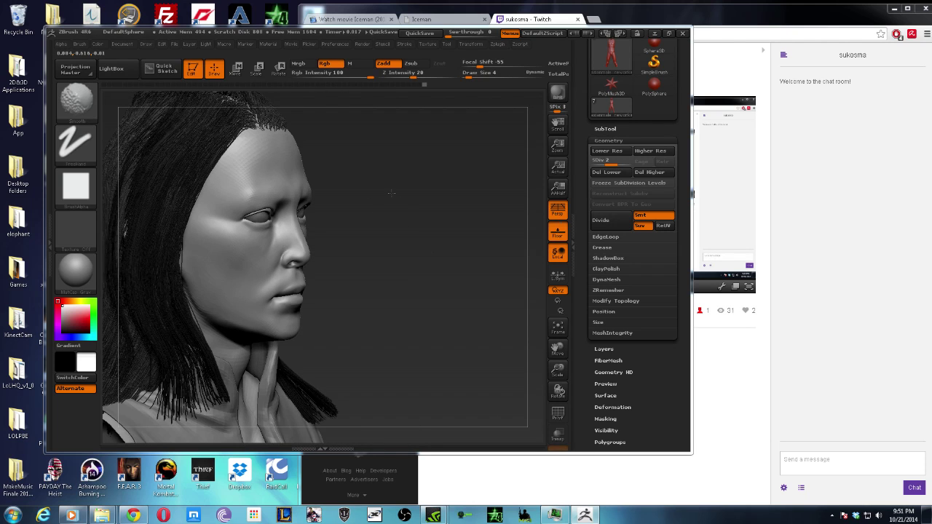
mouse_move(392, 193)
left_mouse_down()
mouse_move(396, 212)
mouse_move(371, 228)
mouse_move(400, 211)
mouse_move(405, 187)
mouse_move(418, 196)
mouse_move(426, 233)
mouse_move(362, 254)
left_mouse_up()
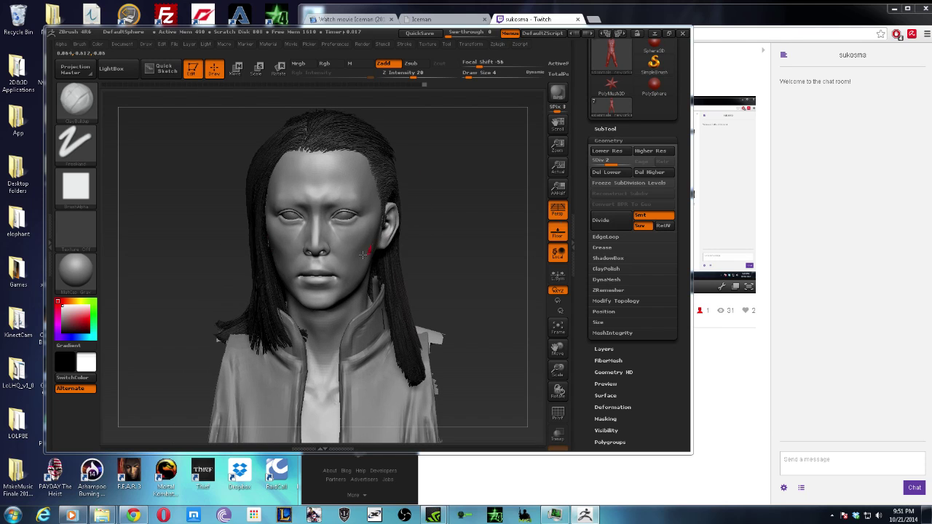
- Smooth around the eyes, zoom out to the whole bust, and enlarge the brush to 58
key("shift")
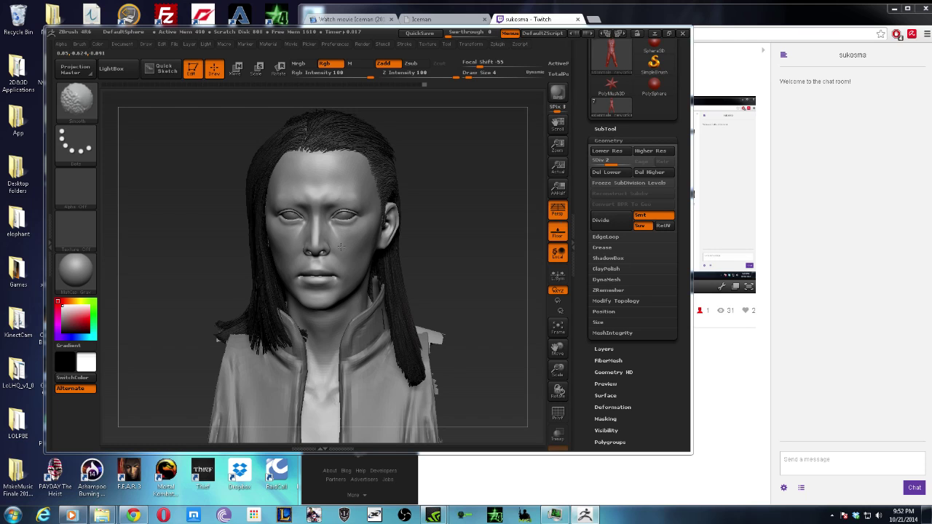
mouse_move(431, 191)
left_mouse_down("alt")
mouse_move(442, 183)
mouse_move(420, 168)
mouse_move(375, 171)
mouse_move(397, 173)
mouse_move(375, 186)
mouse_move(412, 199)
mouse_move(367, 202)
mouse_move(353, 239)
mouse_move(418, 183)
mouse_move(380, 196)
mouse_move(372, 216)
left_mouse_up("alt")
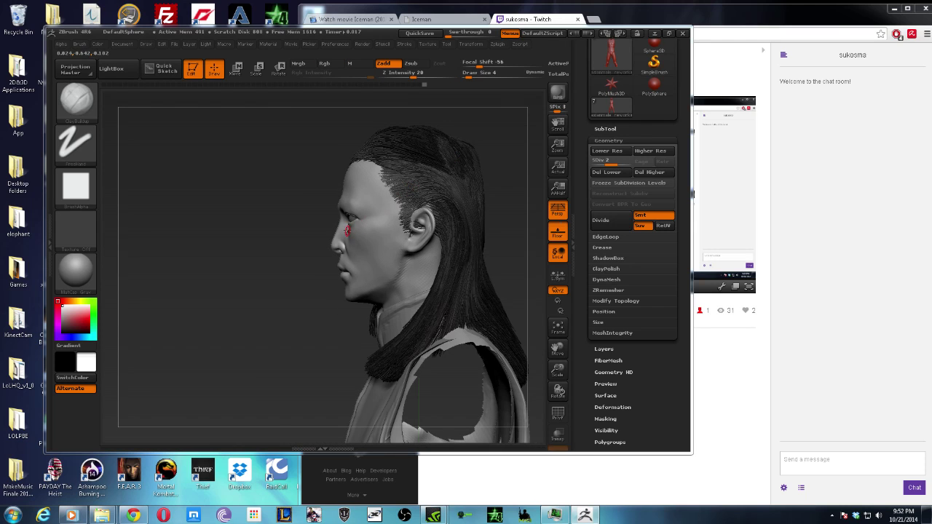
key("bracketright")
- Pull the nose and lip profile with the Move brush, checking it from front and side views
left_click(77, 100)
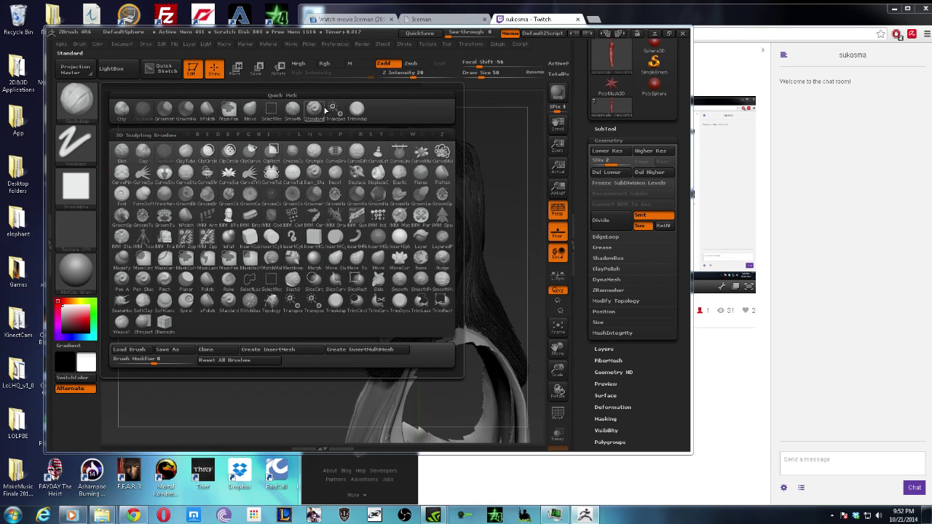
left_click(249, 109)
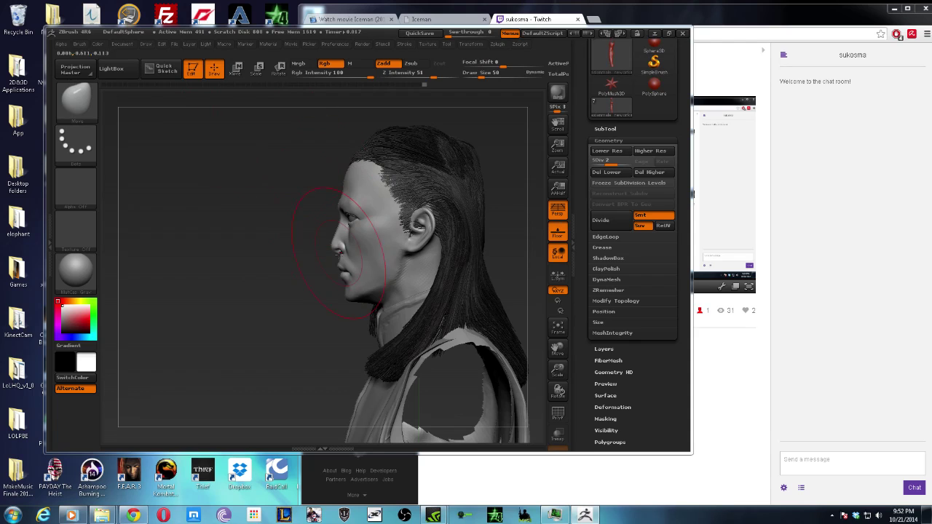
mouse_move(345, 254)
left_mouse_down()
mouse_move(357, 218)
mouse_move(348, 191)
left_mouse_up()
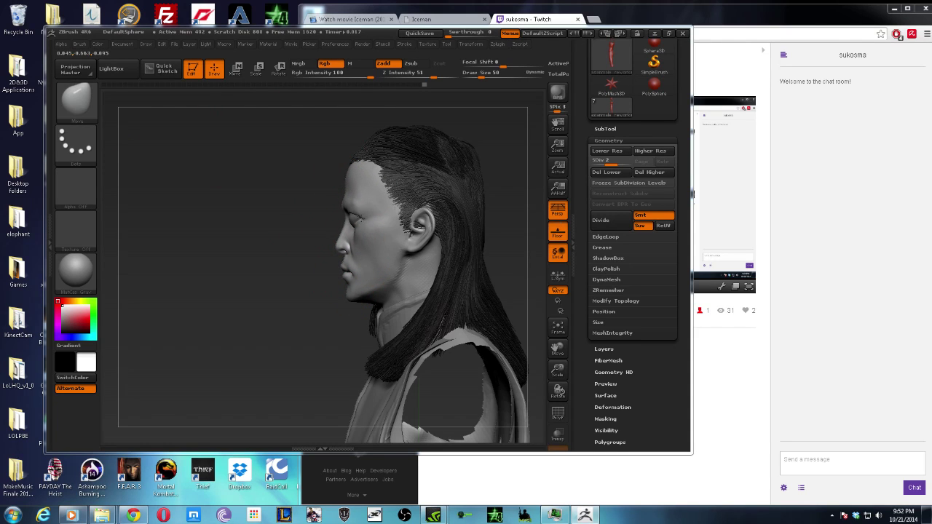
mouse_move(303, 255)
left_mouse_down()
mouse_move(428, 172)
mouse_move(306, 306)
mouse_move(337, 291)
left_mouse_up()
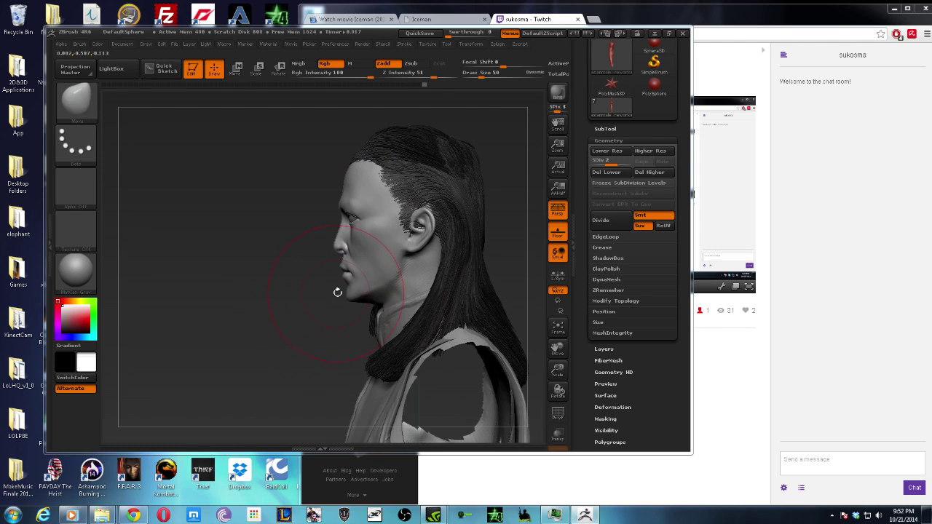
key("b")
key("m")
key("v")
mouse_move(319, 323)
left_mouse_down("shift")
mouse_move(444, 212)
mouse_move(437, 189)
mouse_move(331, 247)
mouse_move(287, 241)
left_mouse_up("shift")
- Make the Fibers79 hair subtool active and orbit around it to review it from all sides
left_click(289, 274, "alt")
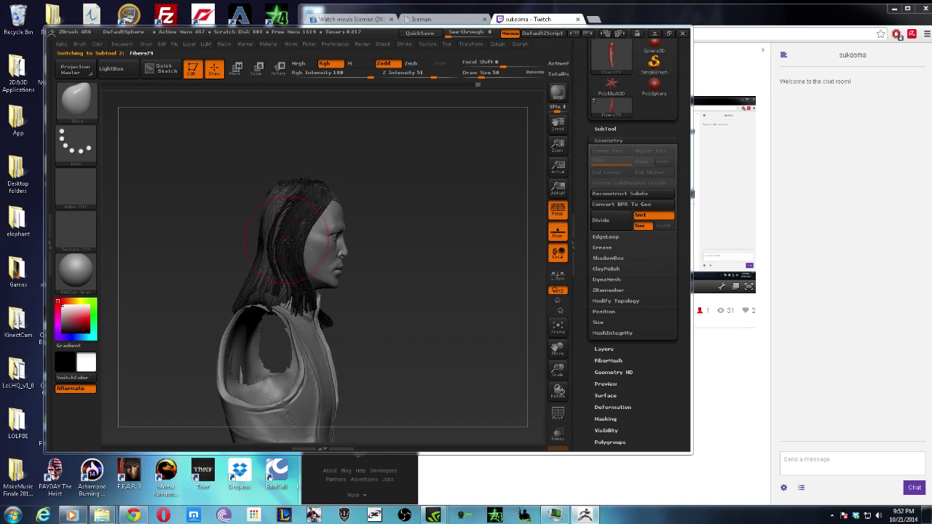
mouse_move(415, 218)
left_mouse_down("shift")
mouse_move(295, 314)
mouse_move(284, 307)
left_mouse_up("shift")
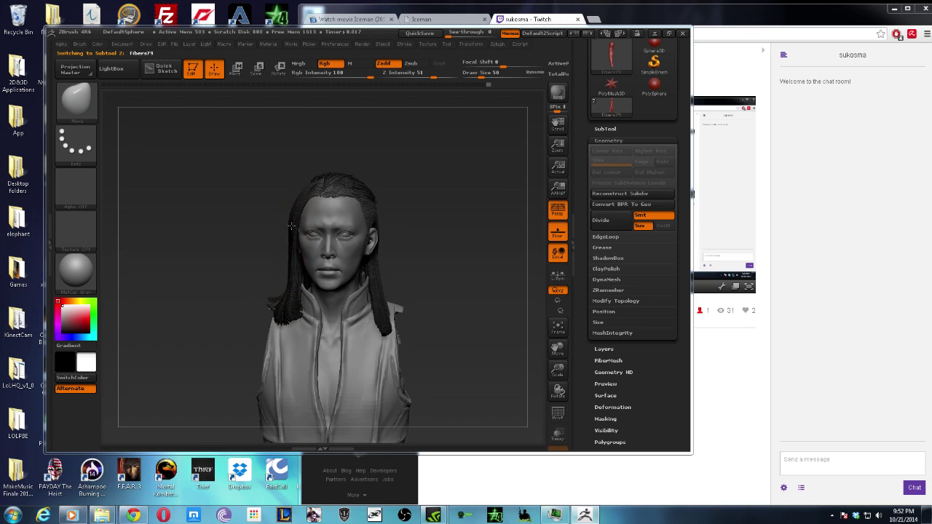
left_click_drag(378, 188, 315, 209)
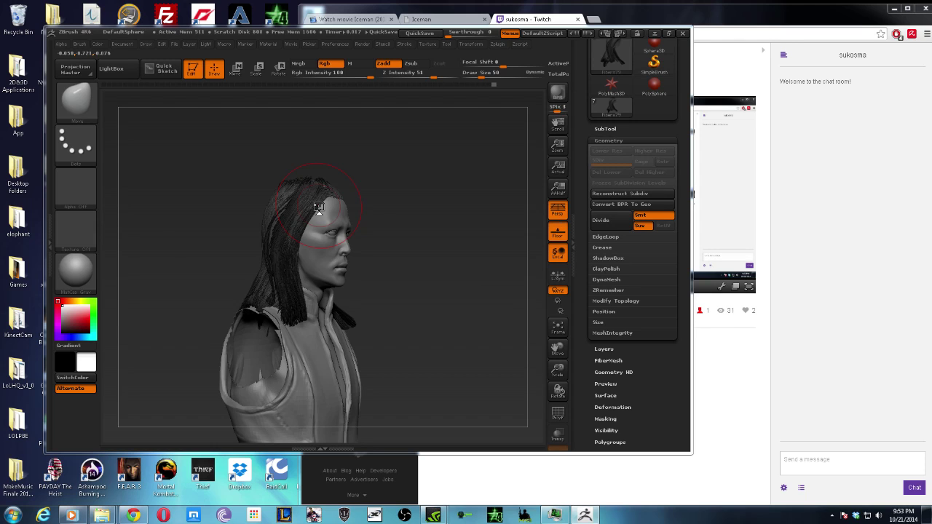
left_click_drag(164, 242, 199, 256)
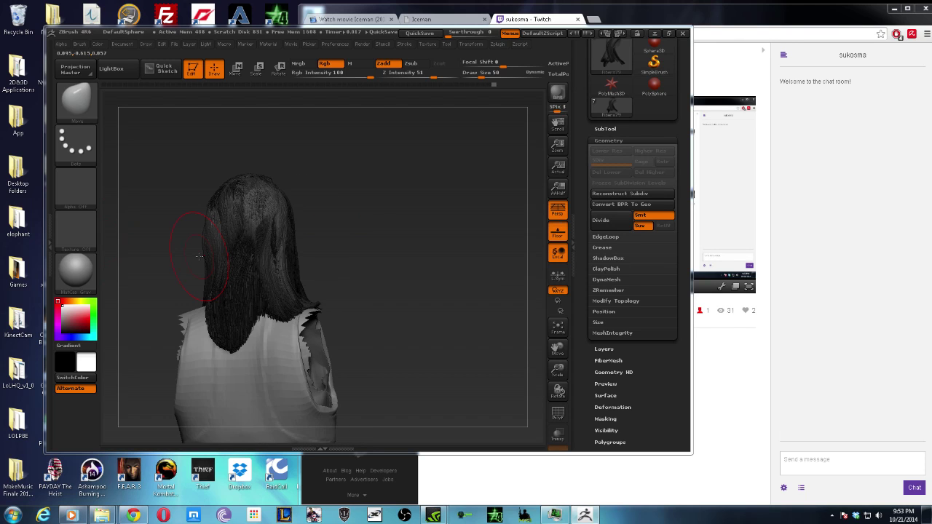
mouse_move(402, 234)
left_mouse_down()
mouse_move(373, 214)
mouse_move(410, 202)
left_mouse_up()
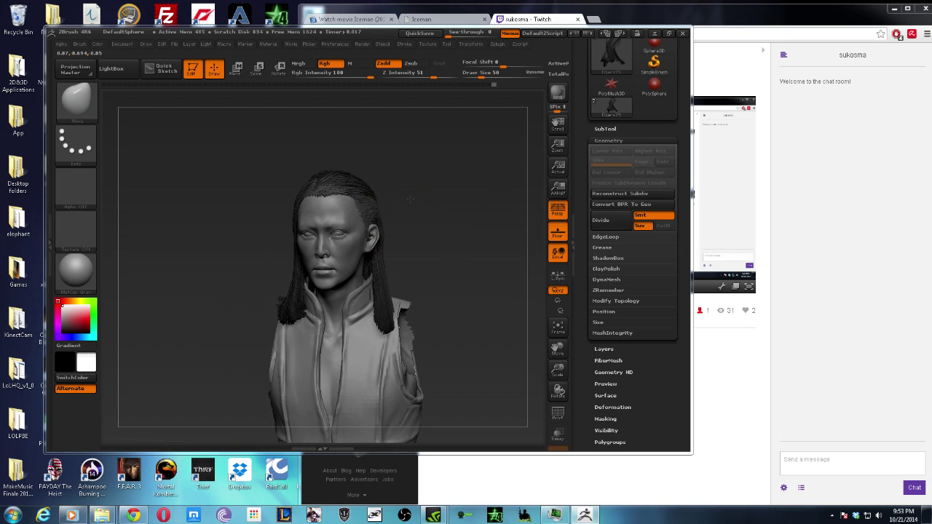
mouse_move(430, 171)
left_mouse_down()
mouse_move(410, 167)
mouse_move(422, 166)
mouse_move(364, 248)
left_mouse_up()
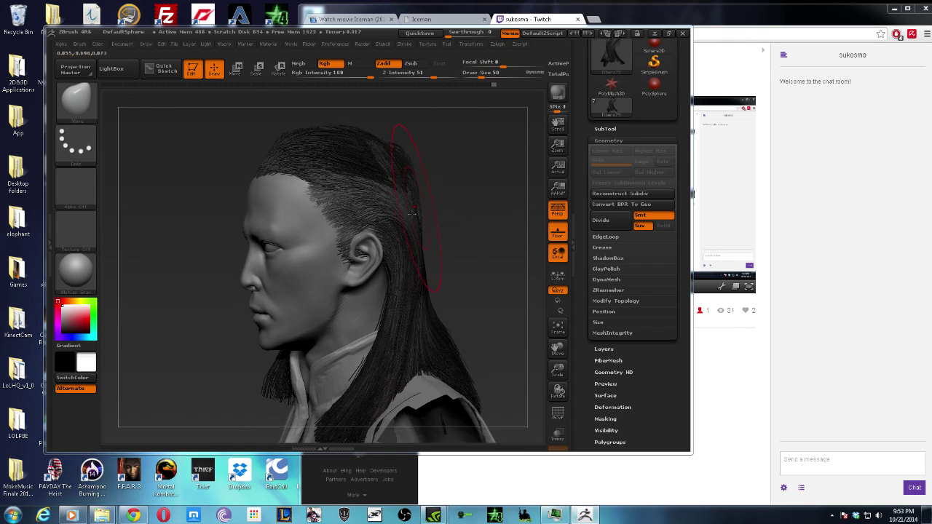
- Reduce the draw size to 14, frame the bust, and bring up the brush library
key("bracketleft")
left_click_drag(430, 206, 464, 187)
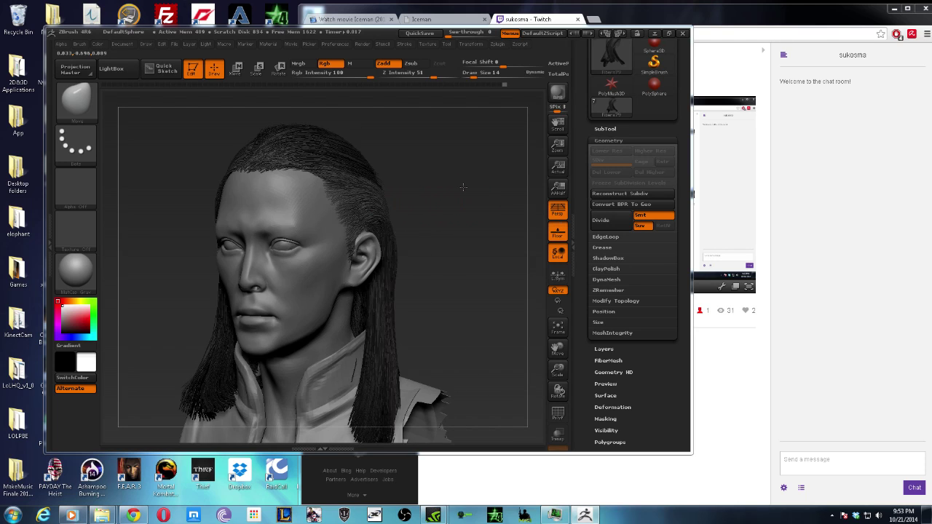
key("f")
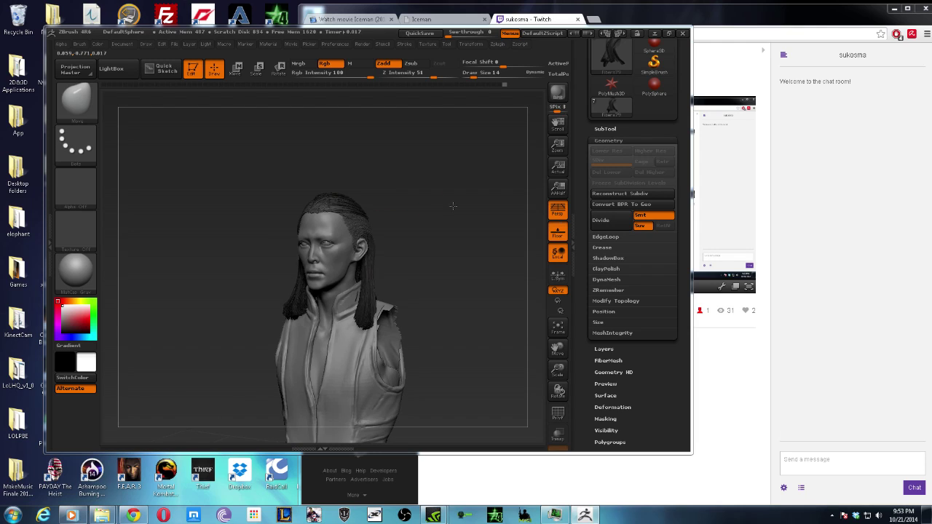
mouse_move(430, 201)
left_mouse_down()
mouse_move(389, 233)
mouse_move(351, 180)
left_mouse_up()
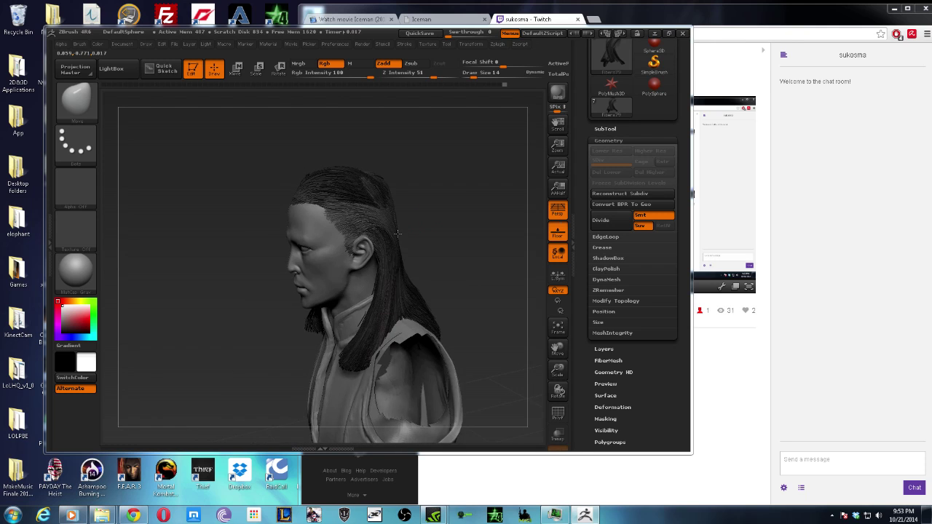
left_click(94, 111)
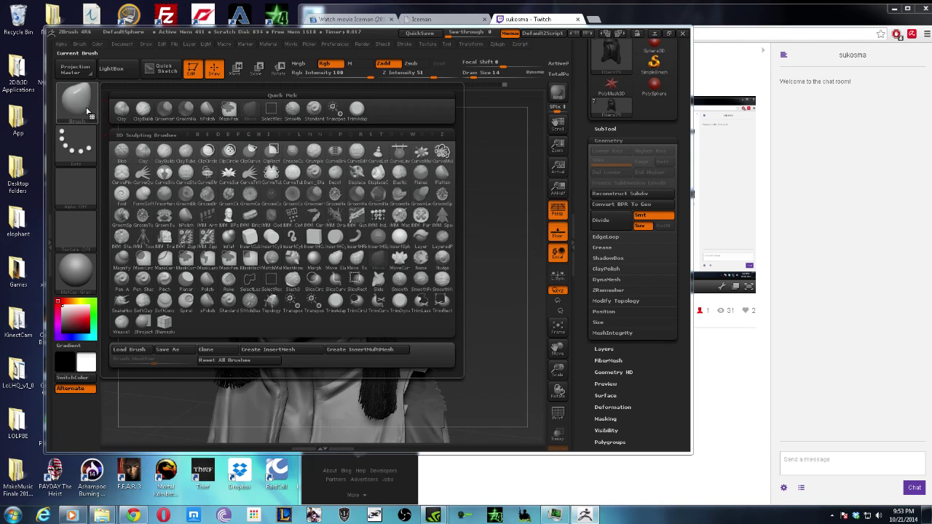
- Switch back to the clay-building brush, apply a shinier material, and reopen the material choices
left_click(88, 113)
left_click(143, 109)
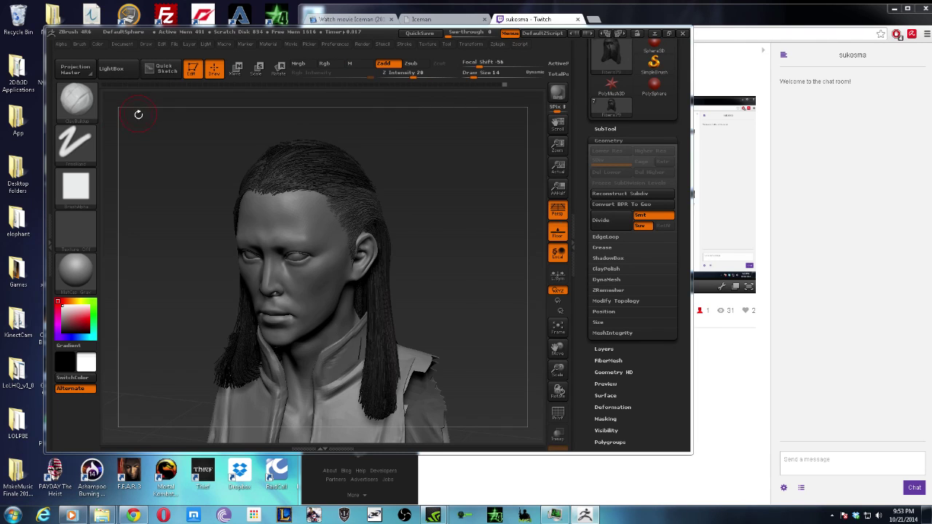
left_click_drag(474, 142, 459, 161)
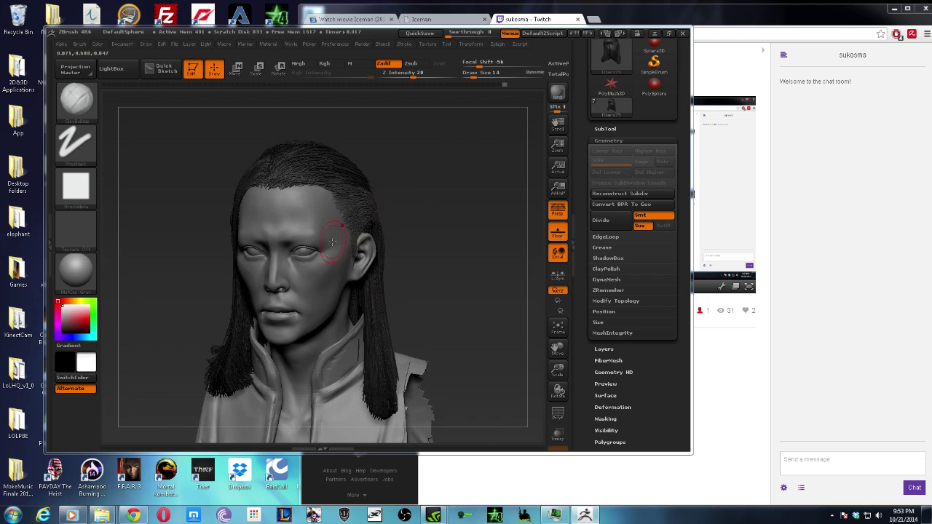
left_click(80, 281)
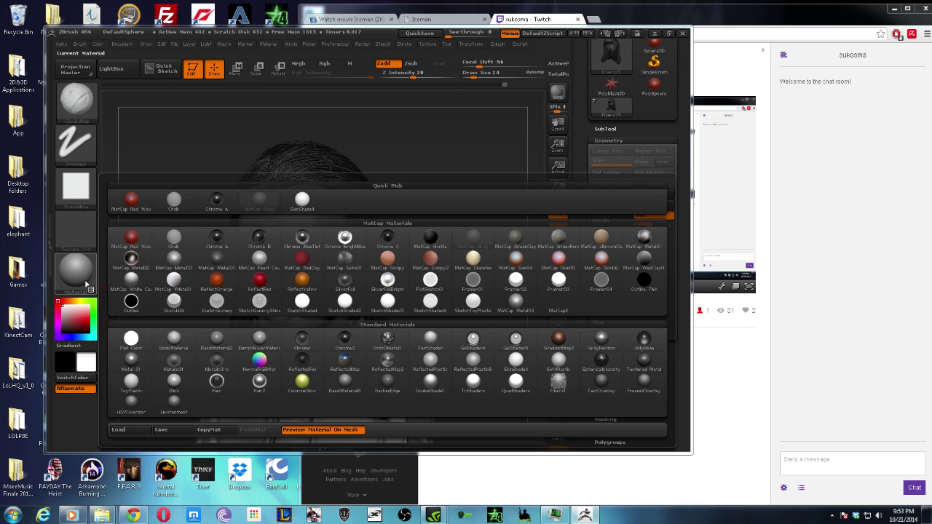
left_click(178, 400)
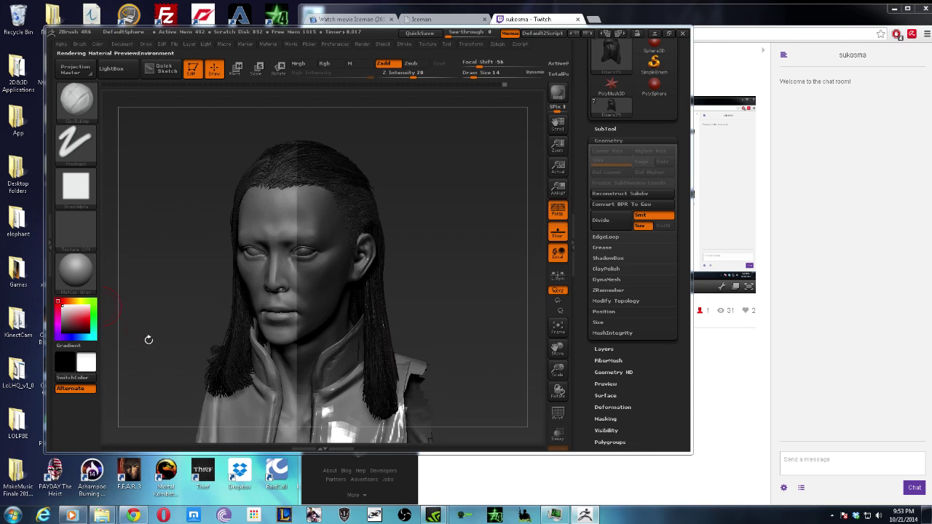
left_click(83, 271)
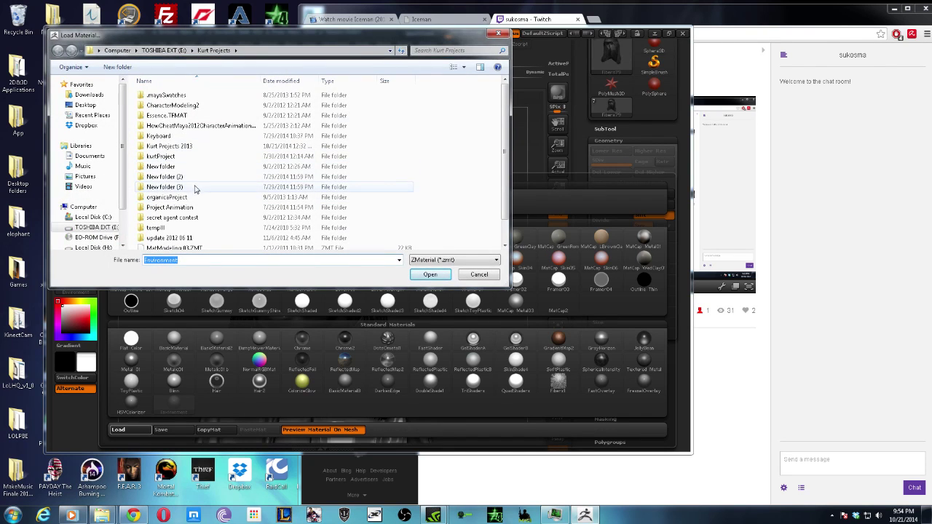
- Load QuadShadersskin4.ZMT from the Kurt Projects 2013 folder and view the skin shader on the bust
left_click(180, 147)
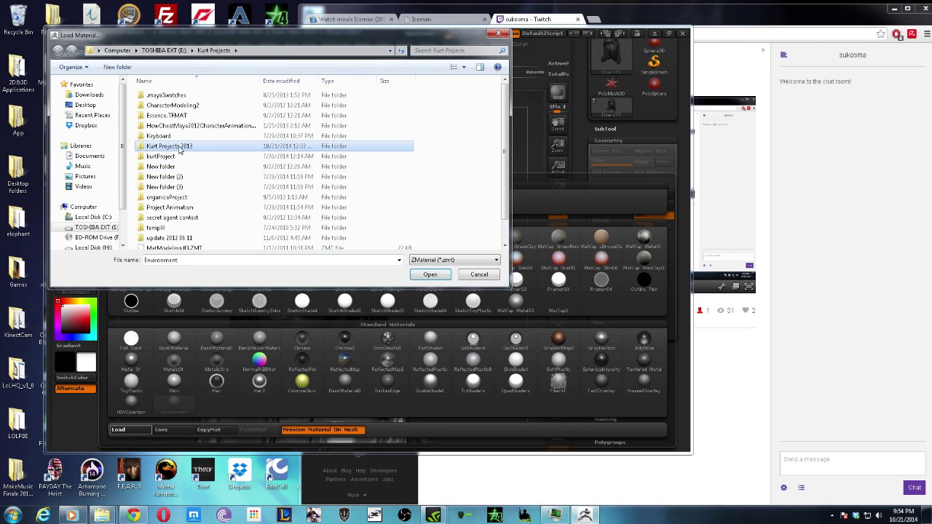
double_click(180, 147)
left_click_drag(502, 162, 502, 172)
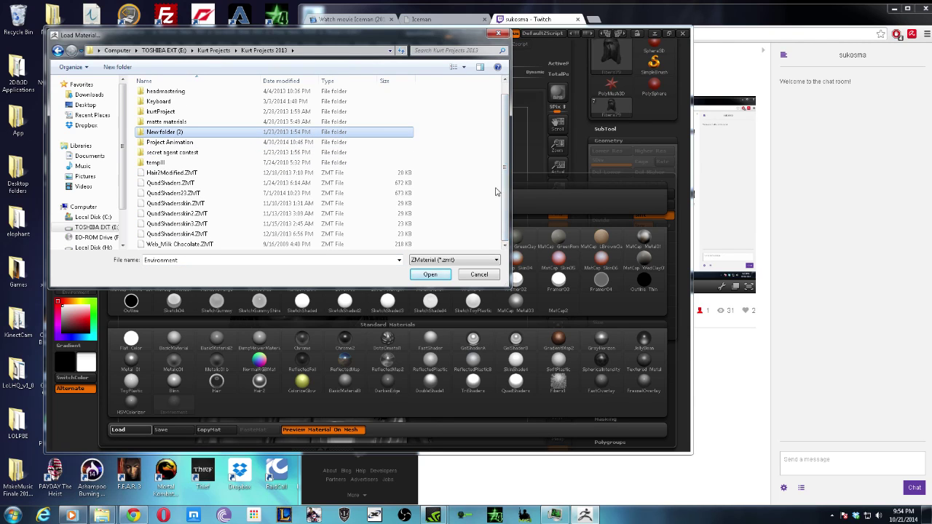
left_click(211, 234)
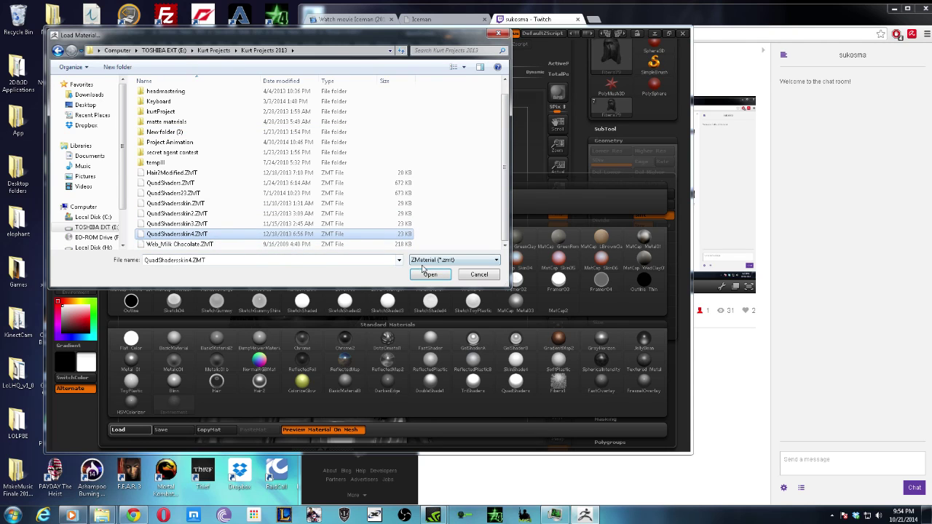
left_click(425, 271)
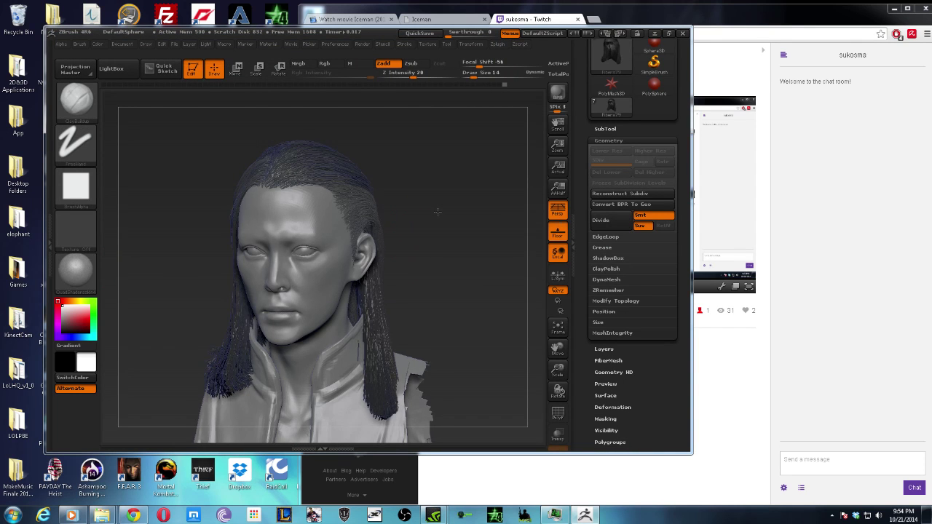
left_click_drag(417, 214, 430, 217)
left_click_drag(397, 173, 405, 175)
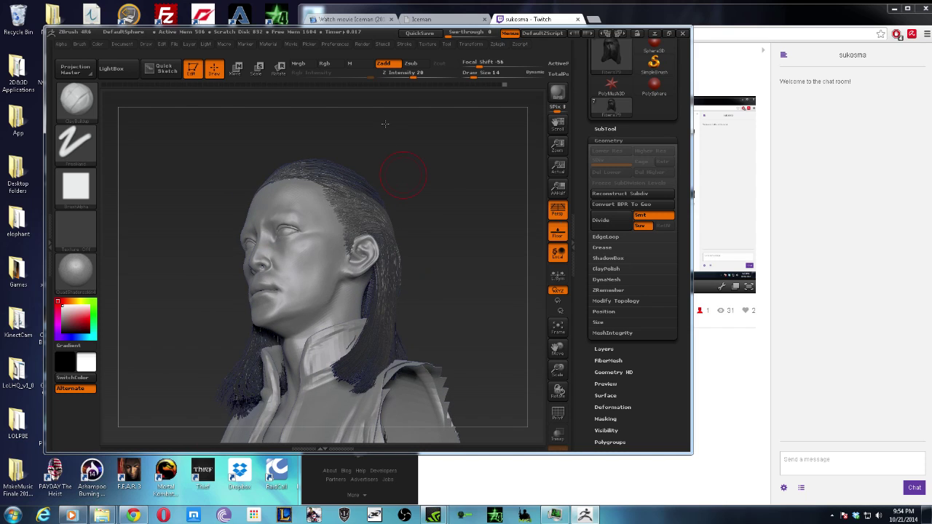
- Return to the freehand sculpting brush at size 22 and make Subtool 1, the face mesh, active
mouse_move(405, 175)
left_mouse_down()
mouse_move(415, 231)
mouse_move(403, 204)
mouse_move(422, 202)
mouse_move(424, 212)
mouse_move(407, 204)
mouse_move(437, 174)
left_mouse_up()
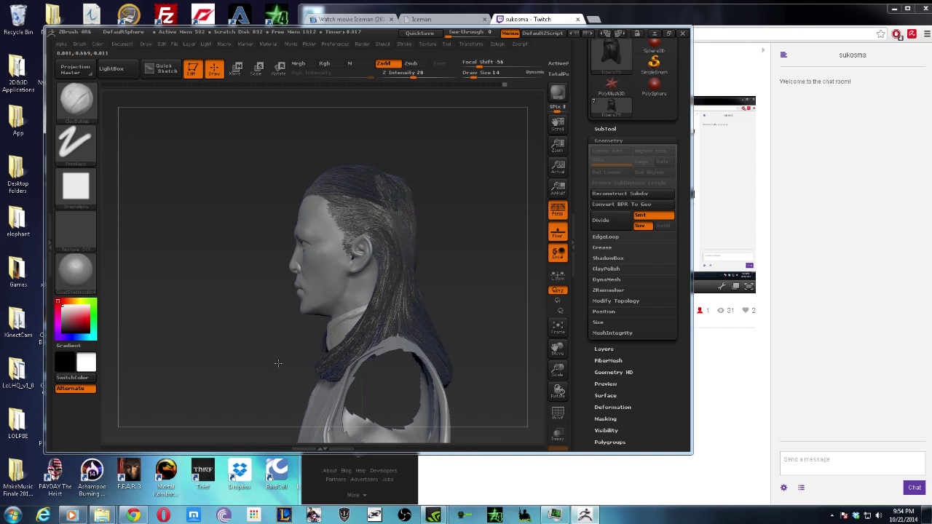
mouse_move(277, 364)
left_mouse_down()
mouse_move(458, 207)
mouse_move(462, 214)
mouse_move(417, 223)
mouse_move(435, 218)
mouse_move(432, 240)
mouse_move(426, 213)
mouse_move(428, 233)
mouse_move(424, 223)
left_mouse_up()
key("b")
key("s")
key("t")
key("b")
key("c")
key("b")
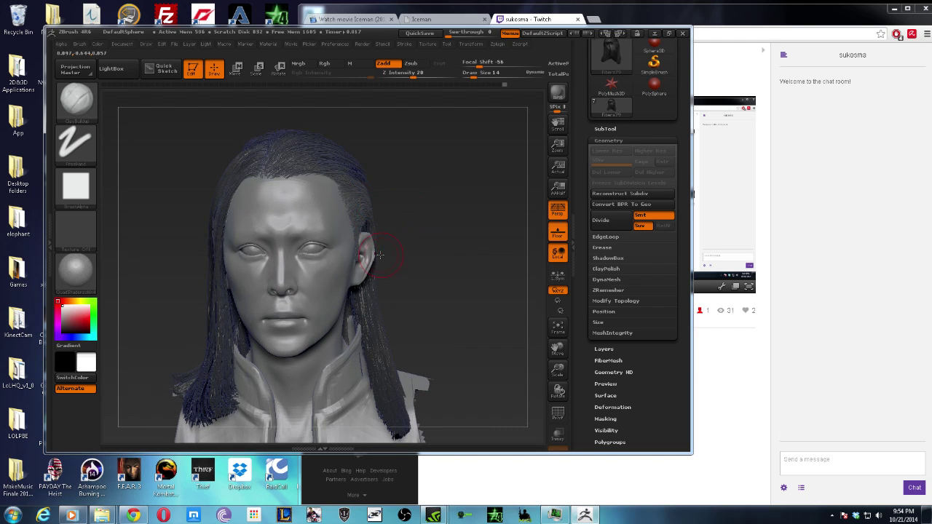
key("bracketright")
left_click_drag(441, 208, 376, 244)
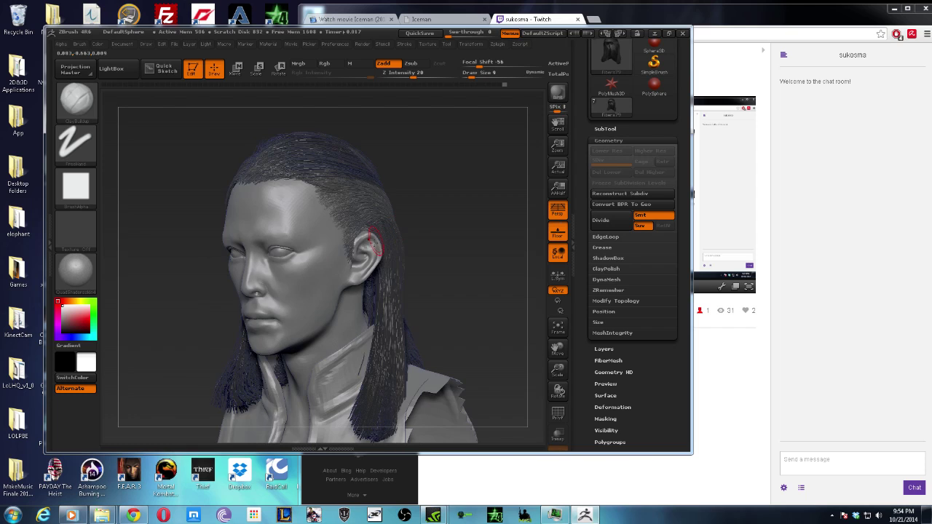
left_click(317, 255, "alt")
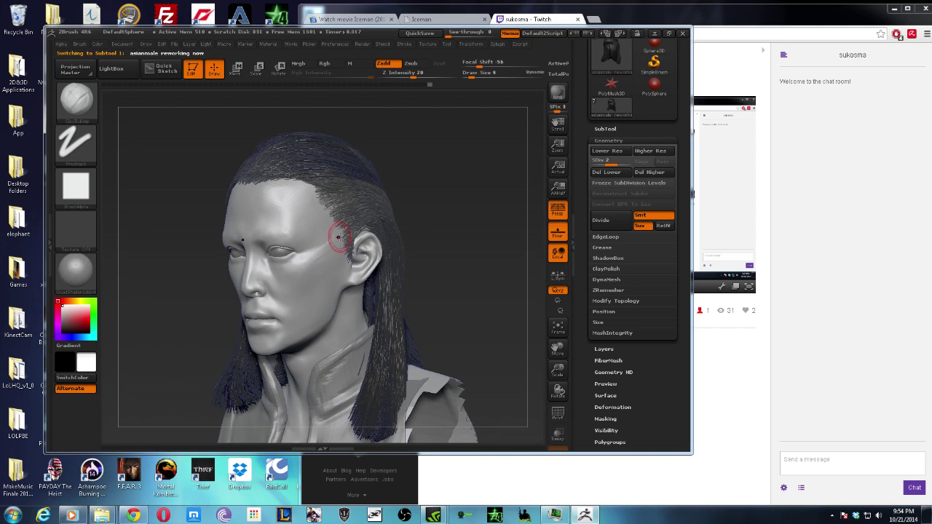
- Pick a new brush and reshape the surface along the jaw below and toward the ear
key("shift")
left_click_drag(426, 187, 416, 204)
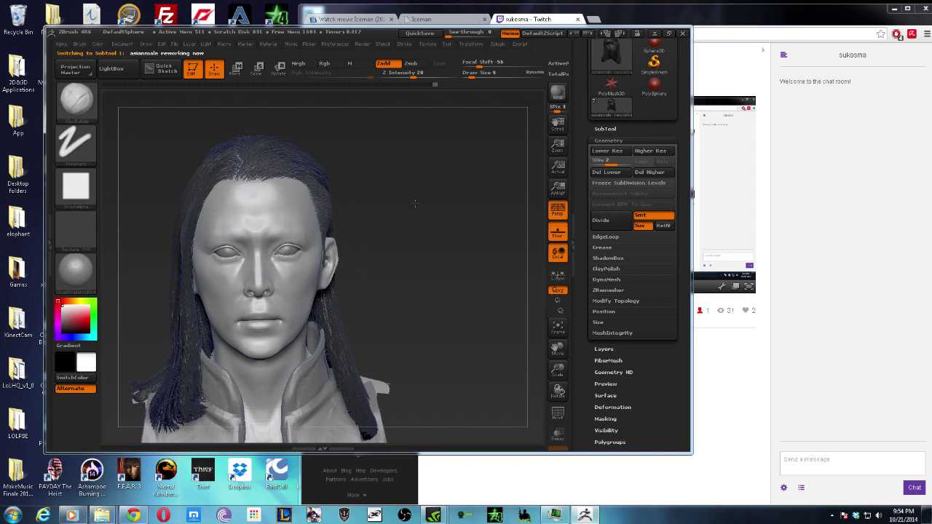
left_click_drag(397, 223, 379, 229)
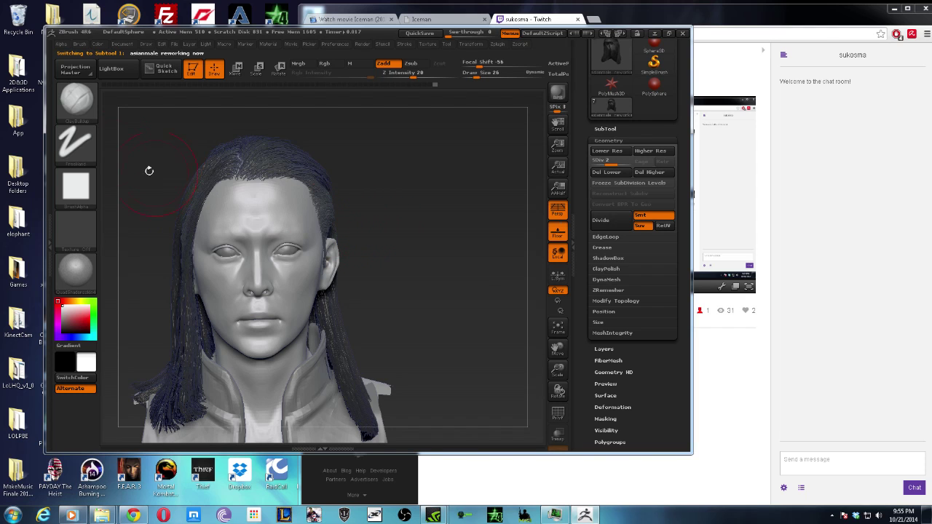
left_click(76, 100)
left_click(255, 109)
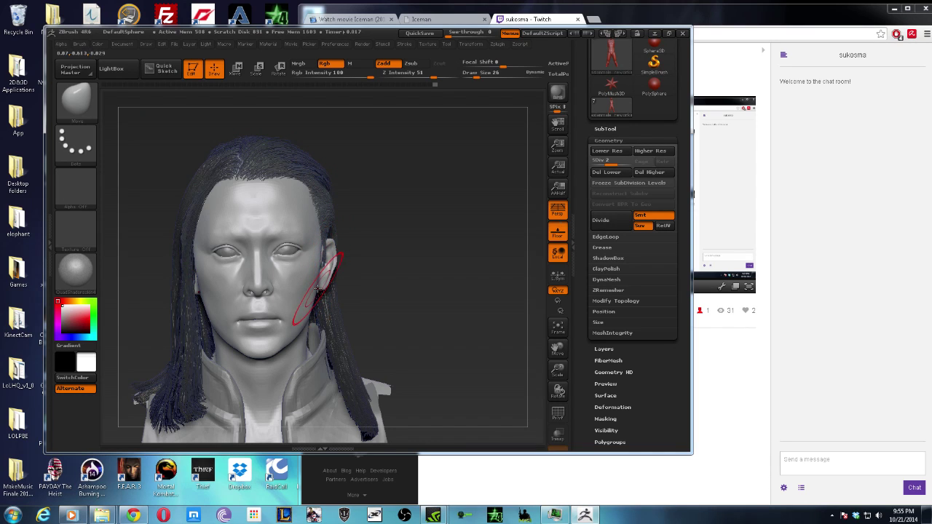
left_click_drag(318, 290, 311, 318)
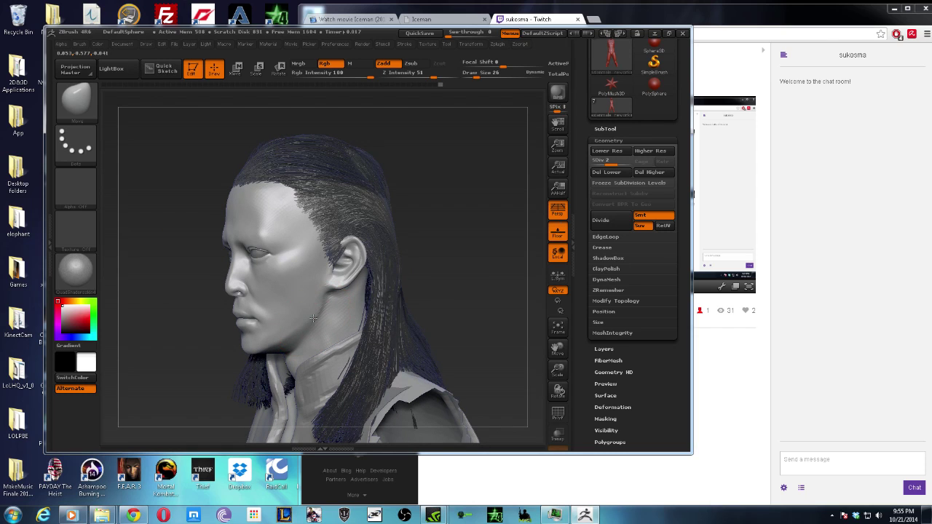
left_click_drag(312, 320, 324, 298)
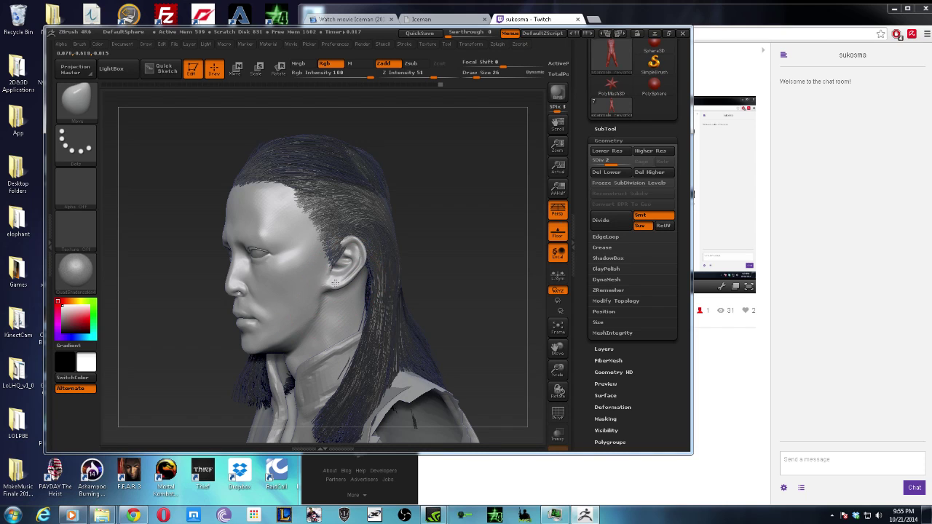
left_click_drag(332, 282, 358, 244)
- Rotate to a closer three-quarter view and bring up the material library
mouse_move(422, 196)
left_mouse_down()
mouse_move(453, 195)
mouse_move(342, 207)
left_mouse_up()
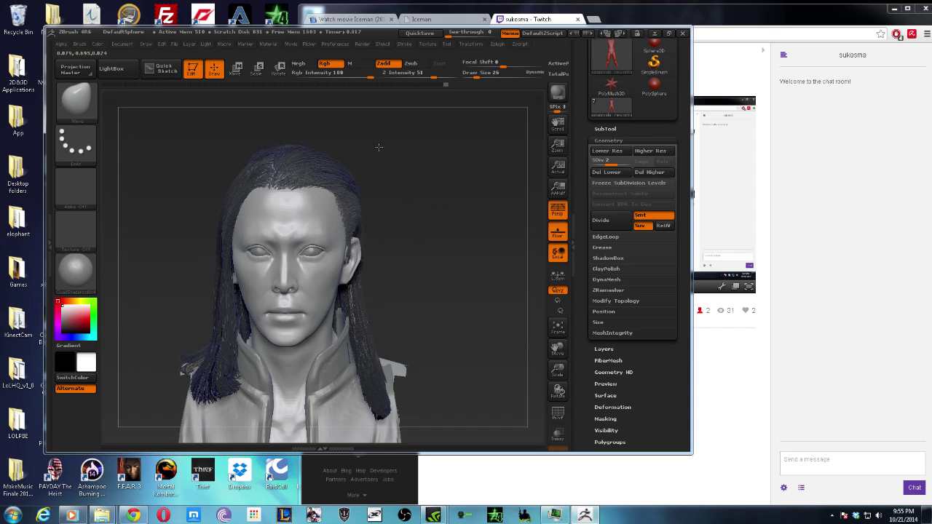
left_click_drag(376, 144, 377, 150, "alt")
mouse_move(394, 181)
left_mouse_down()
mouse_move(379, 204)
mouse_move(381, 239)
mouse_move(321, 240)
left_mouse_up()
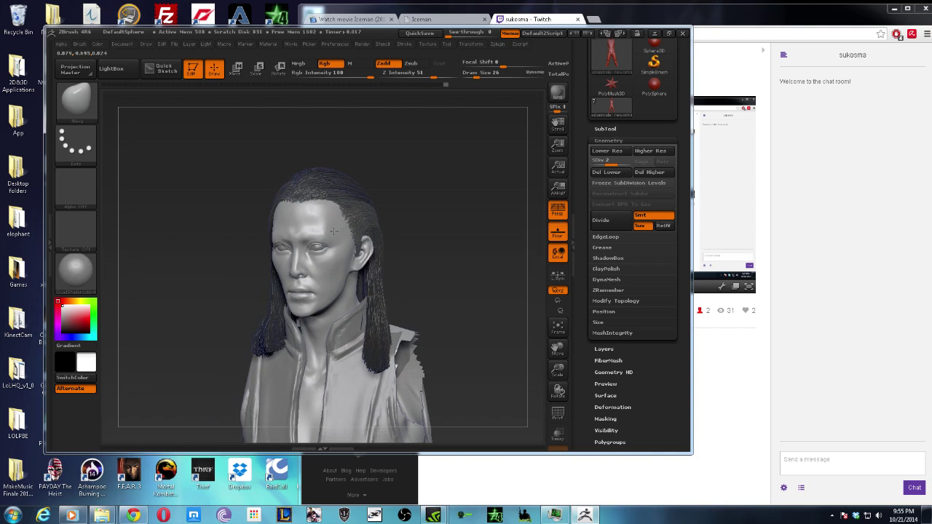
left_click(93, 277)
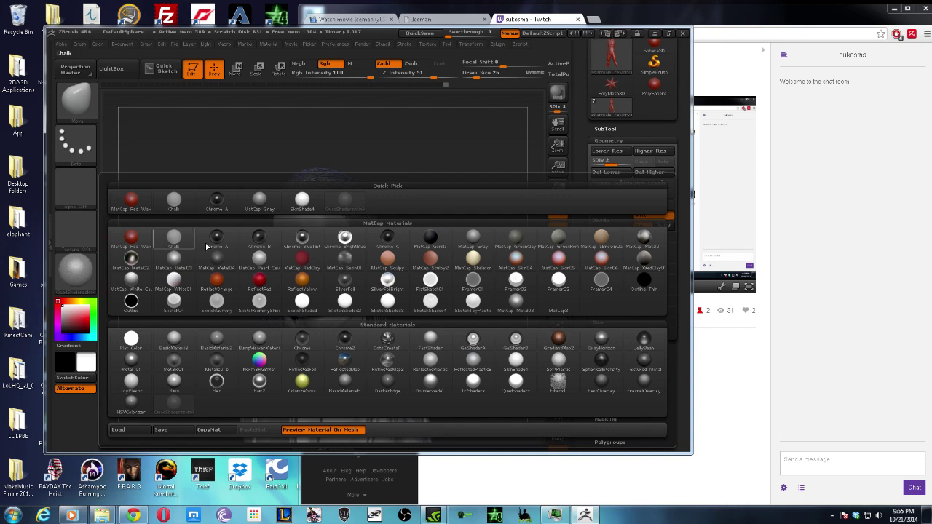
- Apply the matte grey material and zoom onto the head and shoulders from the front
left_click(463, 231)
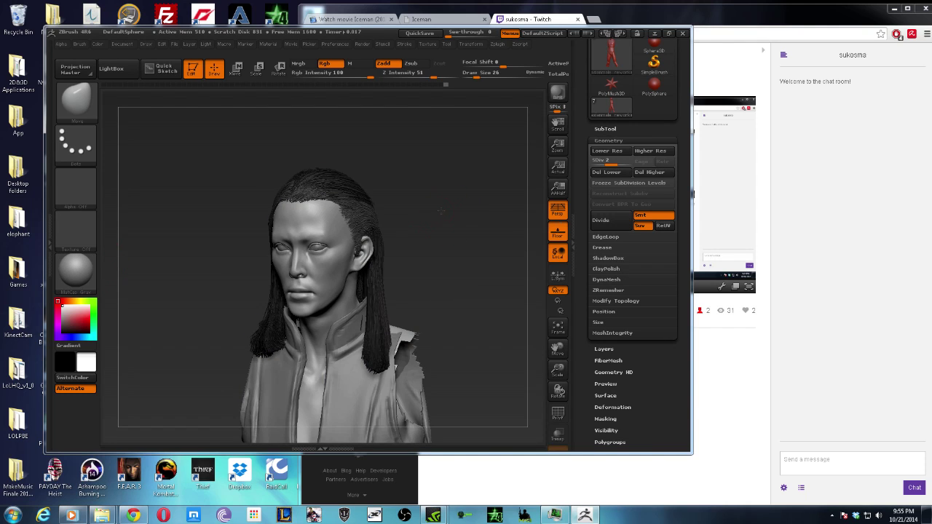
mouse_move(440, 212)
left_mouse_down()
mouse_move(391, 238)
mouse_move(405, 229)
mouse_move(389, 194)
mouse_move(396, 211)
left_mouse_up()
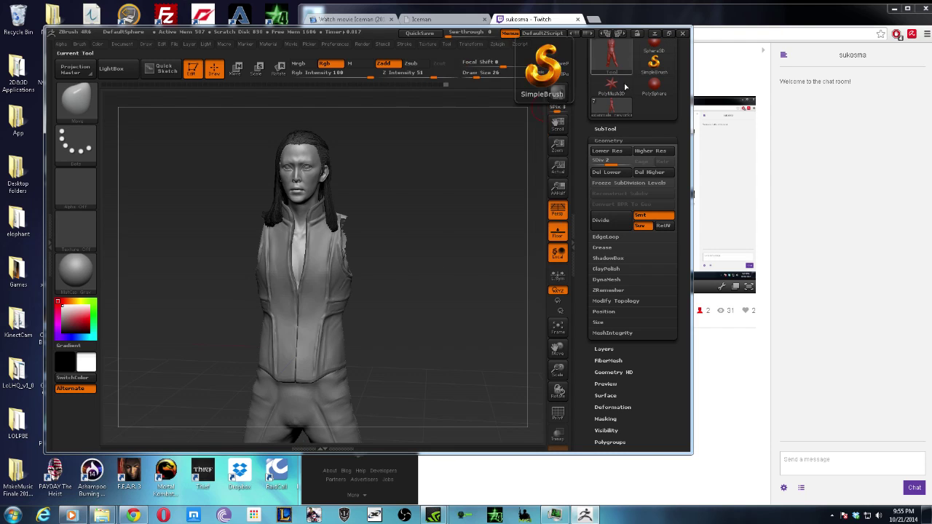
mouse_move(460, 197)
left_mouse_down()
mouse_move(467, 212)
mouse_move(443, 214)
mouse_move(469, 319)
mouse_move(437, 292)
mouse_move(451, 287)
mouse_move(449, 297)
mouse_move(339, 284)
left_mouse_up()
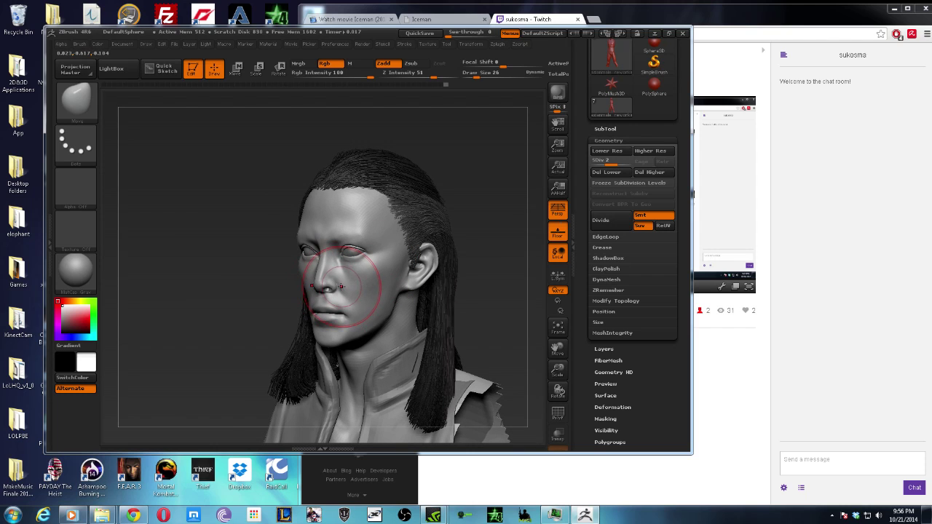
- Shrink the brush to size 9 and pick the ClayBuildup brush for the face
key("bracketleft")
key("bracketleft")
key("bracketleft")
key("bracketleft")
mouse_move(235, 352)
left_mouse_down()
mouse_move(230, 359)
mouse_move(211, 342)
left_mouse_up()
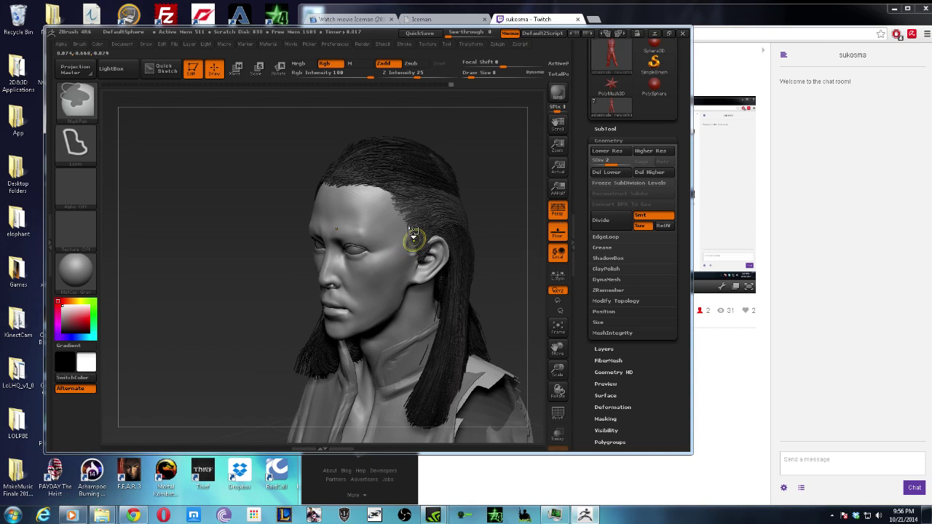
left_click(104, 110)
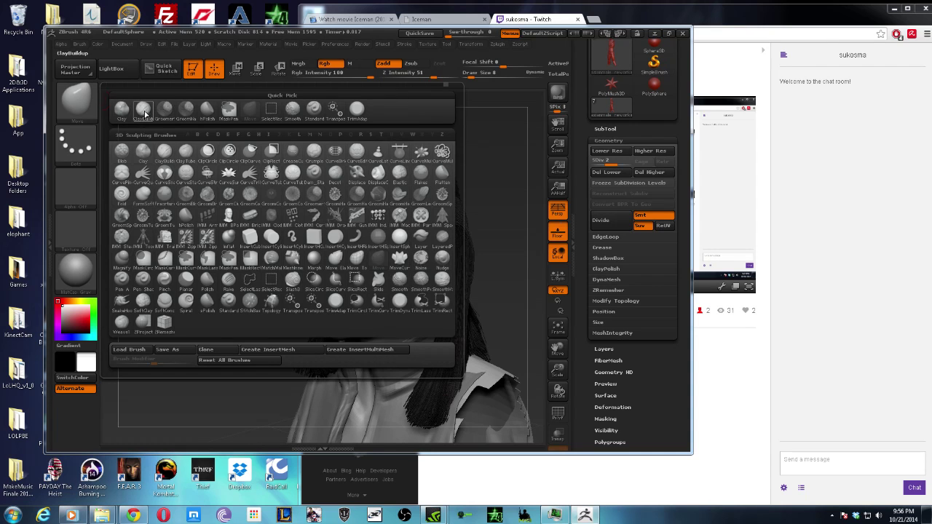
left_click(150, 110)
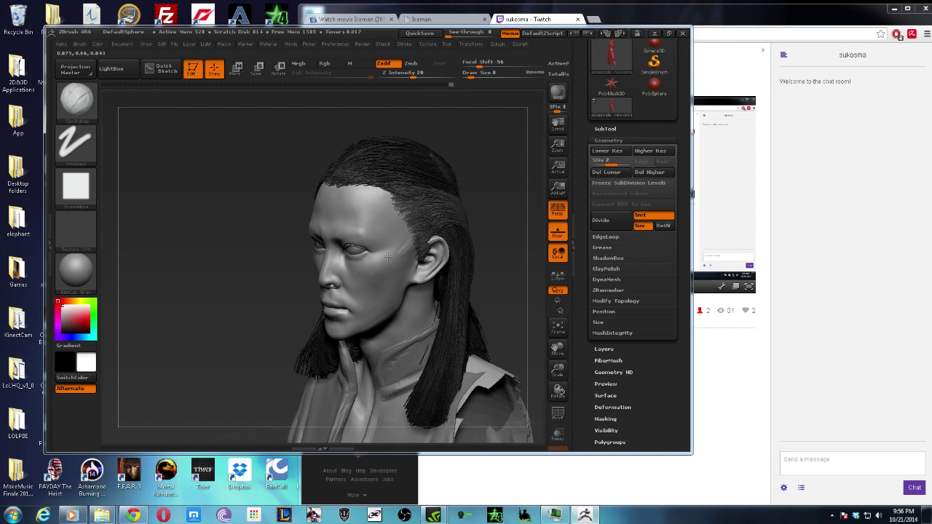
key("shift")
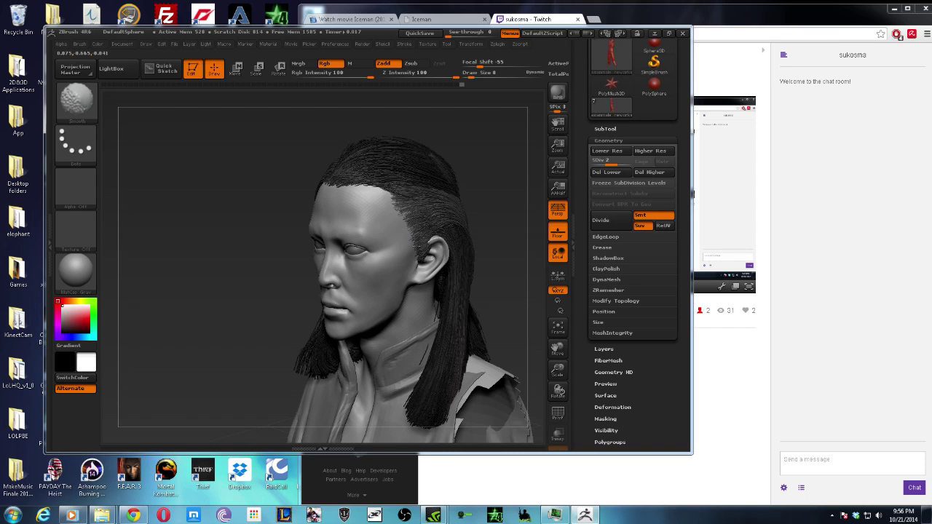
mouse_move(252, 328)
left_mouse_down()
mouse_move(495, 206)
mouse_move(385, 225)
left_mouse_up()
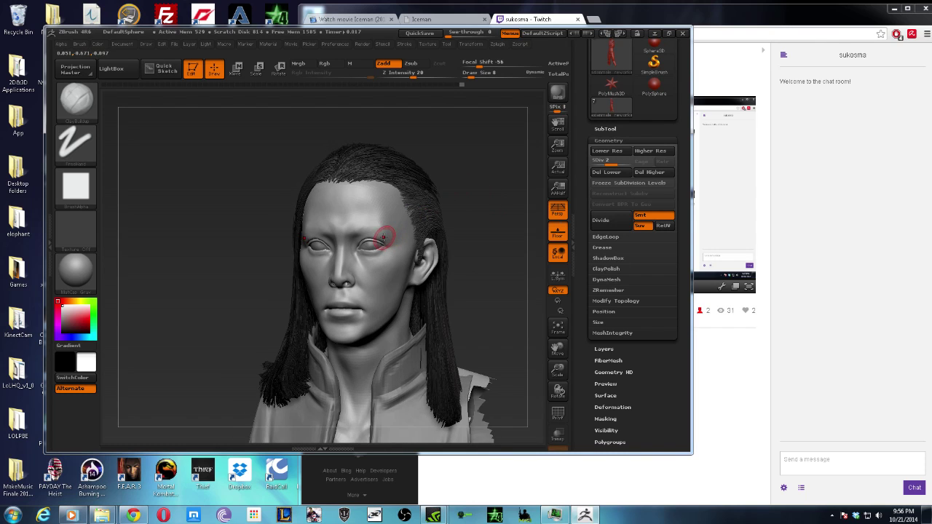
- Smooth the skin around the eye and across the forehead, then turn to a closer front view
key("shift")
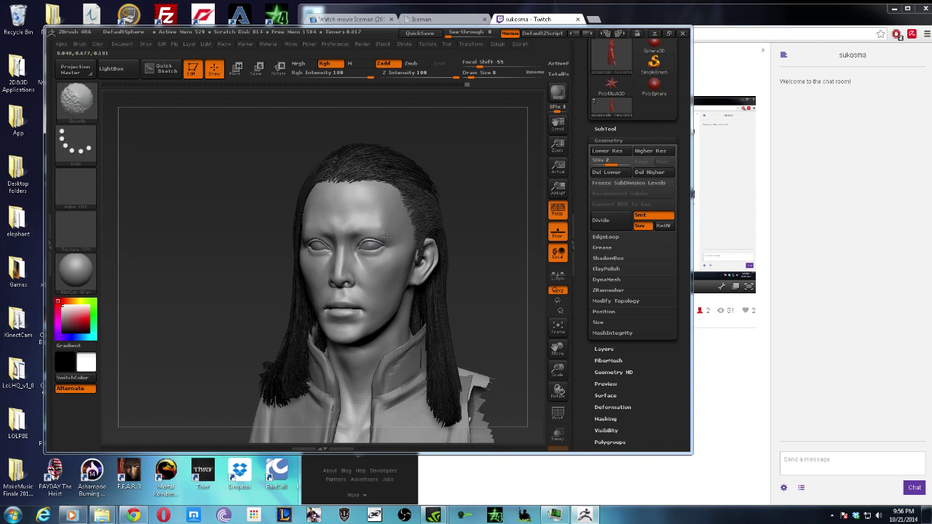
left_click_drag(406, 229, 386, 238, "shift")
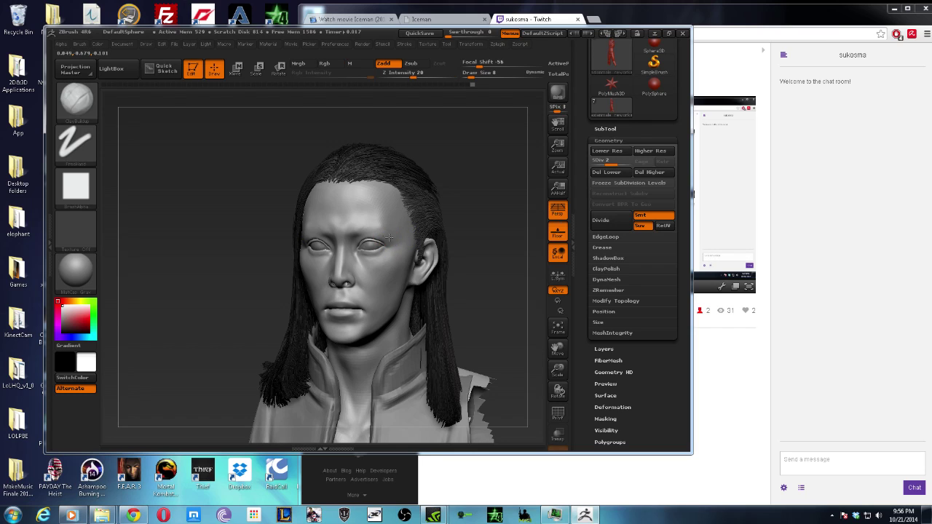
key("shift")
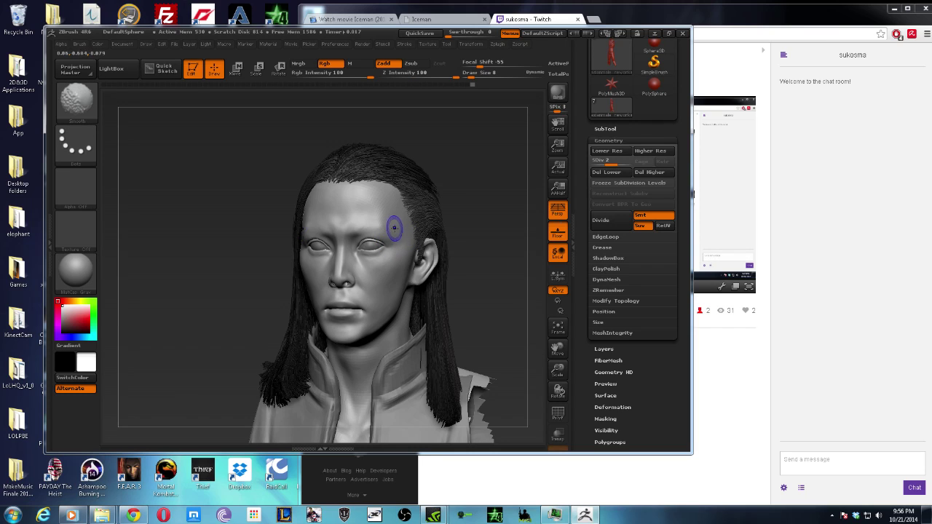
left_click_drag(388, 234, 393, 233, "shift")
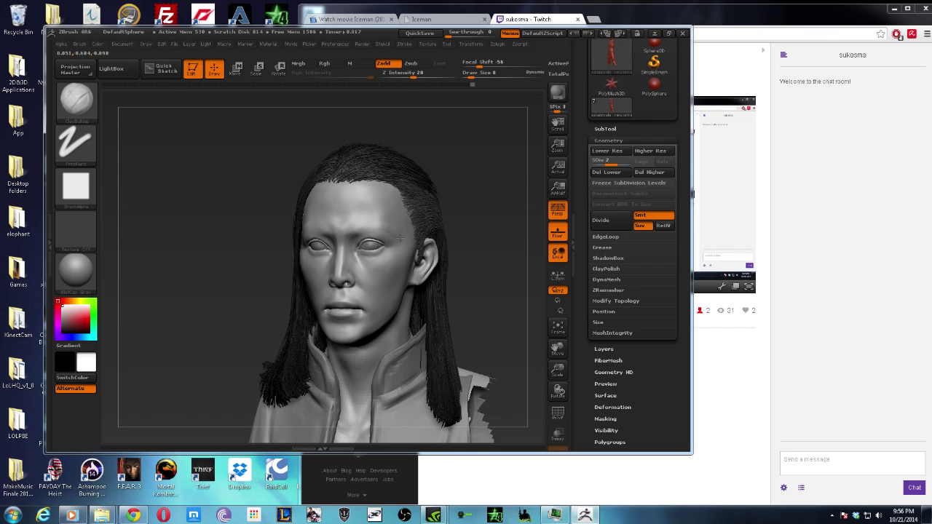
key("shift")
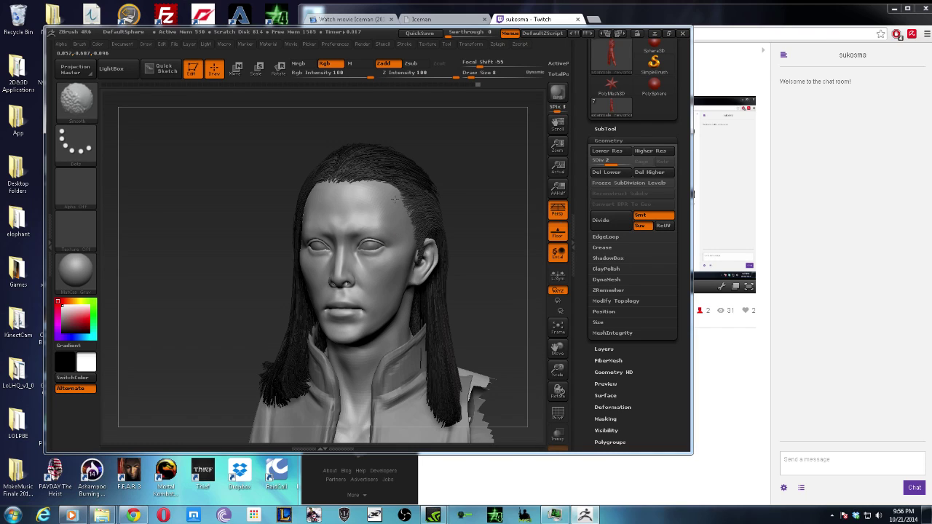
left_click_drag(397, 196, 404, 214, "shift")
mouse_move(451, 182)
left_mouse_down()
mouse_move(488, 177)
mouse_move(468, 182)
left_mouse_up()
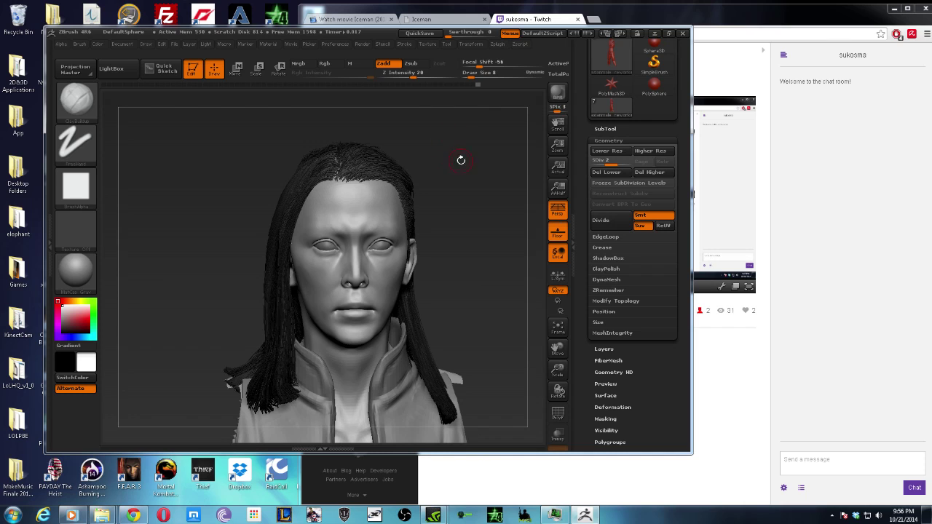
left_click_drag(474, 248, 354, 333)
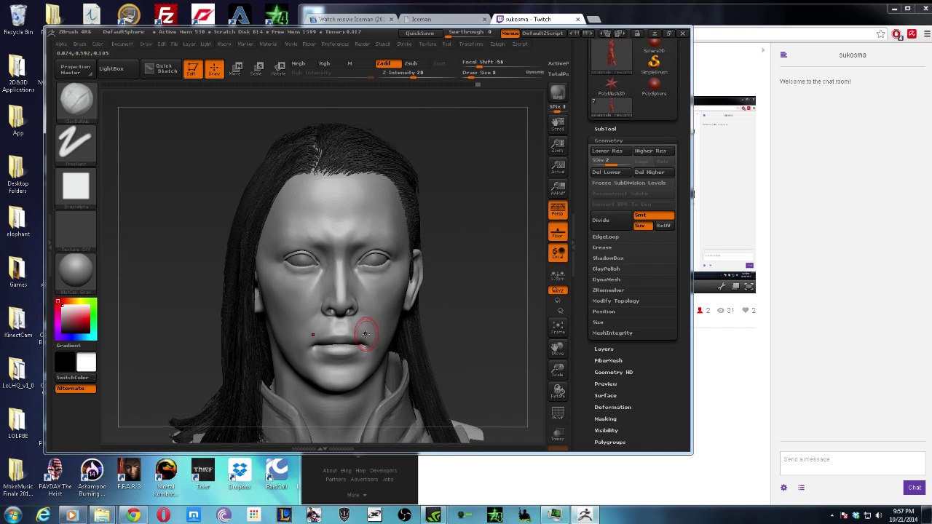
- Refine the lips, cheeks and jaw with ClayBuildup at draw size 3–5, smoothing between strokes
key("bracketleft")
key("bracketleft")
mouse_move(480, 220)
left_mouse_down()
mouse_move(452, 168)
mouse_move(475, 169)
left_mouse_up()
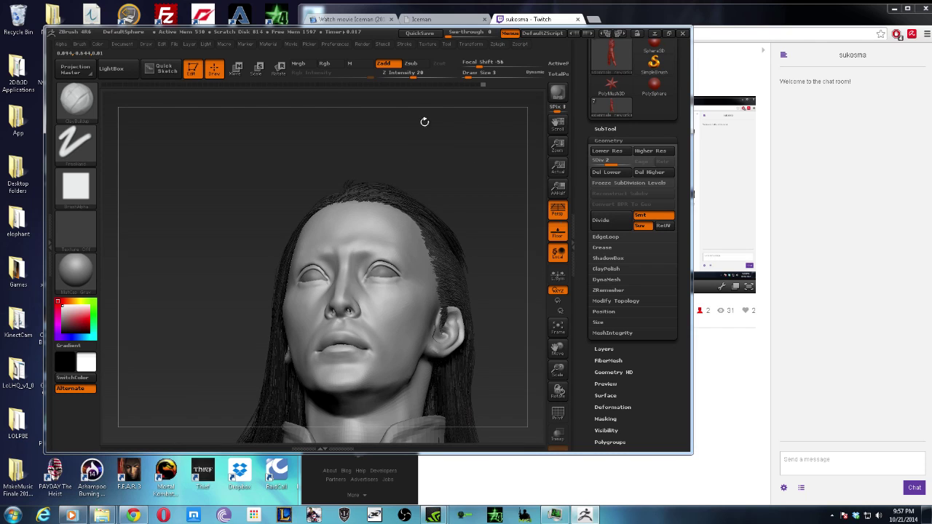
mouse_move(425, 121)
left_mouse_down()
mouse_move(447, 216)
mouse_move(442, 242)
mouse_move(426, 240)
mouse_move(415, 264)
mouse_move(427, 256)
mouse_move(420, 263)
mouse_move(441, 198)
left_mouse_up()
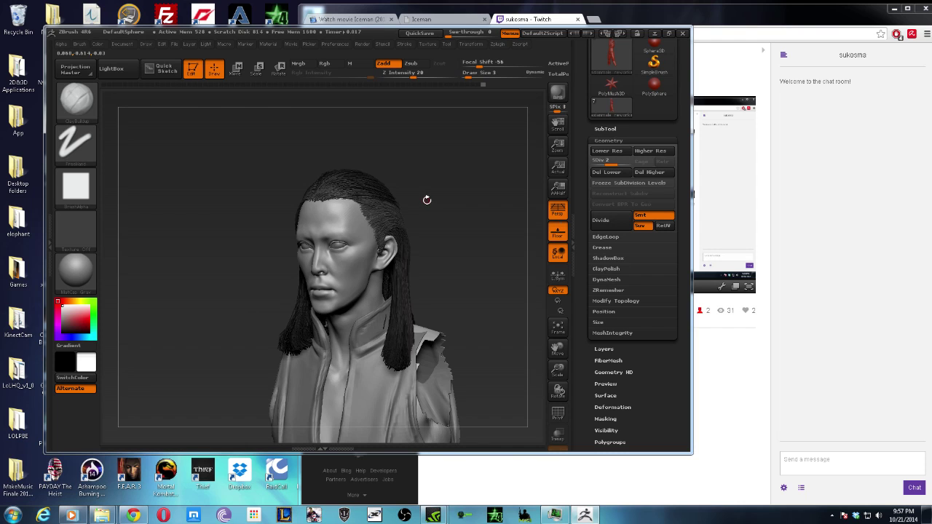
mouse_move(451, 187)
left_mouse_down()
mouse_move(441, 208)
mouse_move(412, 211)
mouse_move(452, 207)
mouse_move(454, 218)
mouse_move(412, 233)
mouse_move(435, 210)
left_mouse_up()
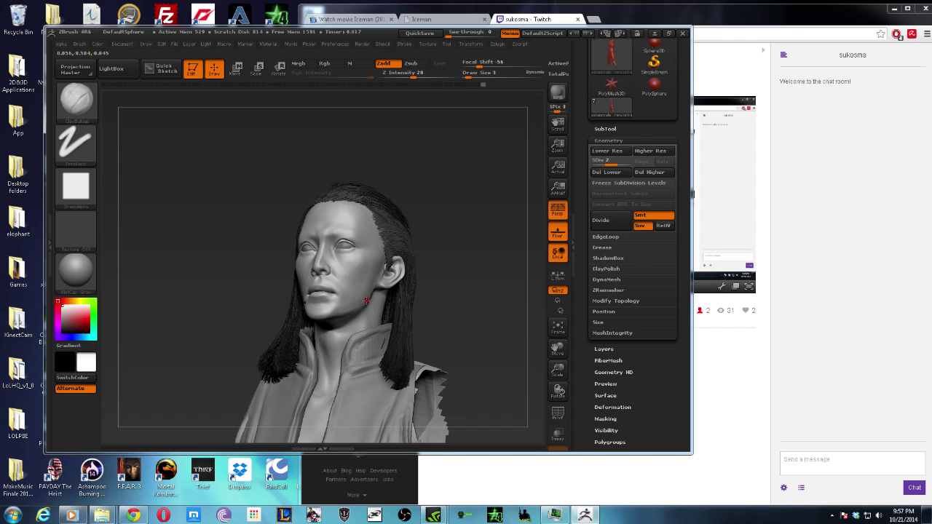
key("bracketright")
key("shift")
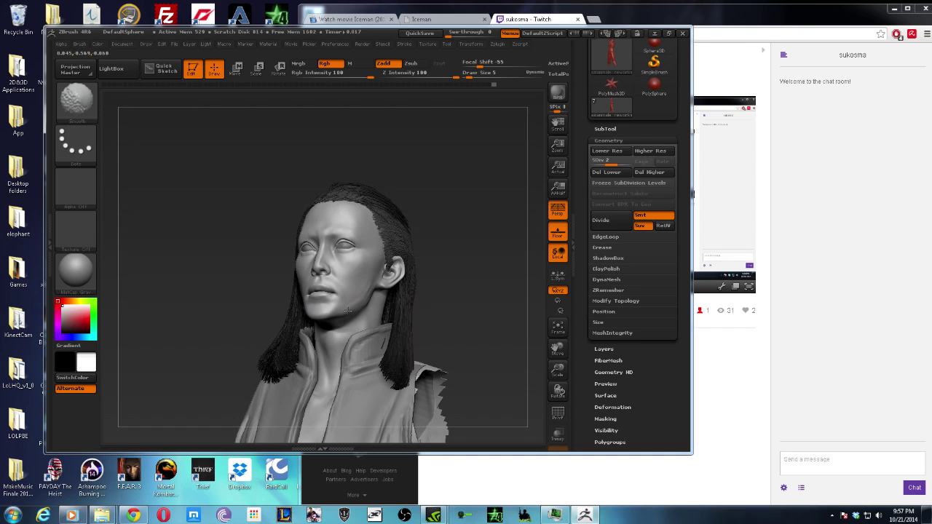
mouse_move(408, 240)
left_mouse_down()
mouse_move(462, 241)
mouse_move(502, 257)
left_mouse_up()
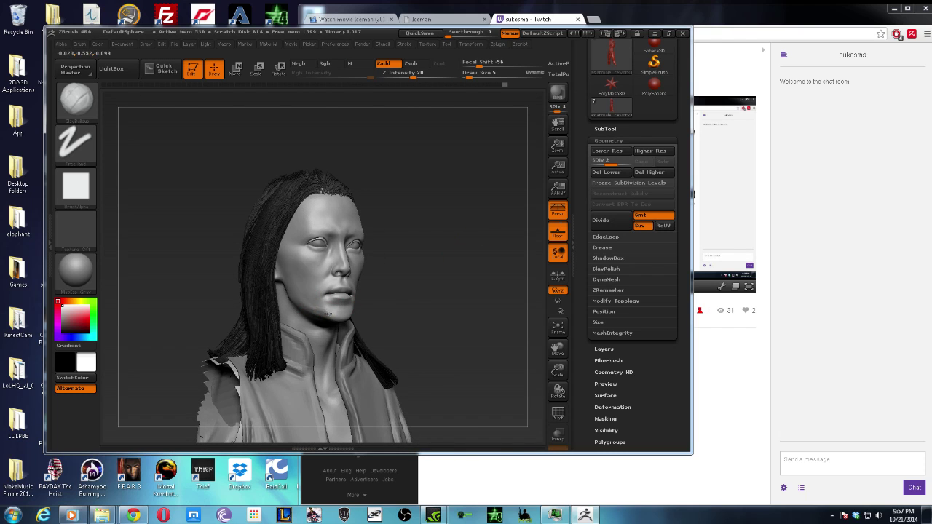
- Smooth the chin, jawline and nose sides from profile views at draw size 3, then frame the model
key("shift")
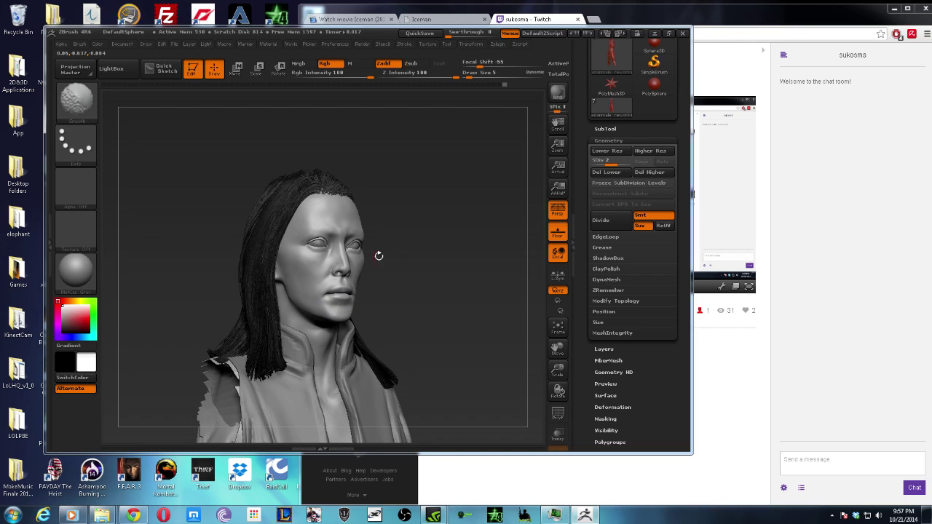
mouse_move(380, 255)
left_mouse_down()
mouse_move(426, 234)
mouse_move(402, 236)
mouse_move(290, 296)
left_mouse_up()
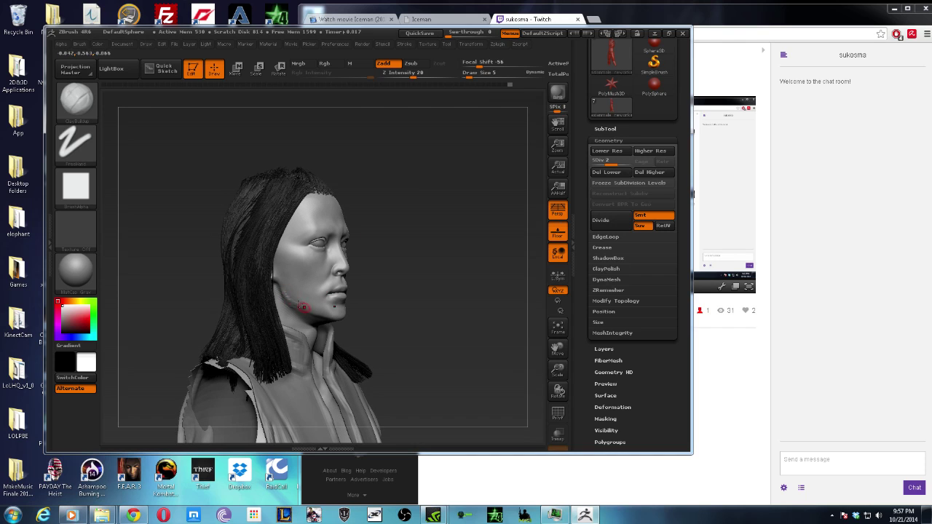
key("shift")
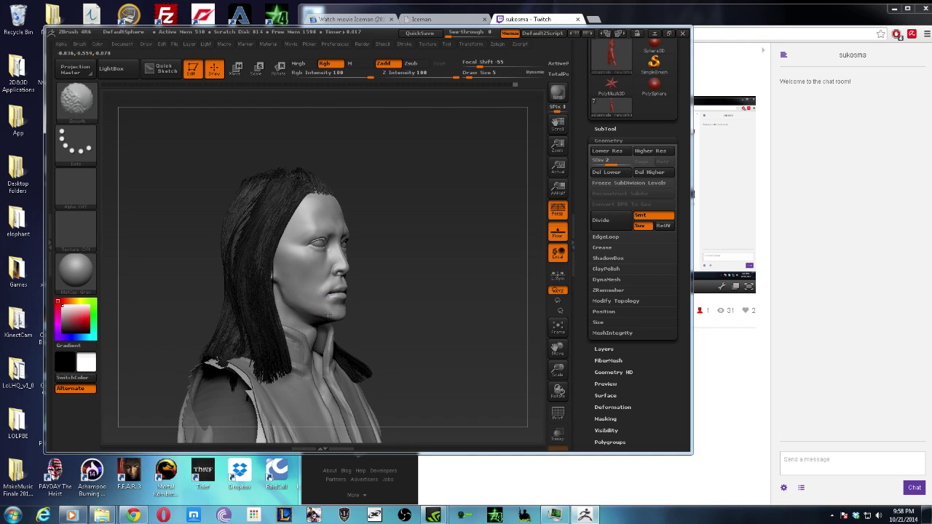
mouse_move(408, 243)
left_mouse_down("shift")
mouse_move(397, 255)
mouse_move(377, 253)
left_mouse_up("shift")
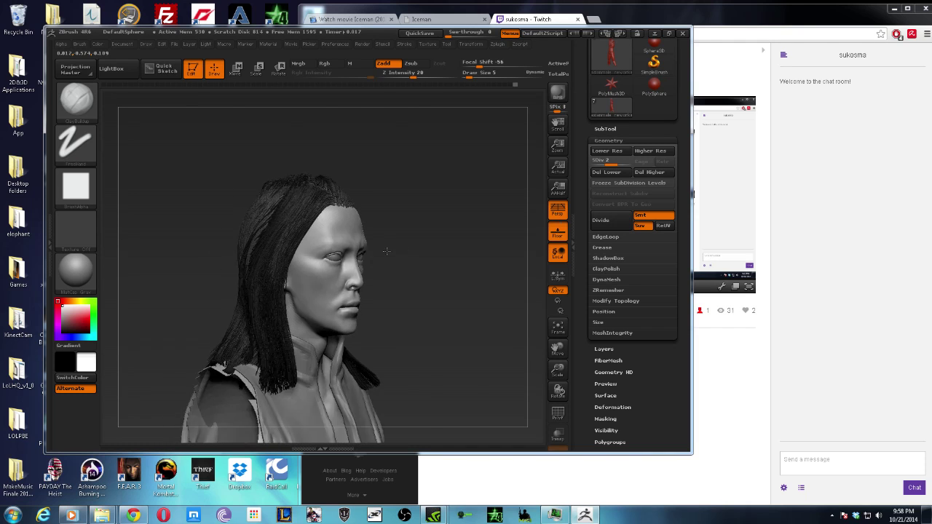
mouse_move(430, 208)
left_mouse_down()
mouse_move(477, 214)
mouse_move(407, 251)
left_mouse_up()
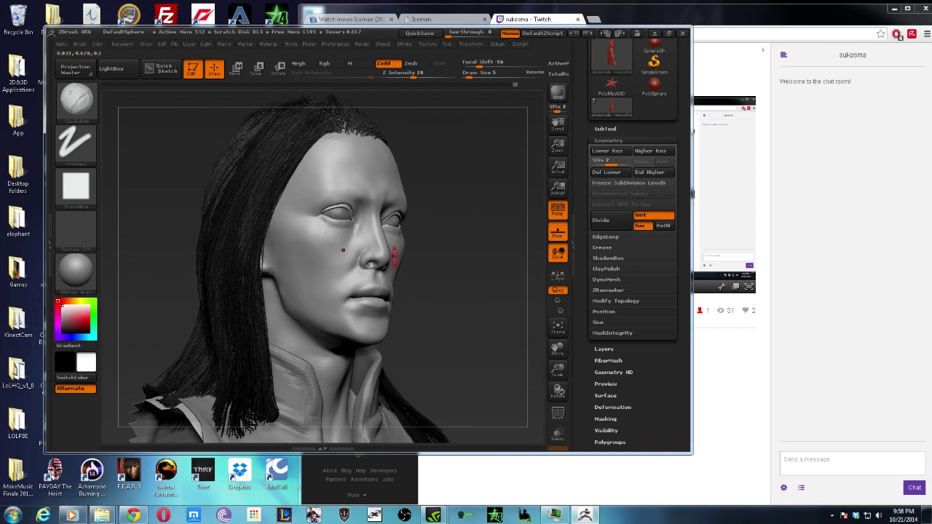
key("bracketleft")
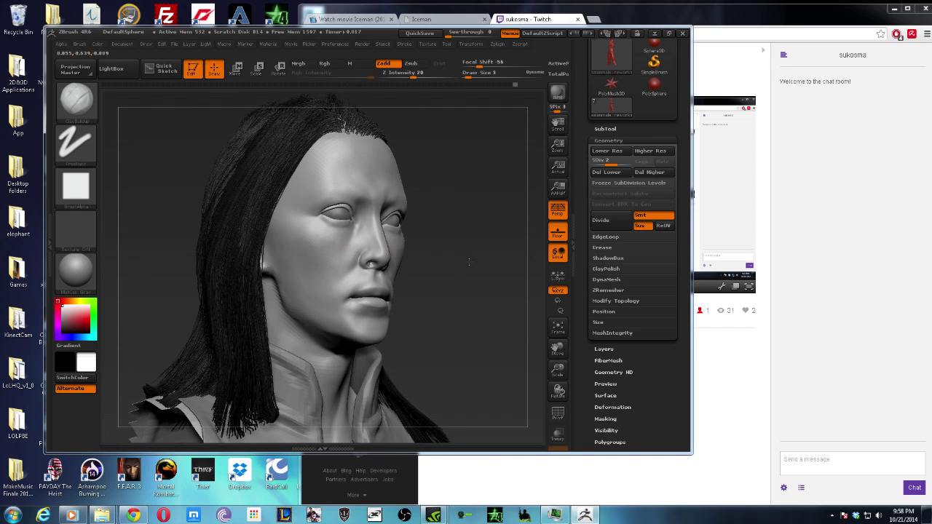
mouse_move(414, 244)
left_mouse_down()
mouse_move(451, 256)
mouse_move(410, 220)
left_mouse_up()
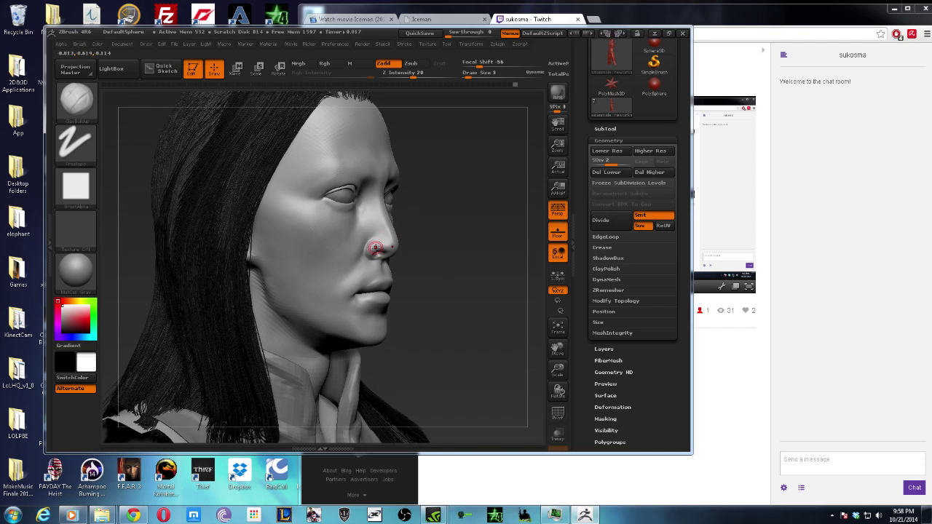
key("shift")
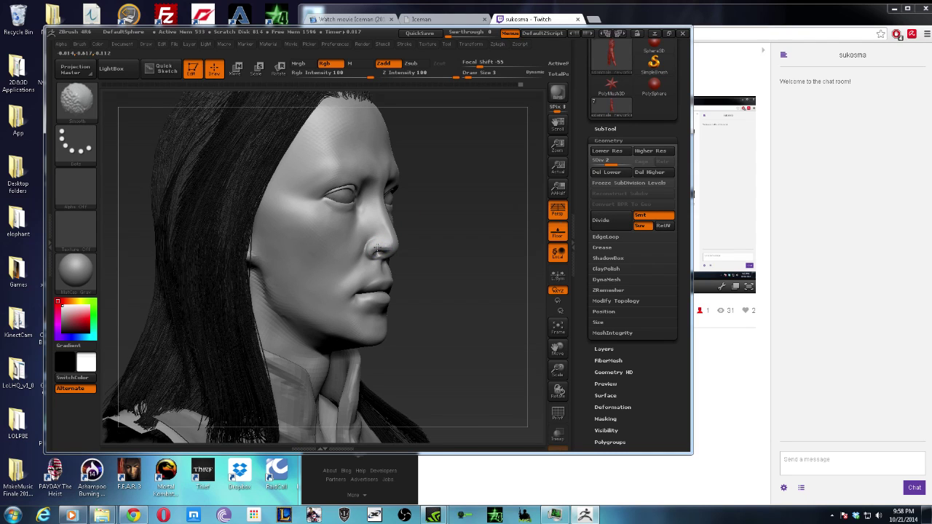
mouse_move(404, 244)
left_mouse_down()
mouse_move(435, 223)
mouse_move(420, 160)
left_mouse_up()
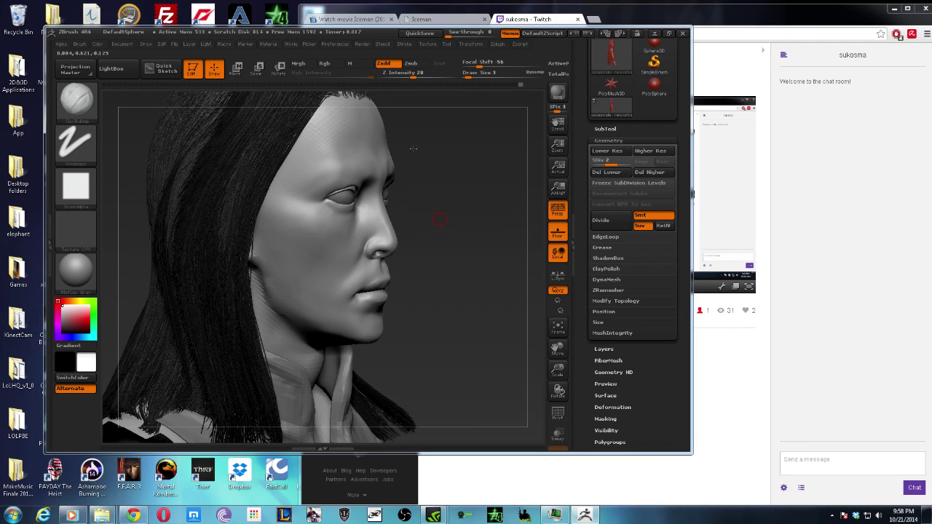
key("f")
mouse_move(413, 149)
left_mouse_down()
mouse_move(448, 166)
mouse_move(415, 184)
left_mouse_up()
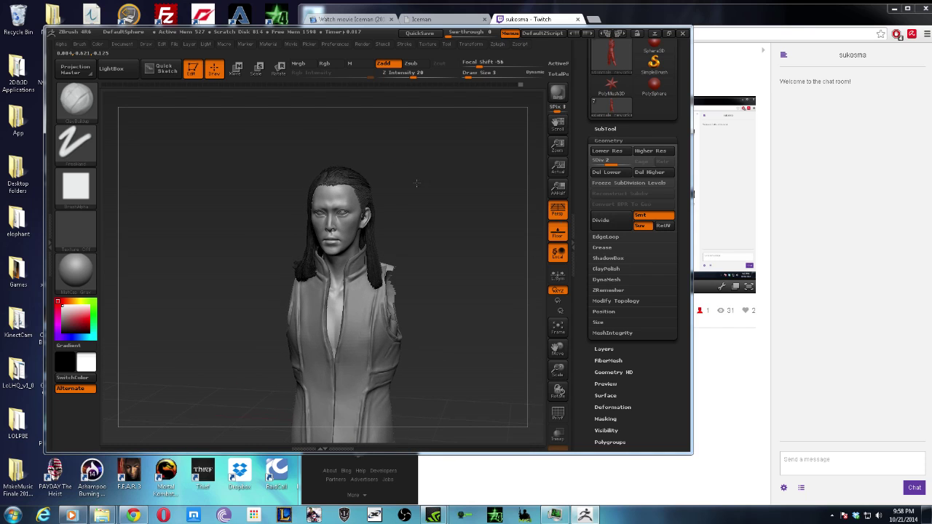
- Hide the asianshirt subtool to reveal the bare torso, zooming in on the bust
left_click_drag(493, 156, 579, 148)
left_click(605, 130)
mouse_move(630, 219)
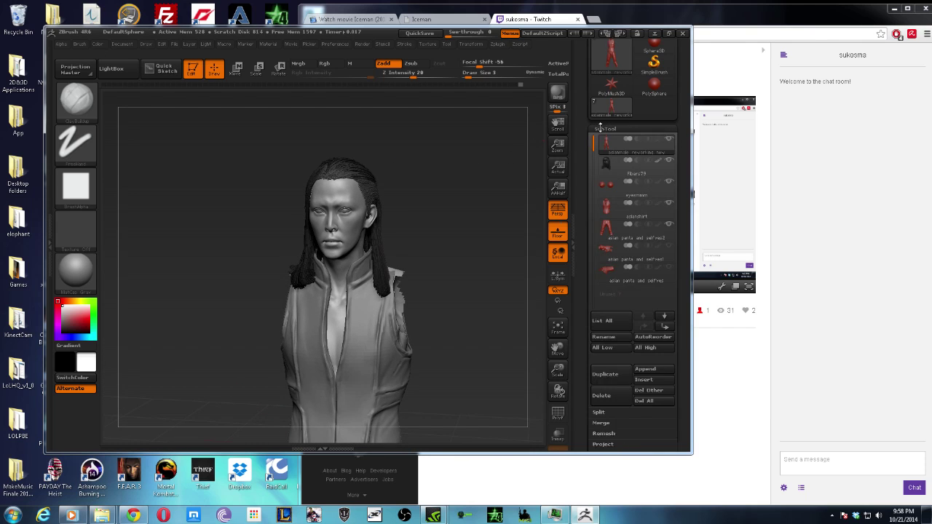
left_click(669, 174)
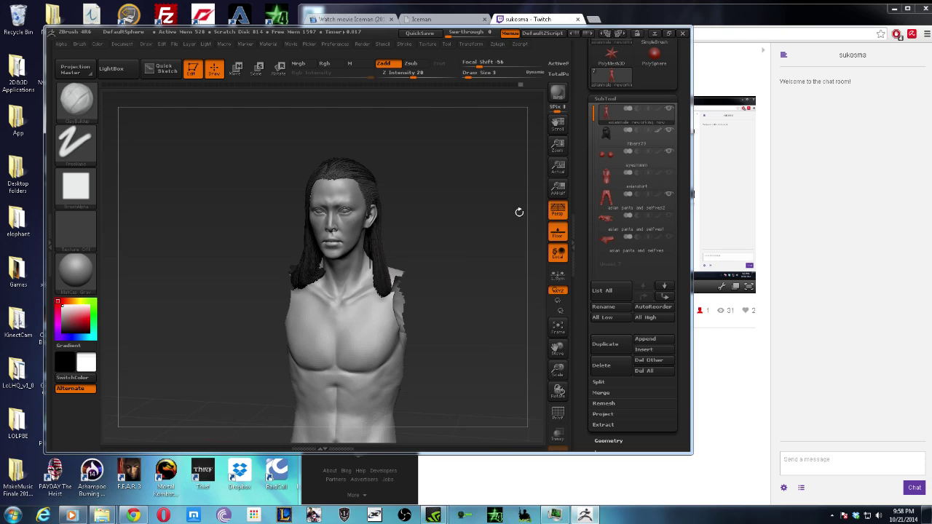
mouse_move(462, 266)
left_mouse_down("alt")
mouse_move(460, 235)
mouse_move(503, 219)
mouse_move(477, 254)
left_mouse_up("alt")
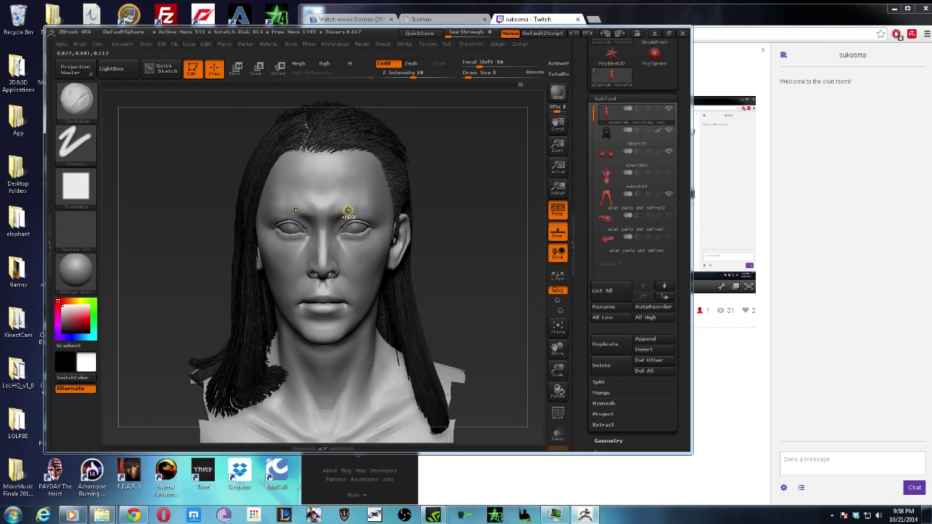
- Browse the brush palette and pick a different sculpting brush
key("ctrl")
key("ctrl")
left_click(76, 101)
key("ctrl")
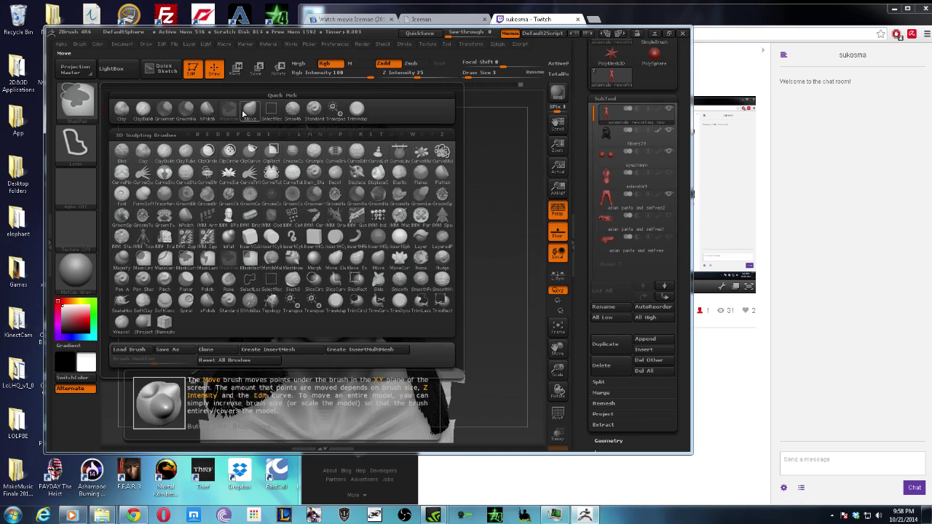
left_click(193, 110)
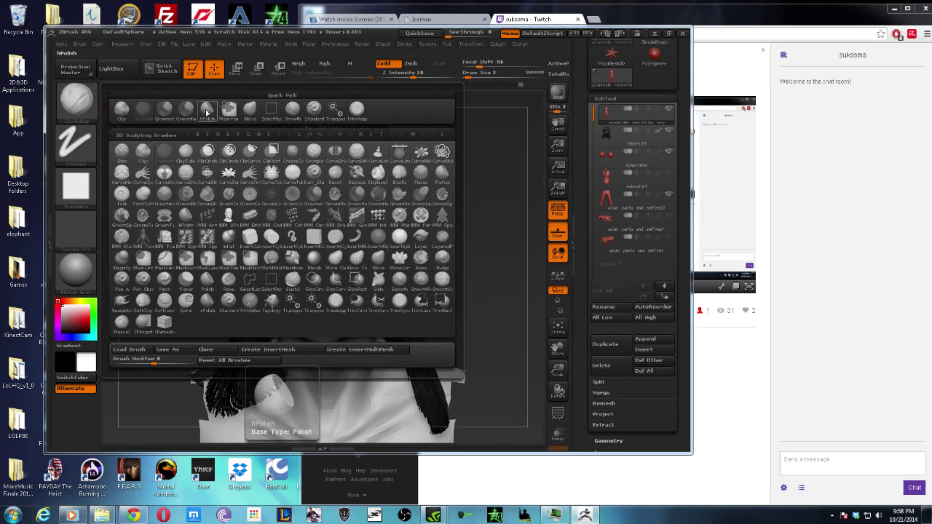
key("ctrl")
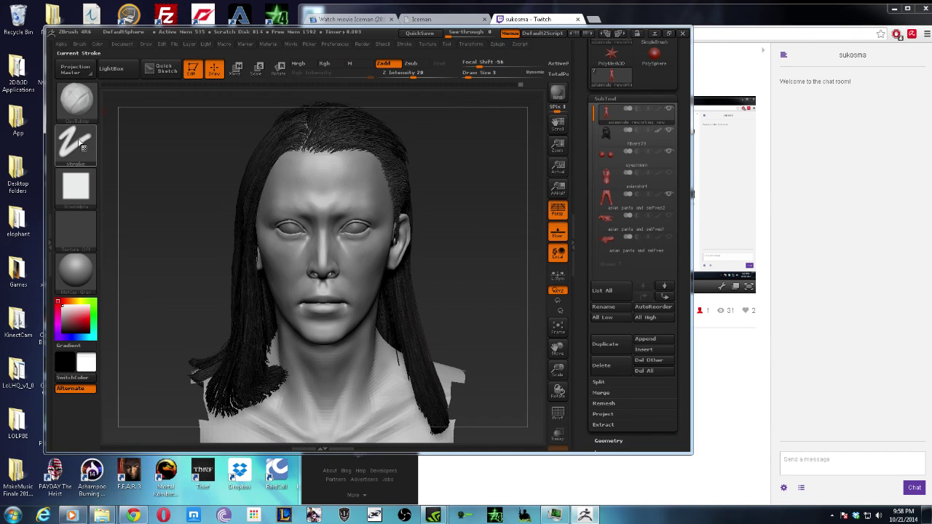
- Change the mask stroke from lasso to freehand
key("ctrl")
left_click(75, 142)
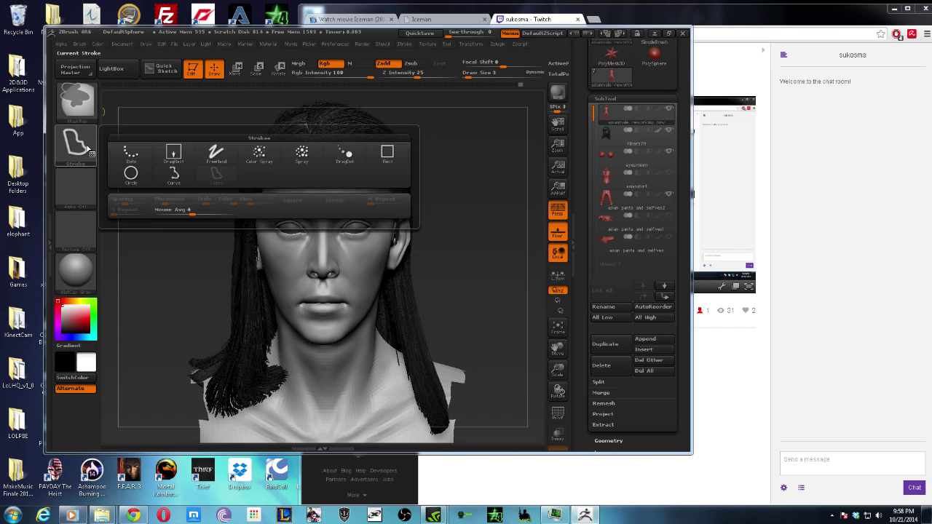
key("ctrl")
left_click(97, 147)
left_click(218, 152)
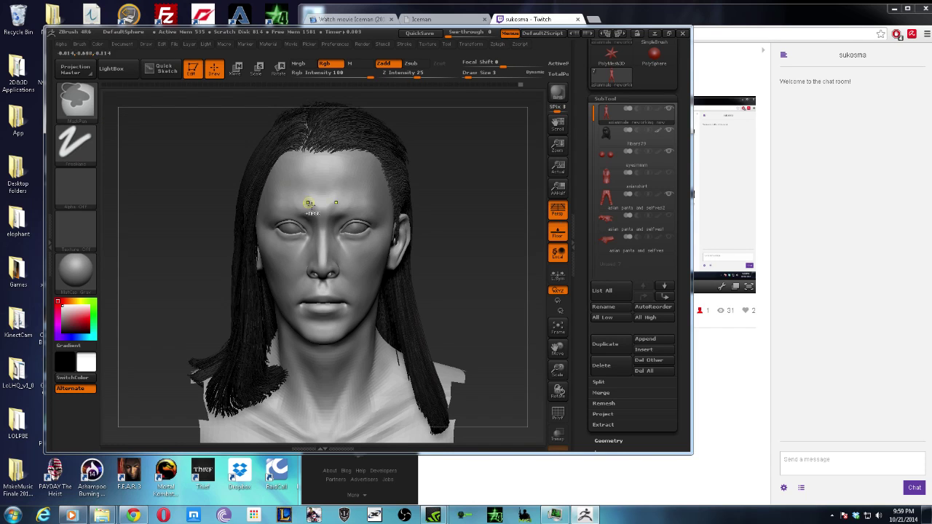
- Paint over the eyelid areas and along both eyebrows on the face
mouse_move(337, 213)
left_mouse_down()
mouse_move(365, 217)
mouse_move(372, 207)
left_mouse_up()
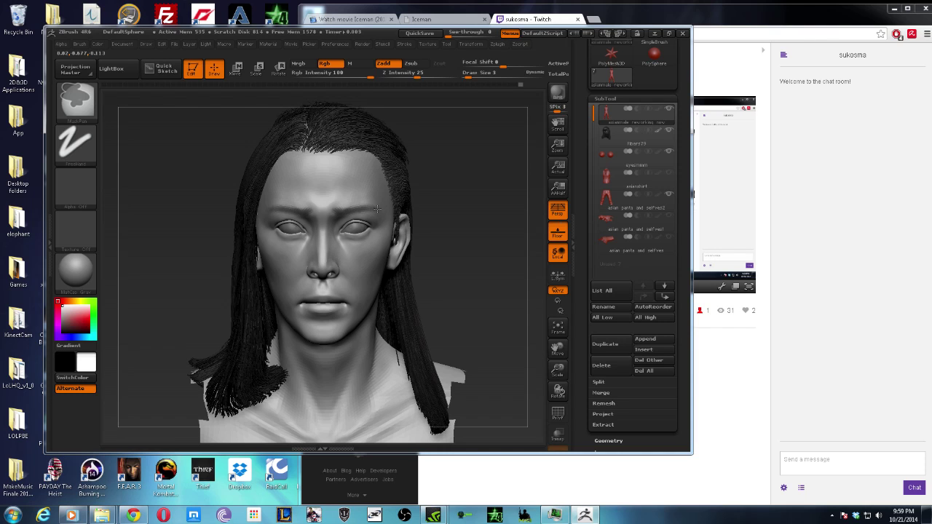
key("b")
key("c")
key("b")
key("minus")
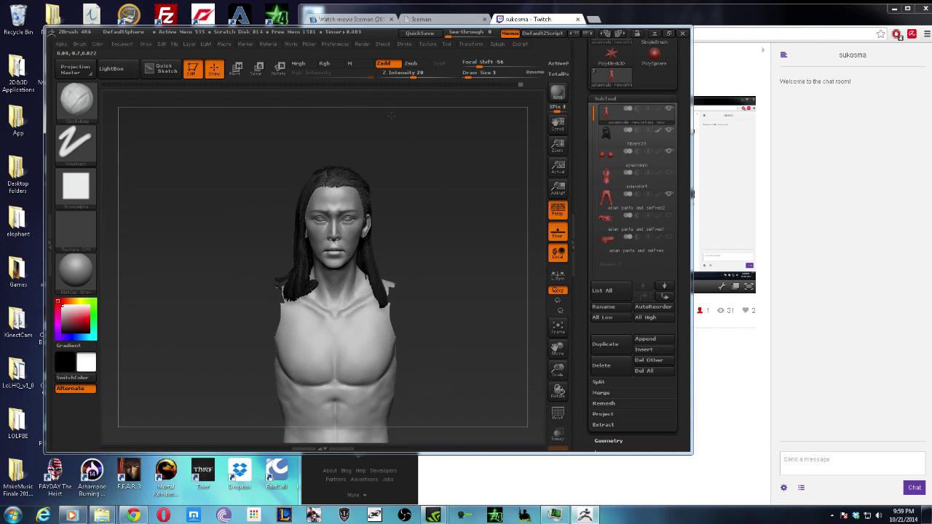
key("plus")
key("b")
key("s")
key("t")
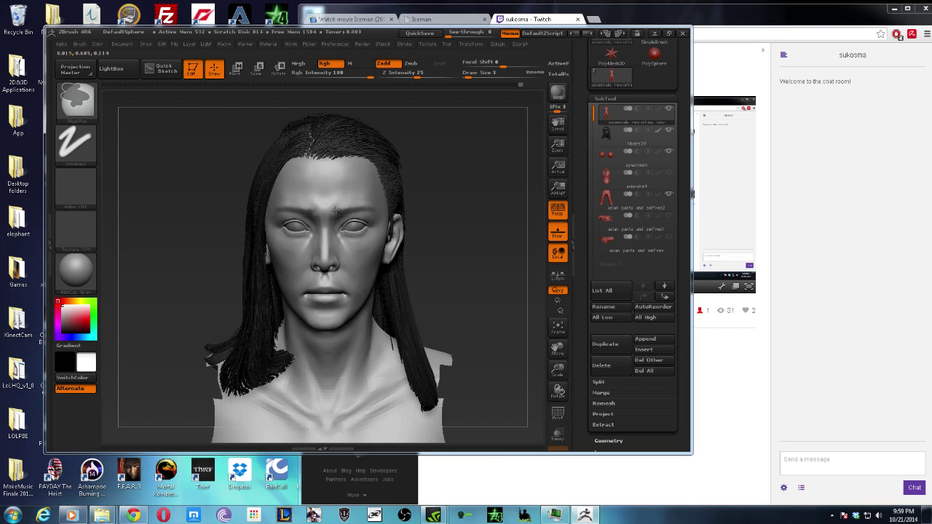
left_click_drag(336, 207, 368, 206)
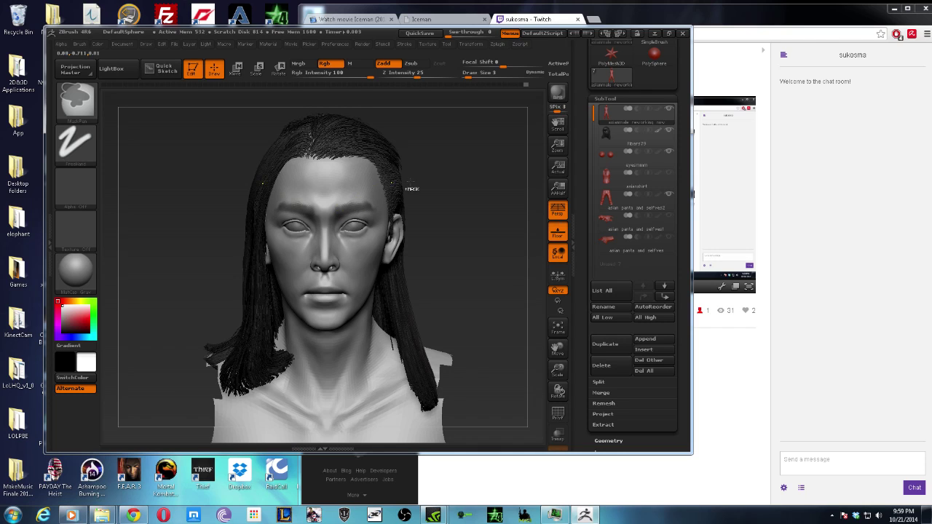
- Return to the ClayBuildup brush and scroll the SubTool palette to the extraction options
key("b")
key("c")
key("b")
scroll(590, 260, "down", 3)
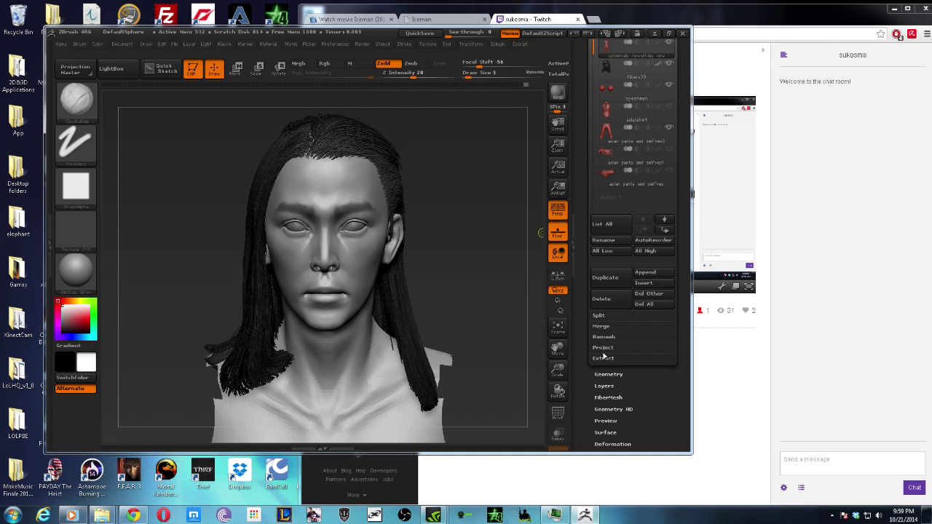
- Extract the masked brows at thickness 0.0002, accept as a new subtool, and make it active
left_click(604, 360)
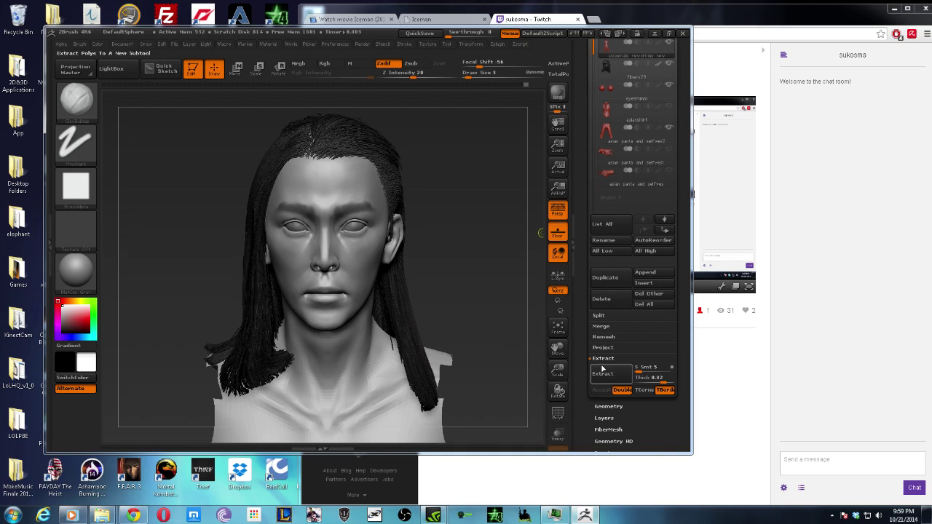
left_click(603, 373)
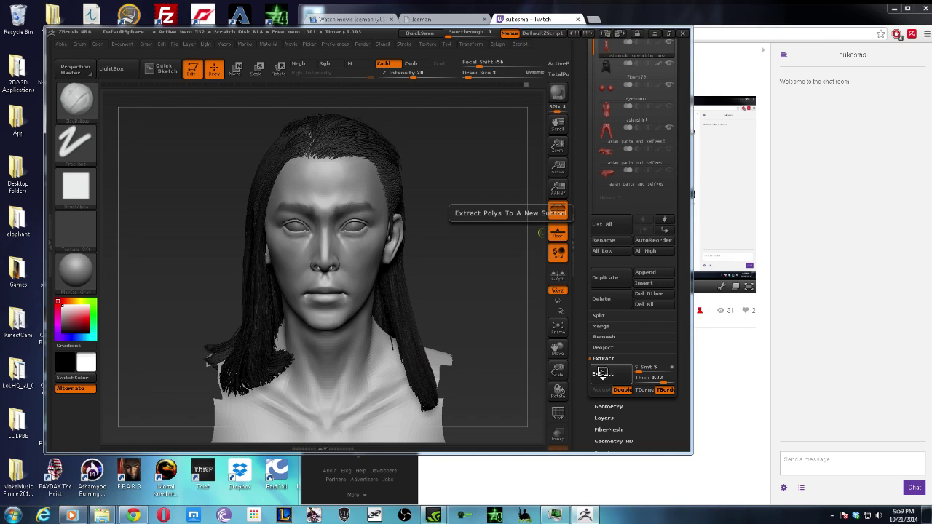
left_click(656, 379)
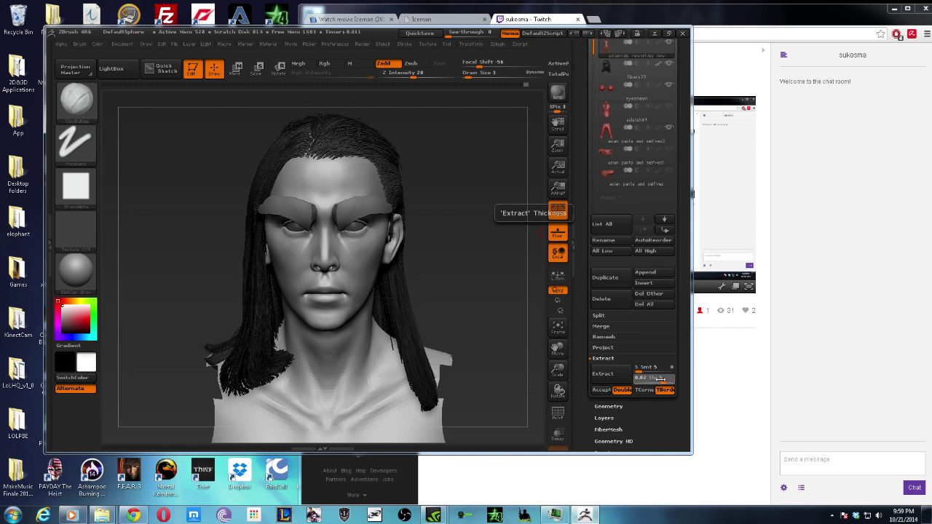
type("0.0002")
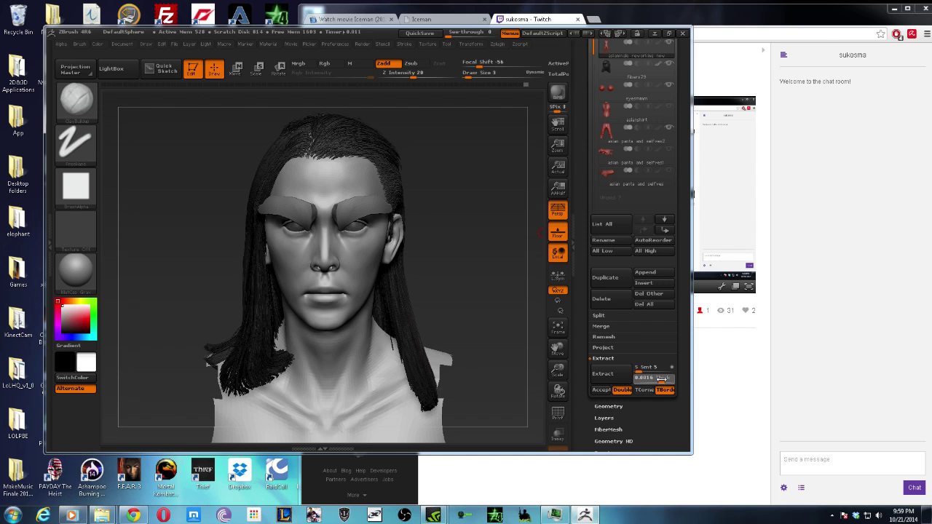
key("Return")
left_click(620, 376)
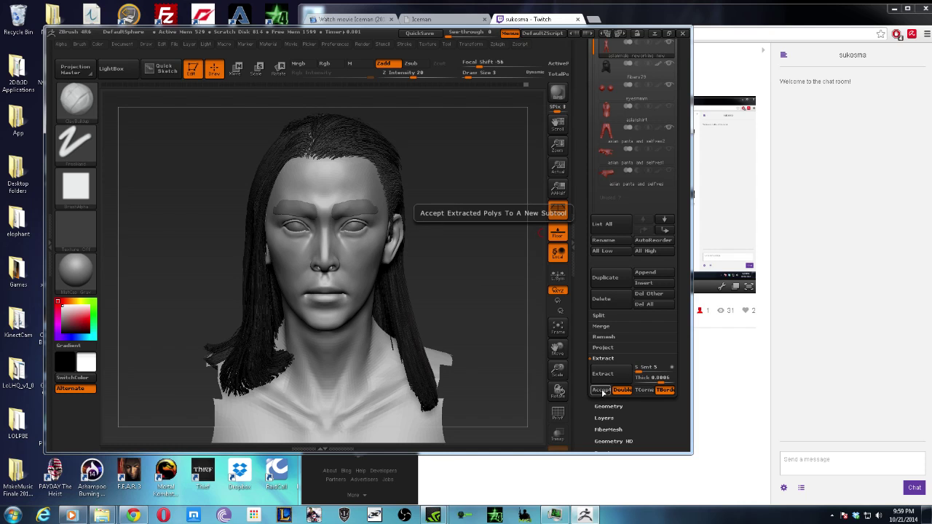
left_click(601, 390)
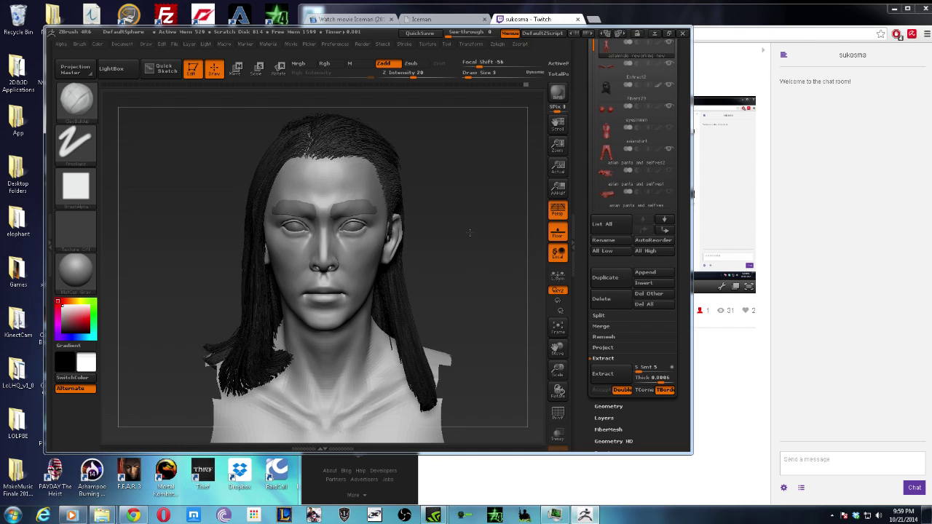
left_click_drag(460, 174, 437, 233, "alt")
left_click(340, 211, "alt")
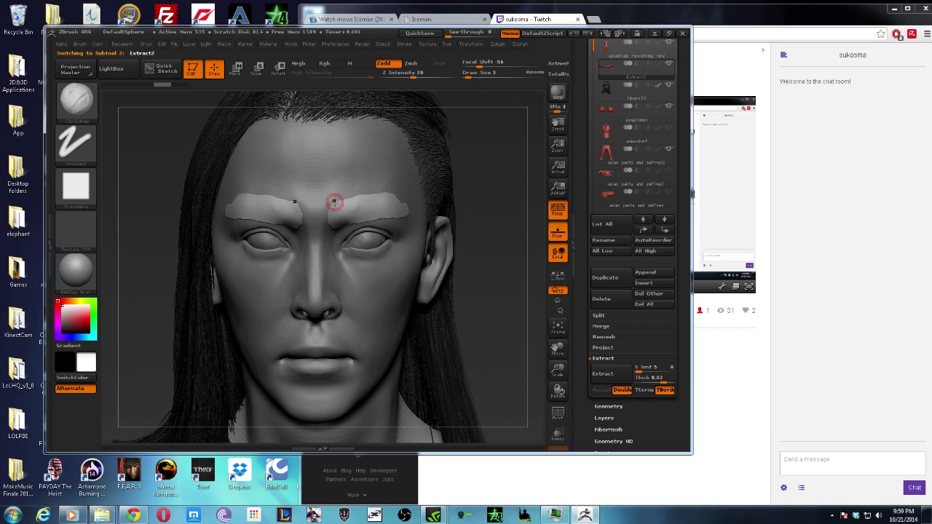
- Build up and reshape both eyebrow shells with ClayBuildup strokes on the eyebrow subtool
left_click_drag(332, 205, 381, 195)
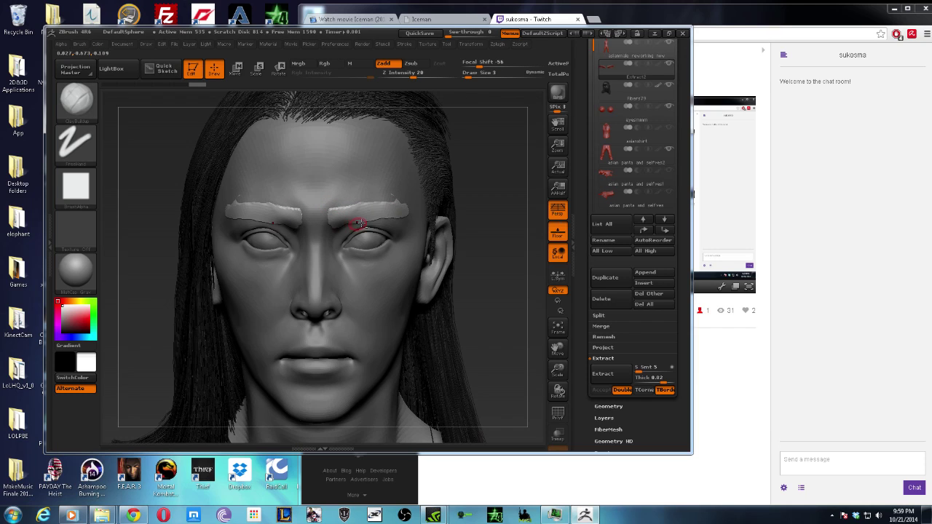
left_click(344, 228, "alt")
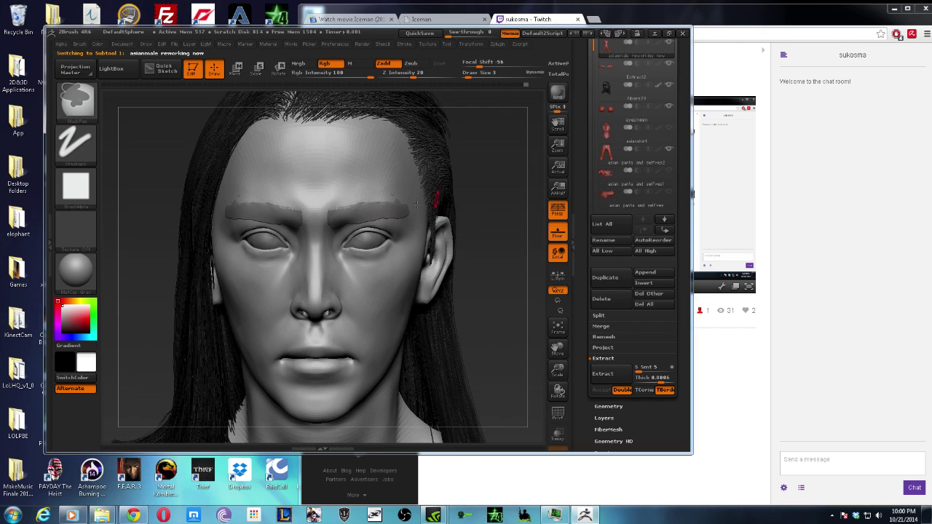
left_click(372, 214, "alt")
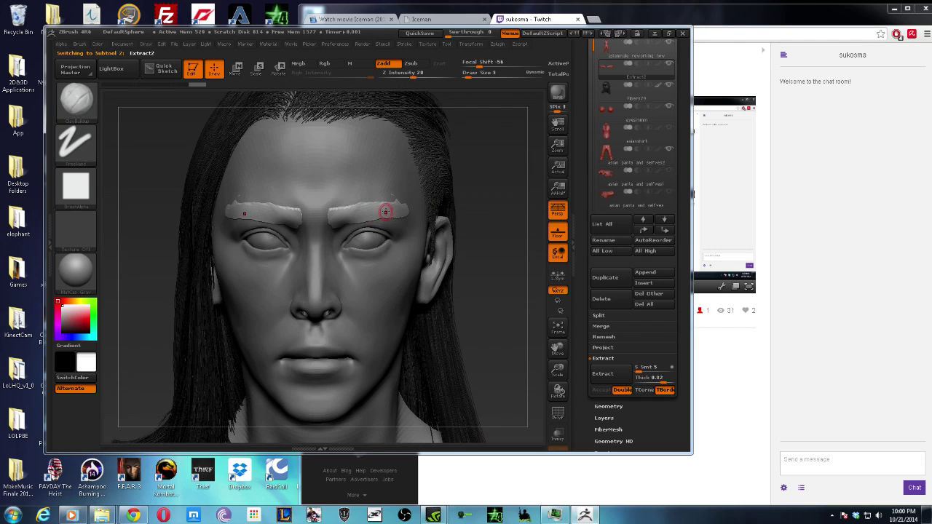
key("b")
key("c")
key("b")
left_click_drag(352, 221, 388, 212)
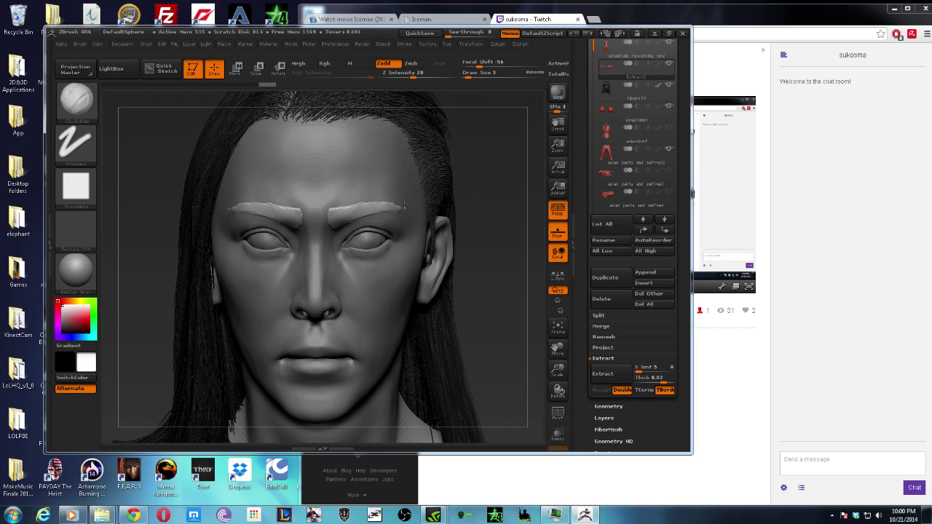
left_click_drag(373, 201, 329, 211)
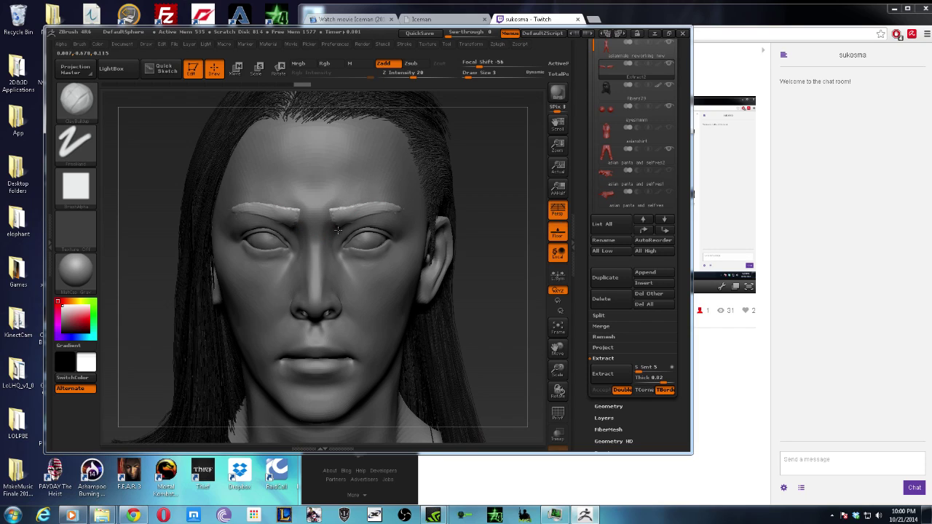
left_click(342, 228)
left_click_drag(349, 226, 330, 209)
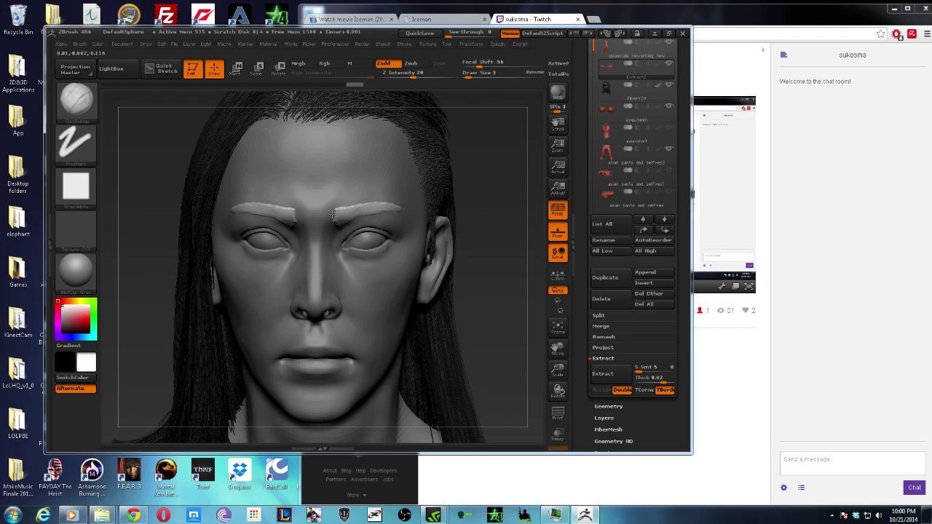
mouse_move(313, 110)
left_mouse_down("alt")
mouse_move(425, 97)
mouse_move(429, 207)
left_mouse_up("alt")
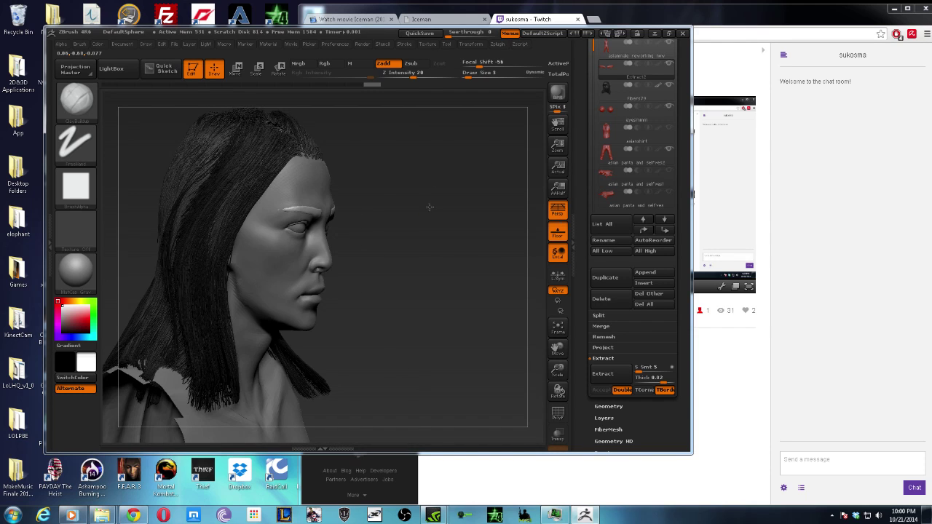
- Turn the bust forward, select the eyebrow subtool and switch to the Smooth brush
left_click_drag(420, 204, 324, 213)
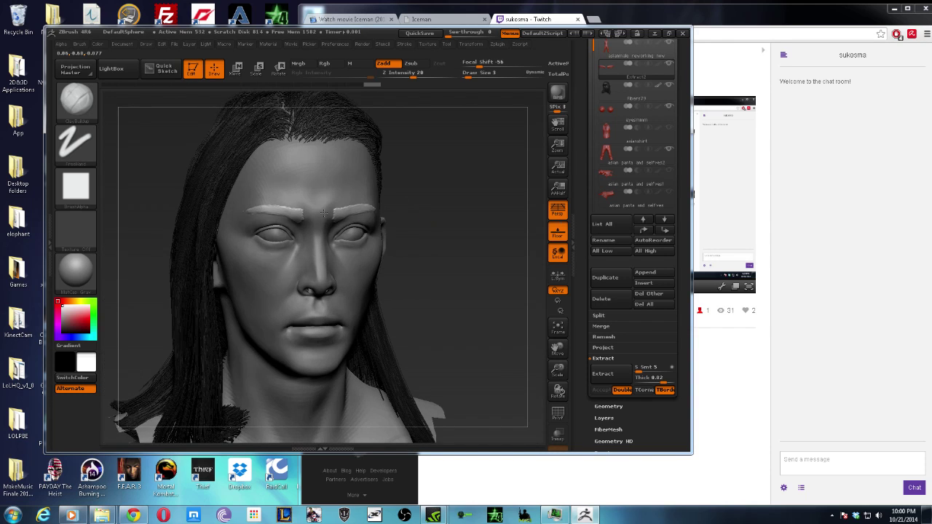
left_click(292, 209, "alt")
left_click(274, 209, "alt")
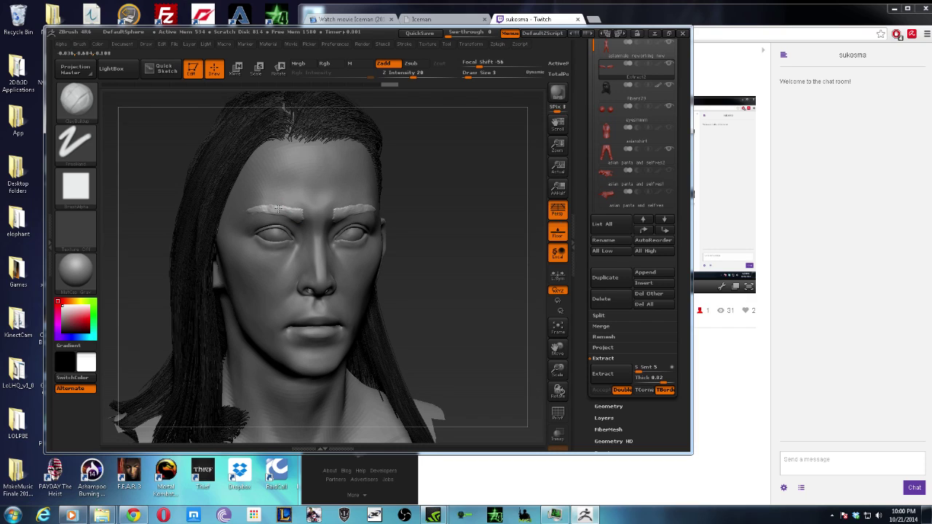
left_click(298, 209, "alt")
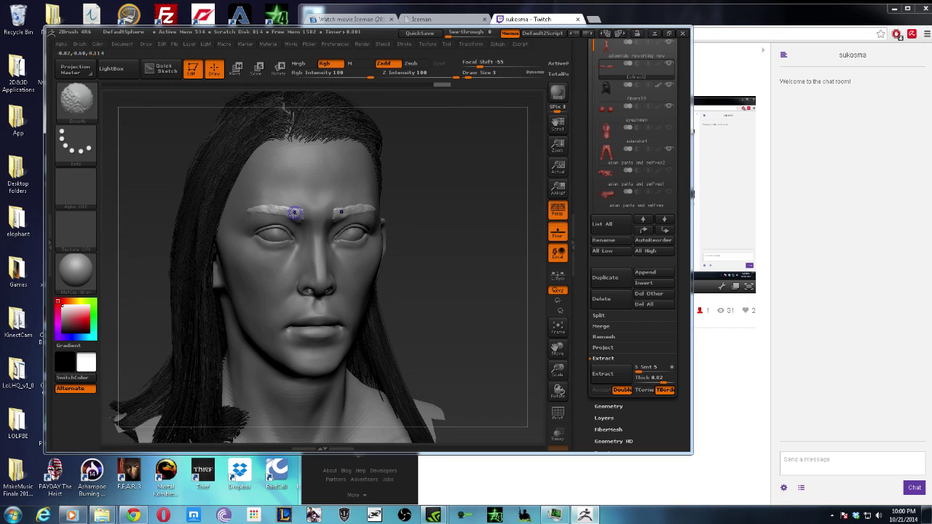
left_click_drag(378, 214, 335, 212)
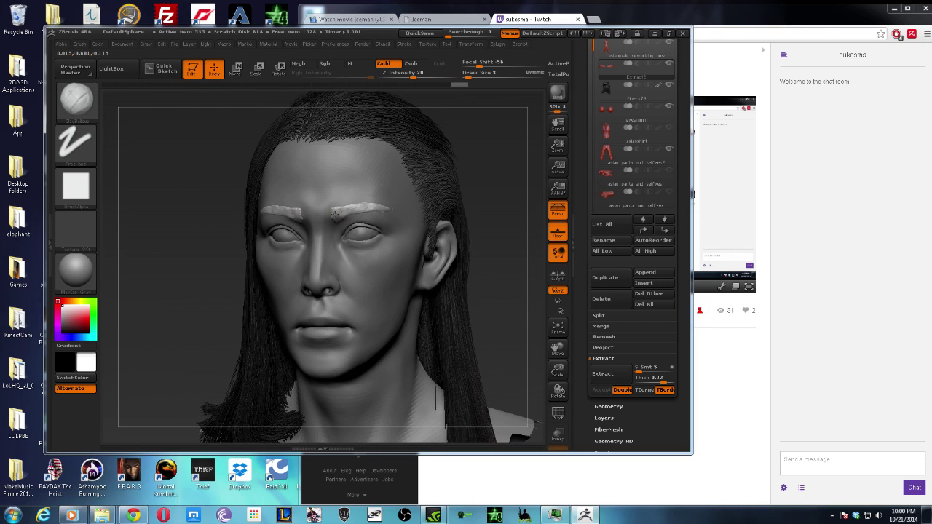
key("shift")
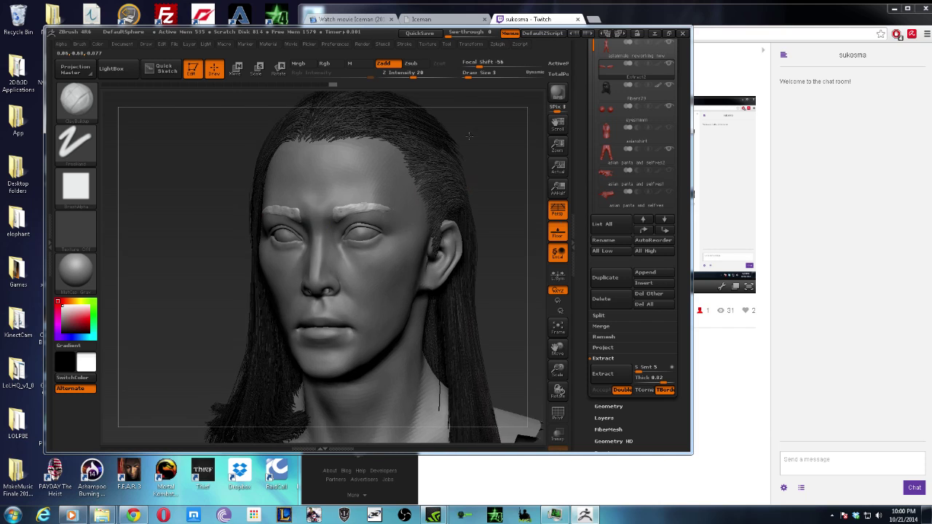
mouse_move(492, 161)
left_mouse_down()
mouse_move(453, 124)
mouse_move(374, 209)
mouse_move(407, 233)
mouse_move(432, 206)
left_mouse_up()
- Toggle between face and eyebrow subtools, then frame the head in front view
left_click(335, 252, "alt")
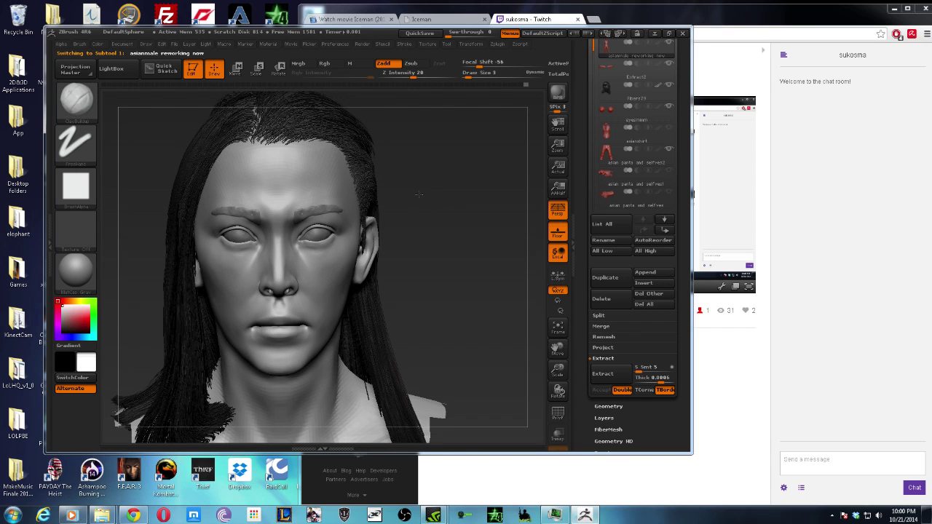
left_click_drag(412, 196, 422, 189)
scroll(422, 225, "up", 2)
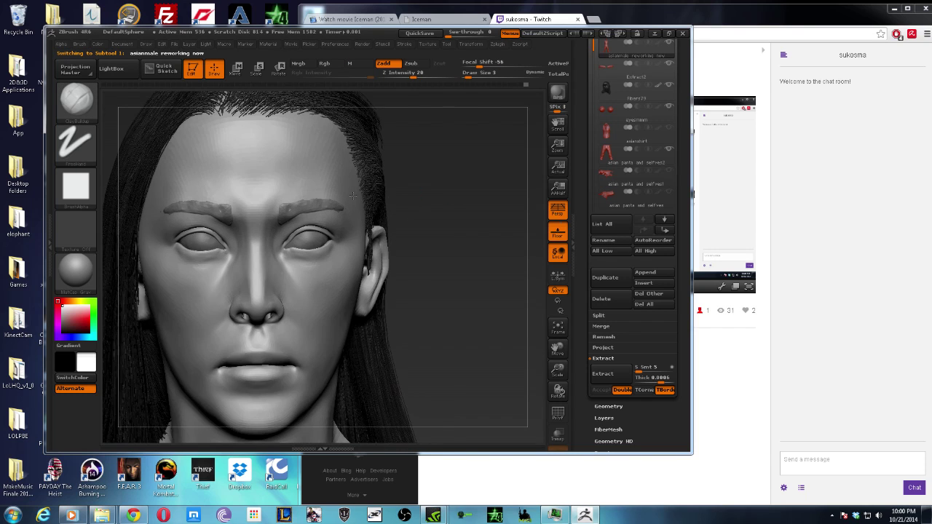
scroll(353, 195, "up", 1)
left_click(281, 210, "alt")
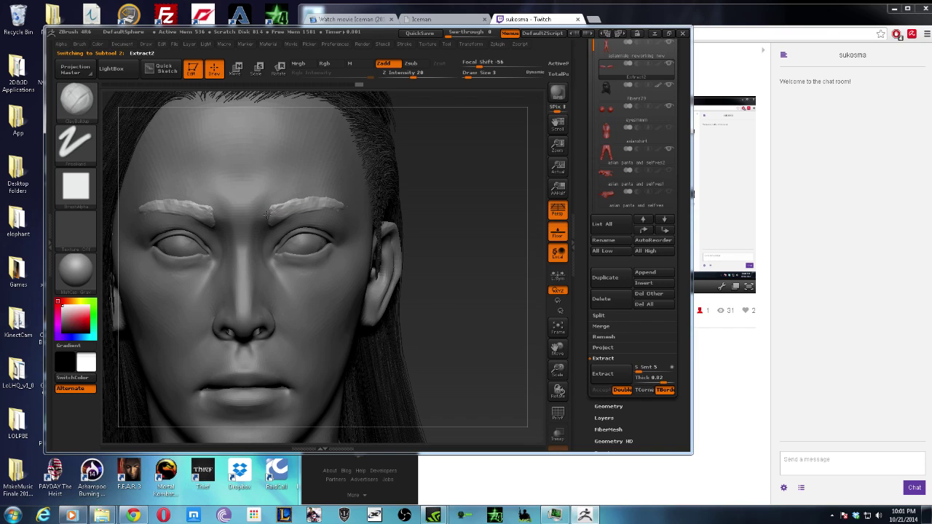
left_click(270, 209, "alt")
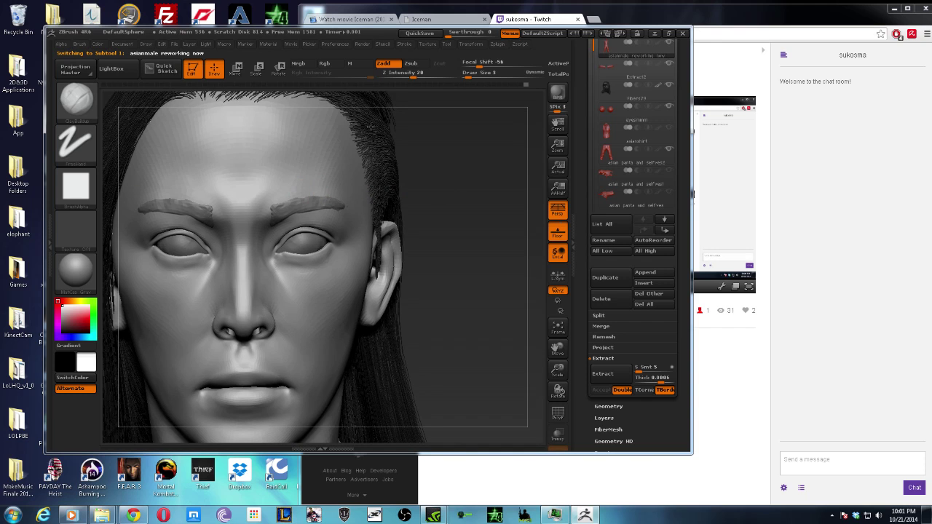
key("f")
left_click_drag(372, 183, 373, 177)
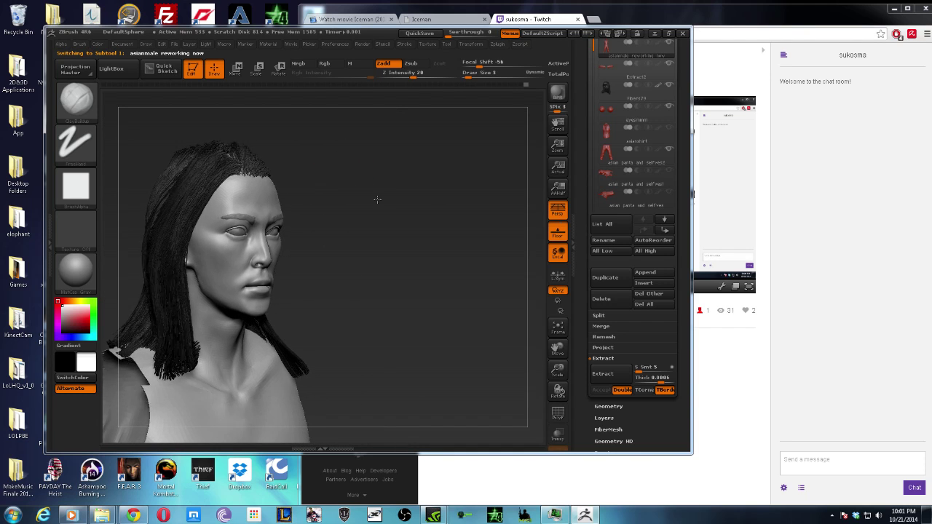
mouse_move(378, 200)
left_mouse_down()
mouse_move(335, 212)
mouse_move(337, 201)
mouse_move(410, 177)
mouse_move(354, 202)
left_mouse_up()
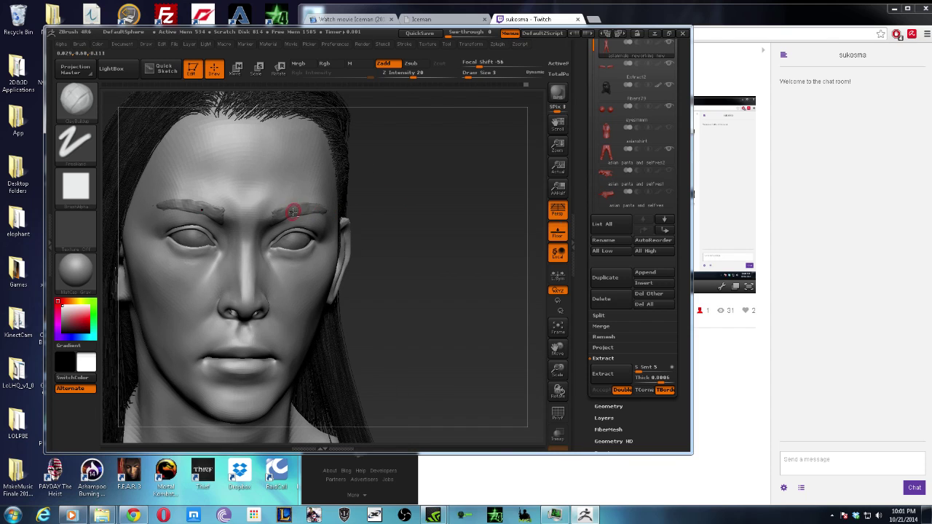
- Smooth the lumpy edges of both eyebrow shells with a slightly larger Smooth brush
left_click(292, 212, "alt")
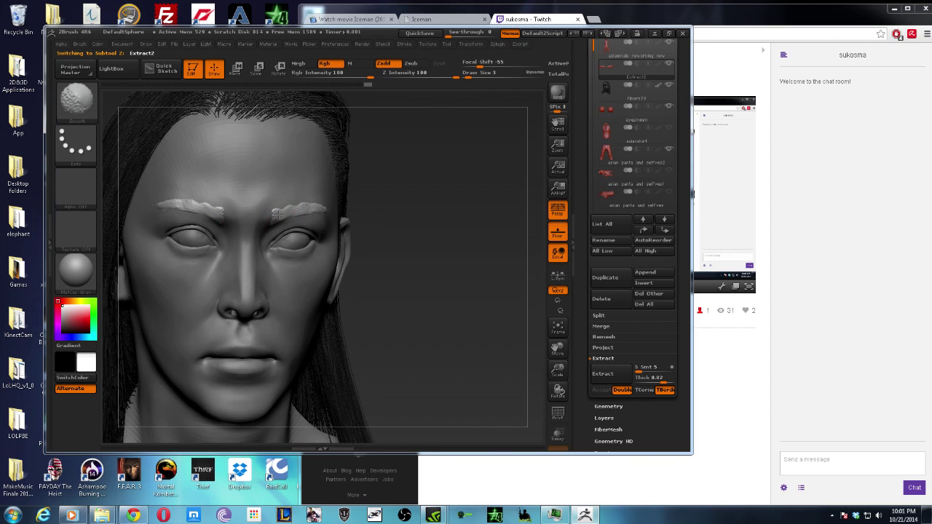
left_click_drag(278, 214, 325, 209, "shift")
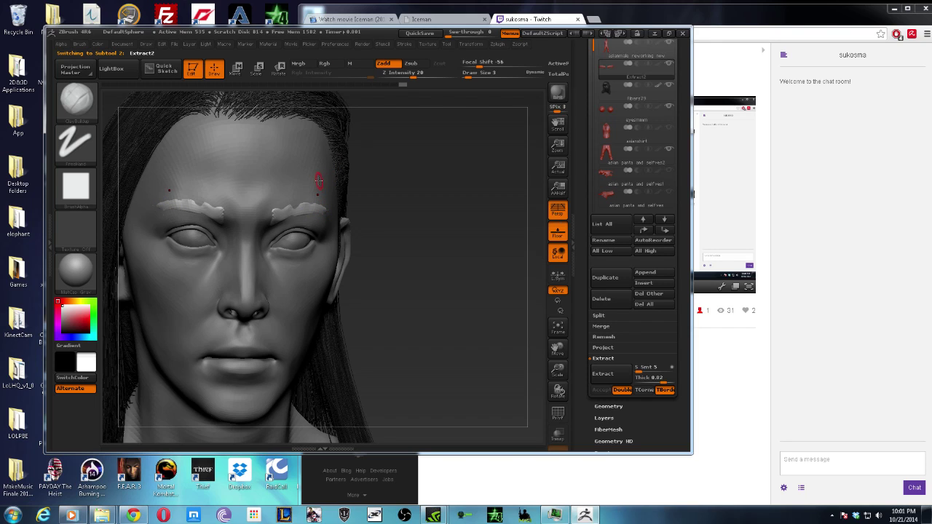
key("bracketright")
key("shift")
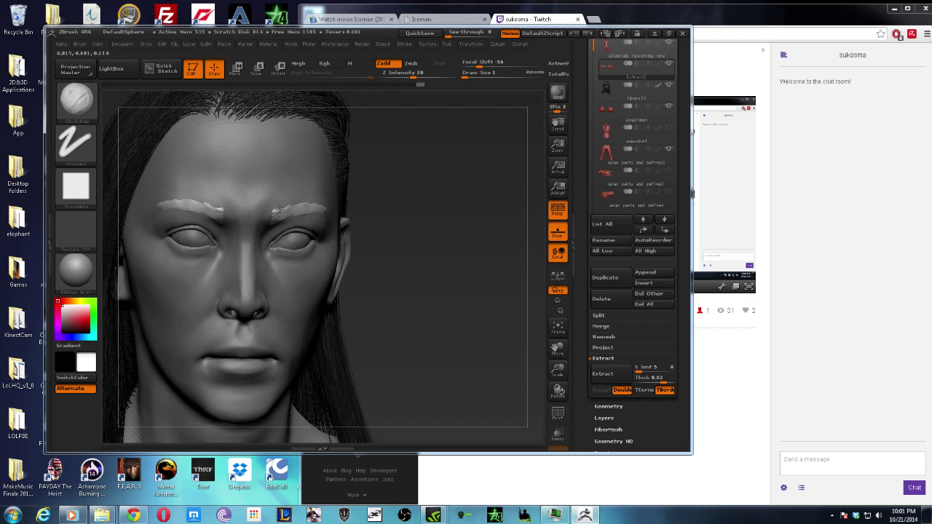
key("shift")
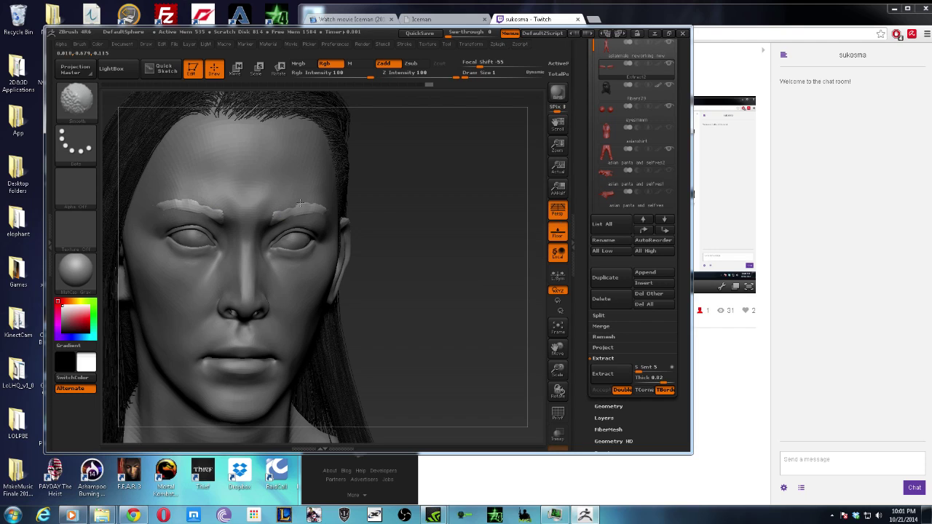
left_click_drag(284, 210, 300, 203, "shift")
left_click_drag(416, 172, 411, 167)
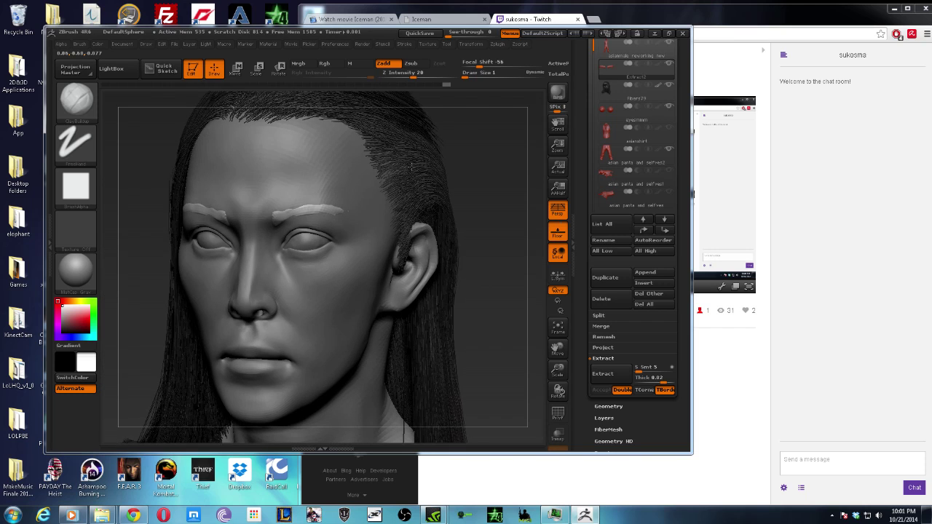
key("shift")
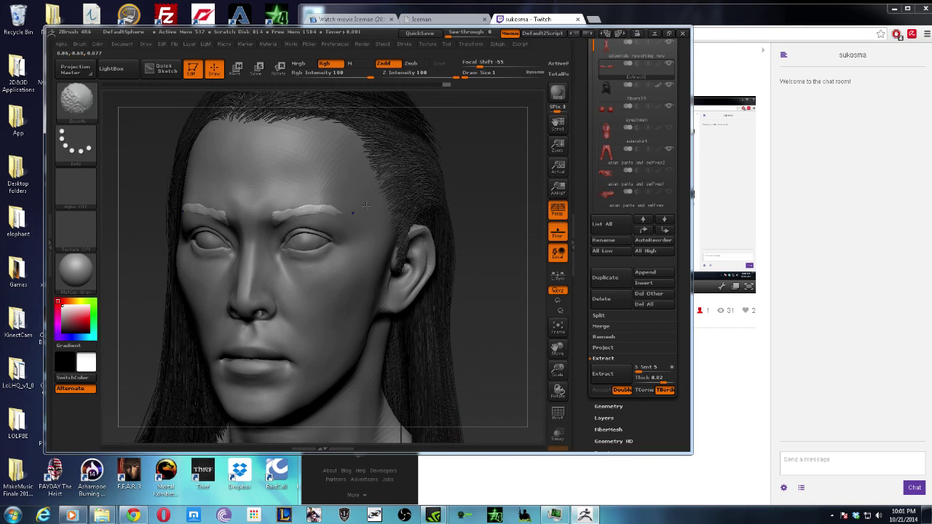
left_click_drag(335, 208, 280, 188)
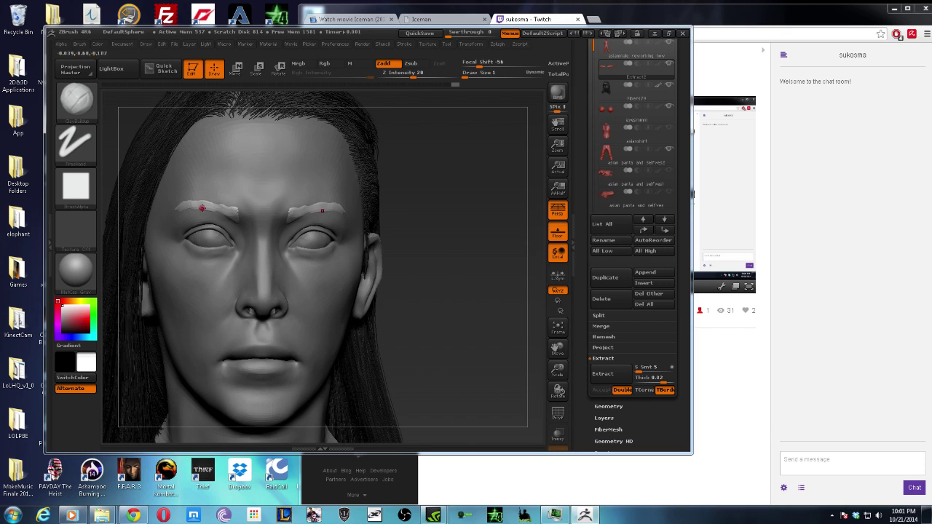
left_click_drag(581, 260, 577, 243)
- Subdivide the eyebrow mesh one level in Tool > Geometry
left_click(608, 398)
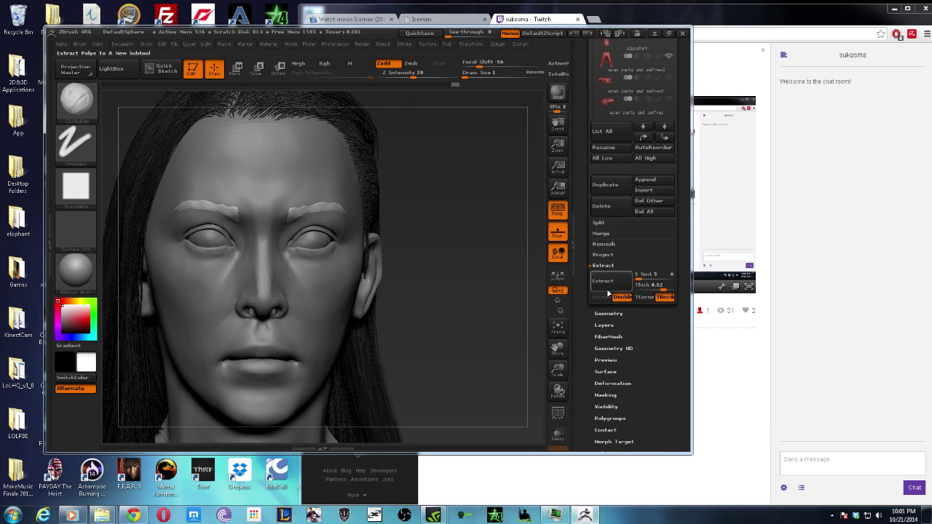
scroll(600, 230, "up", 3)
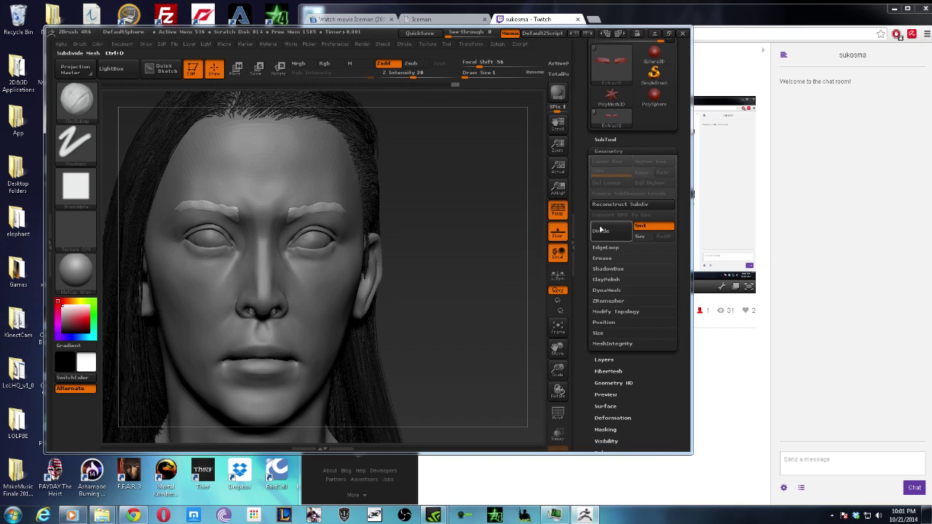
left_click(603, 233)
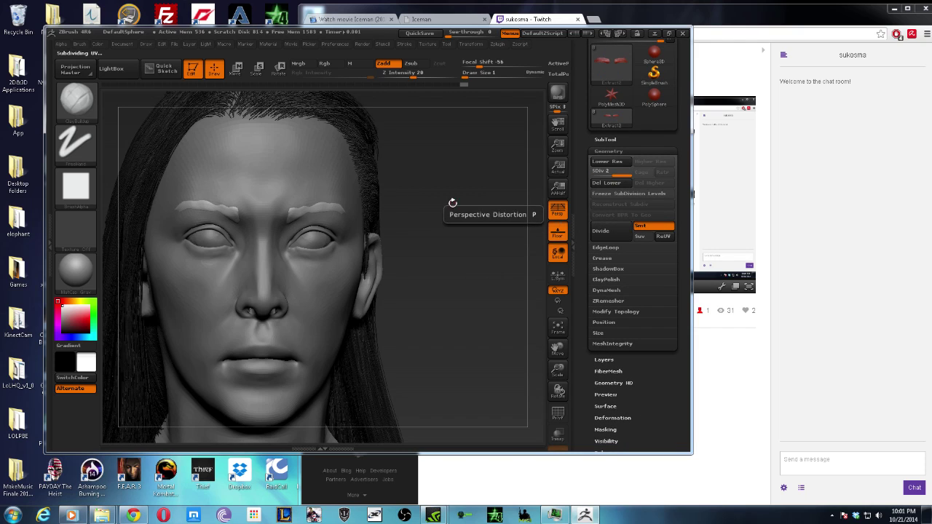
key("shift")
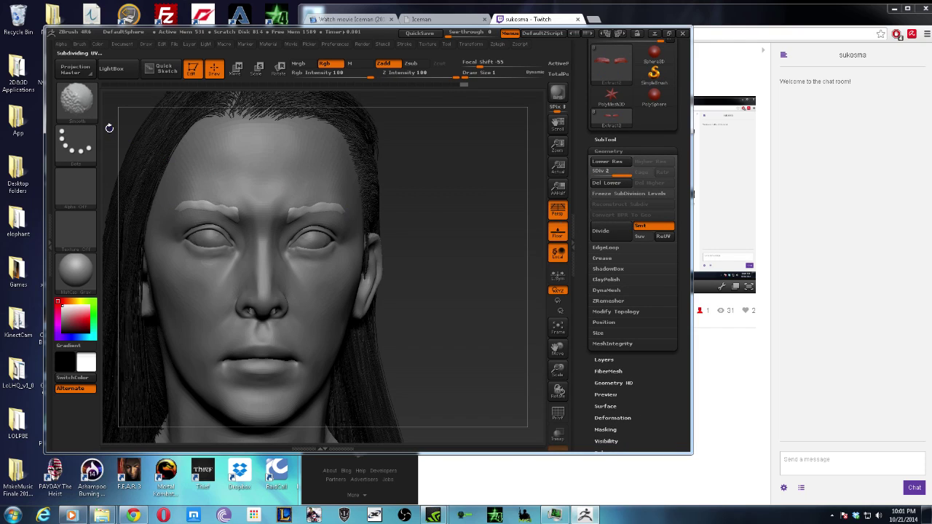
- Carve hair-strand grooves into the right brow with the Dam_Standard brush
left_click(89, 113)
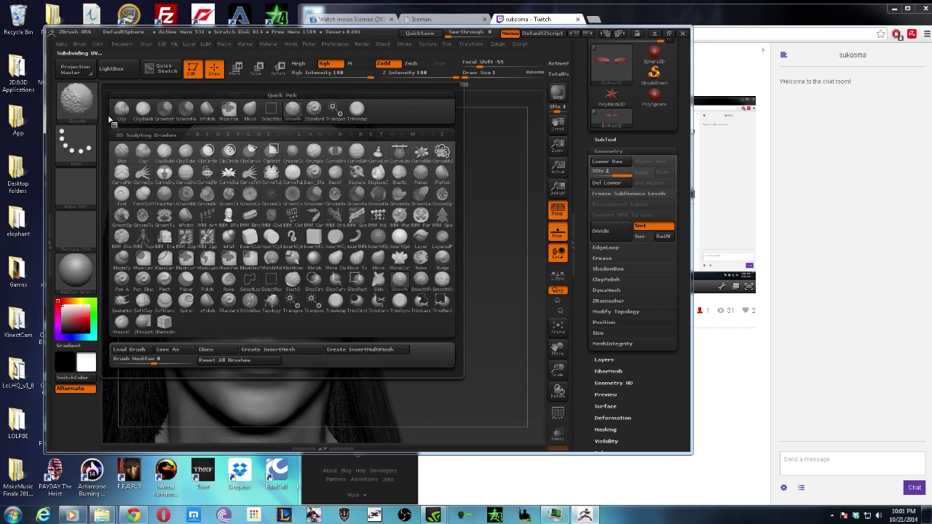
key("d")
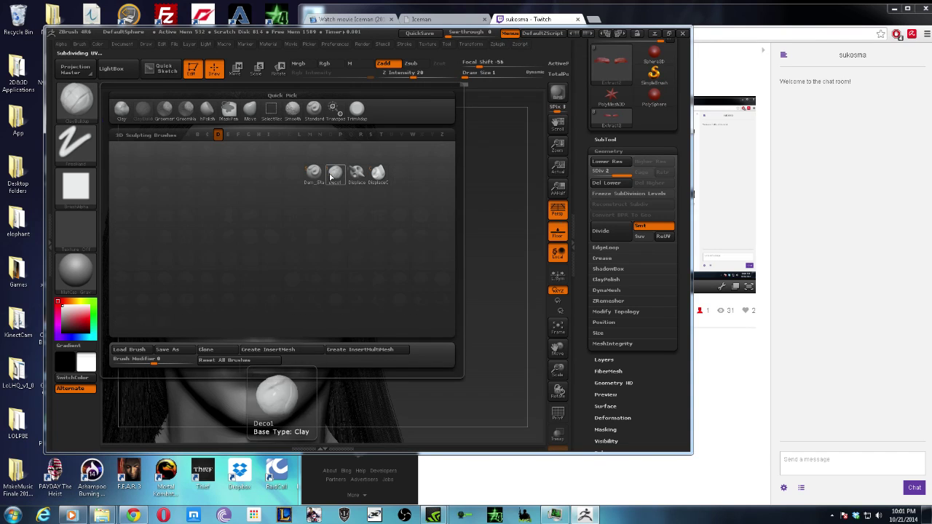
left_click(310, 176)
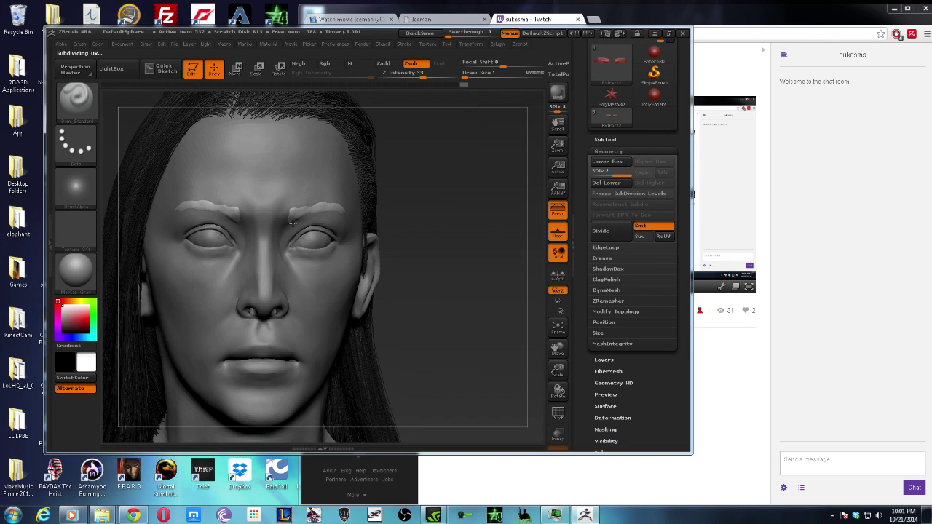
mouse_move(421, 194)
left_mouse_down()
mouse_move(296, 216)
mouse_move(332, 204)
left_mouse_up()
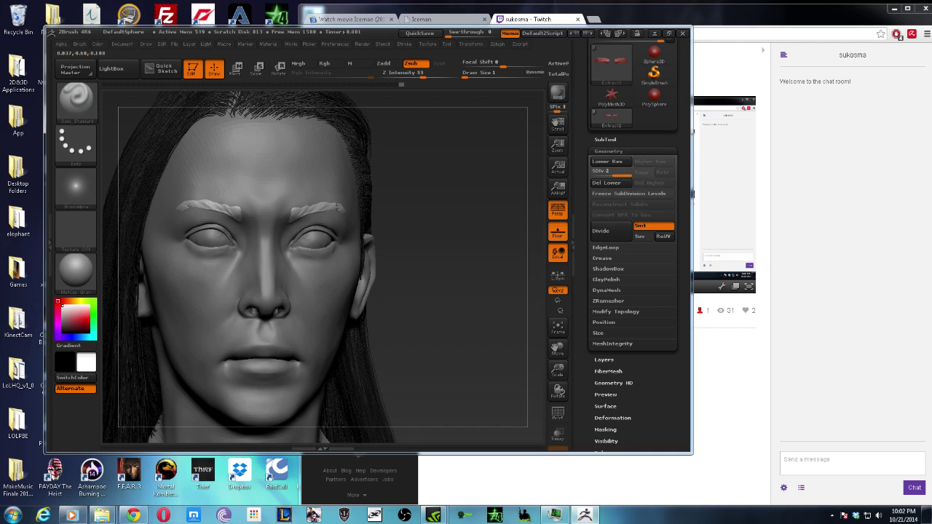
left_click_drag(336, 205, 303, 206)
left_click_drag(318, 205, 314, 210)
- Rotate around the bust and make the head mesh the active subtool
mouse_move(405, 194)
left_mouse_down()
mouse_move(394, 183)
mouse_move(342, 205)
left_mouse_up()
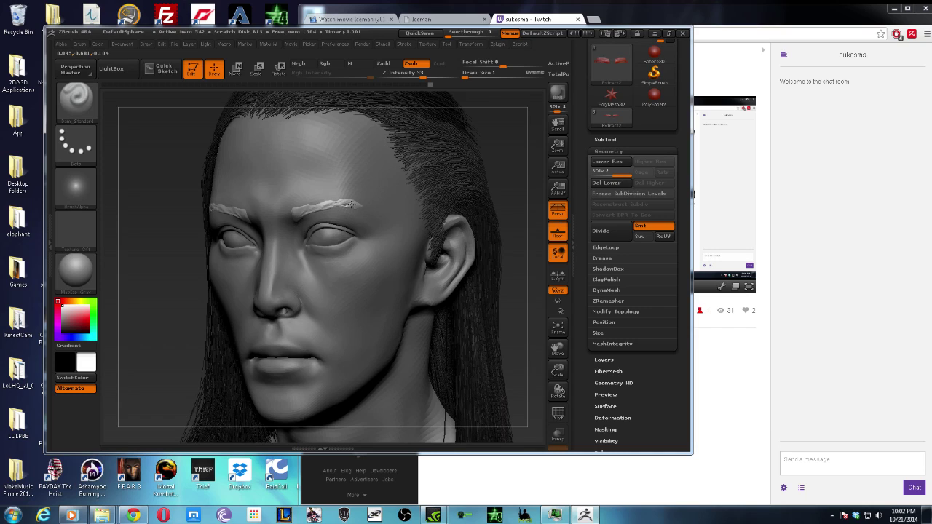
key("shift")
right_click_drag(350, 202, 409, 162, "alt")
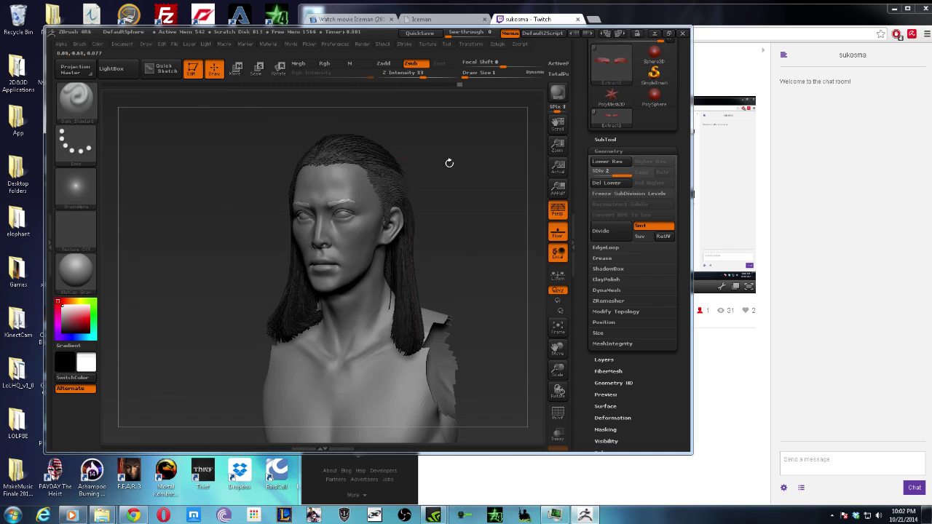
mouse_move(410, 162)
left_mouse_down()
mouse_move(418, 176)
mouse_move(365, 164)
left_mouse_up()
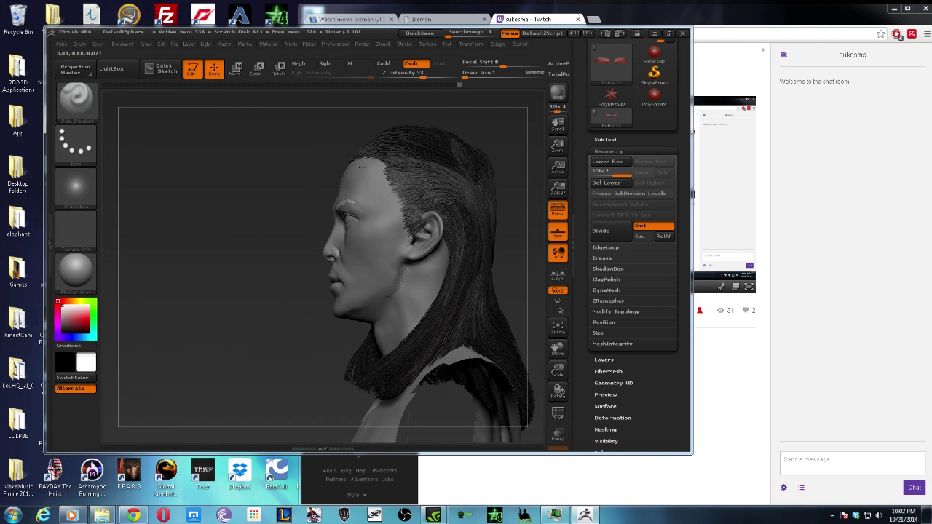
mouse_move(279, 317)
left_mouse_down()
mouse_move(322, 329)
mouse_move(407, 215)
left_mouse_up()
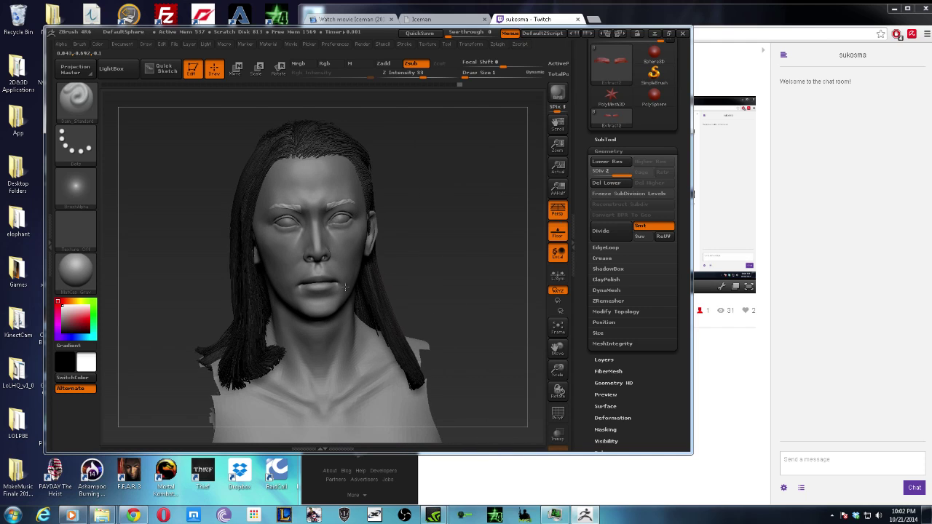
left_click(393, 231, "alt")
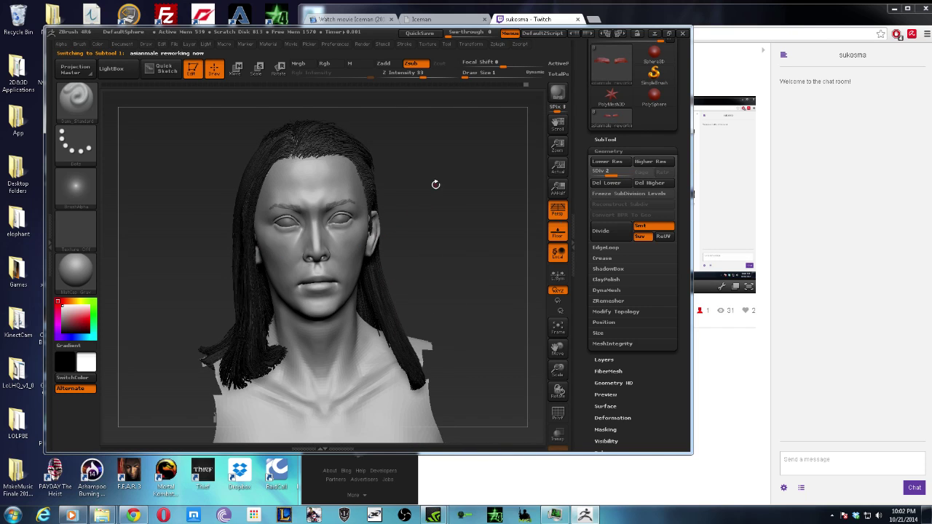
- Refine and smooth the nostril and brow area of the head in profile
mouse_move(431, 195)
left_mouse_down()
mouse_move(397, 218)
mouse_move(410, 264)
mouse_move(408, 257)
left_mouse_up()
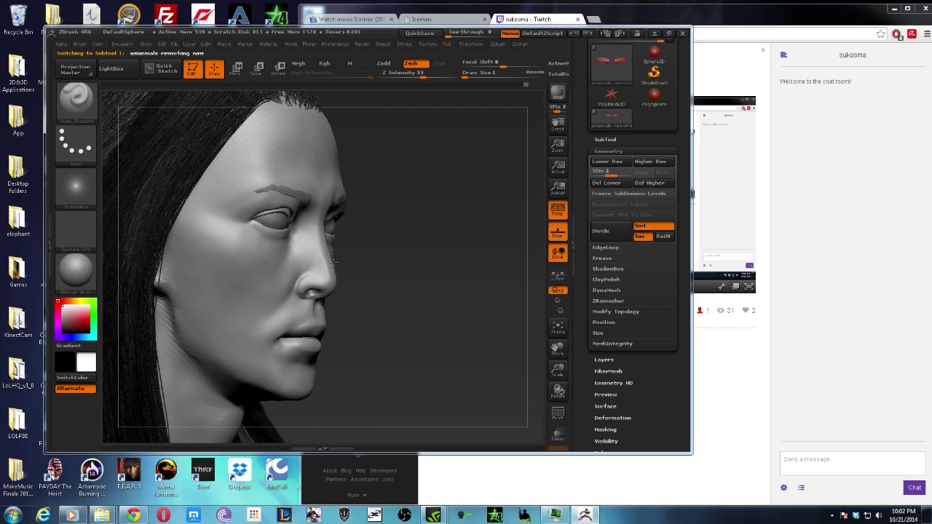
left_click_drag(333, 262, 309, 293)
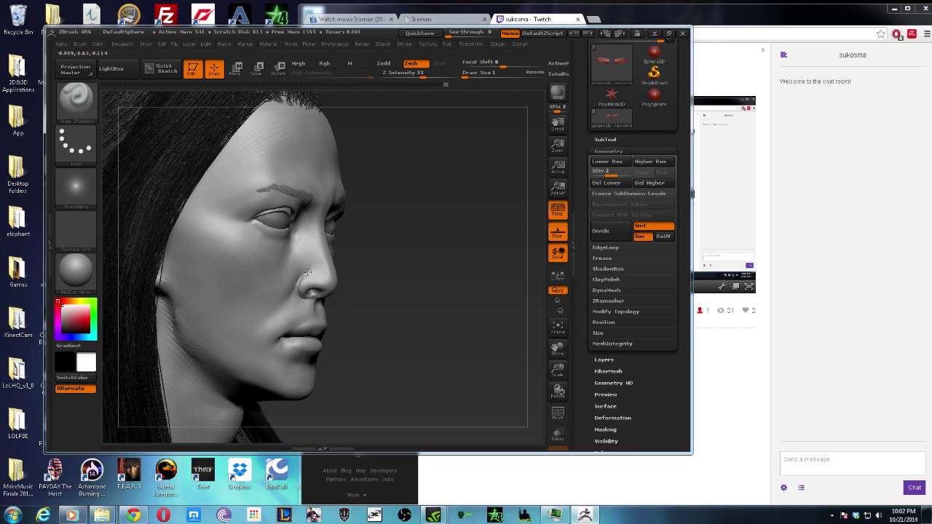
key("shift")
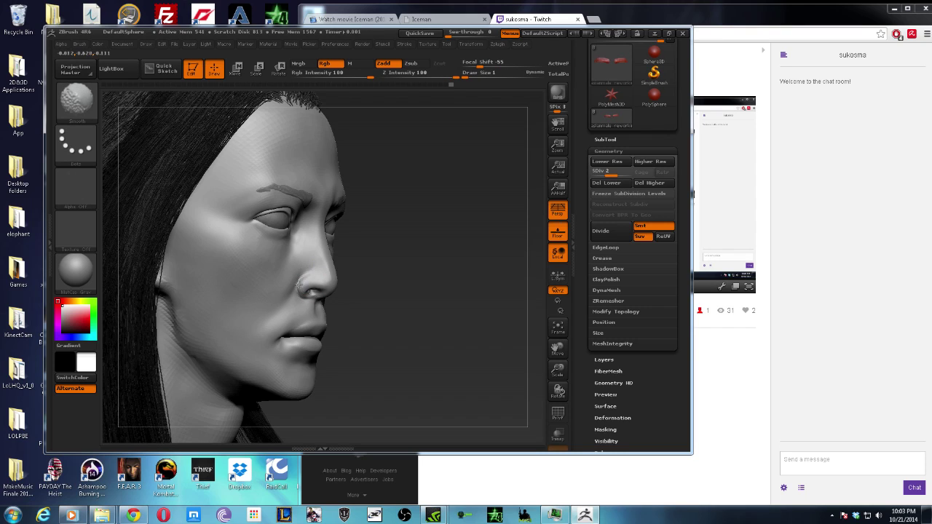
left_click_drag(303, 297, 298, 291)
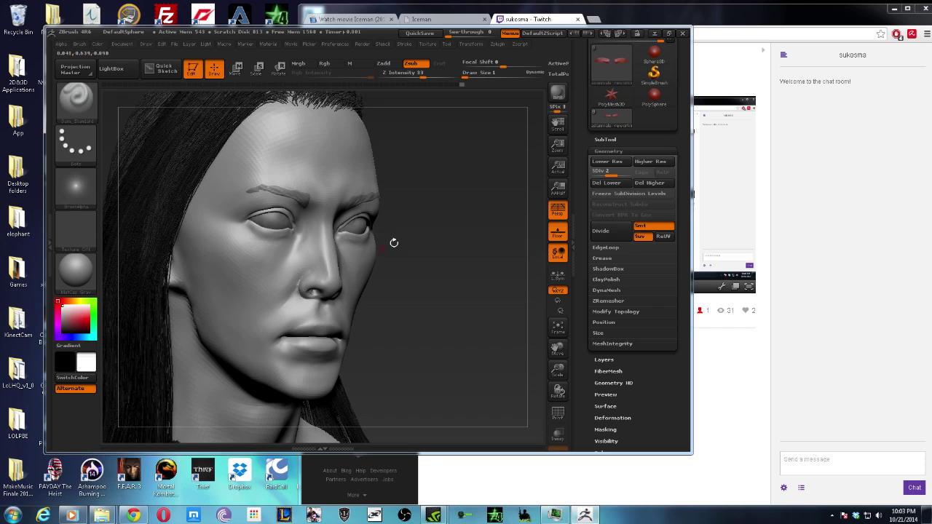
mouse_move(394, 243)
left_mouse_down()
mouse_move(427, 220)
mouse_move(488, 220)
left_mouse_up()
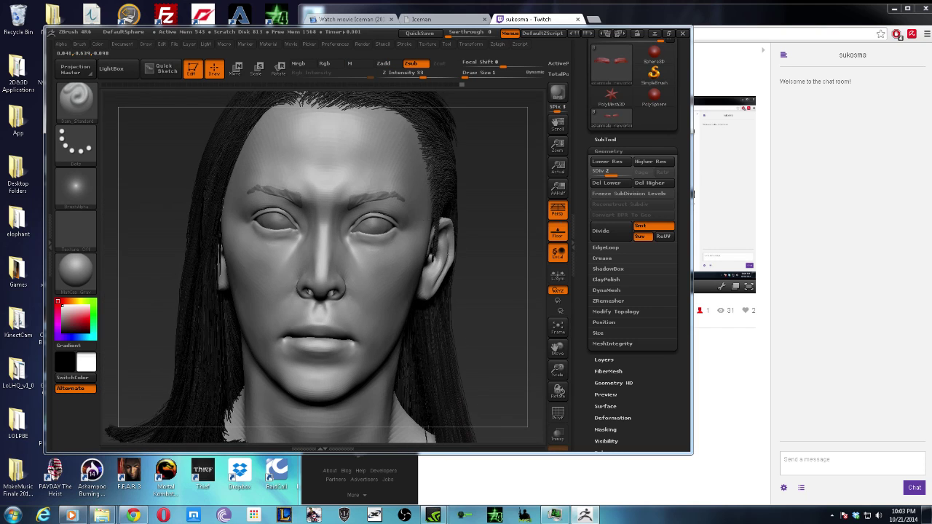
- Frame the whole bust and turn it forward to show the full torso
key("f")
mouse_move(488, 221)
left_mouse_down()
mouse_move(422, 182)
mouse_move(388, 182)
mouse_move(431, 182)
mouse_move(416, 198)
mouse_move(384, 172)
left_mouse_up()
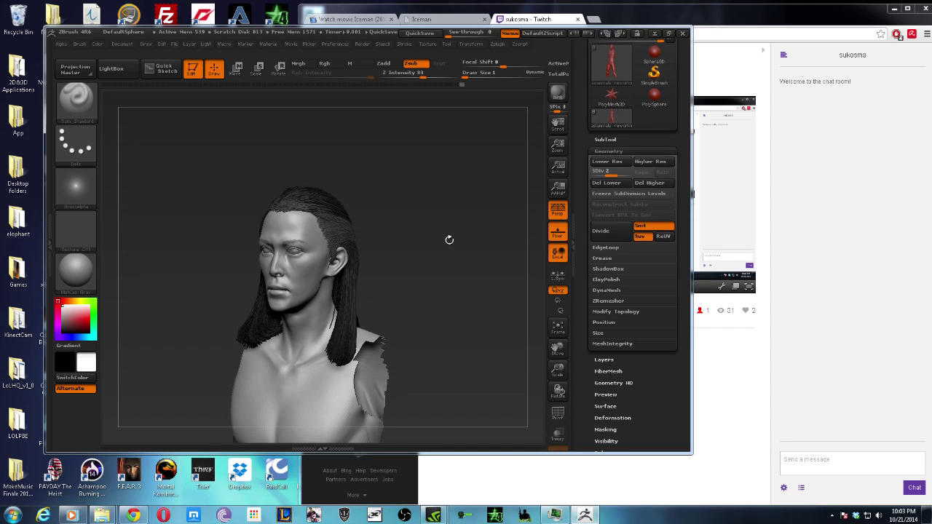
left_click_drag(450, 239, 451, 248)
mouse_move(413, 207)
left_mouse_down("alt")
mouse_move(422, 192)
mouse_move(421, 225)
mouse_move(396, 233)
mouse_move(410, 235)
left_mouse_up("alt")
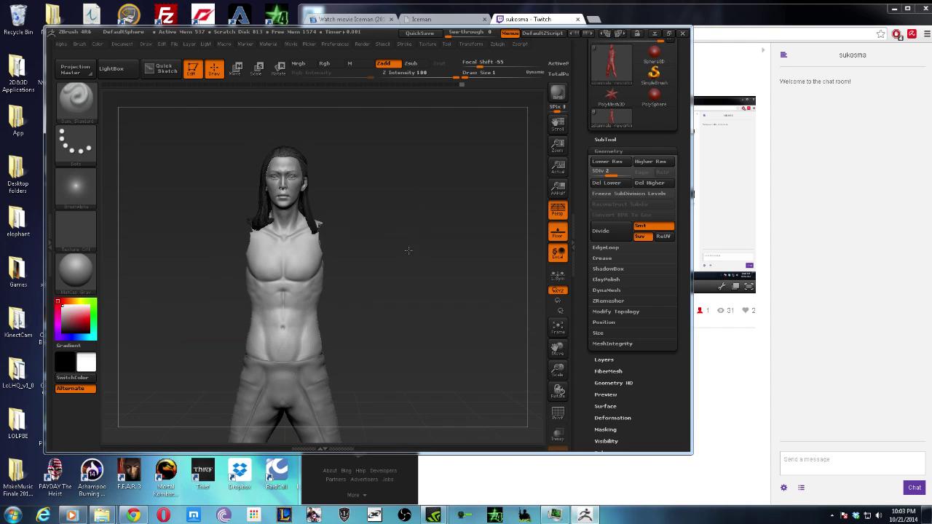
- Maximize the ZBrush window and tilt the view to see the full-length figure
left_click(669, 33)
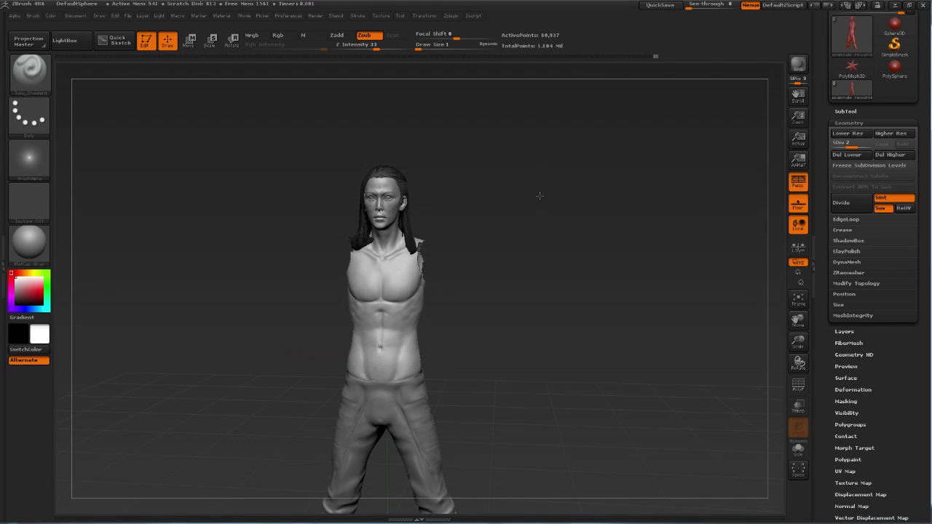
left_click_drag(531, 159, 505, 169)
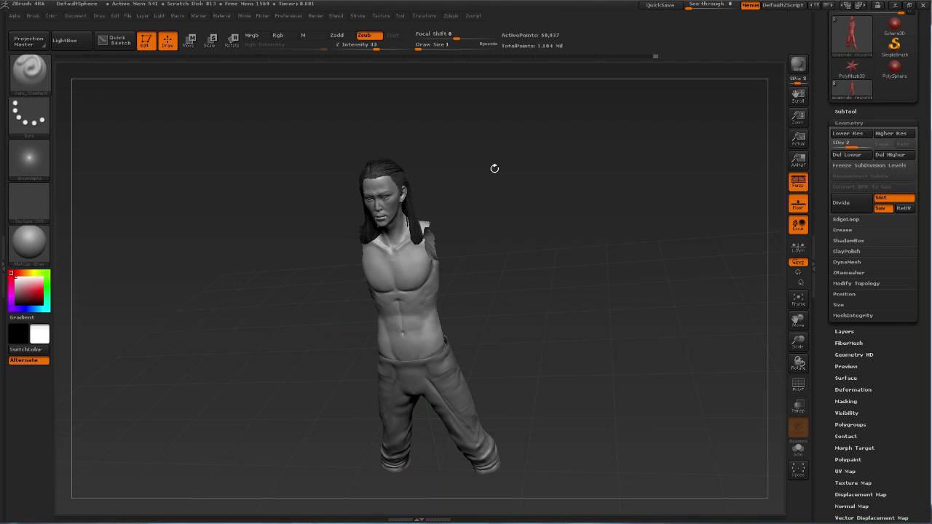
- Snap to a front view and zoom in on the head and shoulders
mouse_move(494, 169)
left_mouse_down("shift")
mouse_move(503, 258)
mouse_move(514, 176)
mouse_move(552, 147)
mouse_move(529, 146)
left_mouse_up("shift")
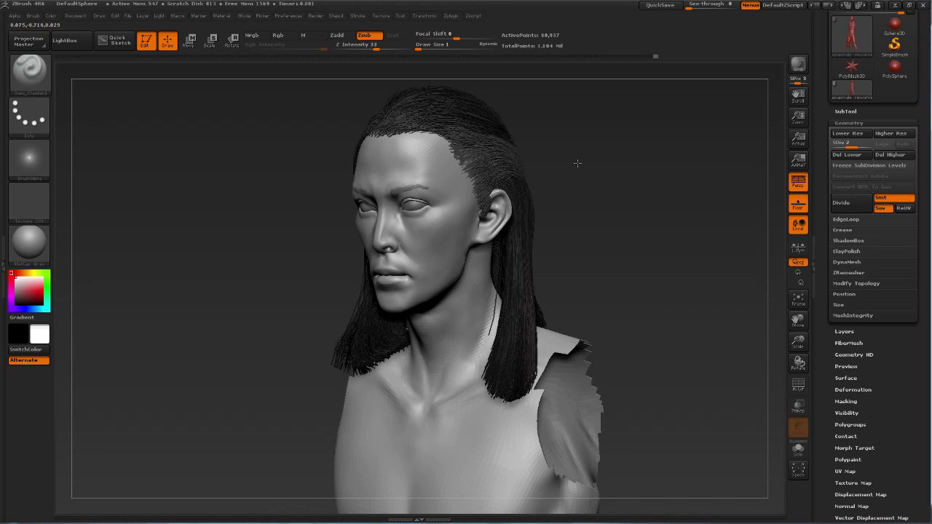
- Frame the head and shoulders from the front and switch to the ClayBuildup brush
mouse_move(576, 163)
left_mouse_down("shift")
mouse_move(583, 159)
mouse_move(551, 139)
mouse_move(523, 145)
mouse_move(517, 180)
left_mouse_up("shift")
mouse_move(453, 156)
left_mouse_down()
mouse_move(473, 167)
mouse_move(486, 205)
mouse_move(351, 244)
left_mouse_up()
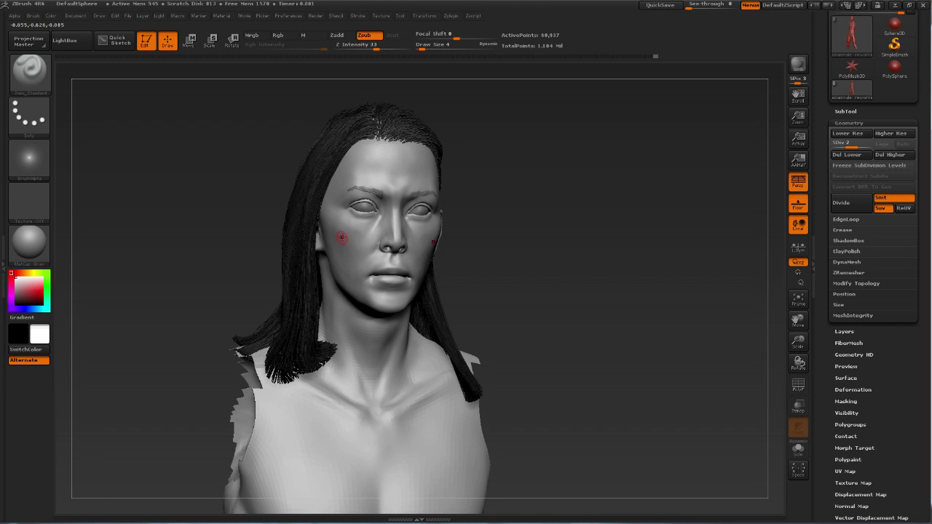
left_click(30, 73)
left_click(101, 85)
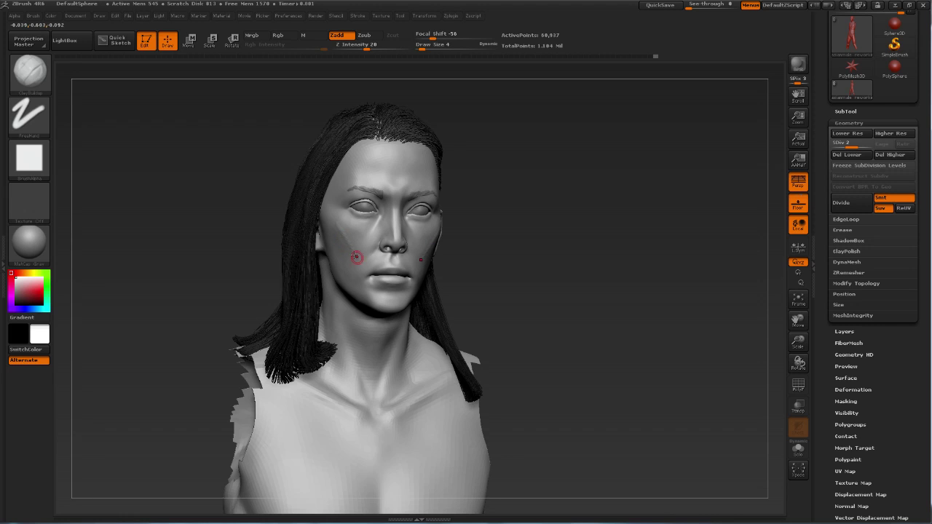
key("shift")
- Switch to a Trim brush and turn the bust to a front view for masking
mouse_move(466, 204)
left_mouse_down()
mouse_move(474, 198)
mouse_move(485, 220)
mouse_move(501, 153)
mouse_move(421, 264)
left_mouse_up()
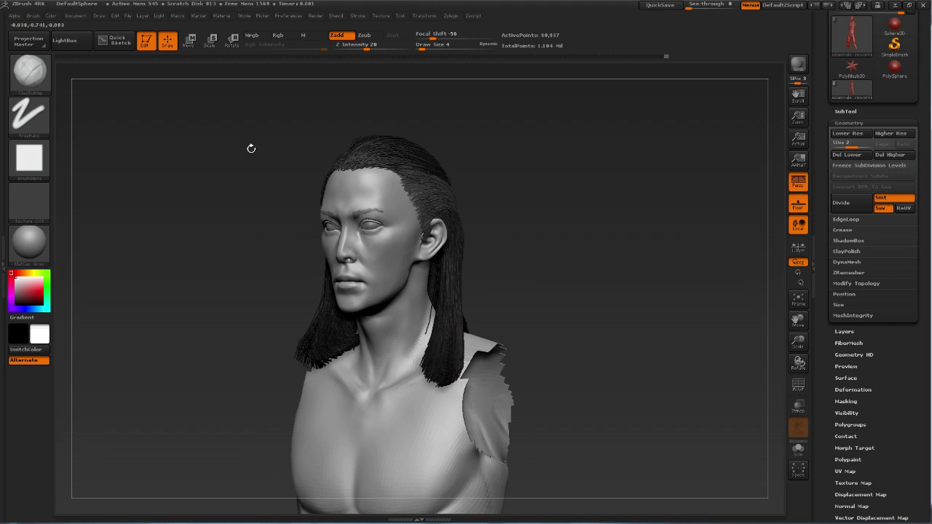
left_click(30, 72)
left_click(330, 82)
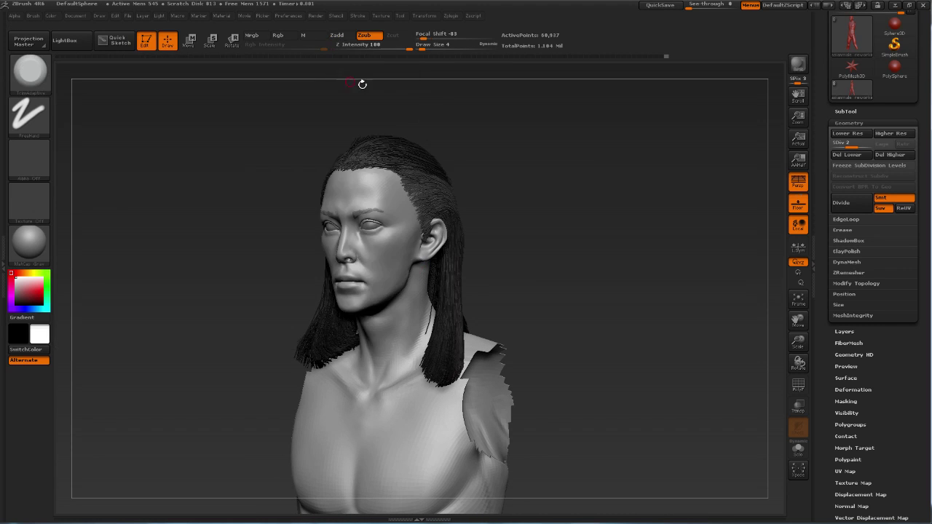
mouse_move(523, 109)
left_mouse_down()
mouse_move(533, 108)
mouse_move(500, 169)
left_mouse_up()
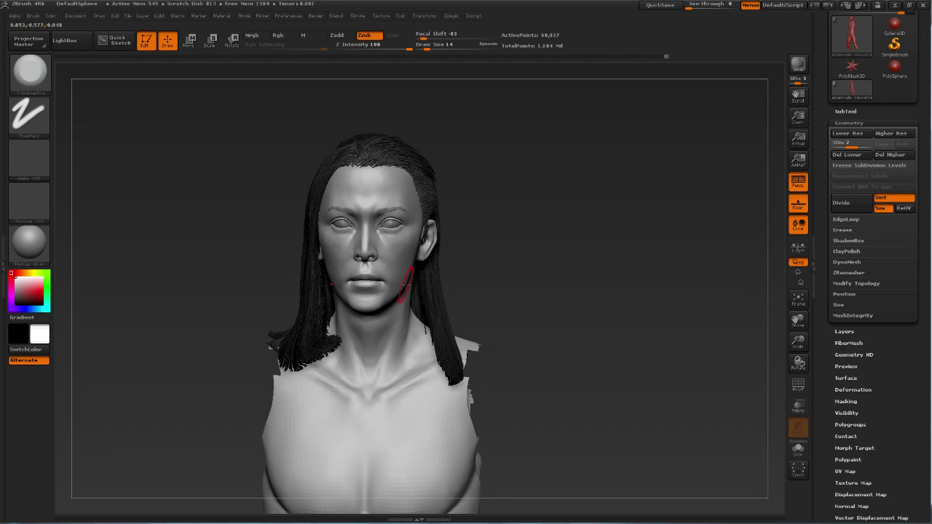
key("ctrl")
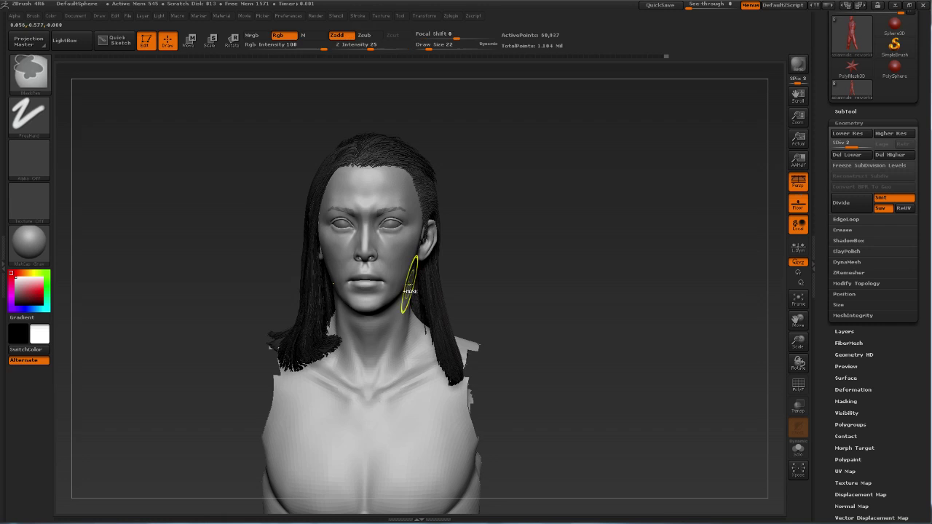
- Select the Move brush and push the cheek and jaw shapes, smoothing as needed
left_click(31, 76)
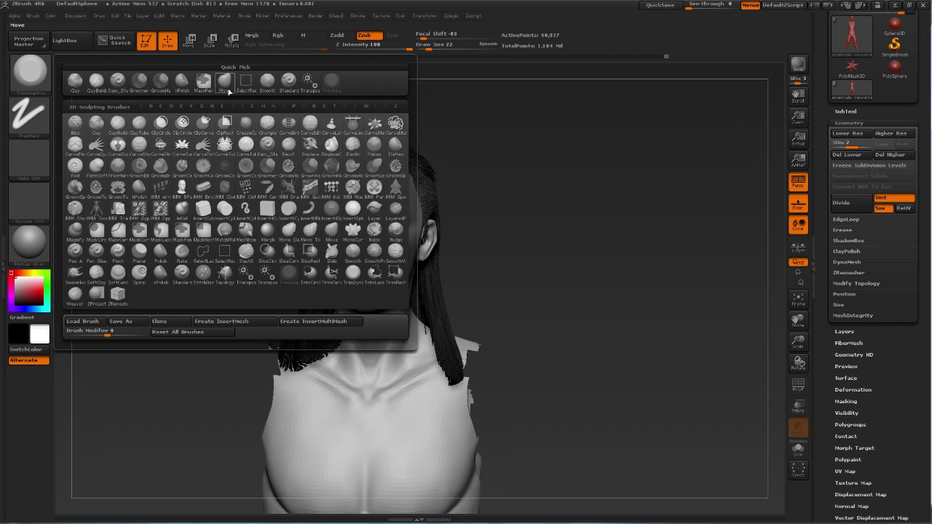
left_click(228, 90)
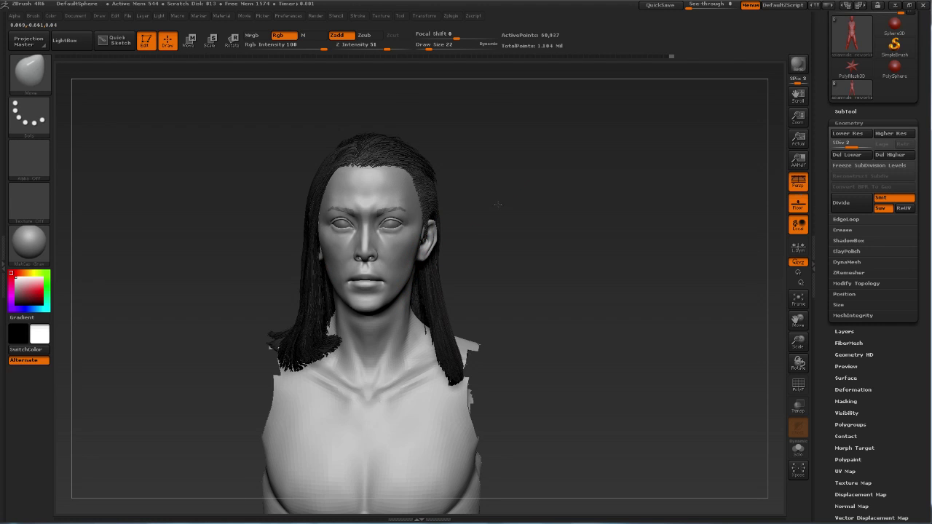
left_click_drag(492, 194, 466, 200)
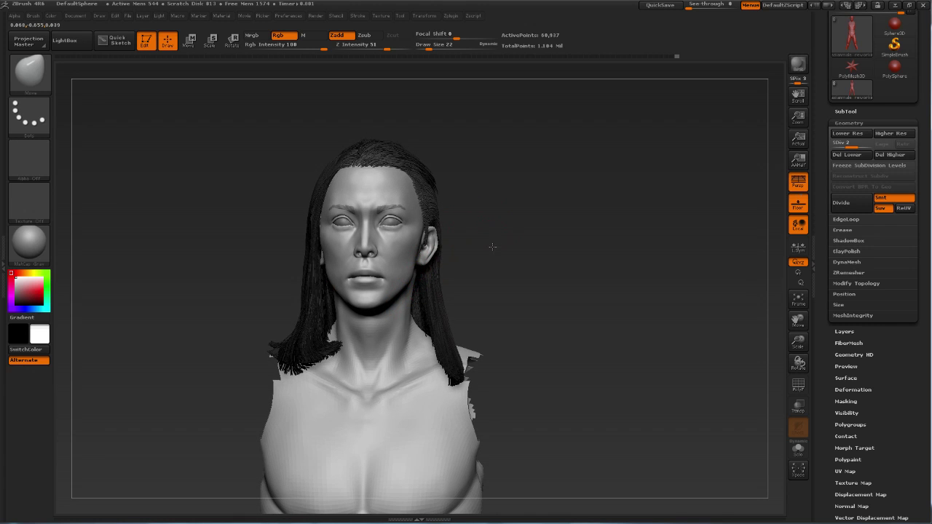
left_click_drag(451, 248, 495, 220)
left_click_drag(466, 226, 445, 271)
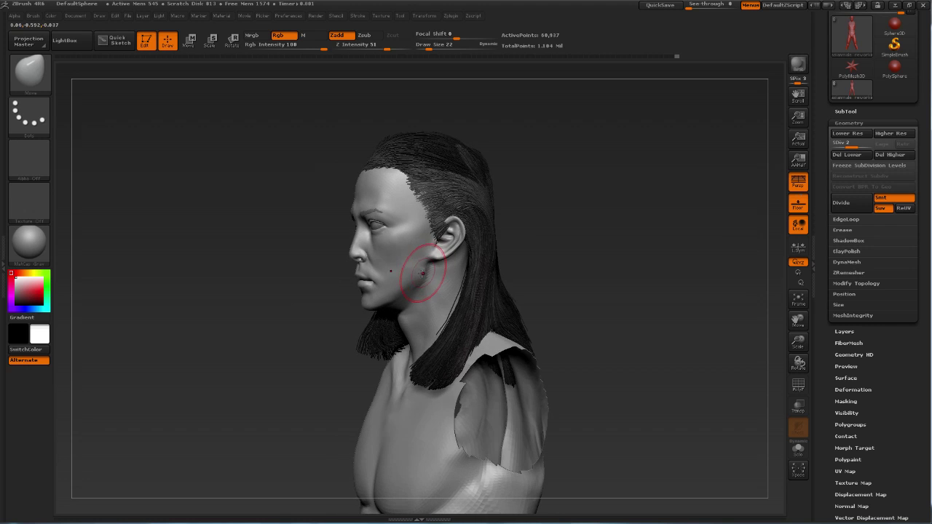
key("shift")
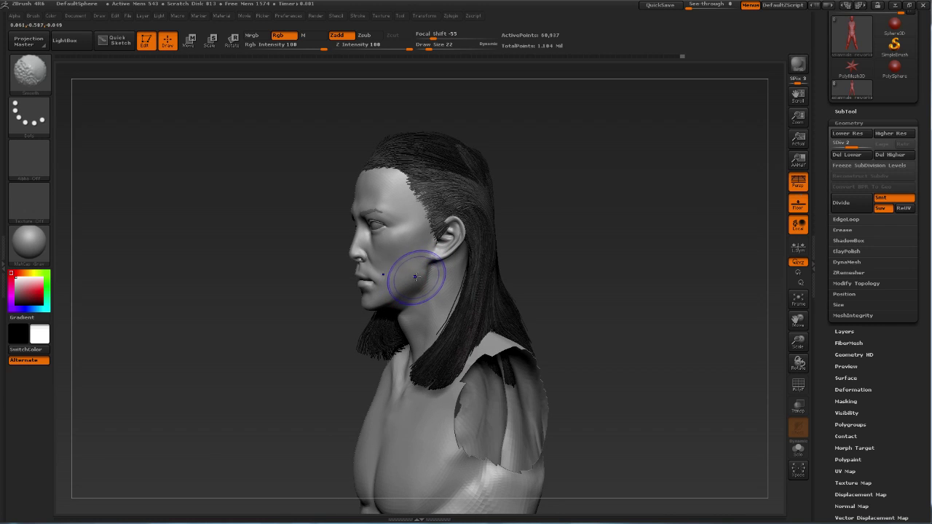
- Continue adjusting the cheek and jaw from three-quarter and front views
mouse_move(473, 284)
left_mouse_down()
mouse_move(426, 273)
mouse_move(477, 223)
mouse_move(458, 210)
mouse_move(476, 231)
left_mouse_up()
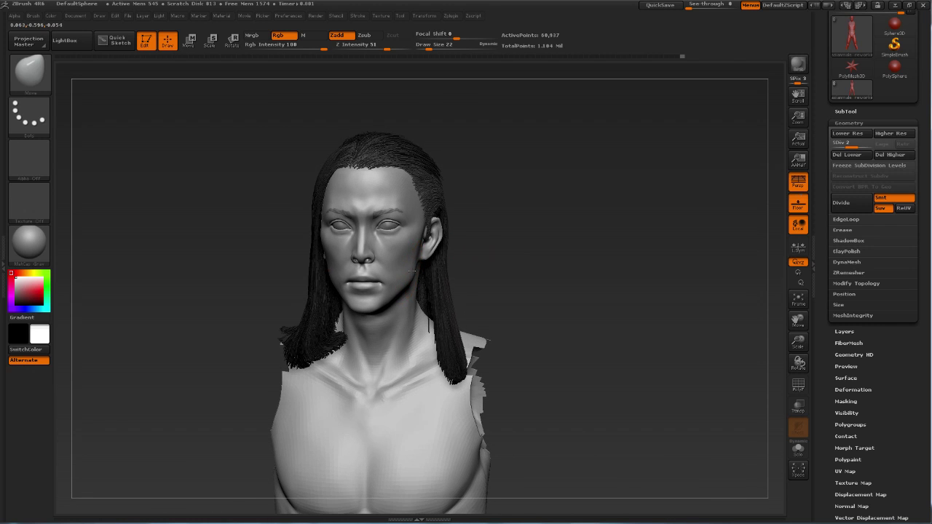
mouse_move(496, 219)
left_mouse_down()
mouse_move(495, 211)
mouse_move(472, 214)
mouse_move(422, 242)
left_mouse_up()
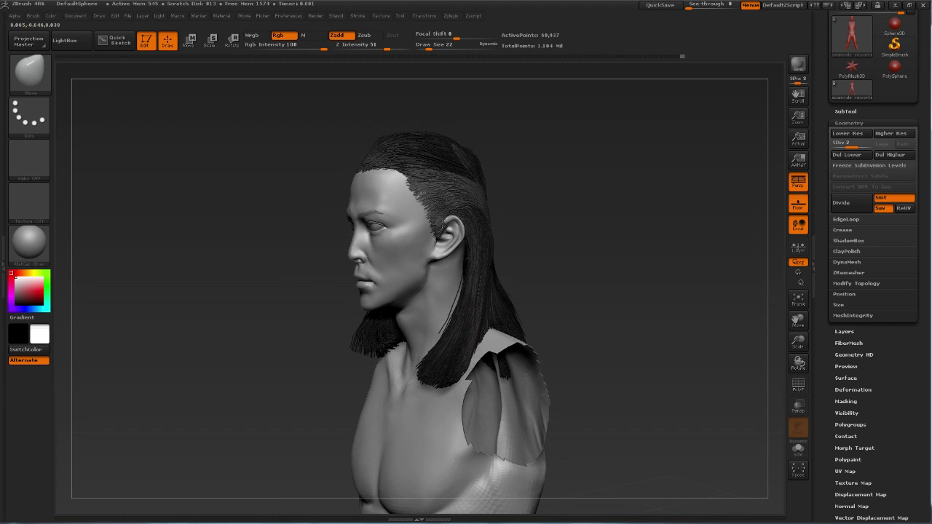
mouse_move(540, 173)
left_mouse_down()
mouse_move(552, 180)
mouse_move(418, 250)
left_mouse_up()
right_click_drag(418, 250, 415, 244, "ctrl")
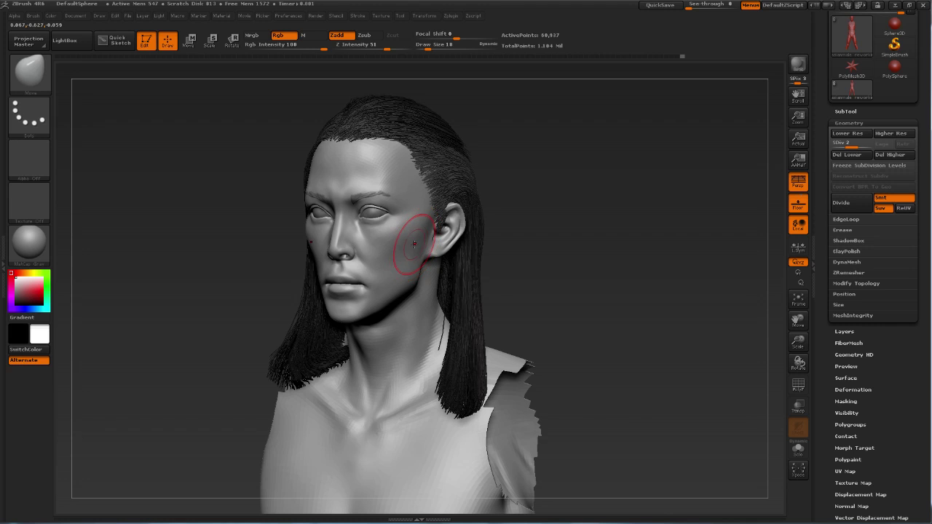
left_click_drag(412, 243, 415, 249)
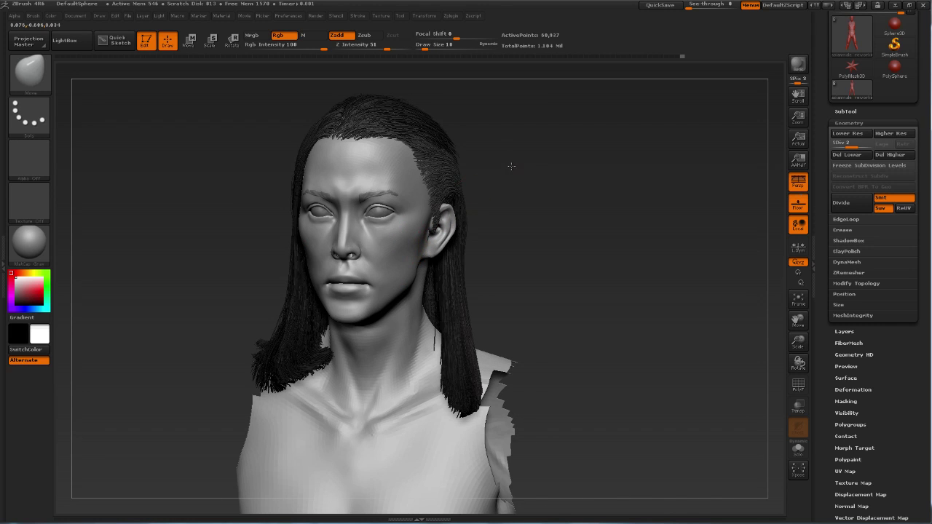
left_click_drag(510, 162, 481, 166)
left_click(29, 73)
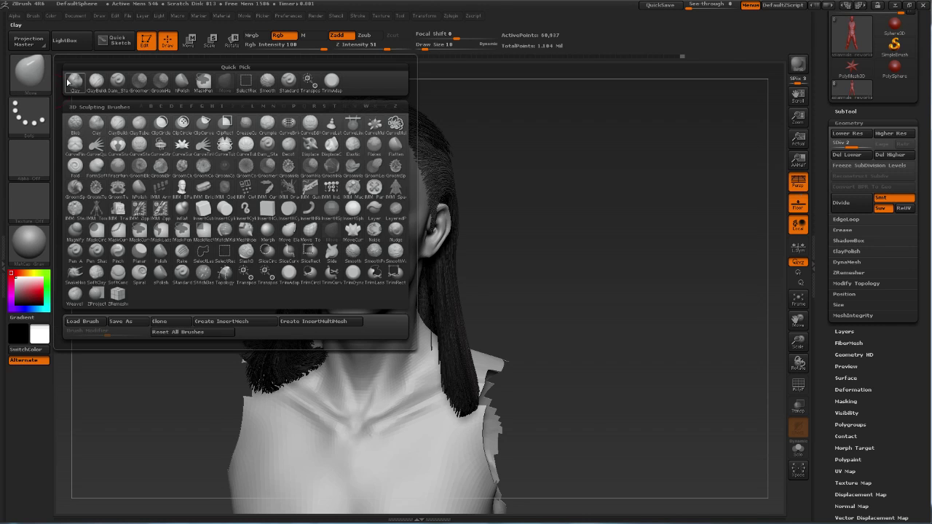
- Choose TrimAdaptive and raise the head mesh to subdivision level 3
left_click(331, 80)
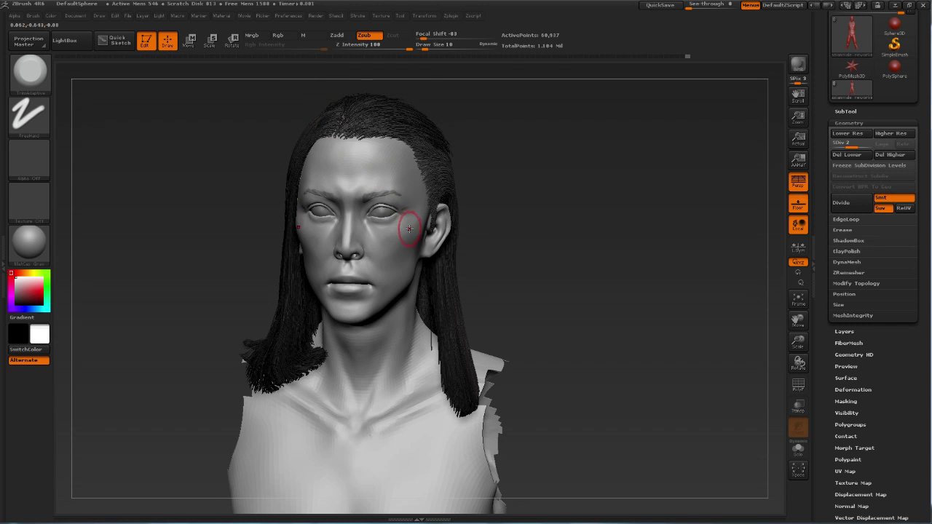
key("b")
key("m")
key("t")
key("b")
key("t")
key("a")
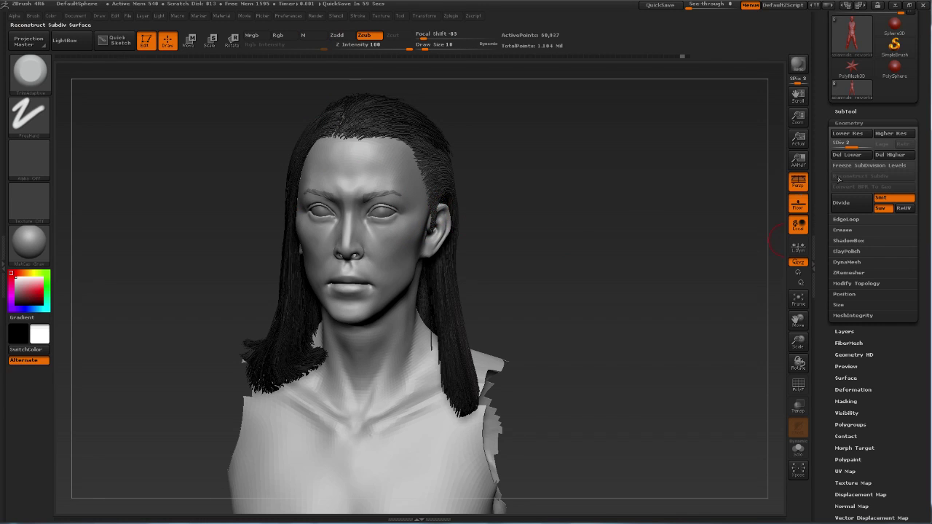
left_click_drag(852, 148, 868, 148)
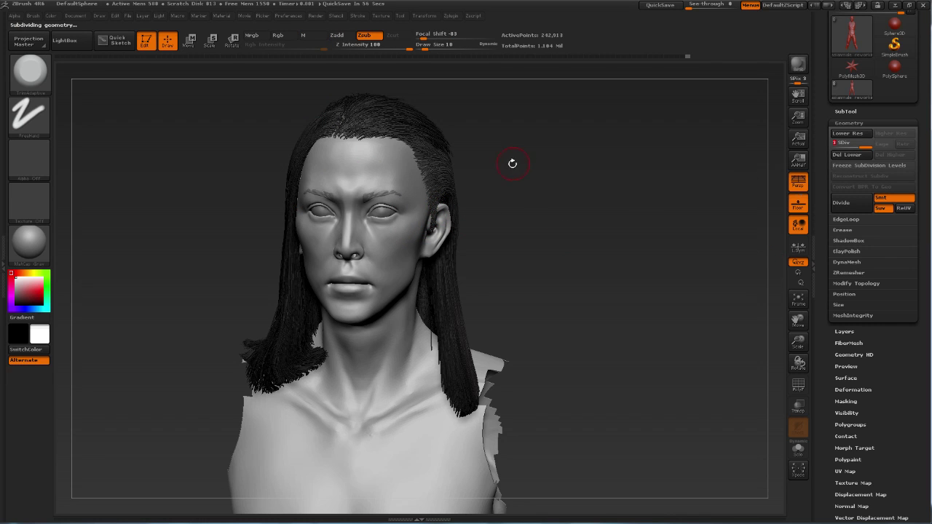
- With draw size 4 and Z intensity 20, trim and smooth the cheek below the eye
left_click_drag(504, 173, 391, 233, "alt")
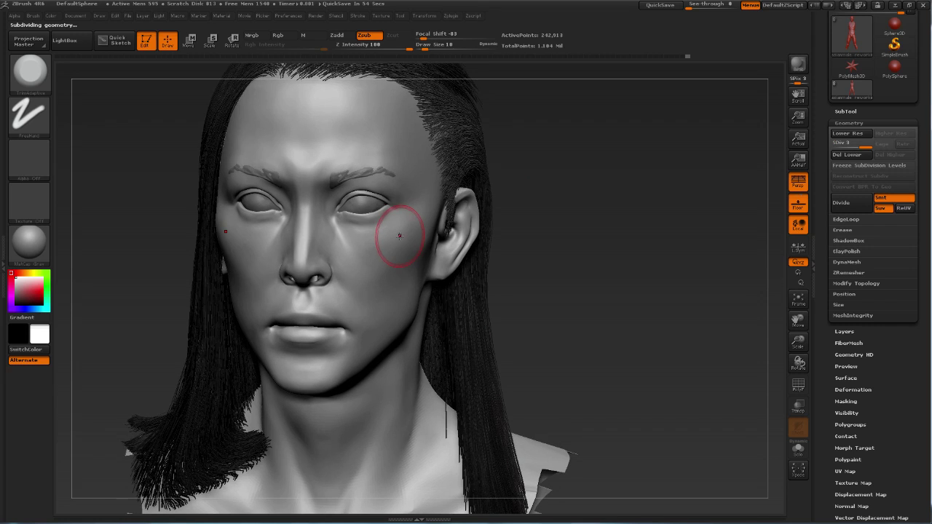
key("bracketleft")
key("bracketleft")
key("bracketleft")
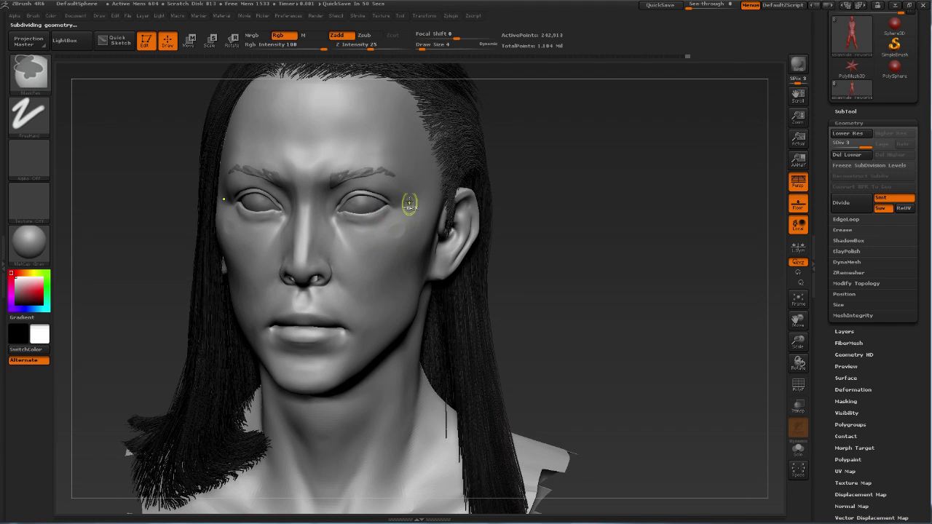
left_click_drag(400, 46, 368, 45)
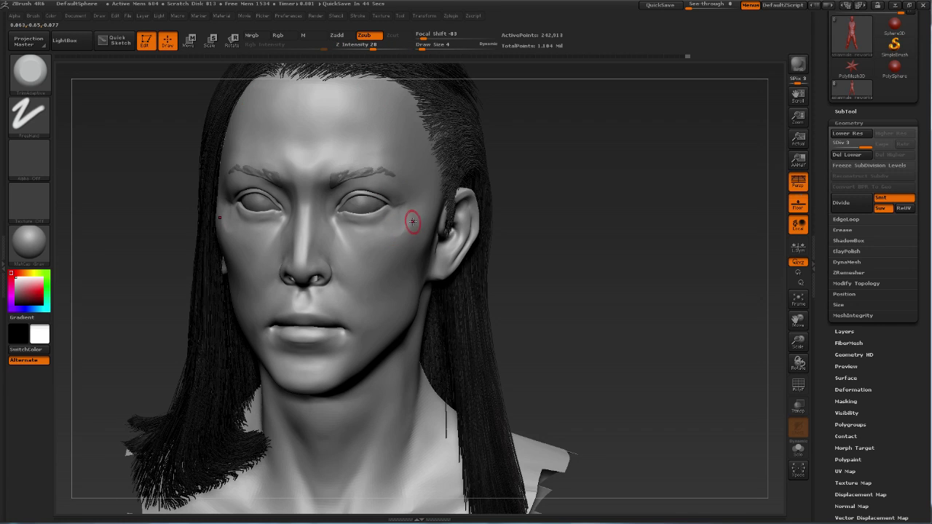
key("shift")
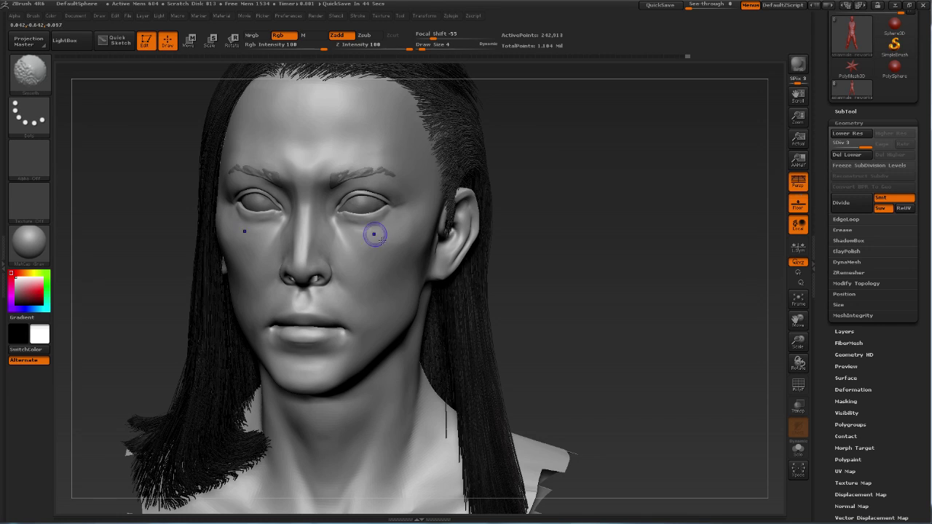
key("shift")
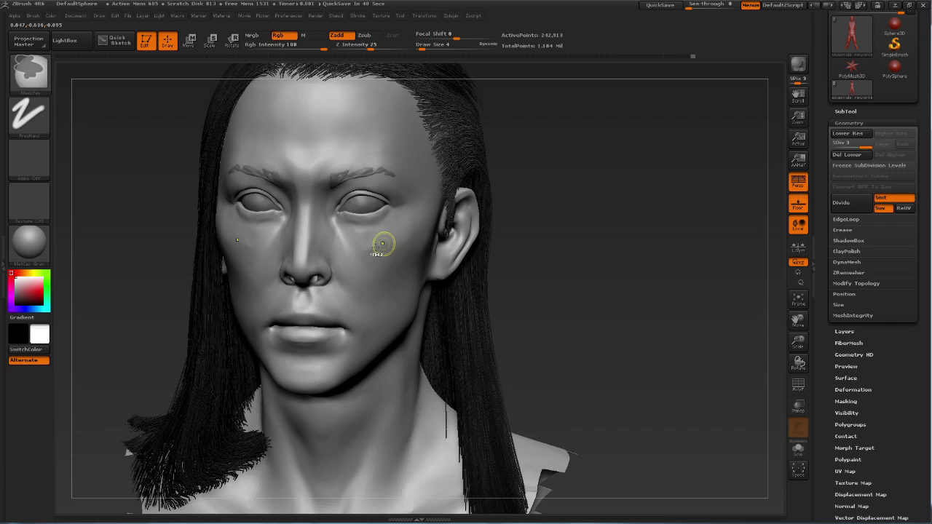
key("shift")
- Switch to TrimDynamic and start carving the cheek up close
left_click(39, 80)
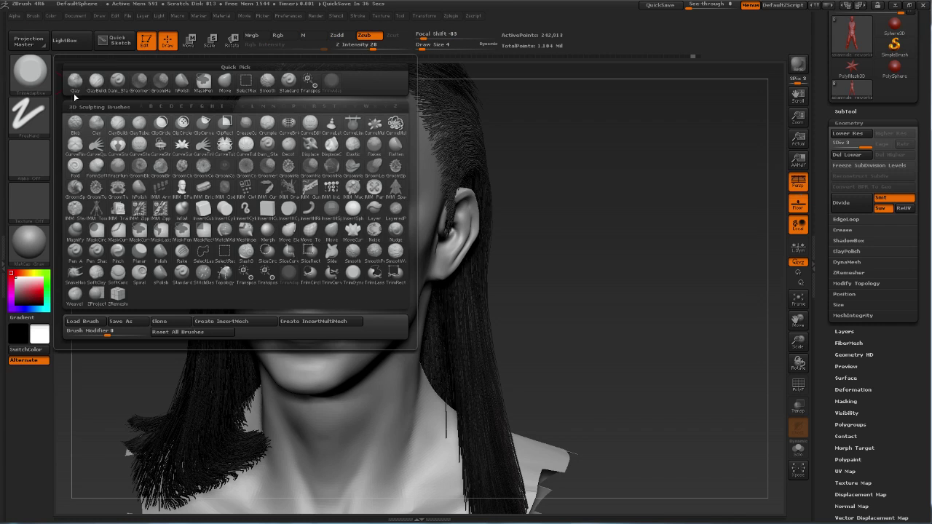
left_click(353, 274)
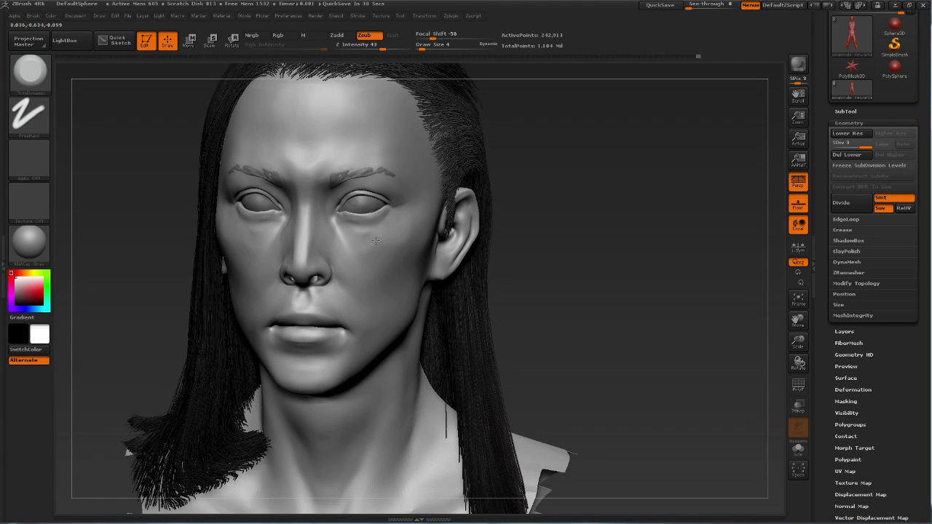
key("shift")
key("f")
left_click_drag(485, 117, 413, 234, "alt")
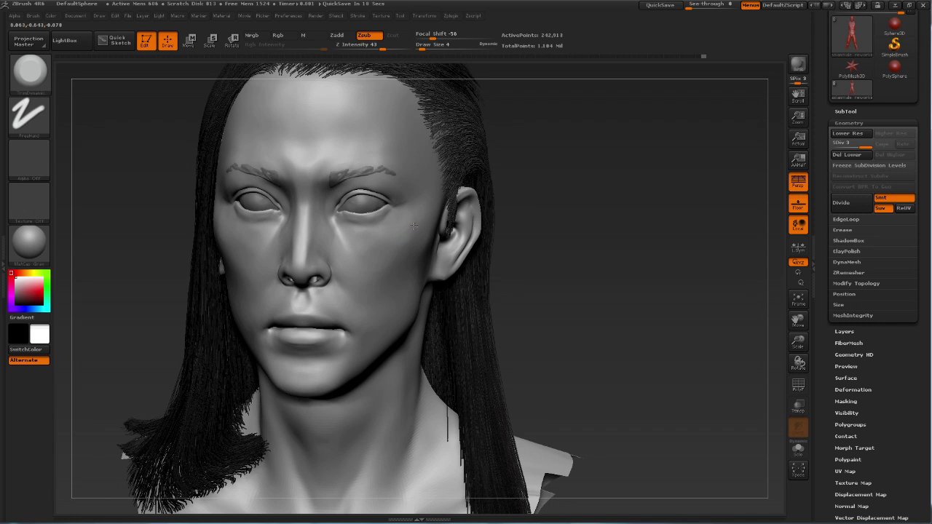
- Alternate trimming and smoothing on the under-eye plane, then zoom out to review the bust
key("shift")
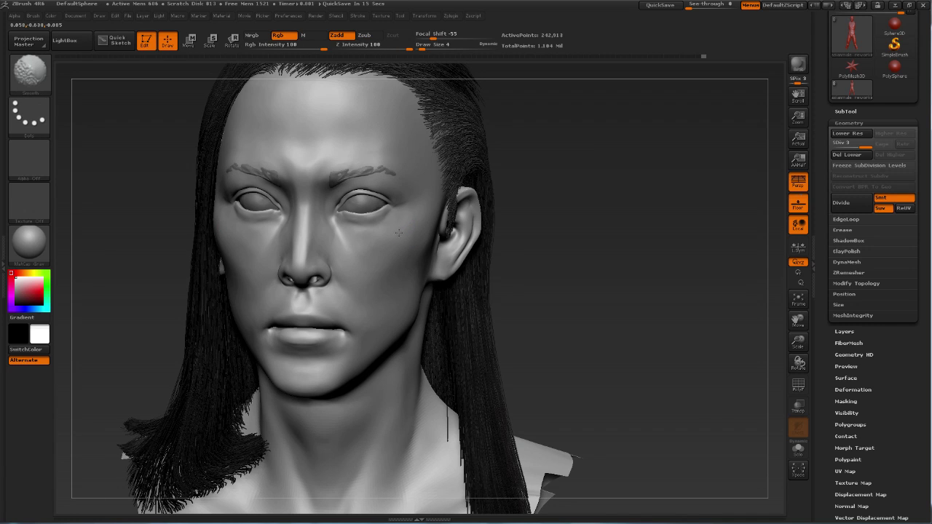
key("alt")
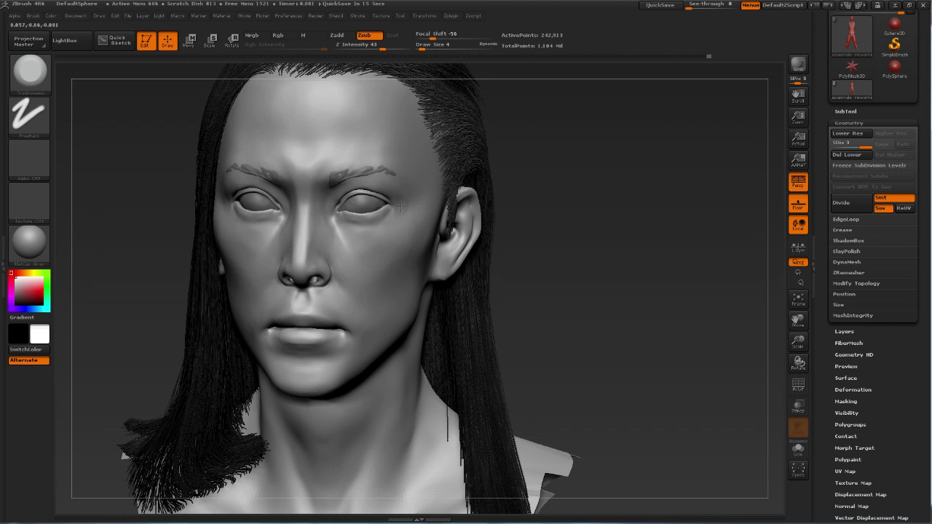
key("shift")
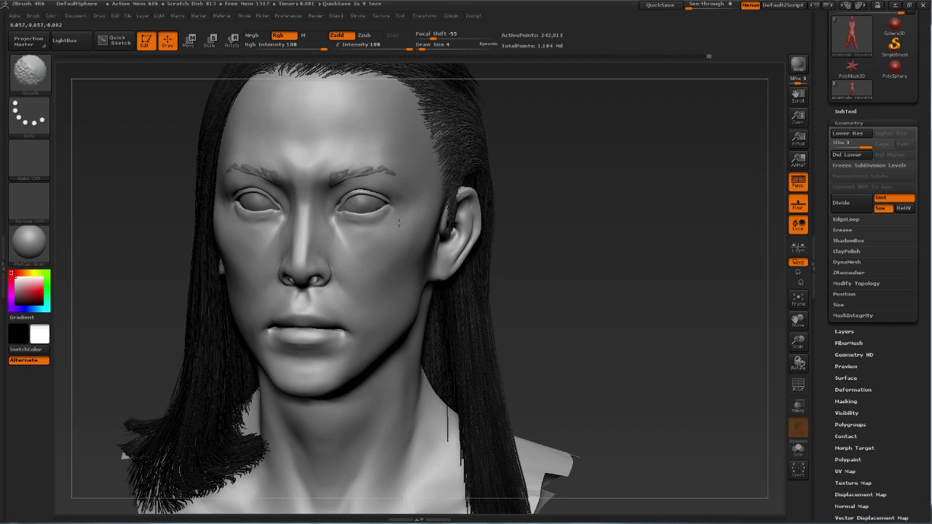
key("alt")
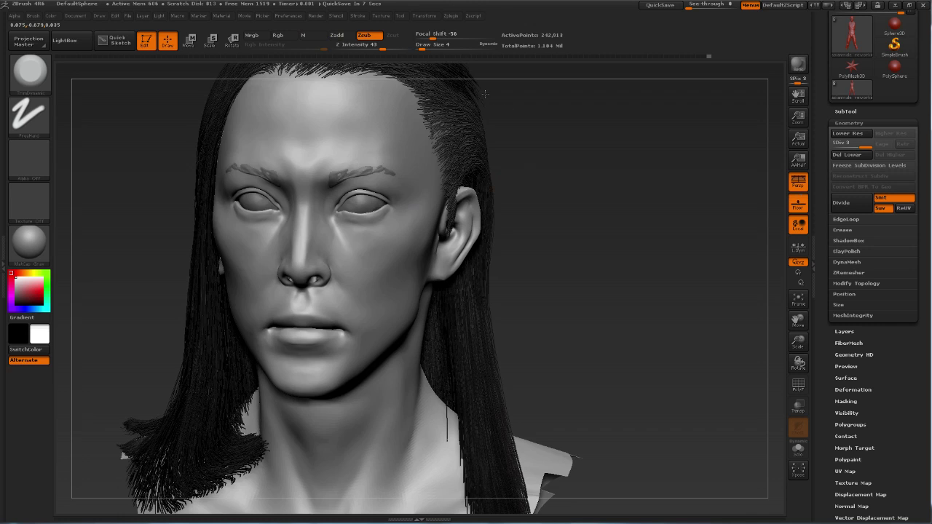
mouse_move(496, 156)
left_mouse_down()
mouse_move(490, 188)
mouse_move(331, 229)
left_mouse_up()
key("shift")
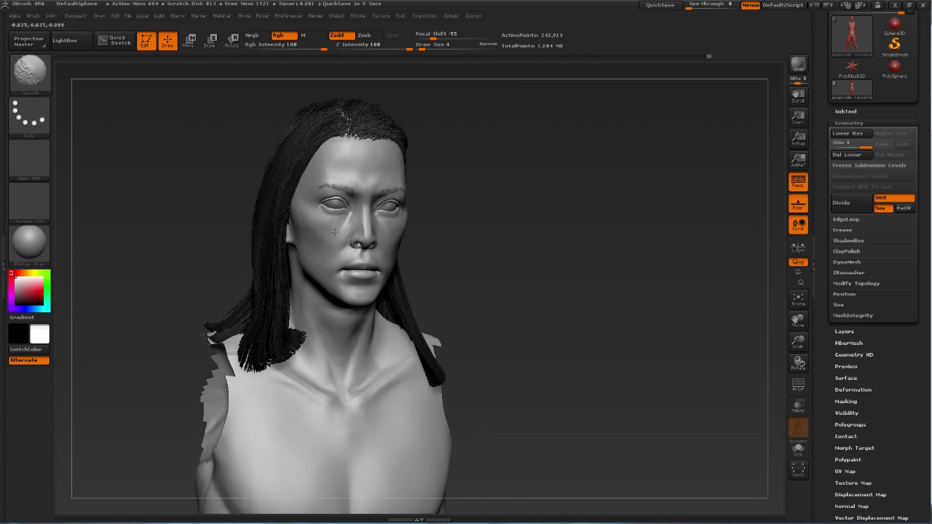
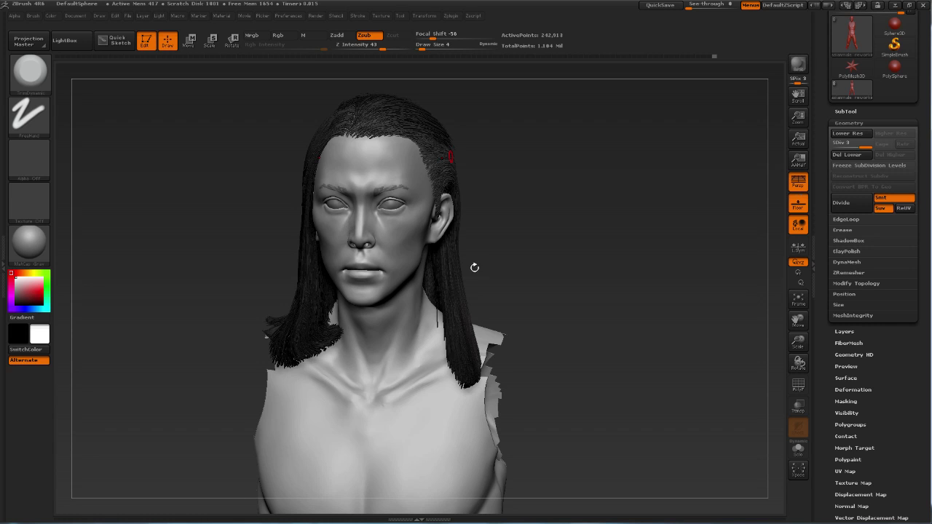
- Orbit the head through front, profile and three-quarter views to inspect its form
mouse_move(512, 244)
left_mouse_down()
mouse_move(509, 251)
mouse_move(499, 240)
left_mouse_up()
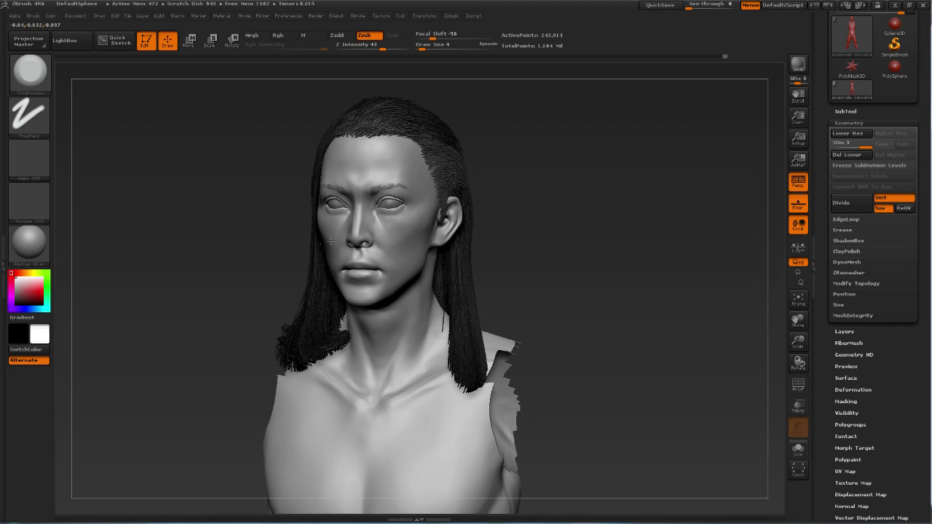
mouse_move(535, 183)
left_mouse_down("shift")
mouse_move(548, 189)
mouse_move(512, 221)
left_mouse_up("shift")
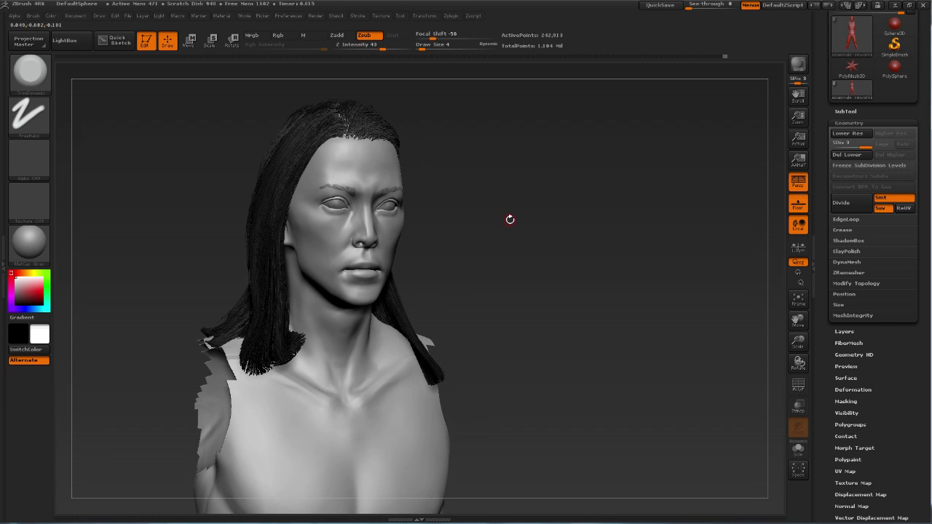
left_click_drag(512, 213, 318, 214)
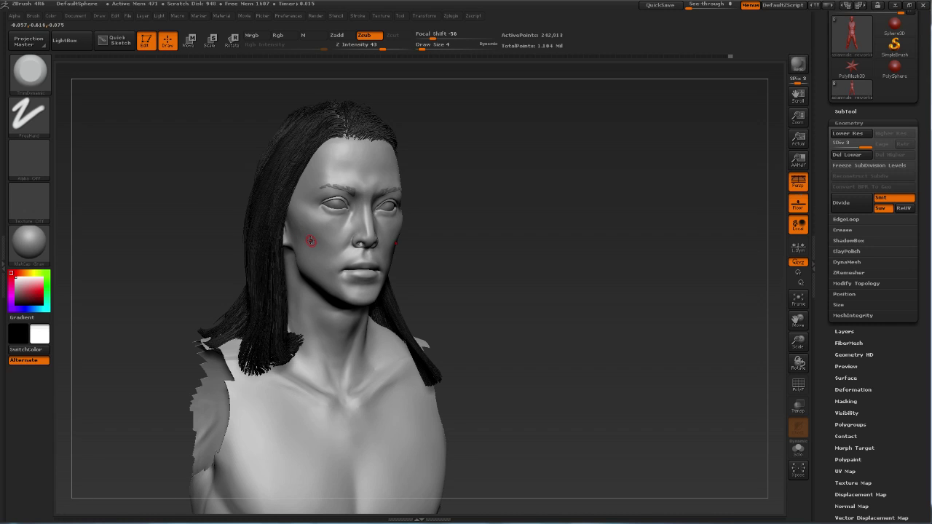
mouse_move(464, 197)
left_mouse_down()
mouse_move(466, 152)
mouse_move(465, 160)
left_mouse_up()
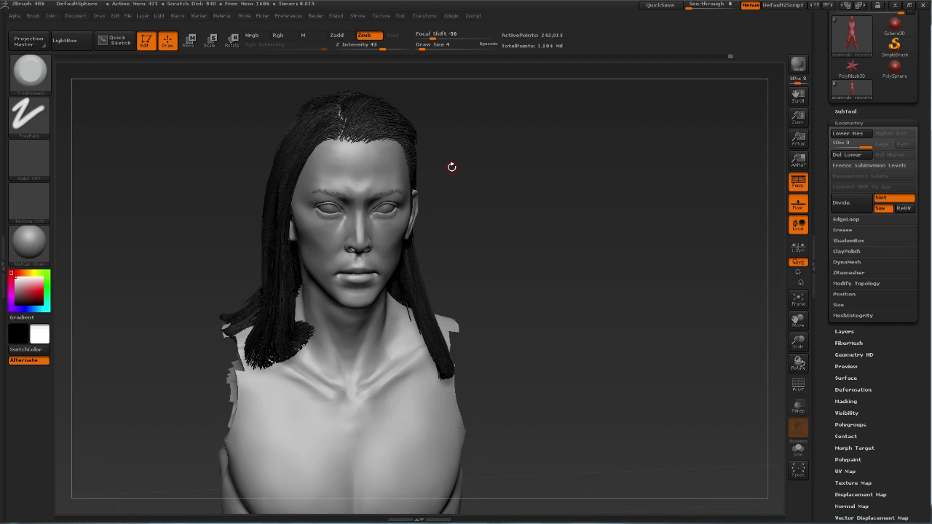
mouse_move(452, 166)
left_mouse_down("shift")
mouse_move(458, 161)
mouse_move(423, 164)
mouse_move(328, 222)
left_mouse_up("shift")
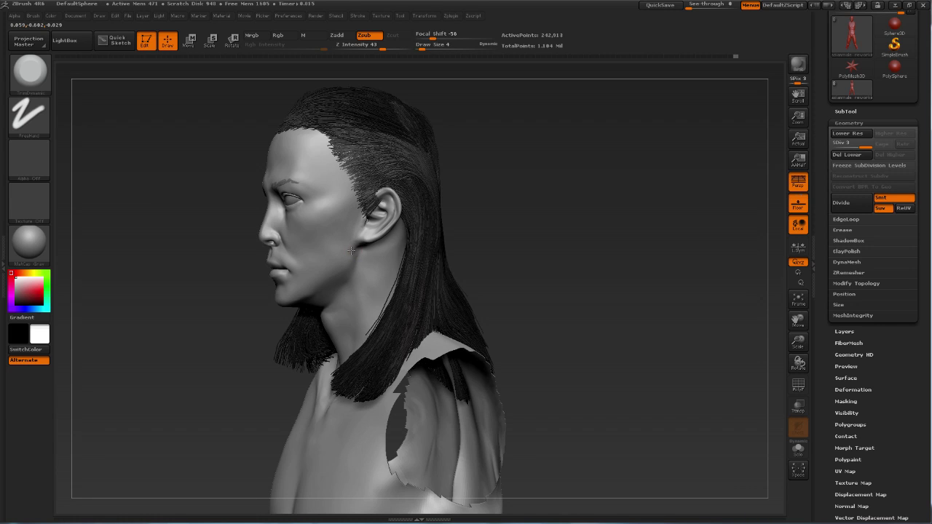
mouse_move(422, 240)
left_mouse_down()
mouse_move(460, 185)
mouse_move(477, 191)
mouse_move(442, 204)
left_mouse_up()
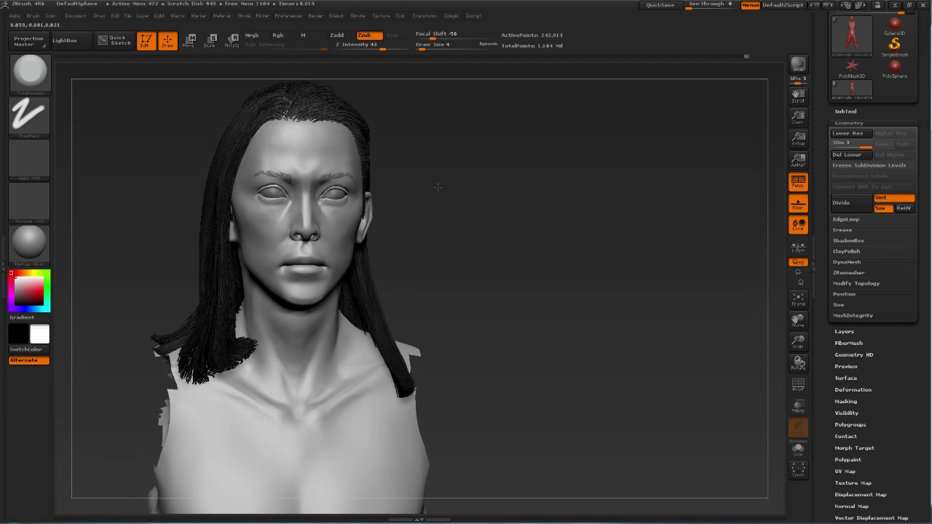
left_click_drag(443, 188, 436, 187)
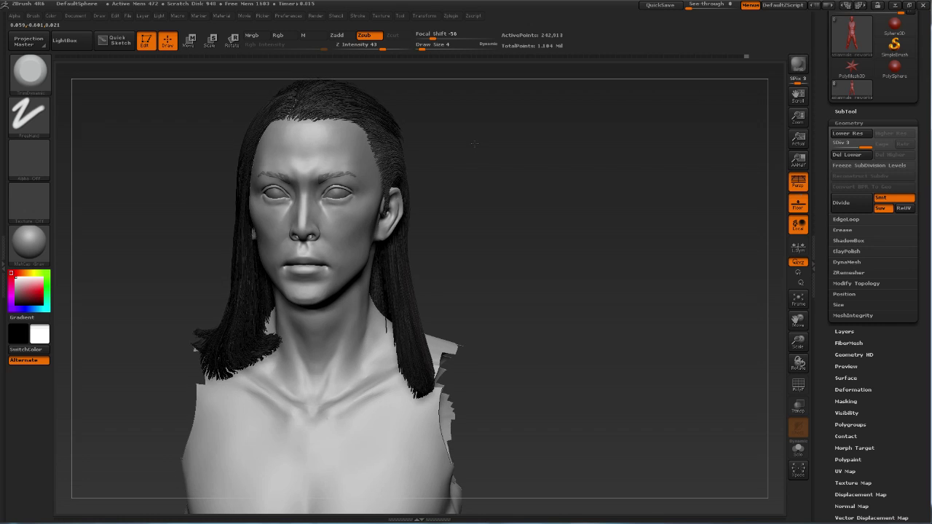
mouse_move(472, 153)
left_mouse_down()
mouse_move(466, 178)
mouse_move(314, 173)
left_mouse_up()
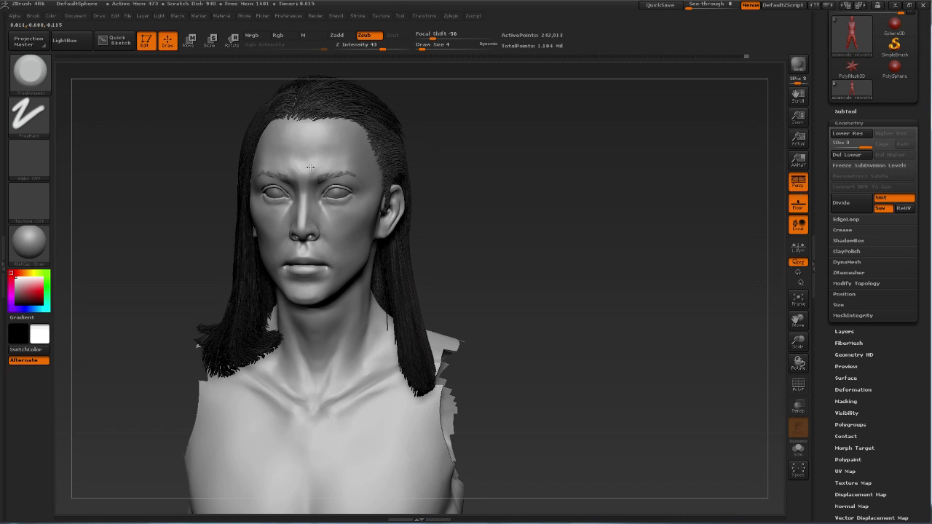
mouse_move(430, 152)
left_mouse_down()
mouse_move(452, 152)
mouse_move(430, 148)
left_mouse_up()
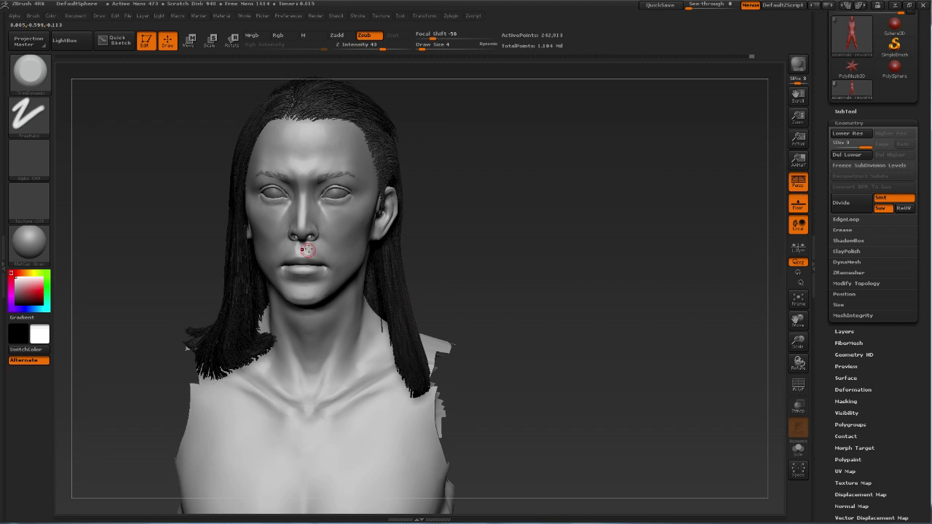
mouse_move(476, 193)
left_mouse_down()
mouse_move(494, 187)
mouse_move(442, 192)
mouse_move(481, 170)
mouse_move(465, 182)
mouse_move(474, 184)
mouse_move(424, 194)
left_mouse_up()
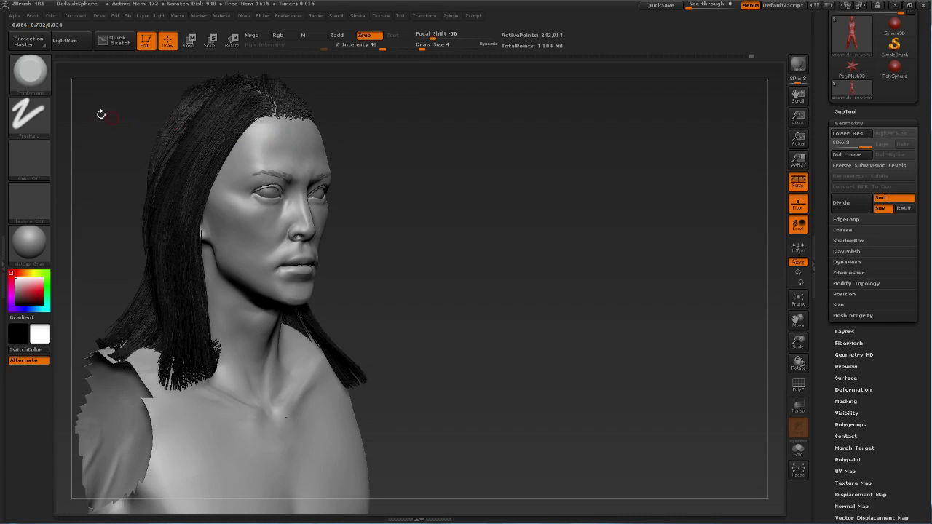
- Make ClayBuildup the active sculpting brush
left_click(29, 73)
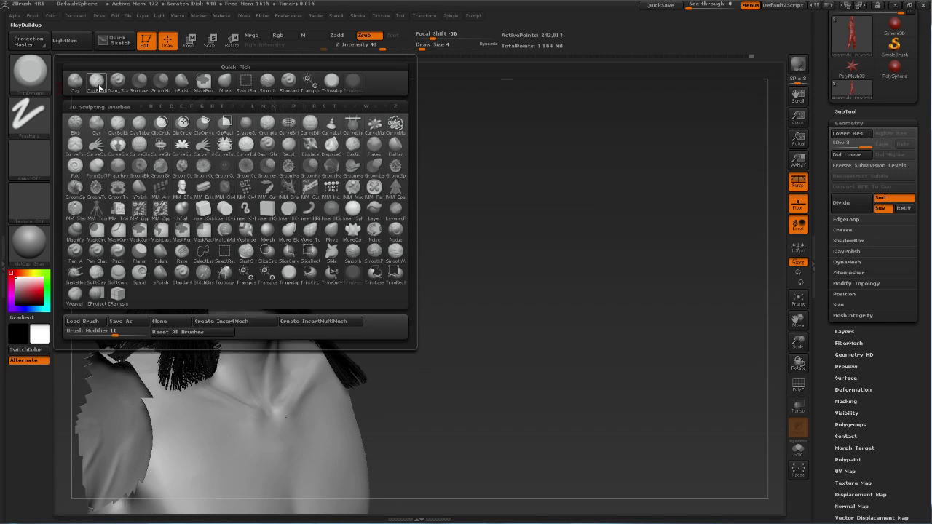
left_click(96, 81)
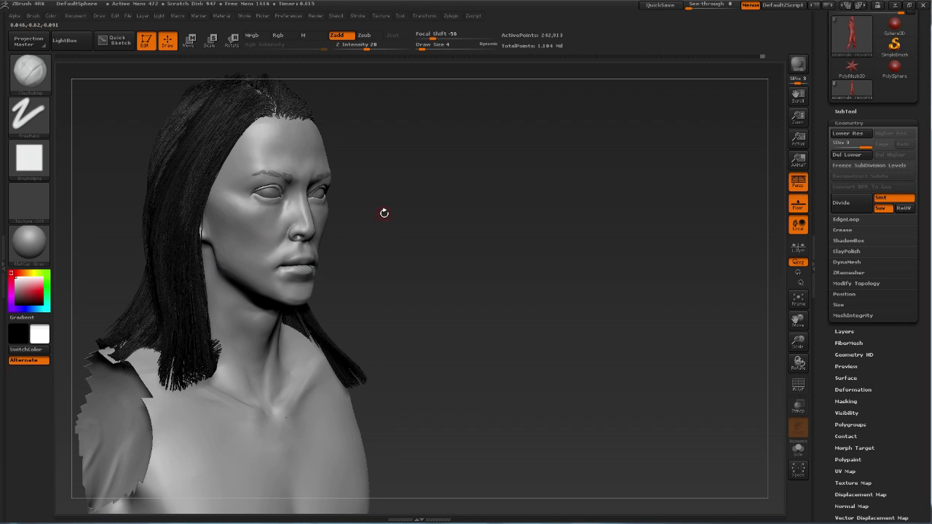
left_click_drag(385, 212, 370, 212)
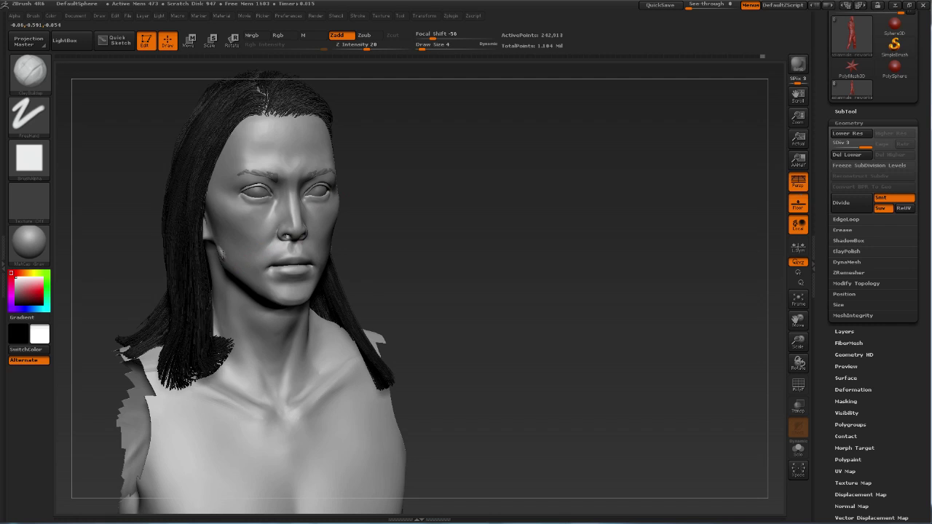
- Invert and then clear the eyebrow mask so no part of the head stays masked
key("ctrl+i")
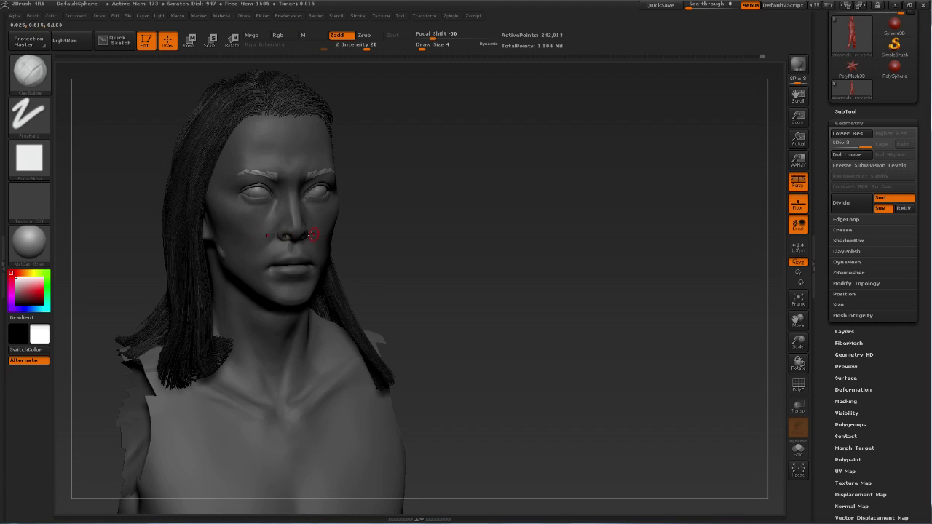
key("ctrl")
key("ctrl")
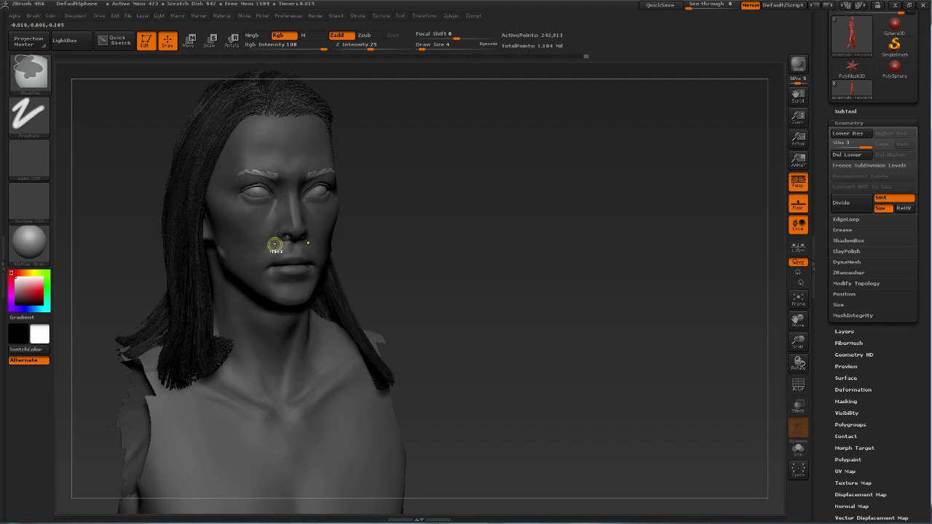
left_click_drag(405, 202, 407, 202, "ctrl")
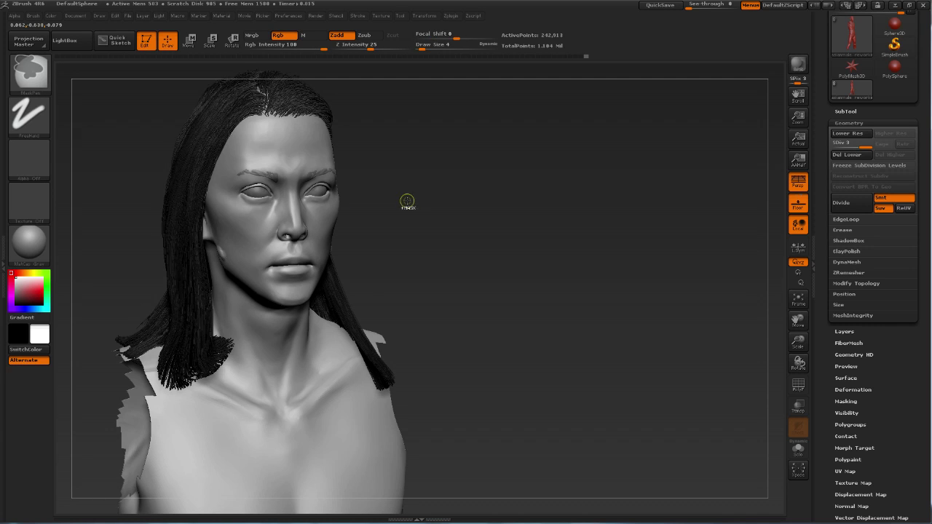
key("ctrl+z")
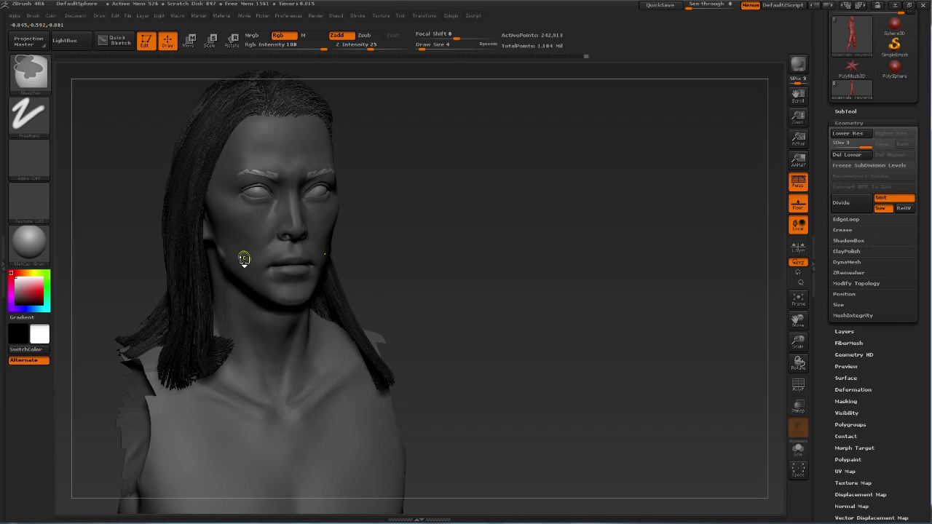
key("ctrl+shift+z")
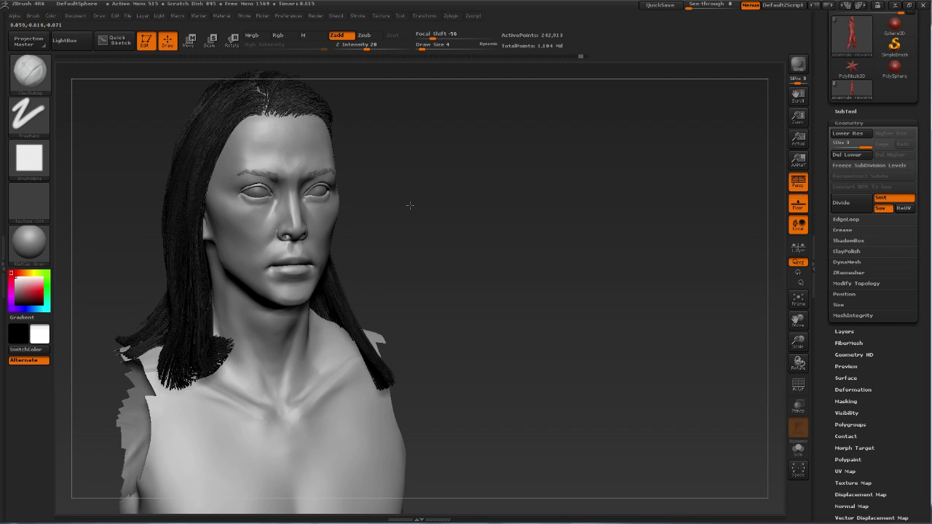
- Frame the face close up and smooth the forehead area above the brows
mouse_move(410, 204)
left_mouse_down()
mouse_move(408, 195)
mouse_move(425, 198)
mouse_move(429, 212)
left_mouse_up()
right_click_drag(297, 203, 291, 202, "ctrl")
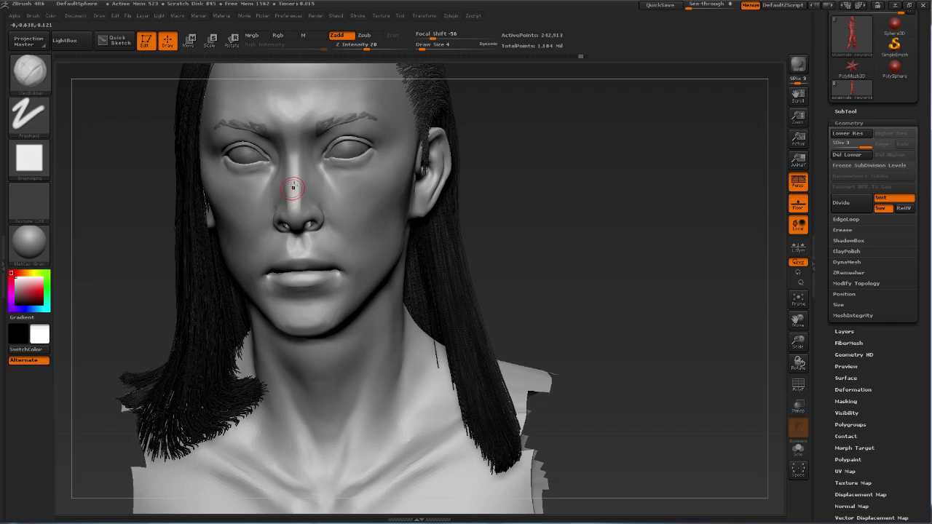
right_click_drag(483, 101, 433, 129, "ctrl")
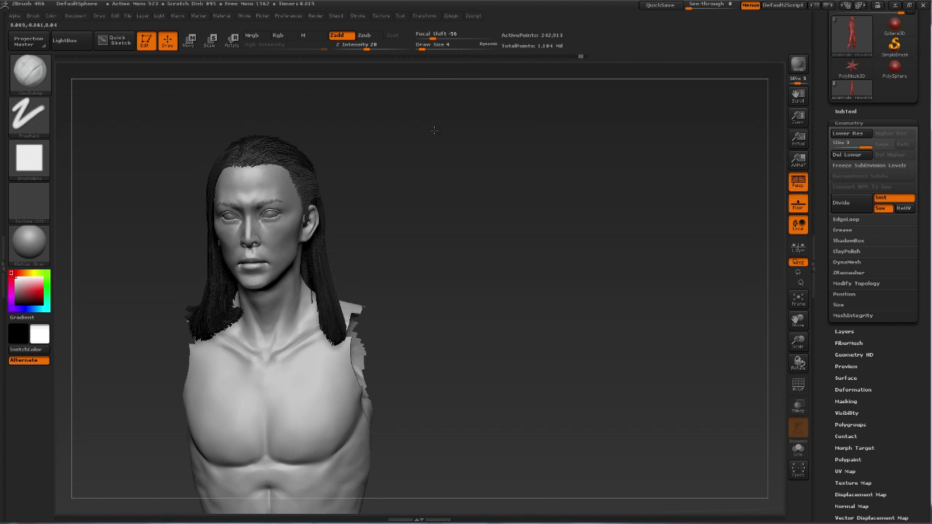
mouse_move(432, 129)
left_mouse_down()
mouse_move(465, 154)
mouse_move(461, 194)
left_mouse_up()
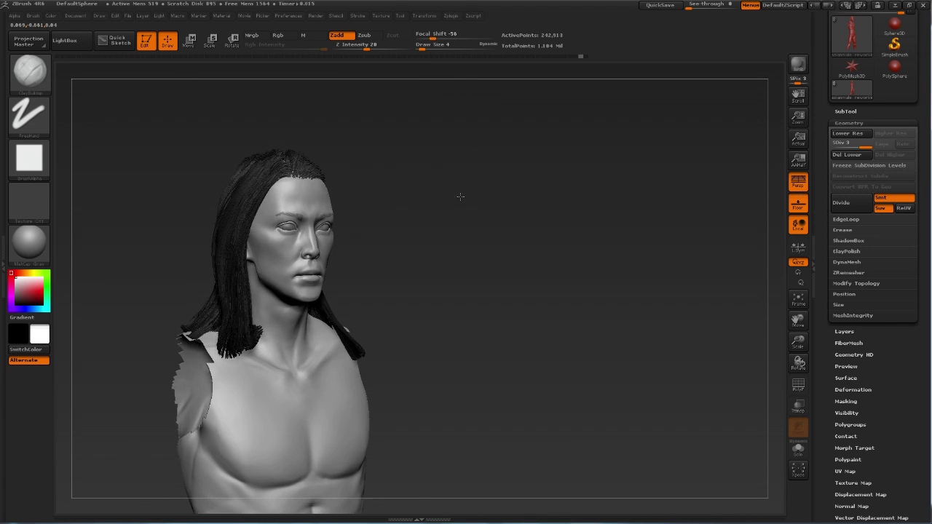
right_click_drag(462, 193, 448, 170, "ctrl")
key("shift")
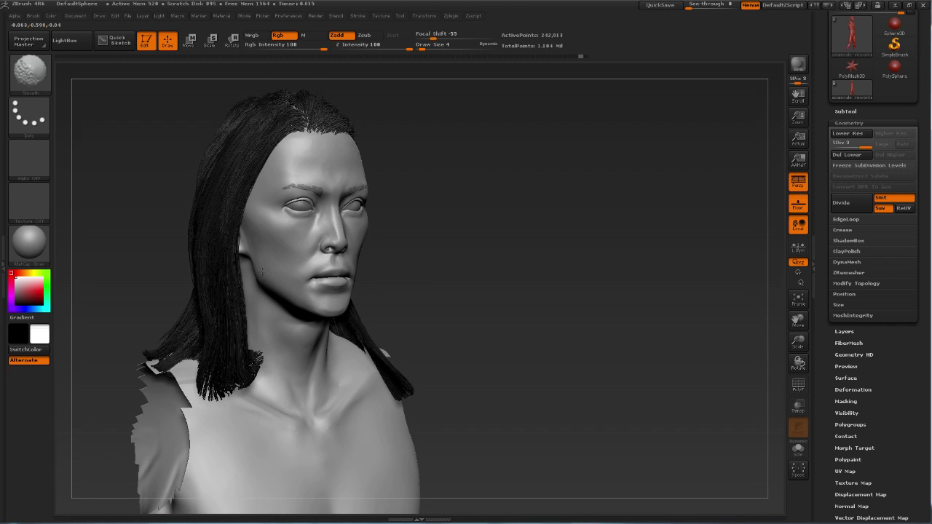
mouse_move(419, 124)
left_mouse_down("alt")
mouse_move(430, 168)
mouse_move(379, 172)
left_mouse_up("alt")
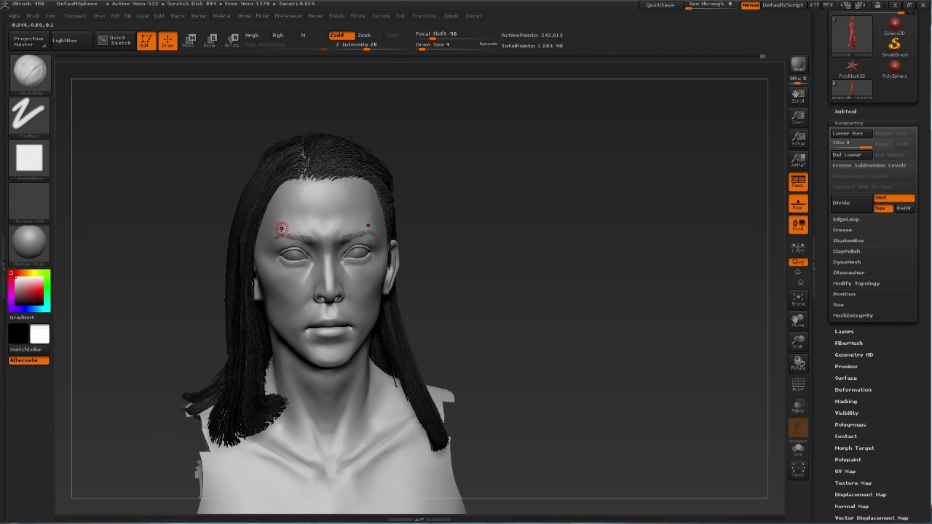
- Sculpt a short mirrored stroke on the left forehead, then smooth it and check from the front
left_click_drag(277, 198, 279, 213)
key("shift")
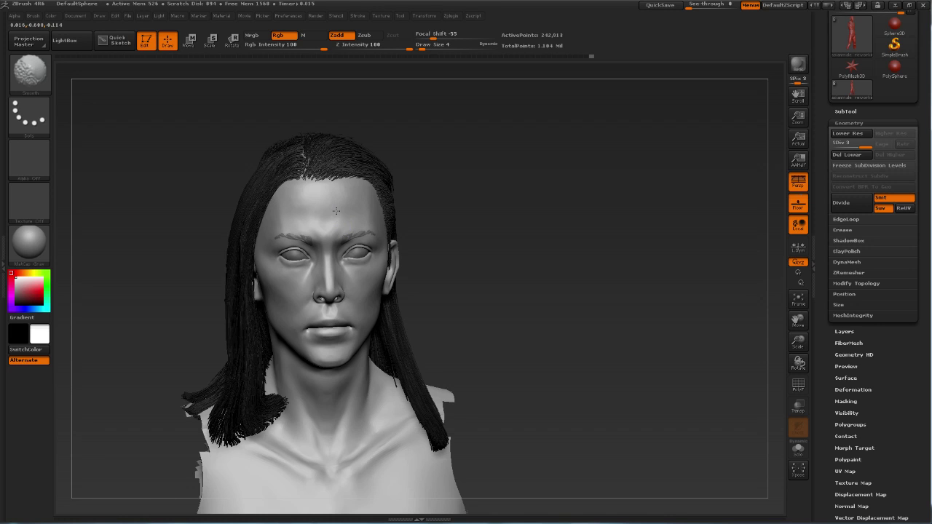
right_click_drag(352, 185, 365, 199)
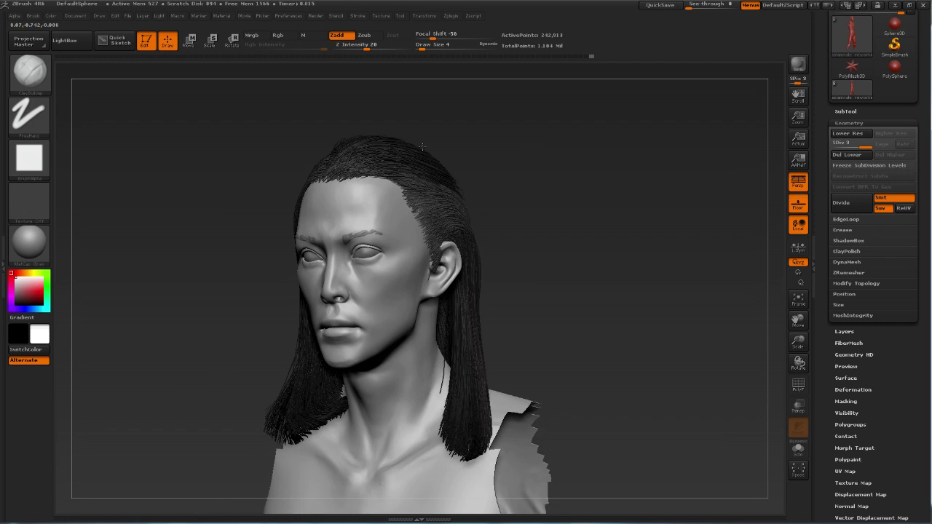
key("shift")
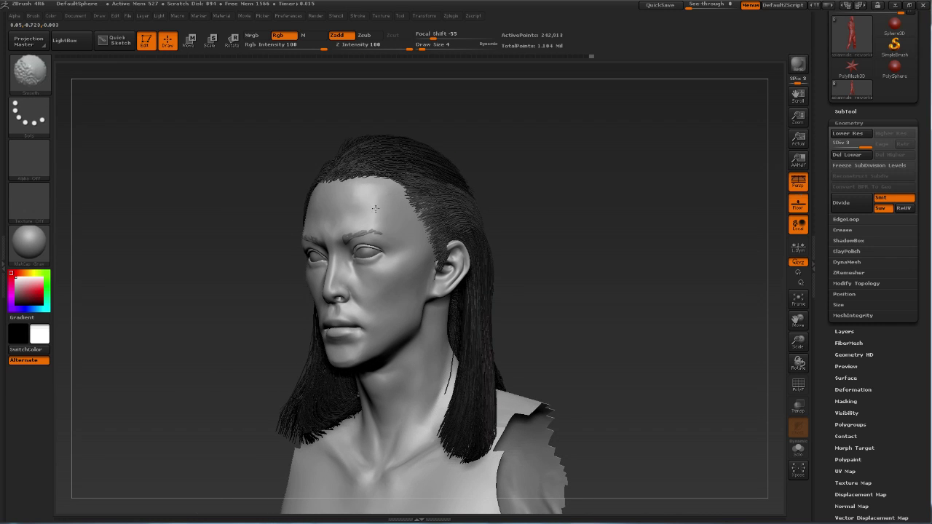
mouse_move(500, 141)
left_mouse_down()
mouse_move(466, 173)
mouse_move(470, 189)
mouse_move(449, 147)
left_mouse_up()
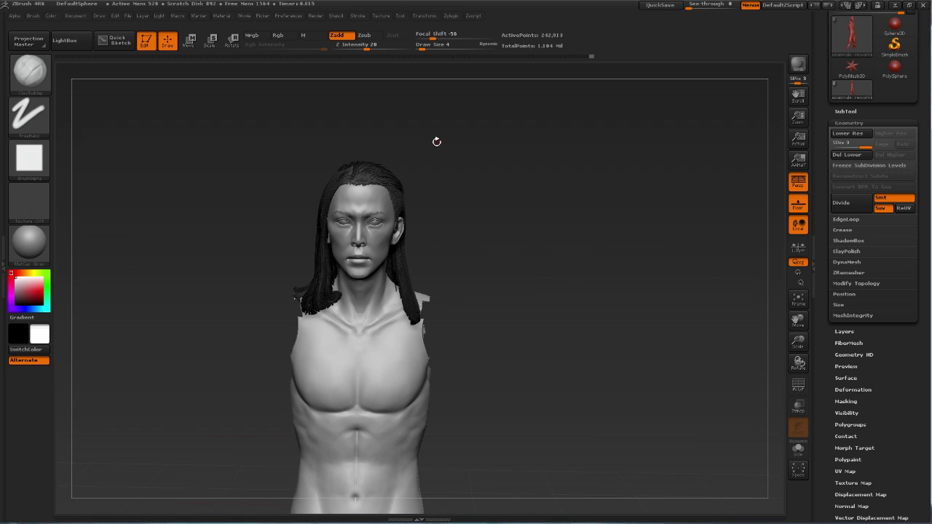
- Raise the brush size from 4 to 7 and smooth the hair strands at the temple
mouse_move(472, 198)
left_mouse_down()
mouse_move(459, 197)
mouse_move(486, 181)
mouse_move(468, 183)
mouse_move(488, 166)
mouse_move(415, 212)
left_mouse_up()
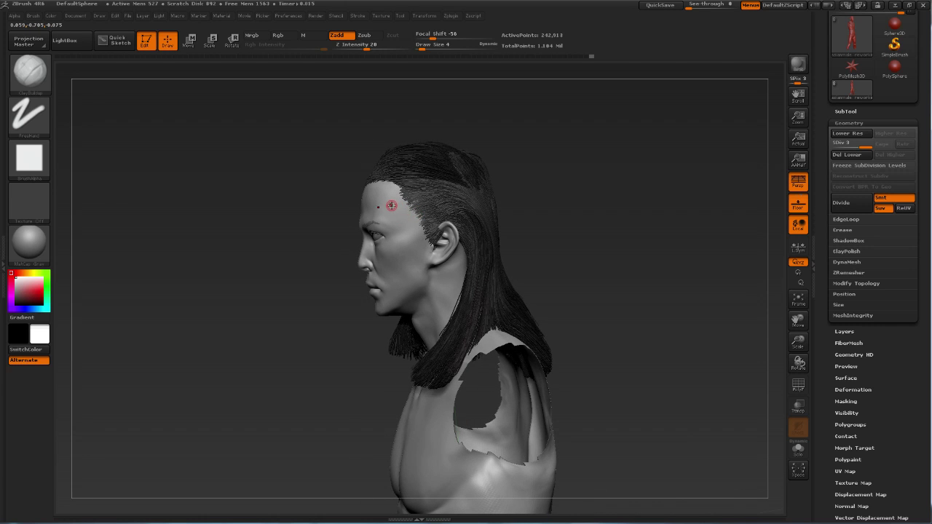
key("bracketright")
key("shift")
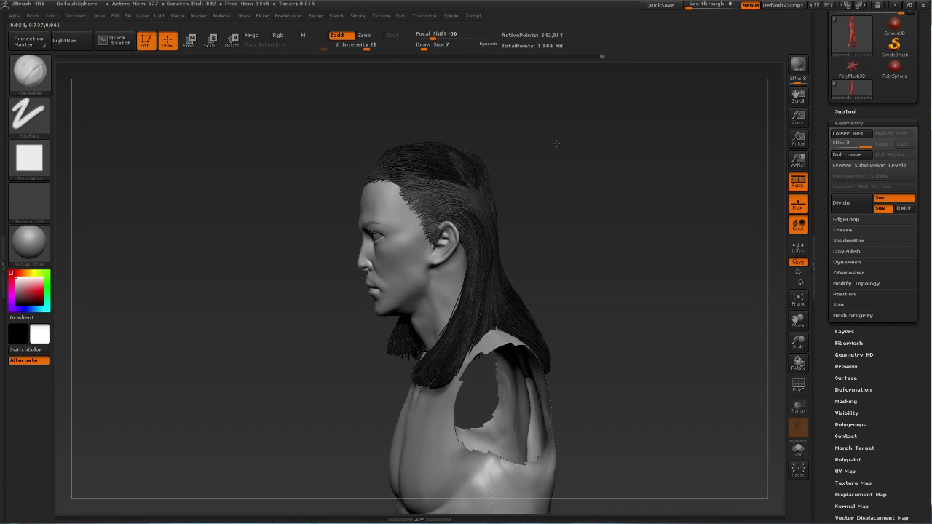
left_click_drag(480, 166, 524, 166)
key("shift")
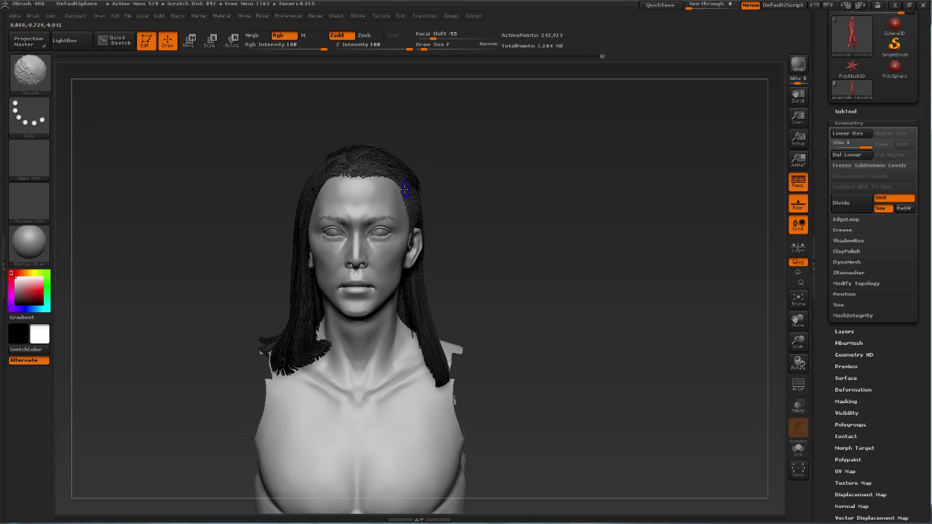
mouse_move(466, 164)
left_mouse_down()
mouse_move(461, 157)
mouse_move(479, 155)
mouse_move(467, 158)
left_mouse_up()
key("shift")
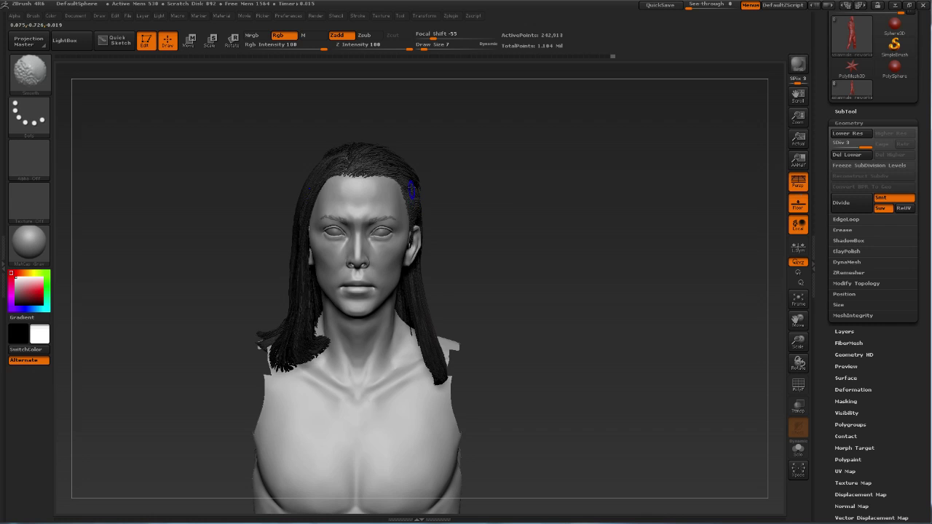
key("shift")
mouse_move(496, 231)
left_mouse_down()
mouse_move(460, 245)
mouse_move(492, 198)
mouse_move(503, 273)
mouse_move(565, 257)
mouse_move(545, 202)
left_mouse_up()
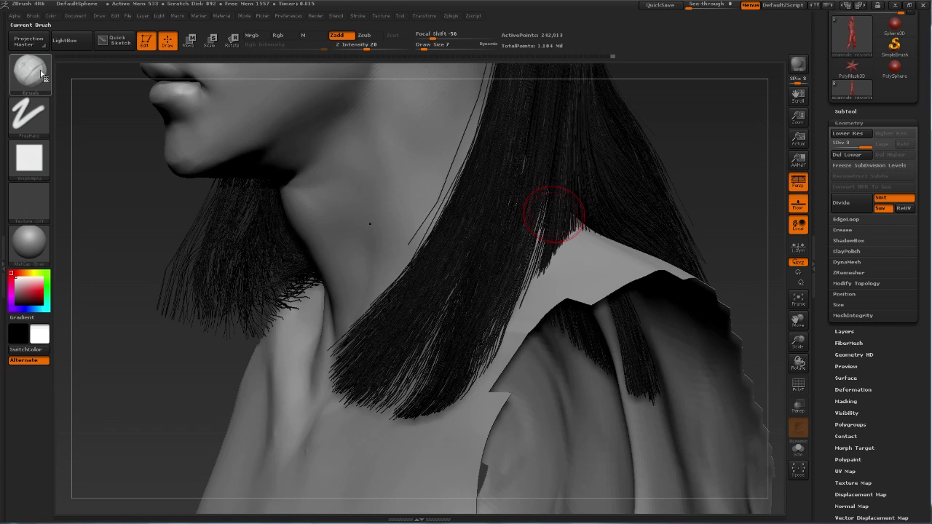
- Choose the Move brush and set its Draw Size to 22
left_click(29, 70)
left_click(227, 81)
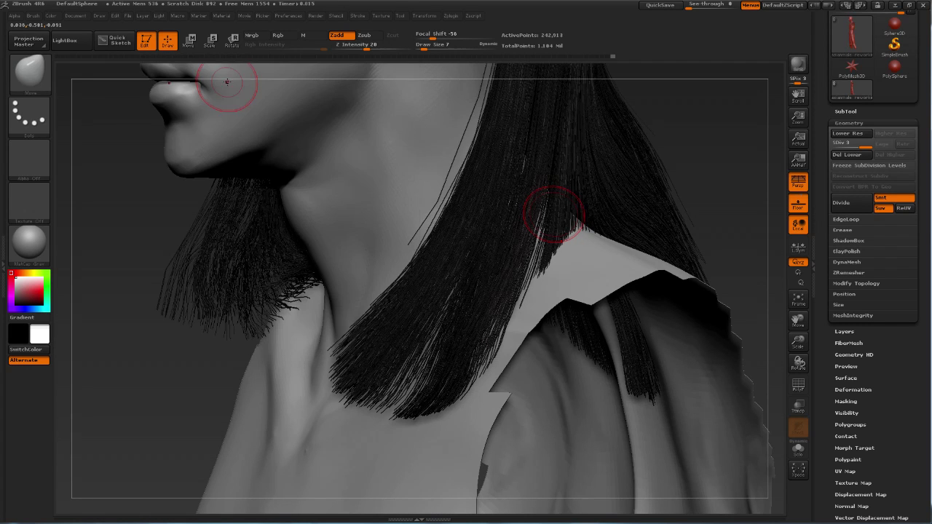
scroll(619, 196, "down", 6)
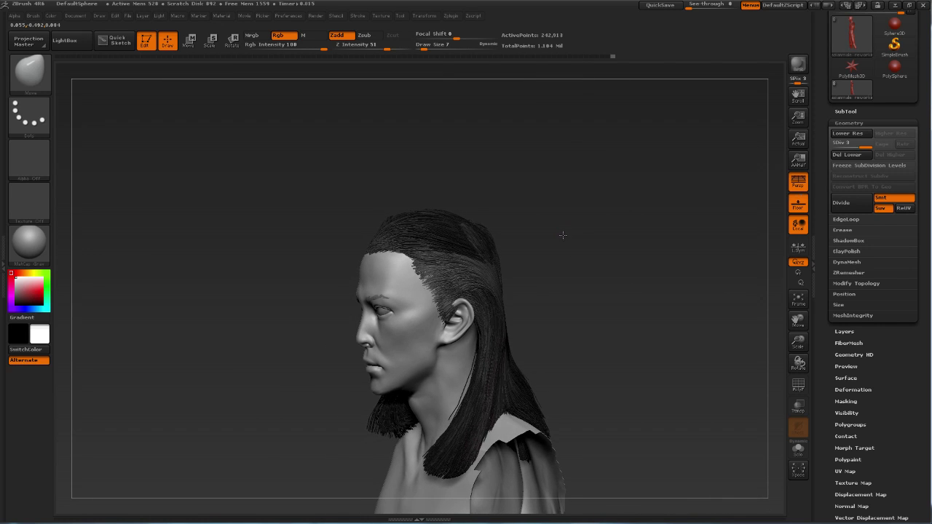
scroll(566, 252, "up", 3)
left_click_drag(566, 259, 501, 215)
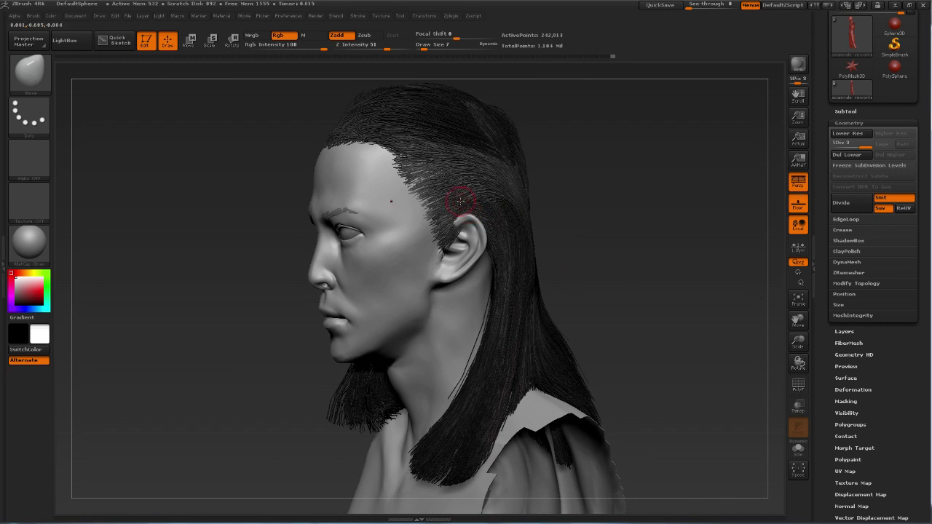
key("bracketright")
key("bracketright")
- Sweep the sideburn strands in front of the ear back and make Fibers79 the active subtool
mouse_move(452, 230)
left_mouse_down()
mouse_move(412, 218)
mouse_move(437, 248)
left_mouse_up()
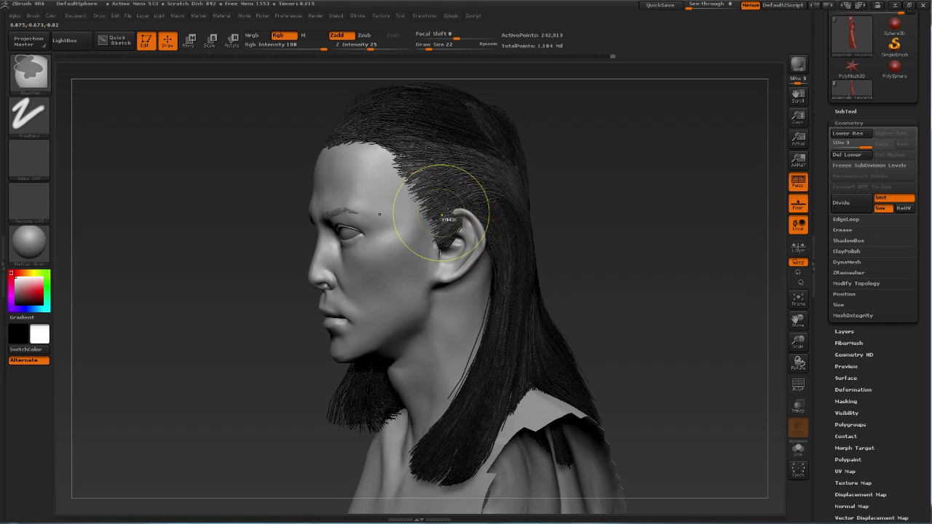
left_click_drag(437, 187, 477, 216, "shift")
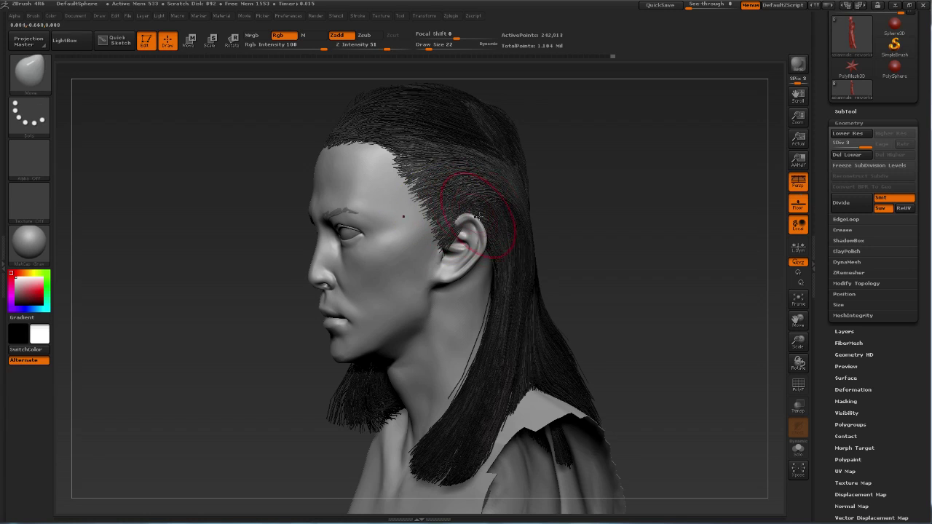
left_click(528, 298, "alt")
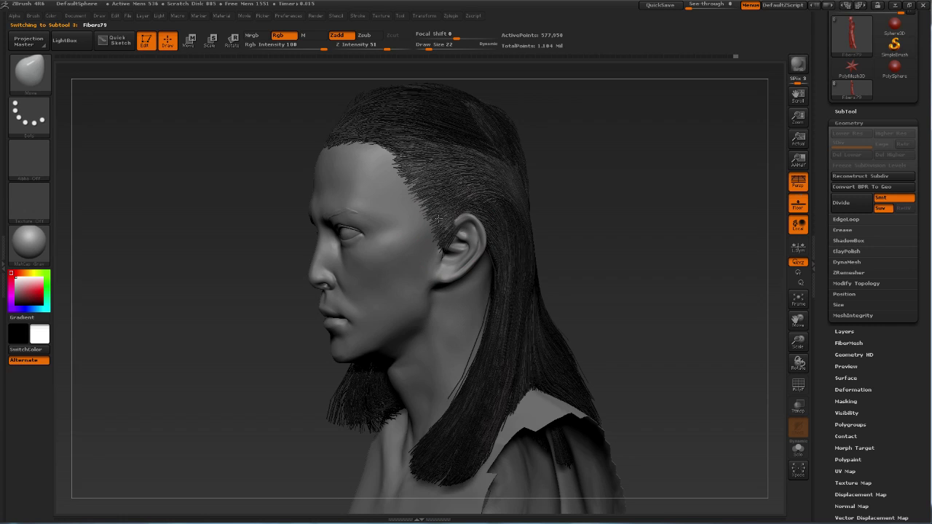
- Orbit around the model and reshape the hair tip hanging at the shoulder
left_click_drag(564, 193, 510, 195)
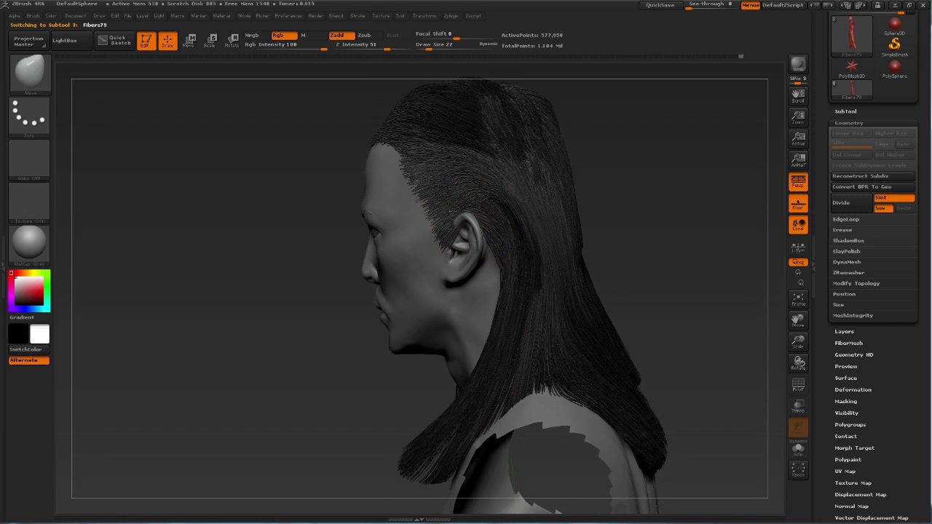
left_click_drag(571, 181, 461, 224)
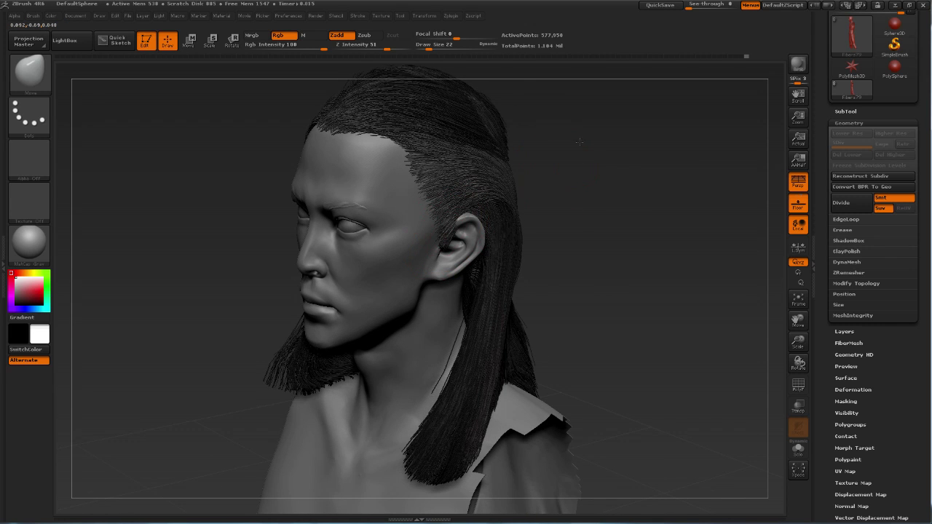
mouse_move(574, 170)
left_mouse_down()
mouse_move(535, 176)
mouse_move(498, 205)
mouse_move(531, 191)
mouse_move(561, 199)
mouse_move(548, 207)
mouse_move(509, 163)
mouse_move(517, 185)
mouse_move(478, 196)
mouse_move(530, 197)
mouse_move(497, 212)
left_mouse_up()
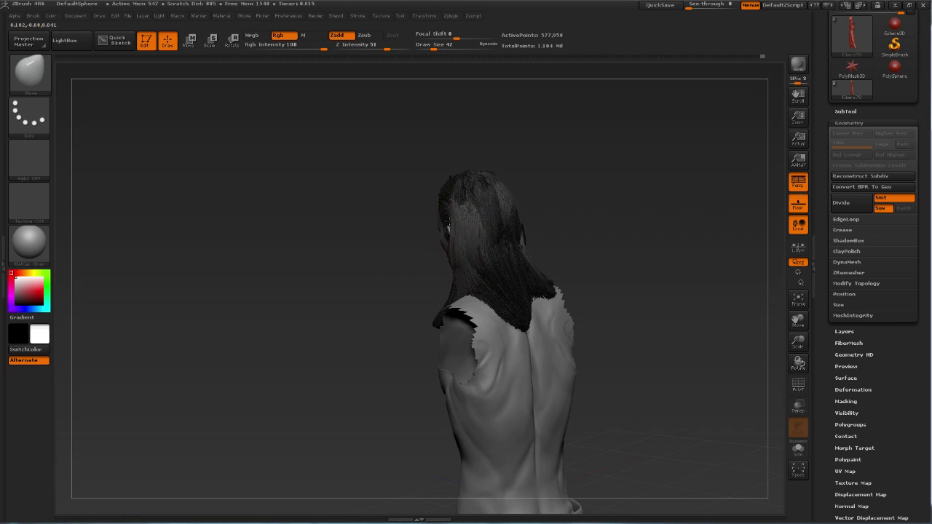
mouse_move(456, 222)
left_mouse_down()
mouse_move(490, 200)
mouse_move(440, 211)
left_mouse_up()
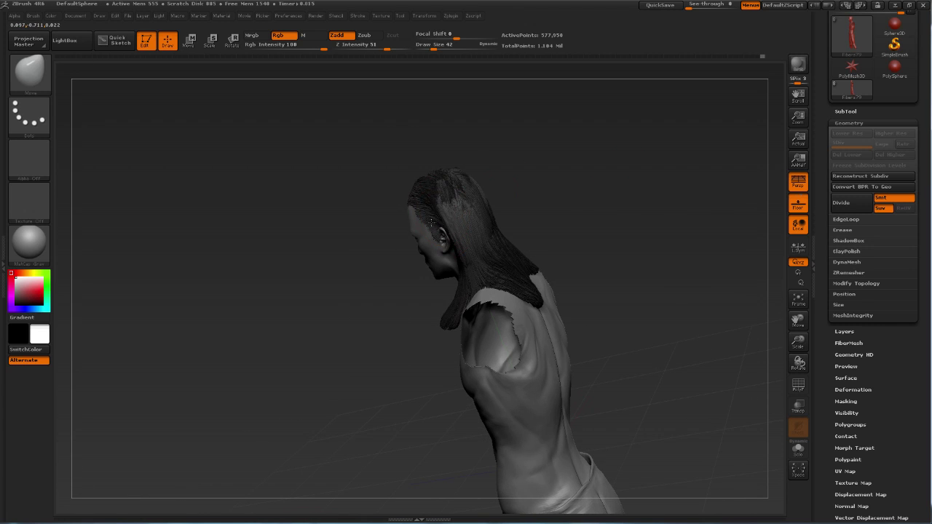
left_click_drag(421, 212, 491, 198)
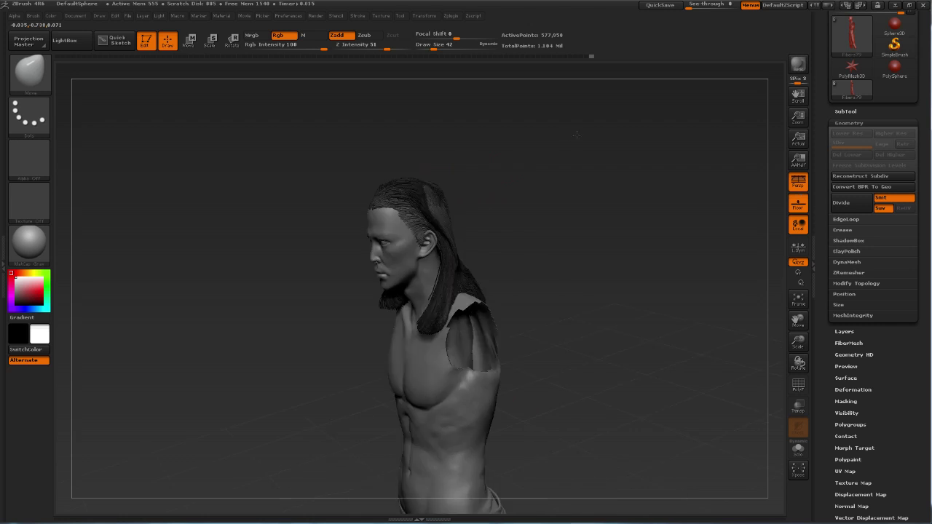
key("shift")
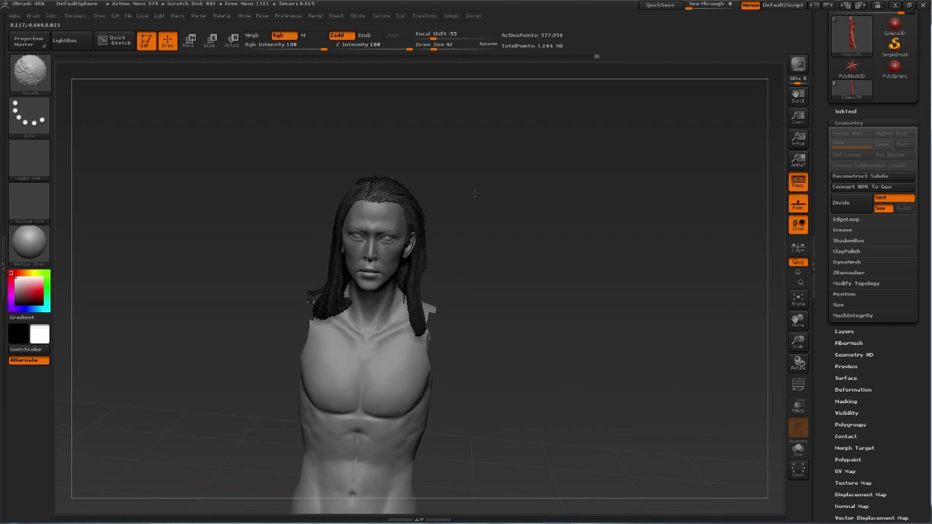
mouse_move(474, 193)
left_mouse_down()
mouse_move(441, 193)
mouse_move(434, 208)
left_mouse_up()
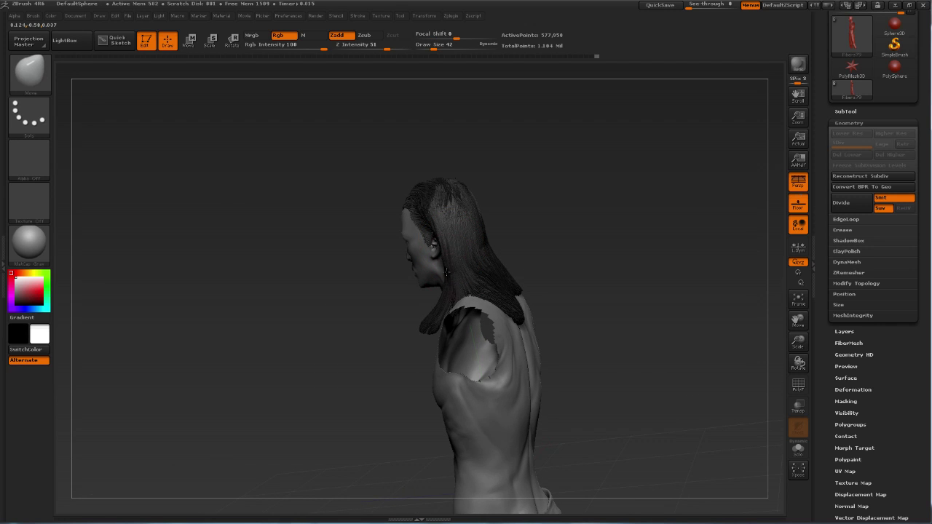
left_click_drag(433, 317, 431, 329)
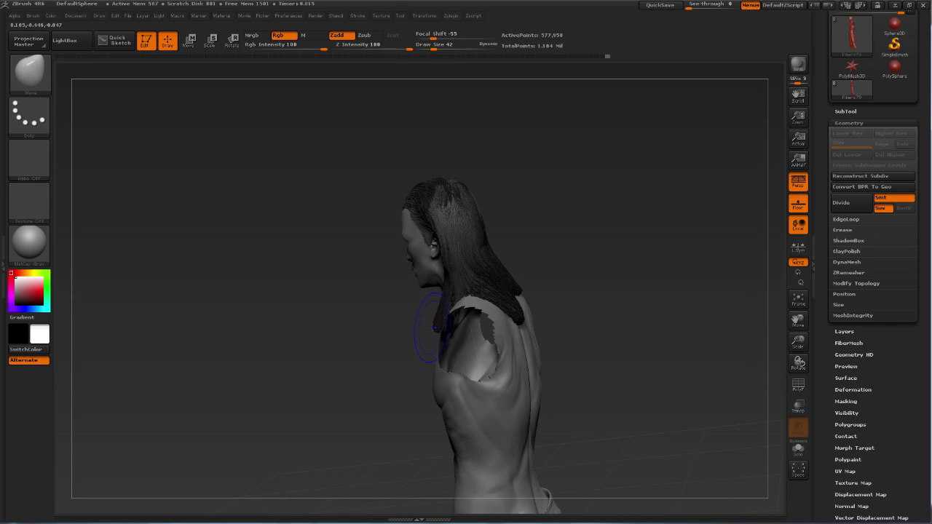
- Smooth and adjust the strands of the left hair lock over the shoulder
left_click_drag(585, 208, 514, 264)
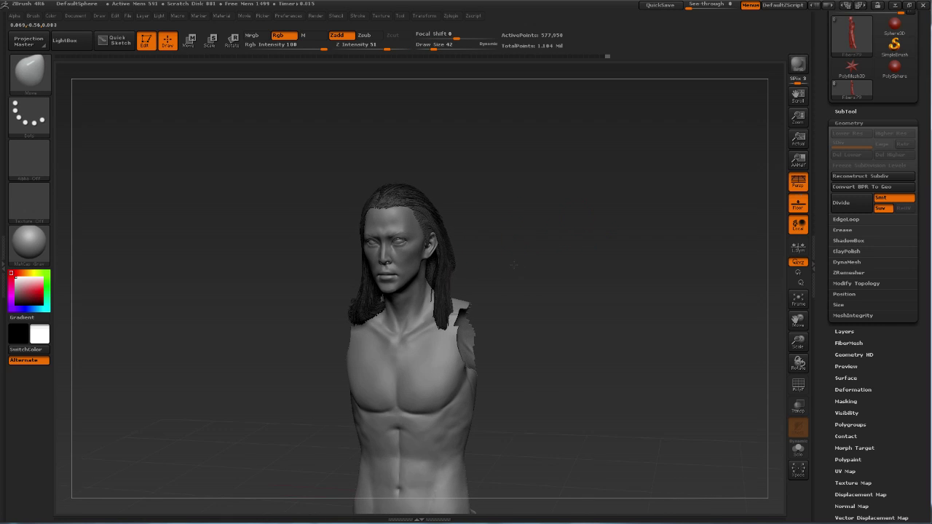
mouse_move(445, 274)
left_mouse_down()
mouse_move(510, 245)
mouse_move(454, 297)
left_mouse_up()
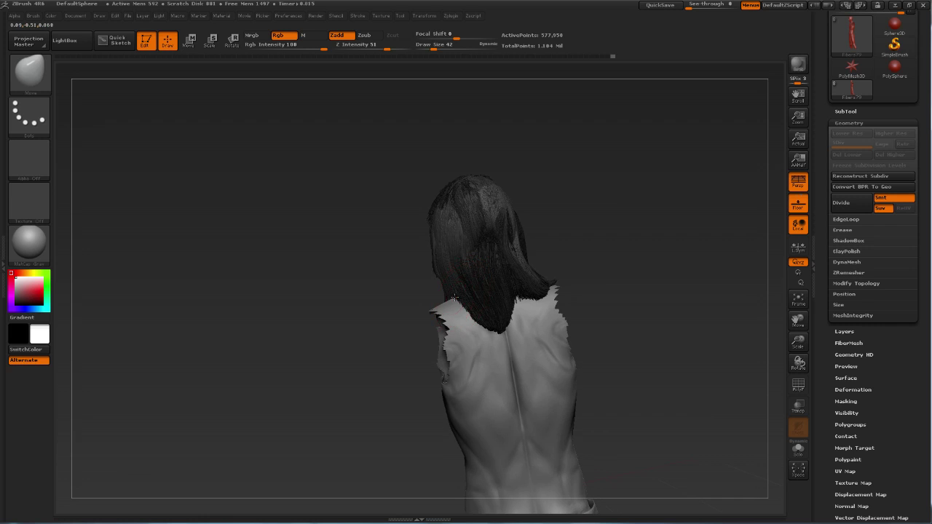
key("shift")
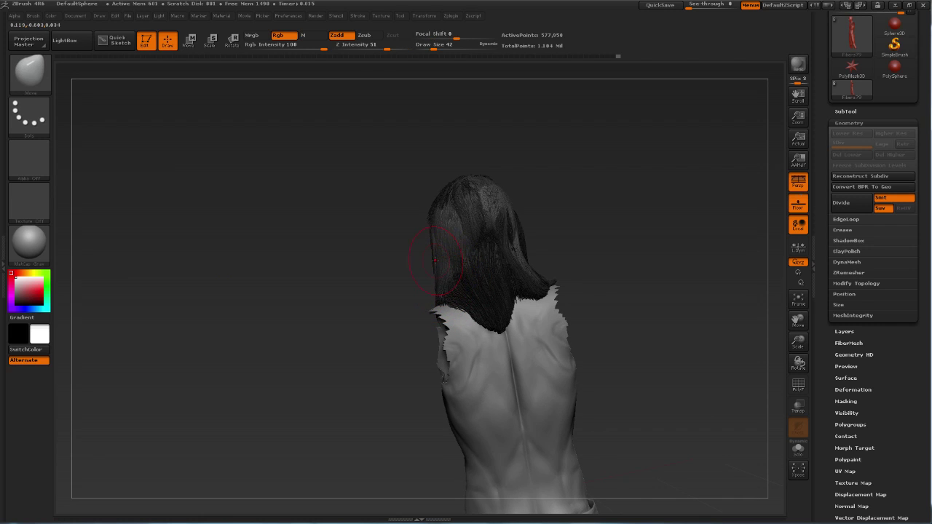
mouse_move(535, 171)
left_mouse_down()
mouse_move(496, 244)
mouse_move(447, 304)
mouse_move(433, 278)
left_mouse_up()
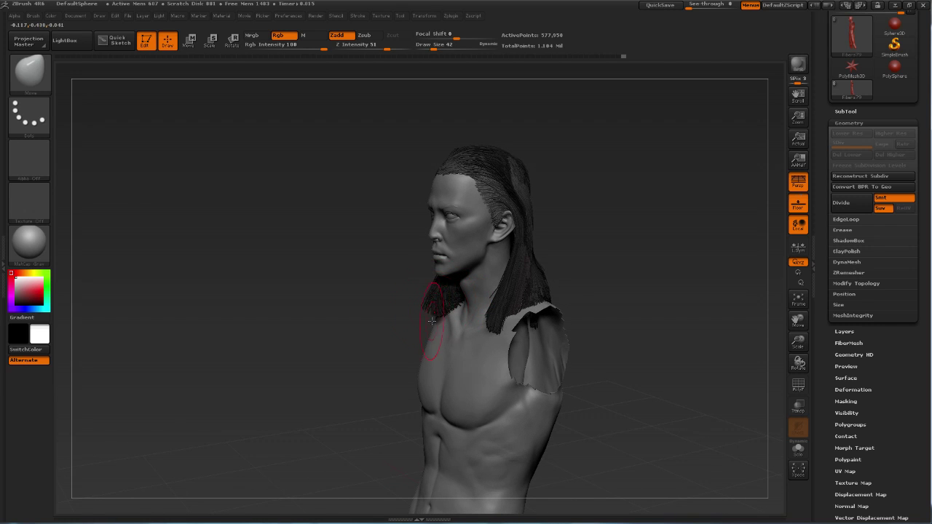
mouse_move(435, 317)
left_mouse_down()
mouse_move(594, 222)
mouse_move(433, 279)
left_mouse_up()
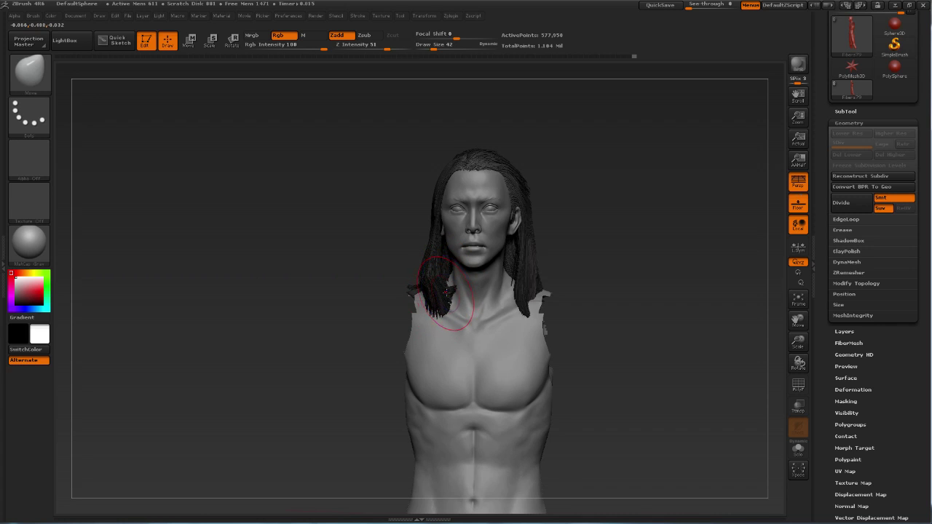
left_click_drag(445, 293, 440, 281)
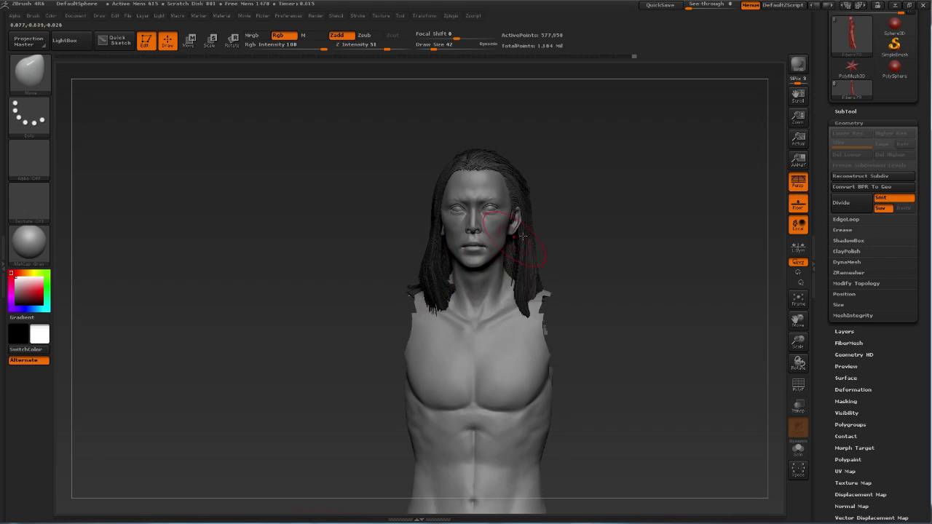
mouse_move(582, 221)
left_mouse_down()
mouse_move(515, 236)
mouse_move(537, 210)
mouse_move(487, 234)
mouse_move(562, 210)
mouse_move(534, 239)
mouse_move(558, 214)
mouse_move(564, 231)
mouse_move(602, 202)
mouse_move(553, 212)
mouse_move(591, 201)
left_mouse_up()
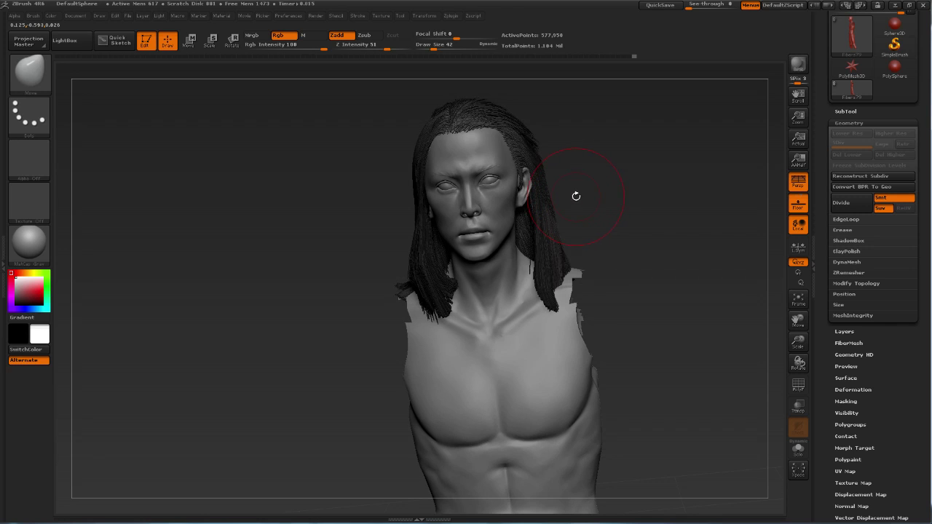
- Select the Extract2 subtool and set the colour to dark grey
left_click(488, 167, "alt")
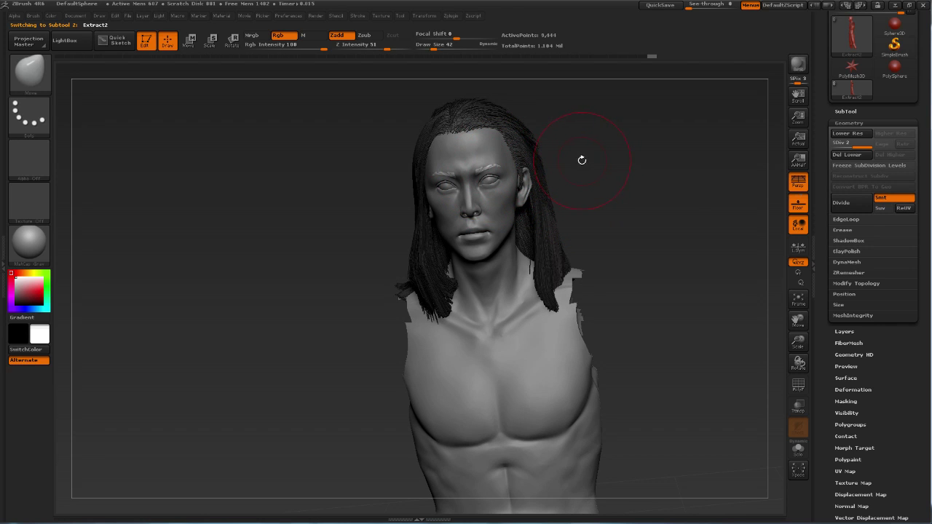
left_click(27, 289)
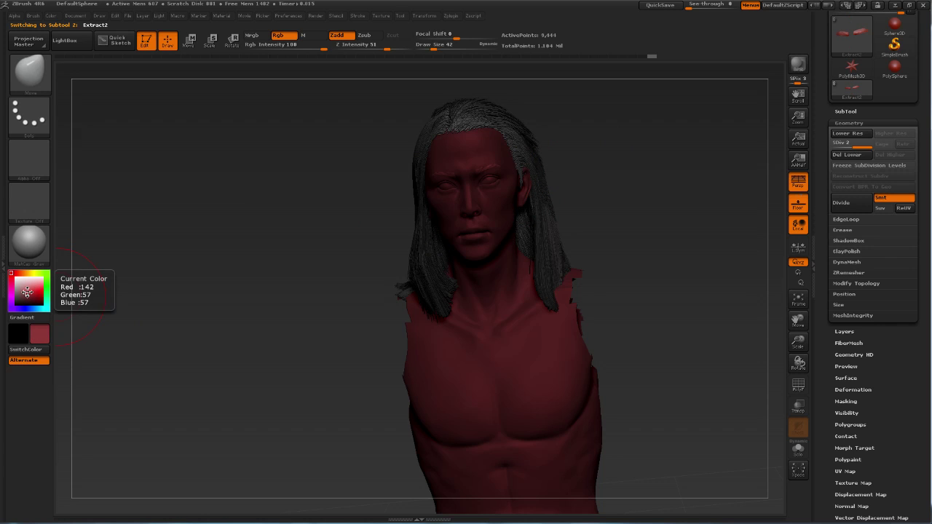
left_click_drag(26, 291, 29, 294)
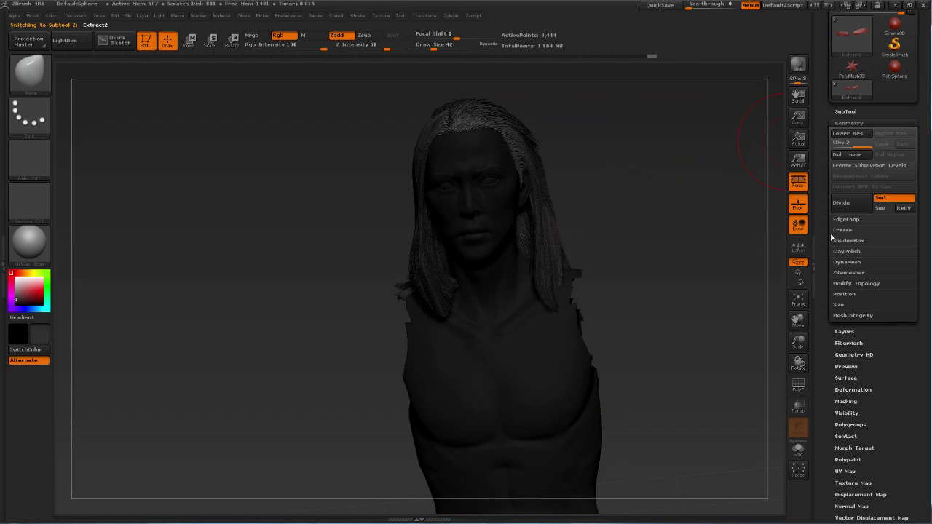
- Make the main body subtool active and turn the eyes subtool visible again
left_click(841, 110)
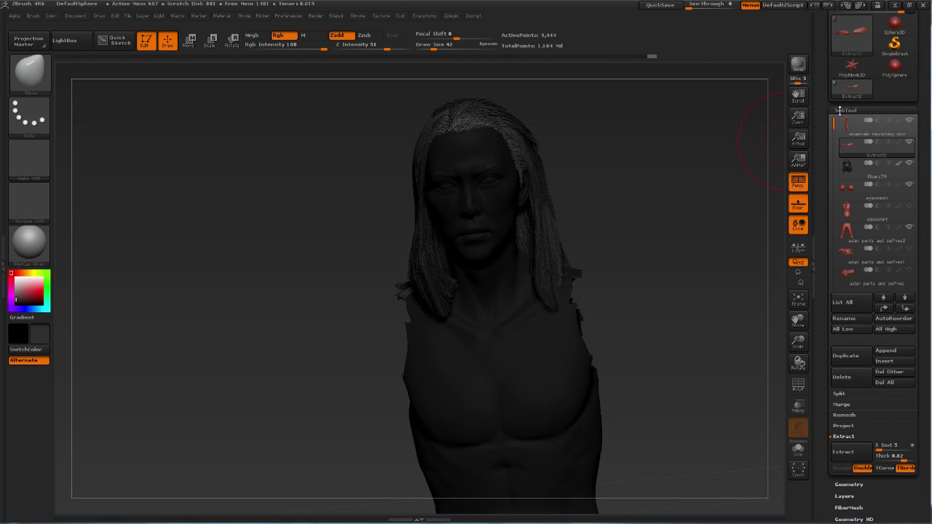
left_click(900, 126)
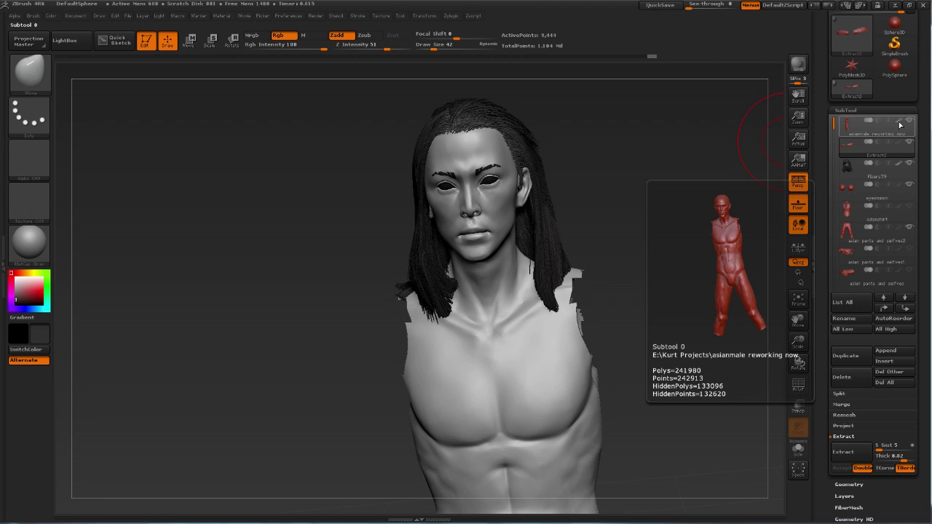
left_click(900, 188)
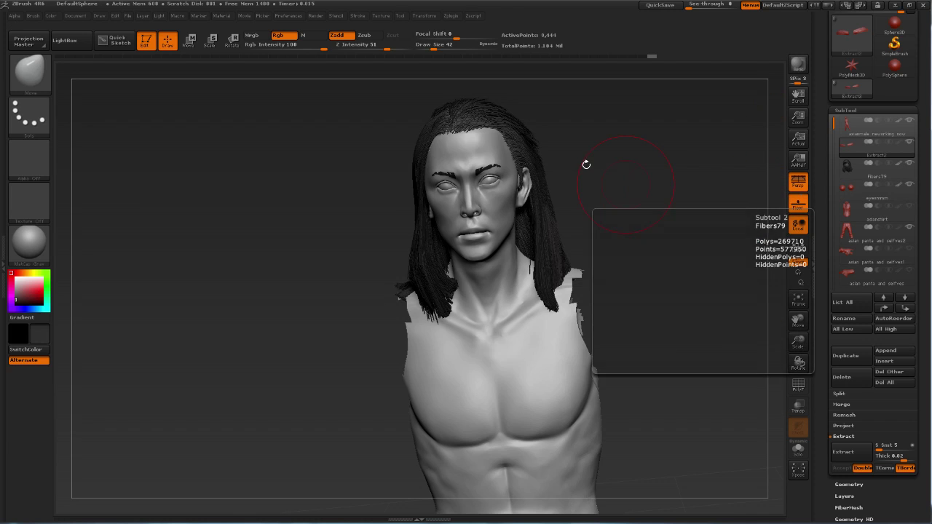
left_click_drag(610, 175, 606, 179)
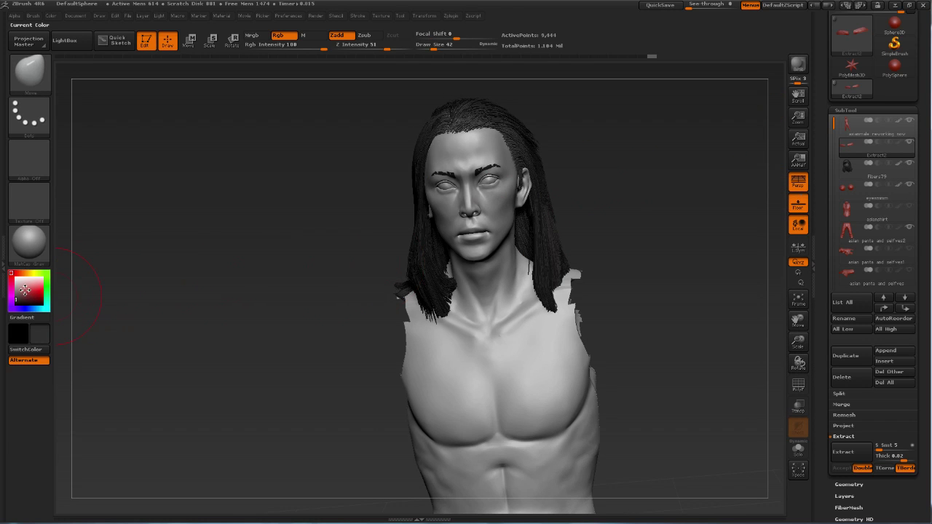
- Pick a pinkish secondary colour for the brows, inspect the face, and bring up the brush palette
left_click_drag(26, 293, 16, 290)
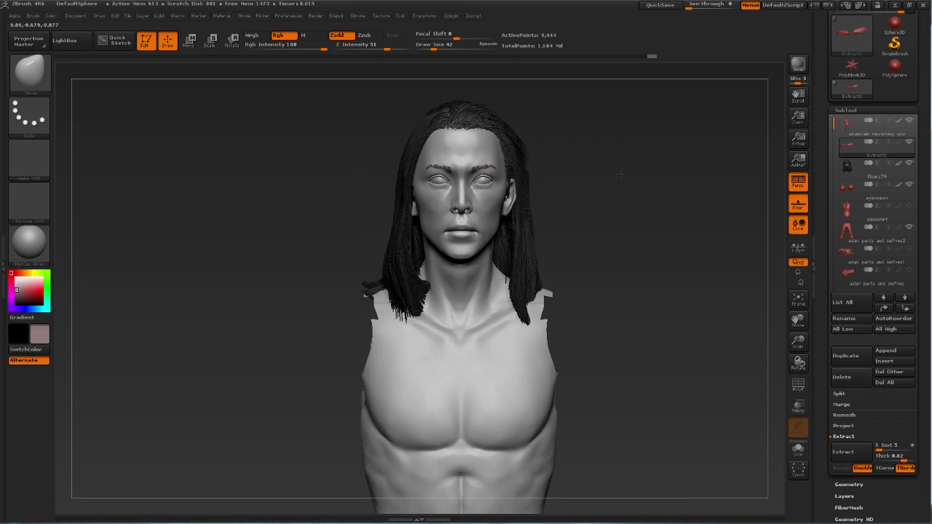
mouse_move(595, 144)
left_mouse_down()
mouse_move(580, 192)
mouse_move(612, 176)
mouse_move(566, 70)
left_mouse_up()
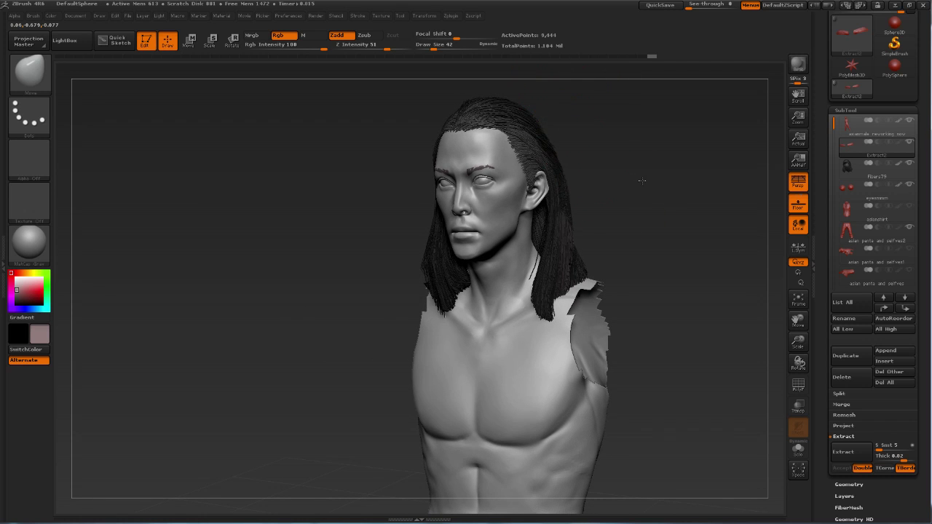
left_click_drag(641, 181, 618, 194, "shift")
left_click_drag(617, 193, 623, 186, "shift")
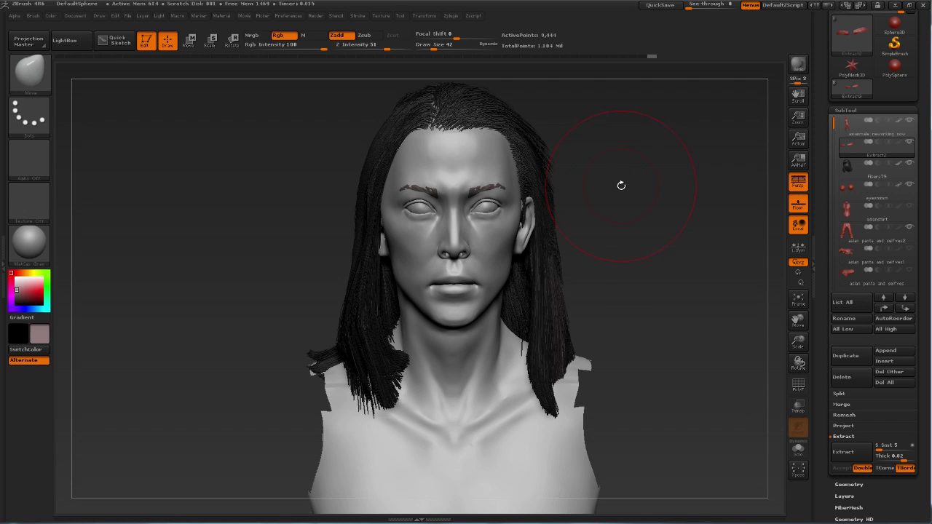
left_click_drag(633, 174, 604, 186)
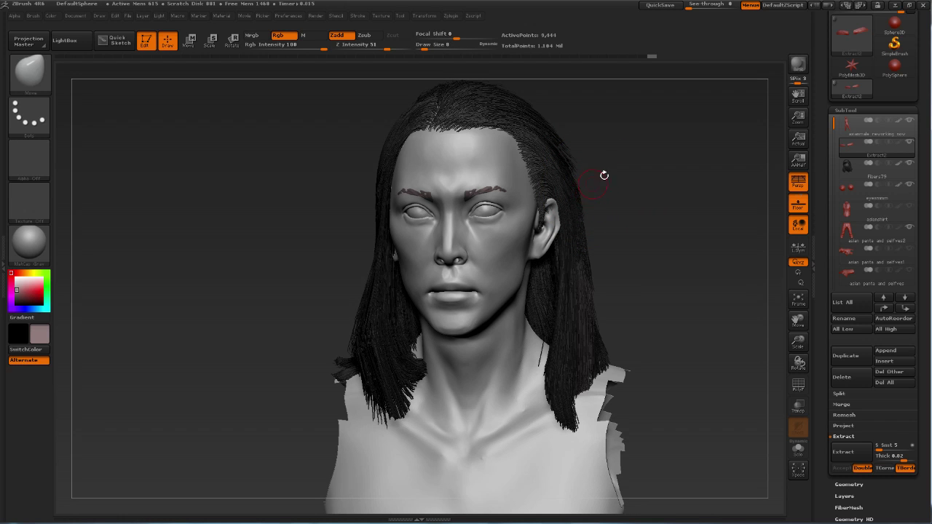
left_click_drag(604, 175, 525, 201)
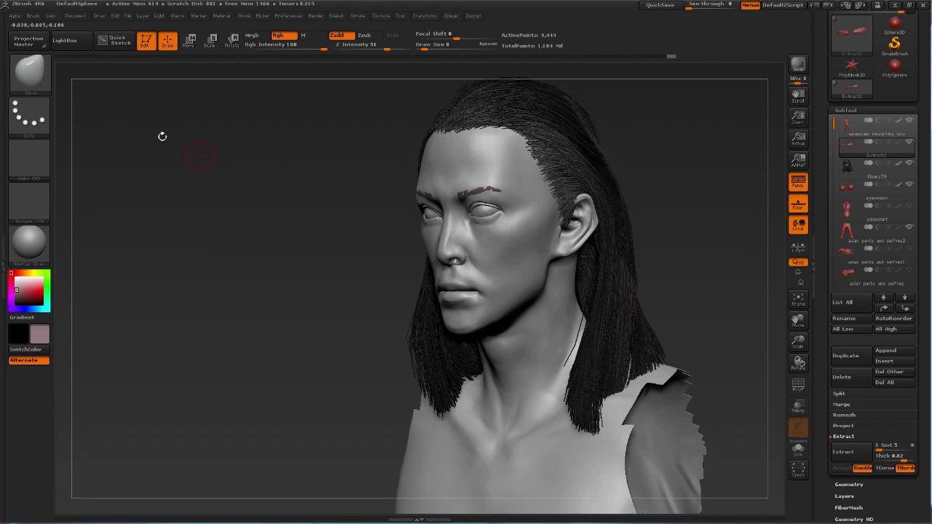
left_click(40, 73)
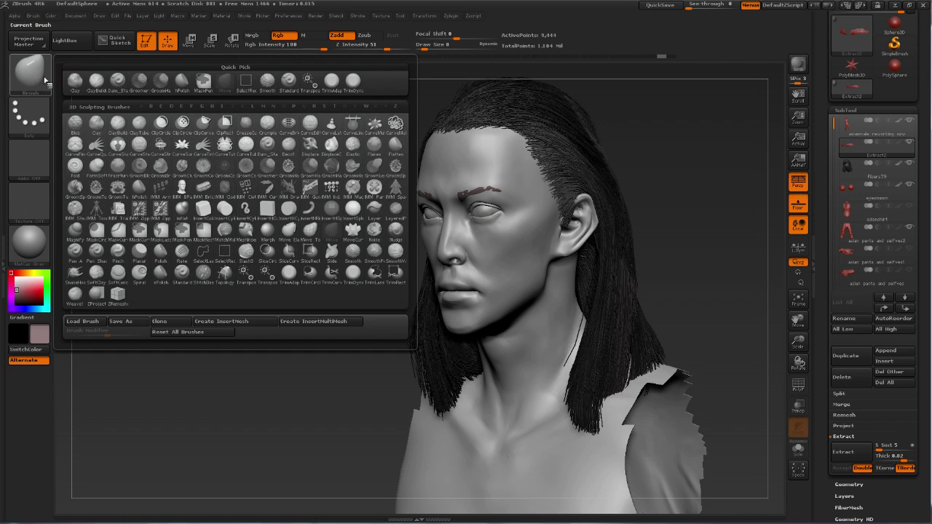
- Select ClayBuildup and activate the 'asianmale reworking now' body subtool, smoothing near the face
left_click(96, 82)
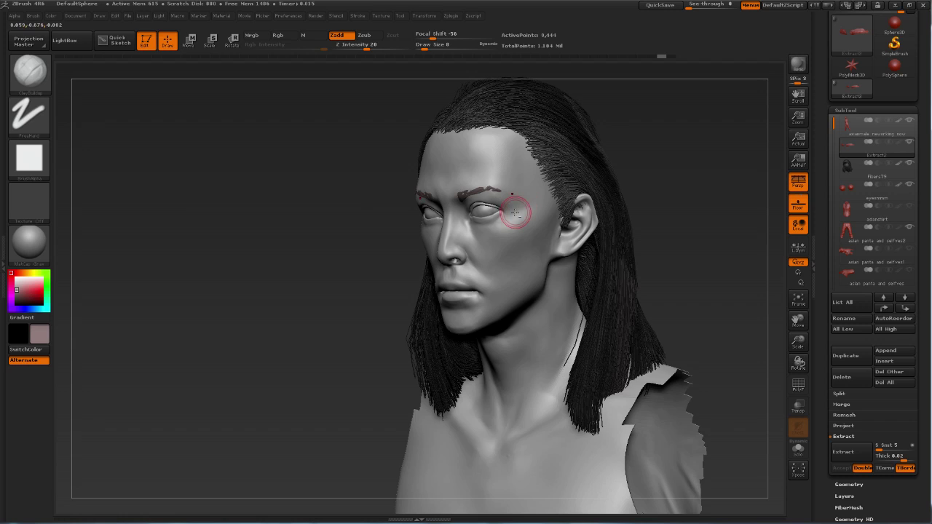
left_click(521, 210, "alt")
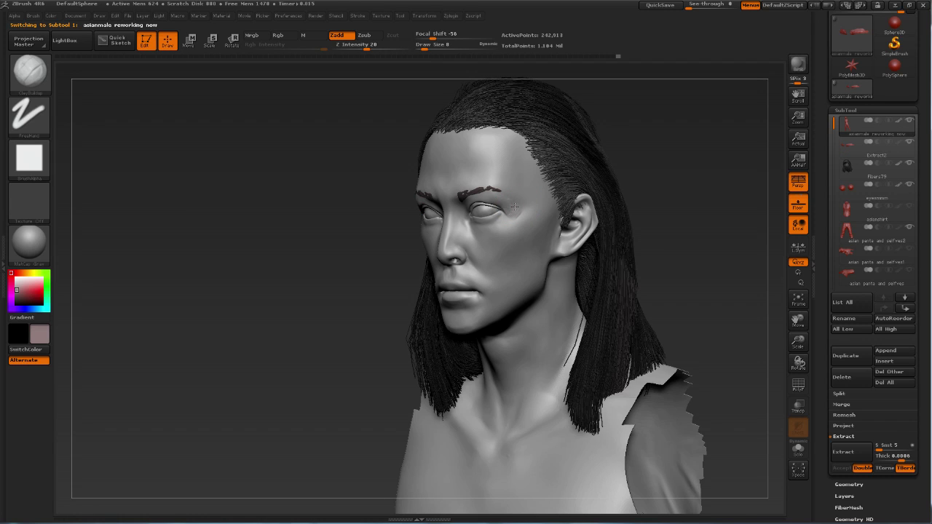
key("shift")
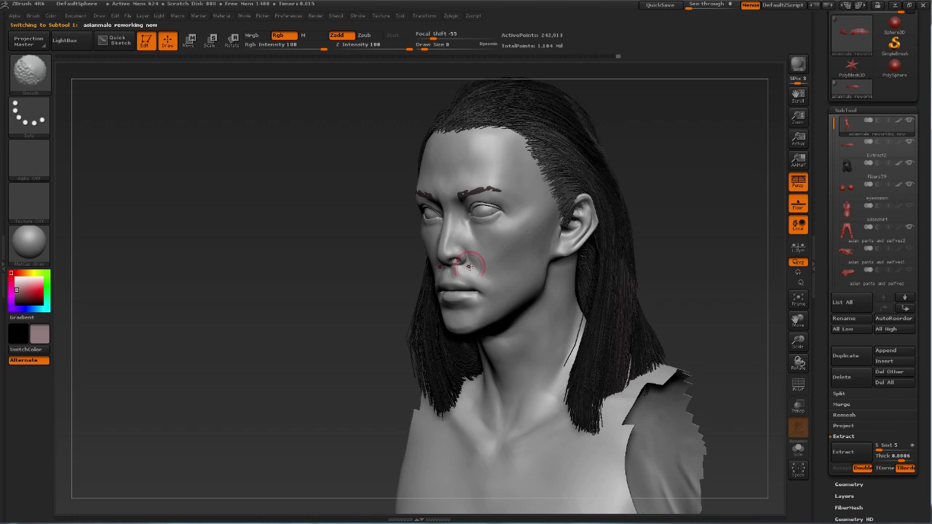
mouse_move(359, 333)
left_mouse_down()
mouse_move(408, 320)
mouse_move(579, 142)
mouse_move(590, 157)
mouse_move(585, 145)
mouse_move(629, 141)
left_mouse_up()
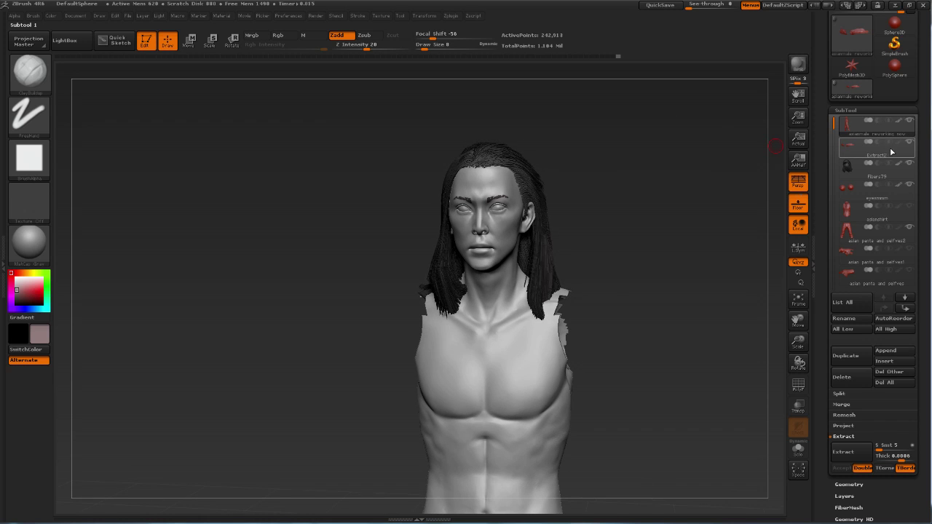
- Make the vest subtool visible and select it for editing
left_click(909, 206)
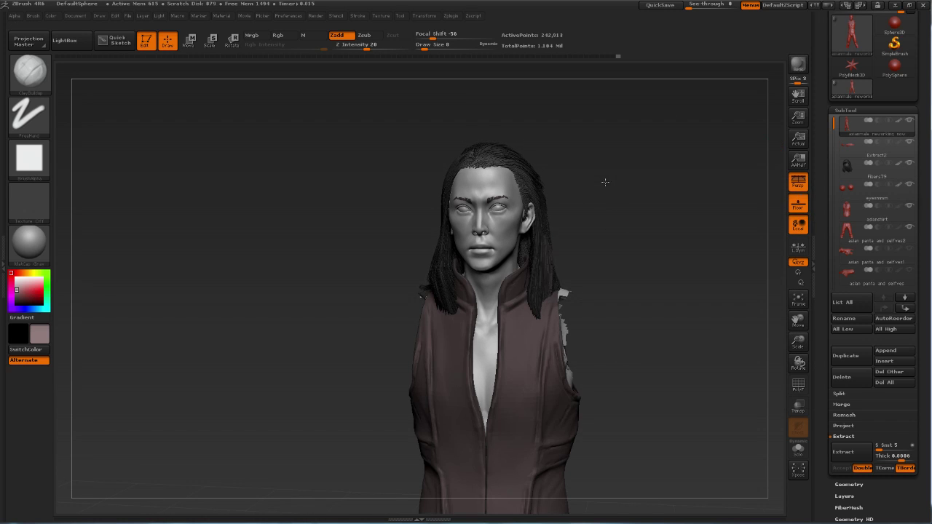
mouse_move(604, 183)
left_mouse_down("alt")
mouse_move(592, 149)
mouse_move(599, 225)
mouse_move(646, 193)
mouse_move(620, 229)
left_mouse_up("alt")
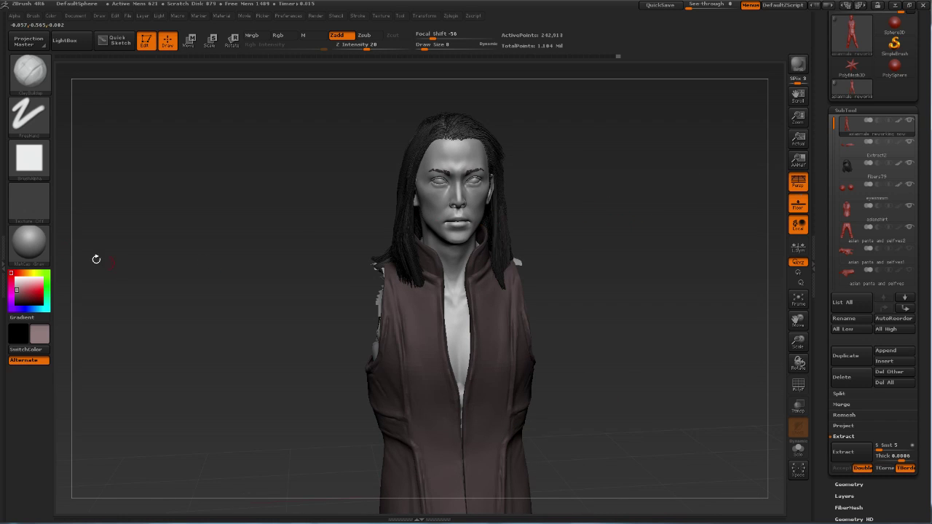
left_click(902, 212)
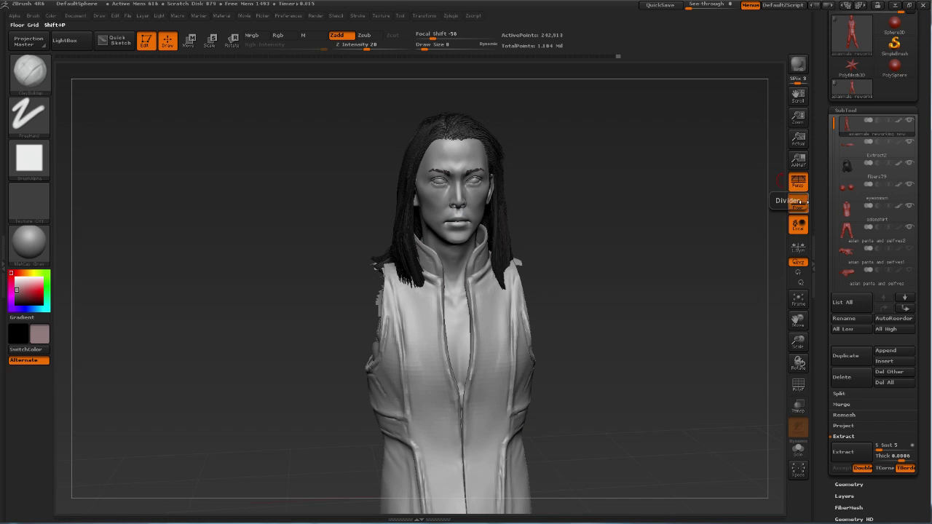
- Zoom in on the head and smooth the collar area, turning the bust toward profile
mouse_move(547, 182)
left_mouse_down()
mouse_move(572, 167)
mouse_move(569, 177)
left_mouse_up()
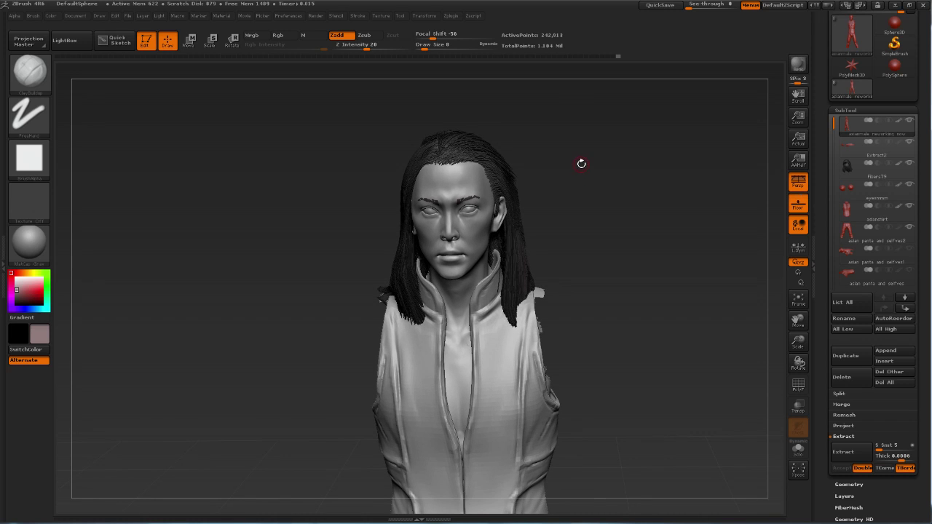
mouse_move(581, 163)
left_mouse_down()
mouse_move(586, 169)
mouse_move(586, 154)
mouse_move(588, 165)
mouse_move(499, 242)
left_mouse_up()
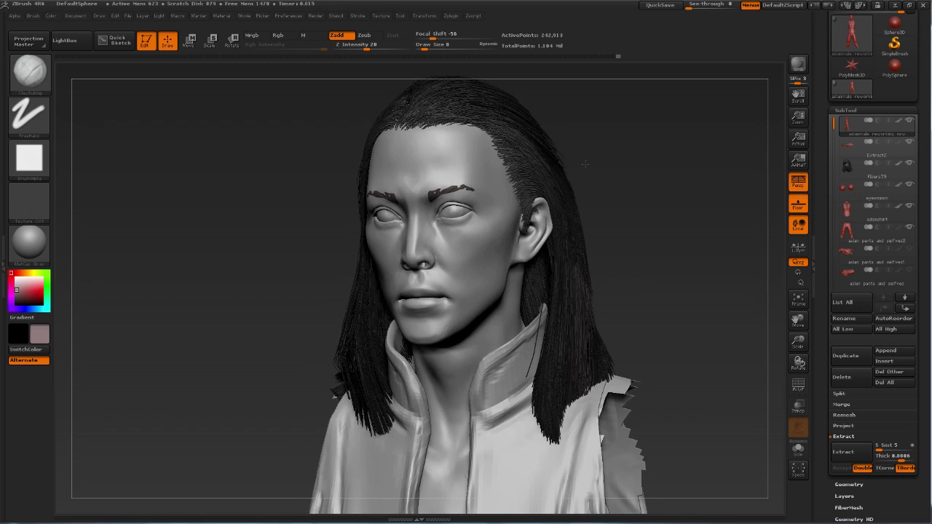
key("shift")
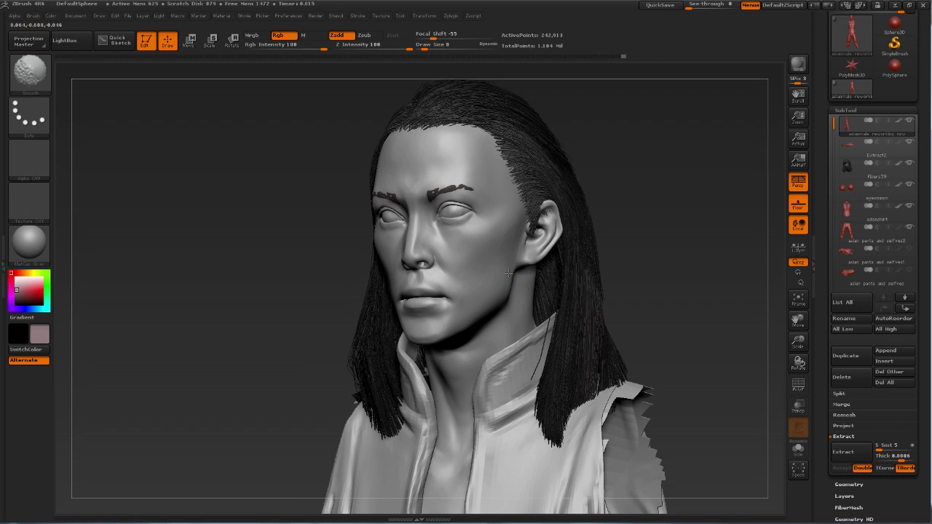
left_click_drag(658, 150, 644, 153)
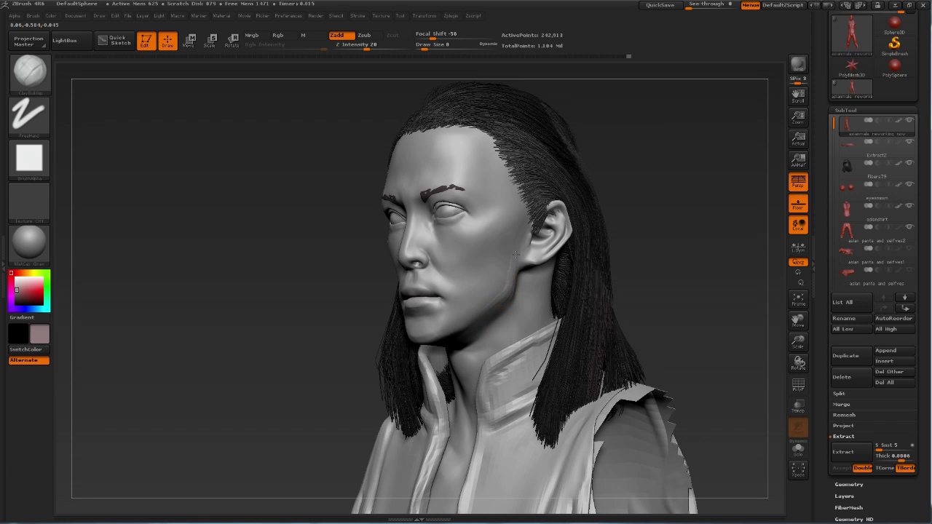
key("shift")
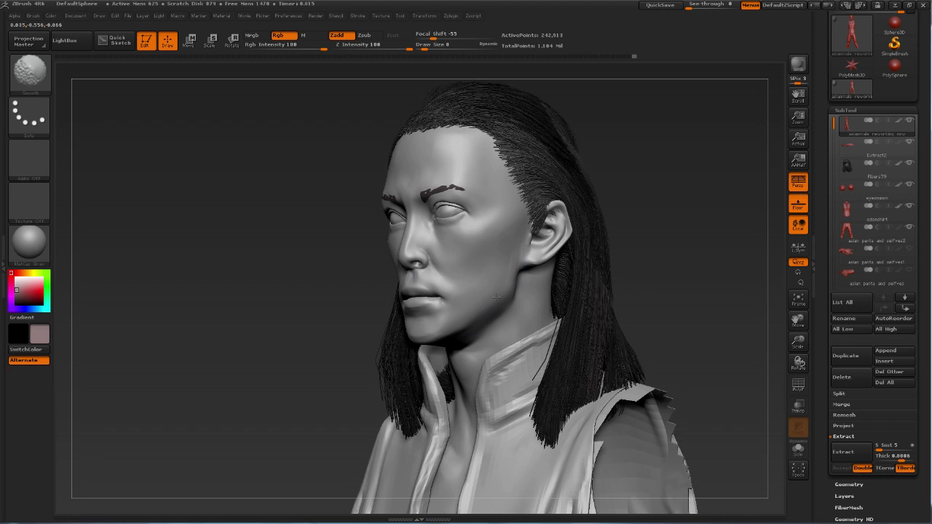
mouse_move(675, 170)
left_mouse_down()
mouse_move(617, 117)
mouse_move(587, 187)
mouse_move(596, 209)
left_mouse_up()
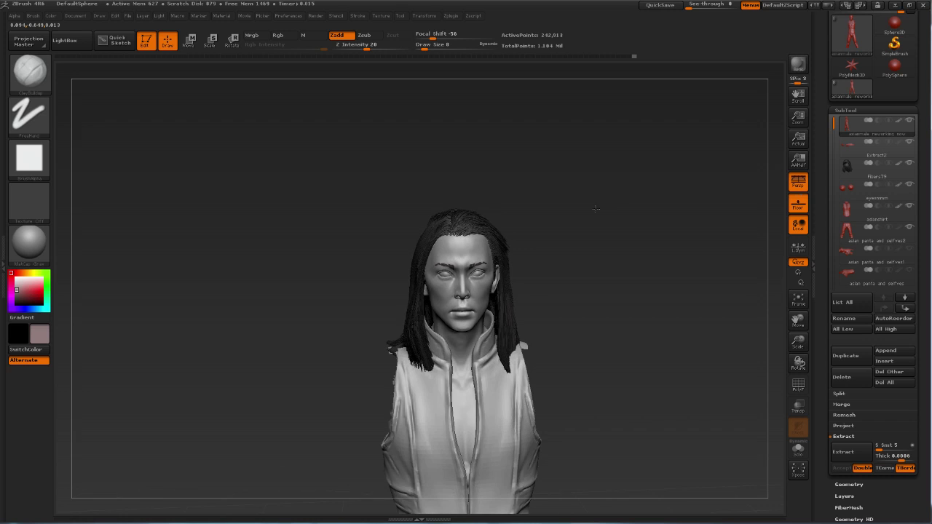
- Restore the ZBrush window to a smaller size and turn the bust to a frontal view
left_click(907, 6)
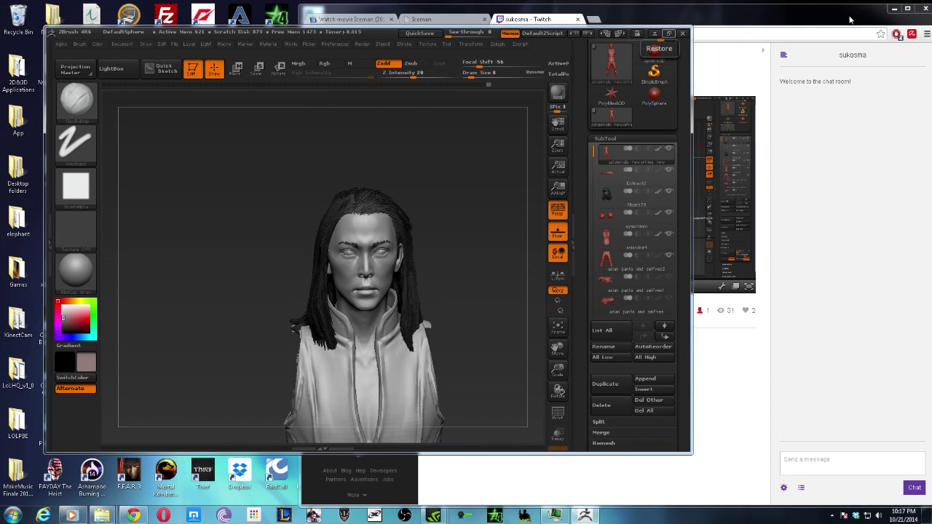
mouse_move(500, 256)
left_mouse_down("alt")
mouse_move(435, 220)
mouse_move(412, 222)
mouse_move(456, 182)
mouse_move(407, 255)
left_mouse_up("alt")
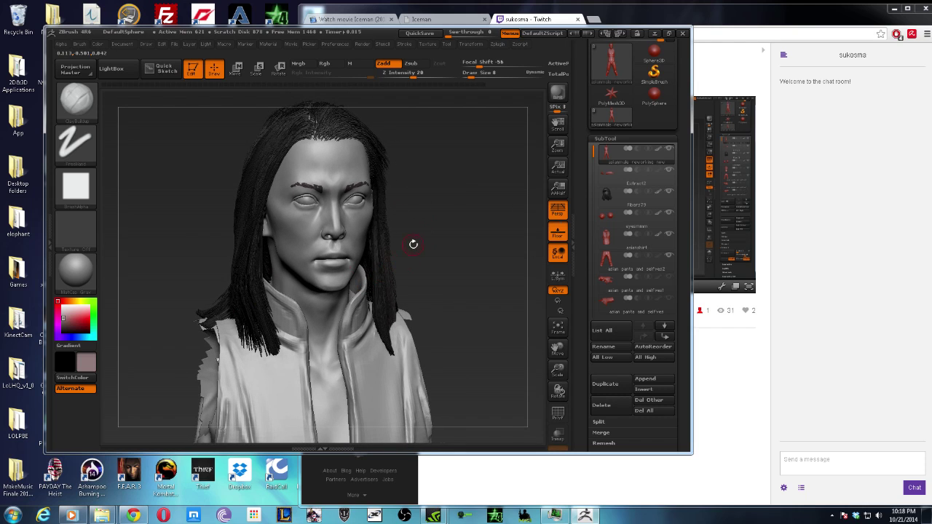
left_click_drag(454, 228, 457, 227)
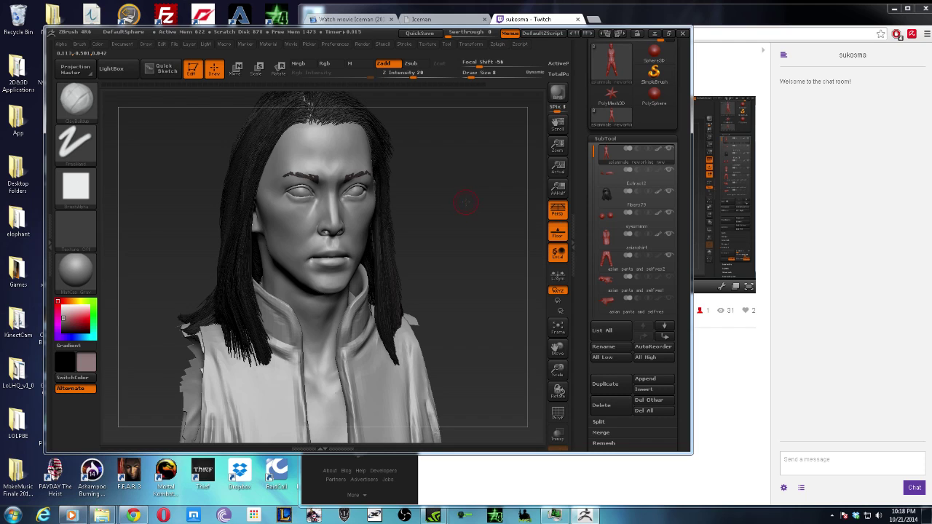
left_click_drag(466, 202, 456, 204)
- Build up both cheeks near the ears, smooth them, and return to ClayBuildup
left_click_drag(376, 193, 373, 211)
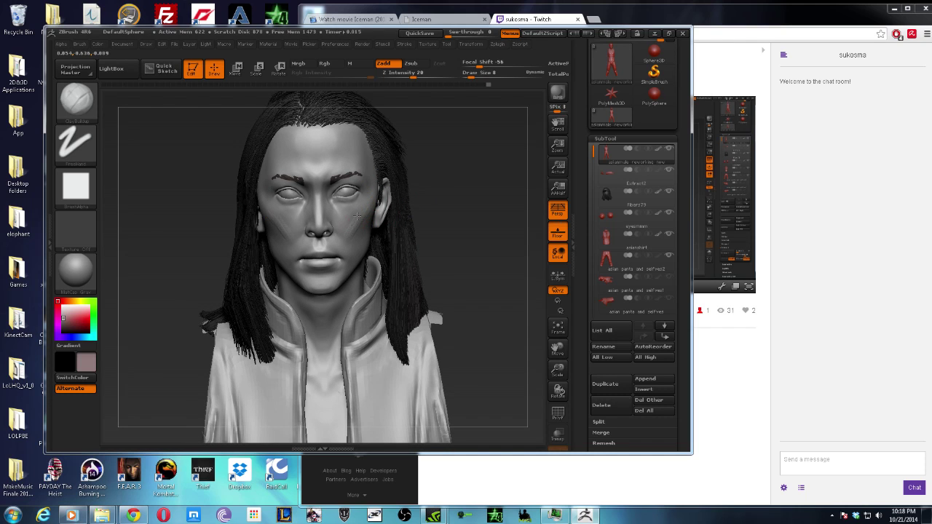
key("shift")
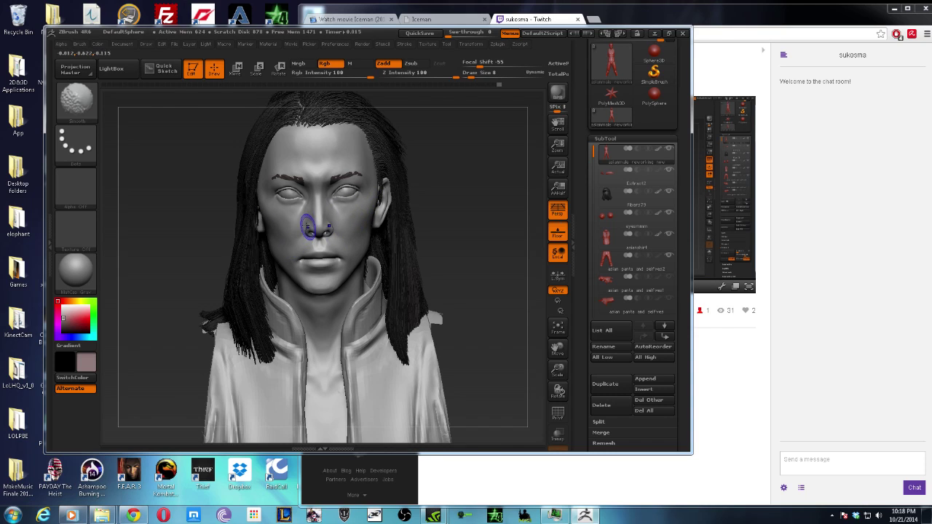
left_click_drag(289, 221, 323, 177)
left_click_drag(454, 156, 423, 166)
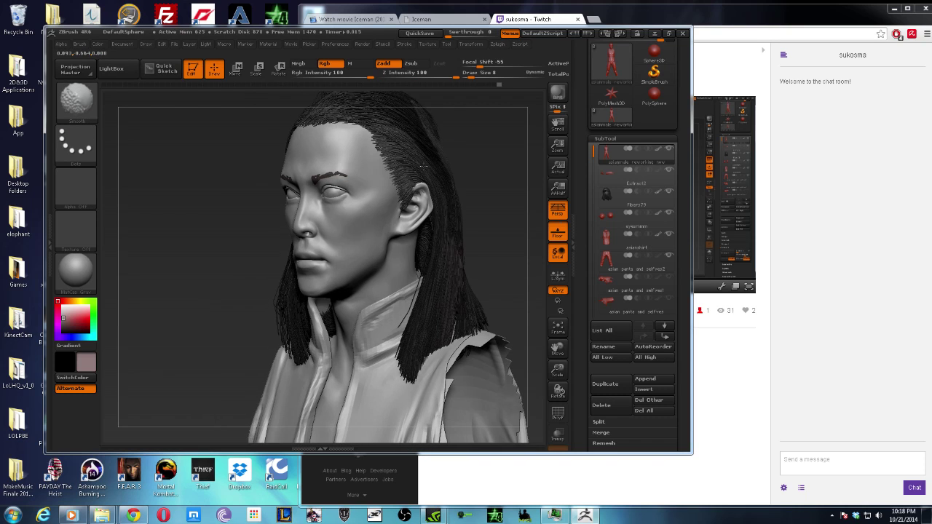
key("b")
key("c")
key("b")
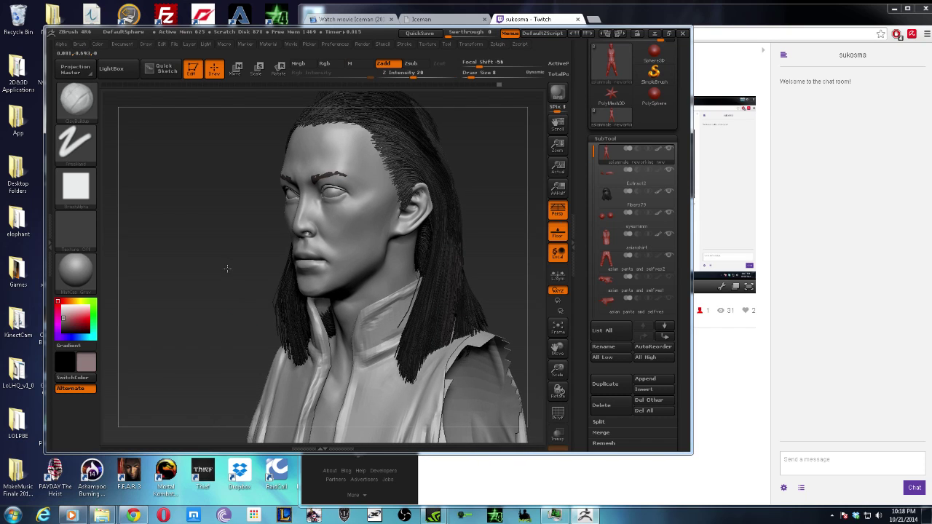
- Review the head and chest up close and make the Fibers79 hair subtool active
mouse_move(240, 256)
left_mouse_down()
mouse_move(225, 253)
mouse_move(228, 261)
mouse_move(412, 166)
left_mouse_up()
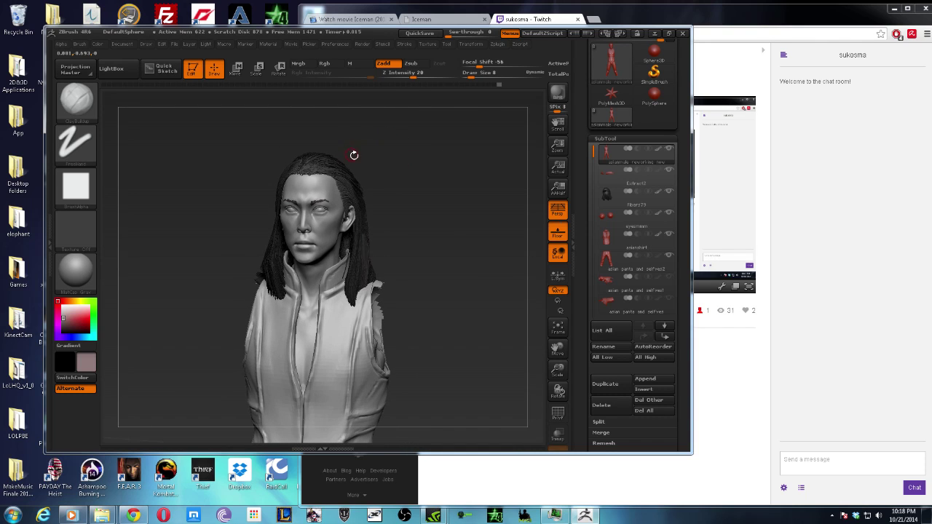
mouse_move(405, 140)
left_mouse_down()
mouse_move(432, 173)
mouse_move(436, 250)
mouse_move(416, 177)
mouse_move(386, 171)
mouse_move(448, 133)
mouse_move(412, 141)
mouse_move(395, 200)
mouse_move(379, 146)
mouse_move(387, 165)
left_mouse_up()
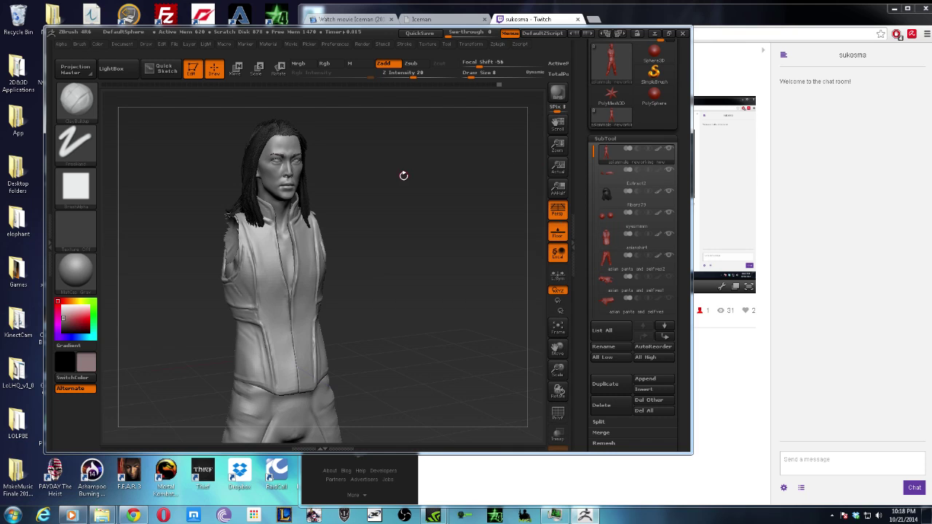
mouse_move(403, 175)
left_mouse_down("alt")
mouse_move(381, 188)
mouse_move(431, 153)
mouse_move(426, 208)
mouse_move(425, 193)
left_mouse_up("alt")
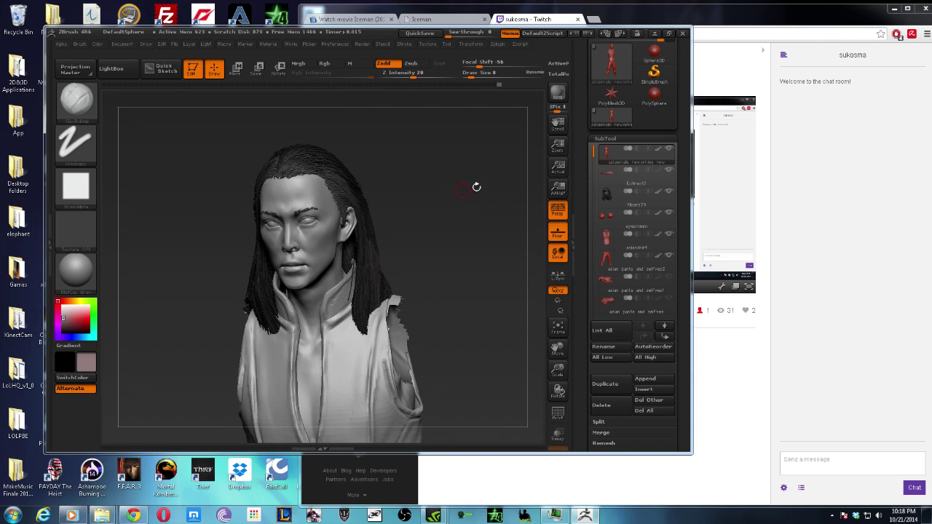
left_click(659, 193)
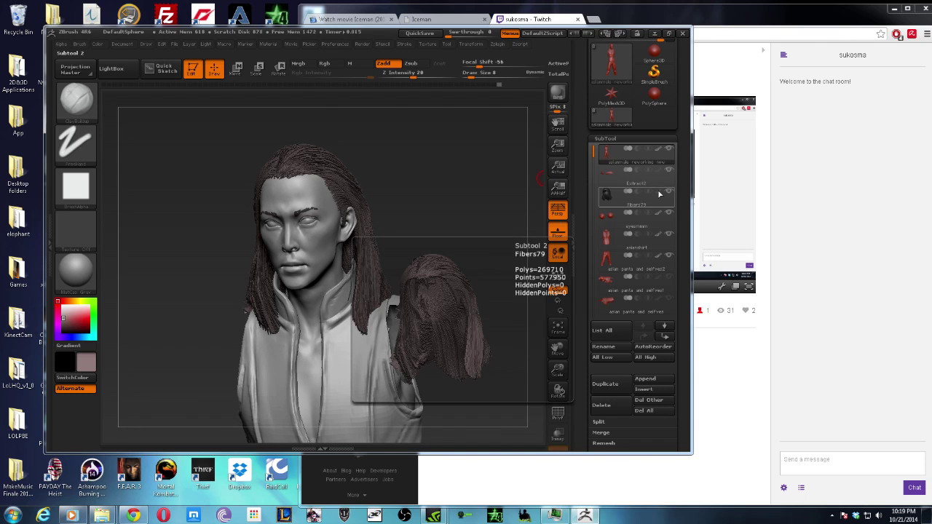
- Make Fibers79 the active subtool and colour the hair red, trying a pink tint along the way
left_click(659, 193)
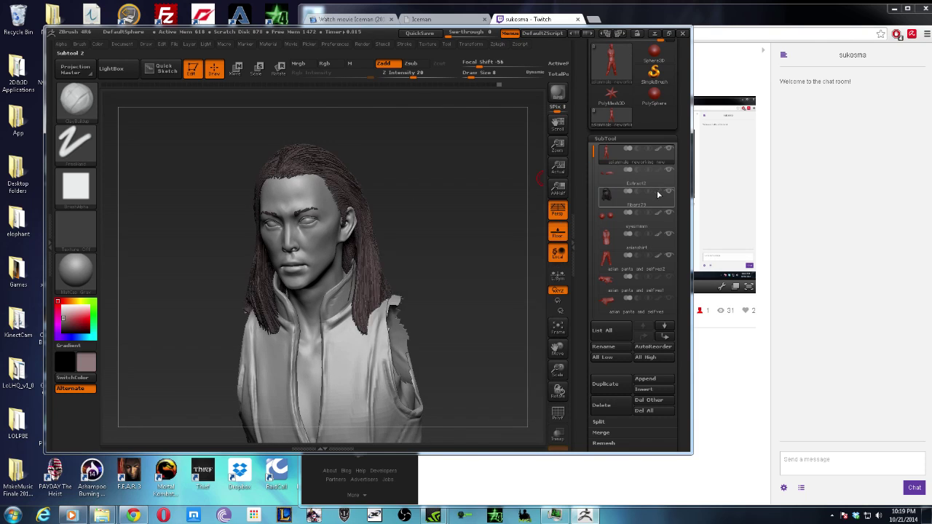
left_click_drag(71, 314, 79, 318)
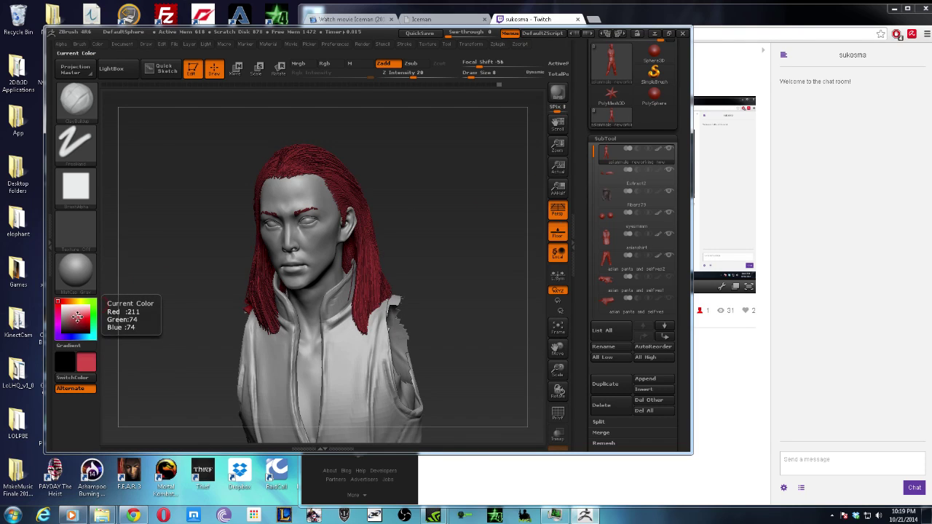
left_click_drag(79, 317, 80, 315)
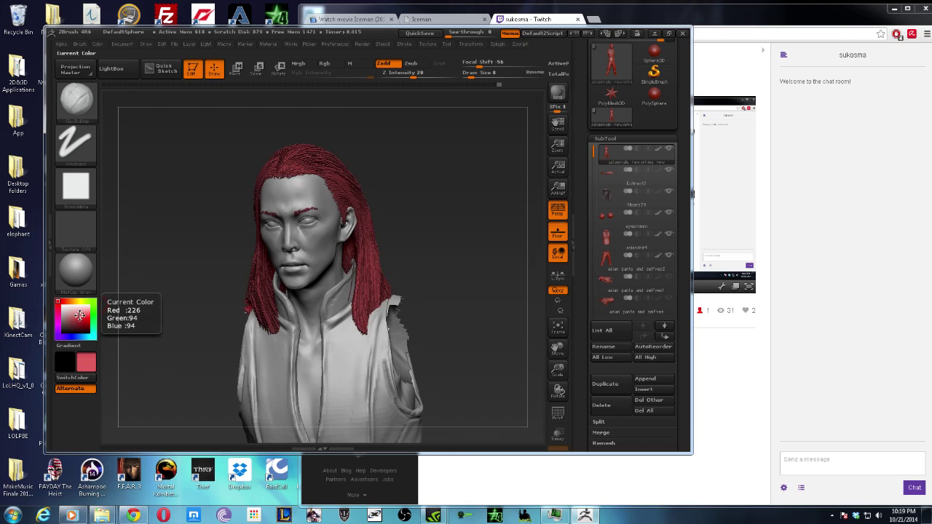
left_click_drag(179, 246, 169, 255, "shift")
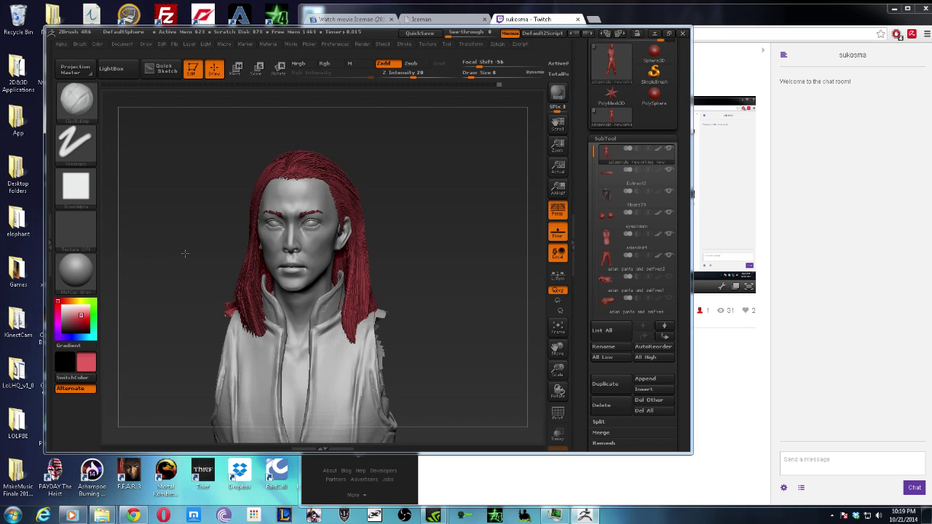
left_click_drag(185, 254, 175, 256)
left_click(82, 321)
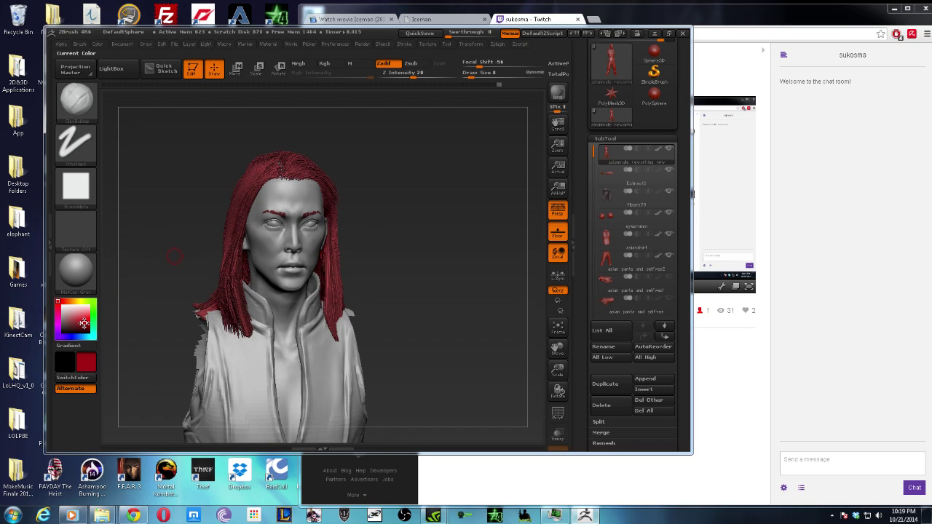
left_click(84, 323)
left_click(81, 318)
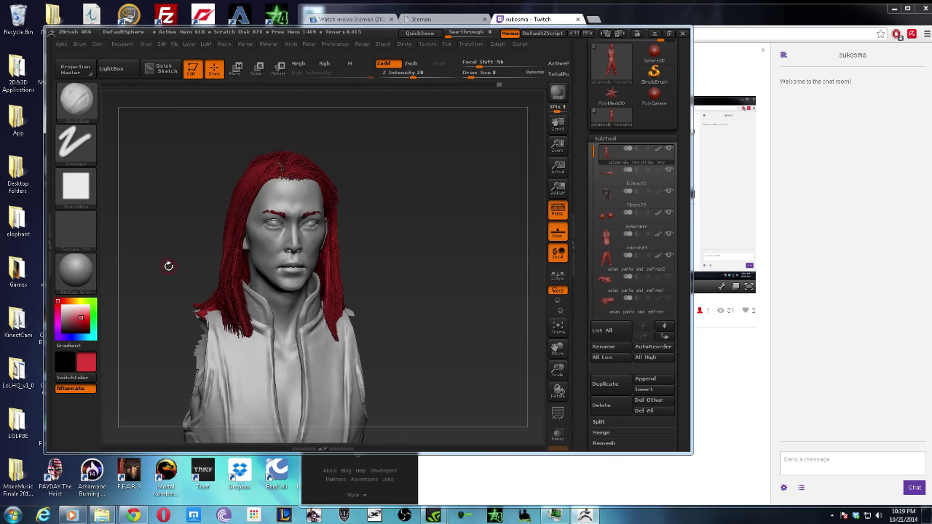
- Check the red hair from several angles, then darken it to a deep maroon
left_click_drag(161, 260, 152, 260)
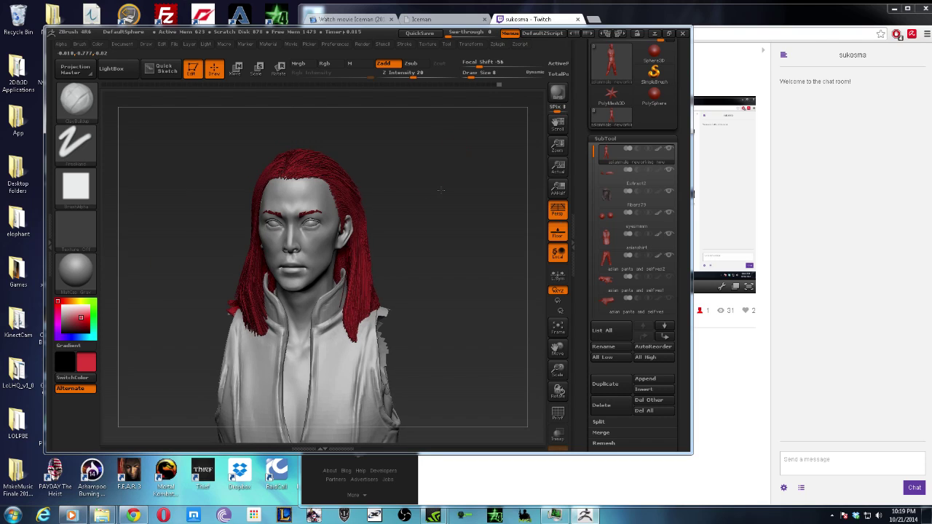
mouse_move(432, 184)
left_mouse_down()
mouse_move(426, 203)
mouse_move(413, 188)
left_mouse_up()
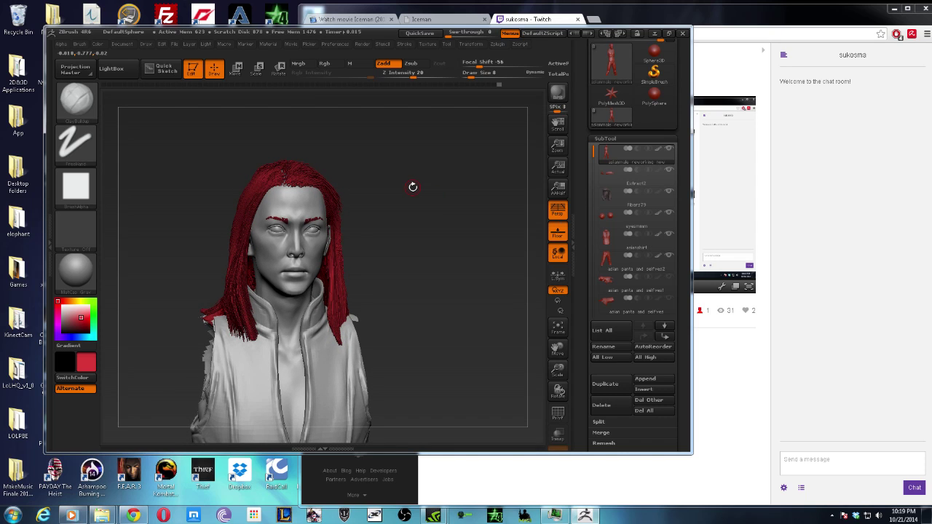
mouse_move(445, 261)
left_mouse_down()
mouse_move(434, 264)
mouse_move(432, 248)
left_mouse_up()
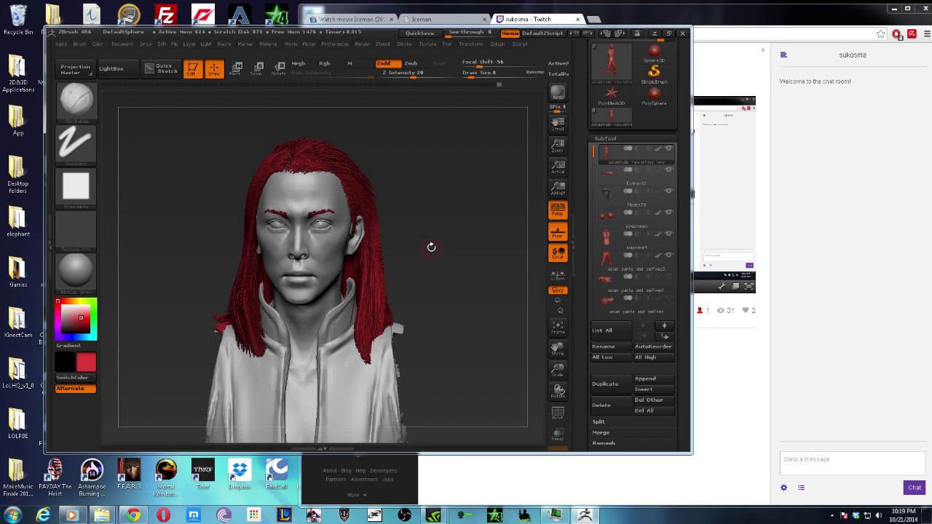
left_click_drag(421, 189, 435, 210)
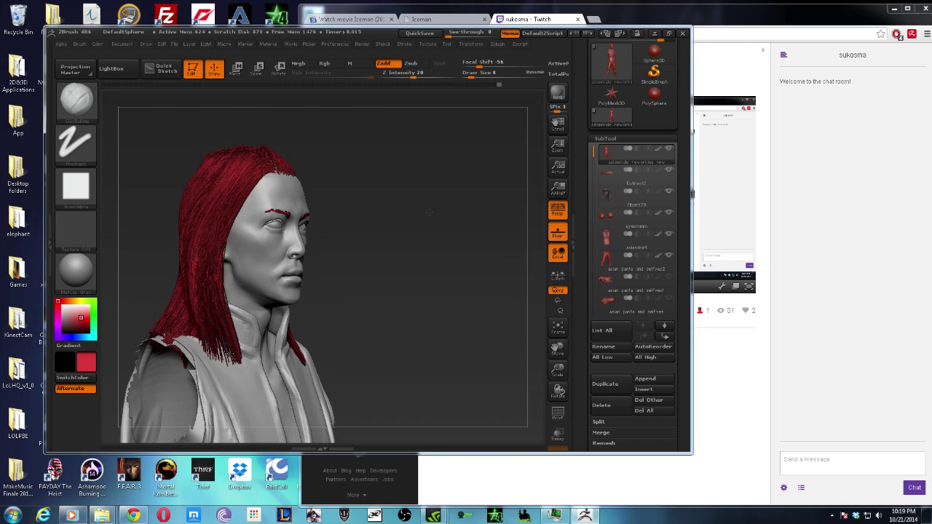
mouse_move(435, 210)
left_mouse_down()
mouse_move(418, 229)
mouse_move(343, 241)
mouse_move(379, 240)
mouse_move(272, 255)
left_mouse_up()
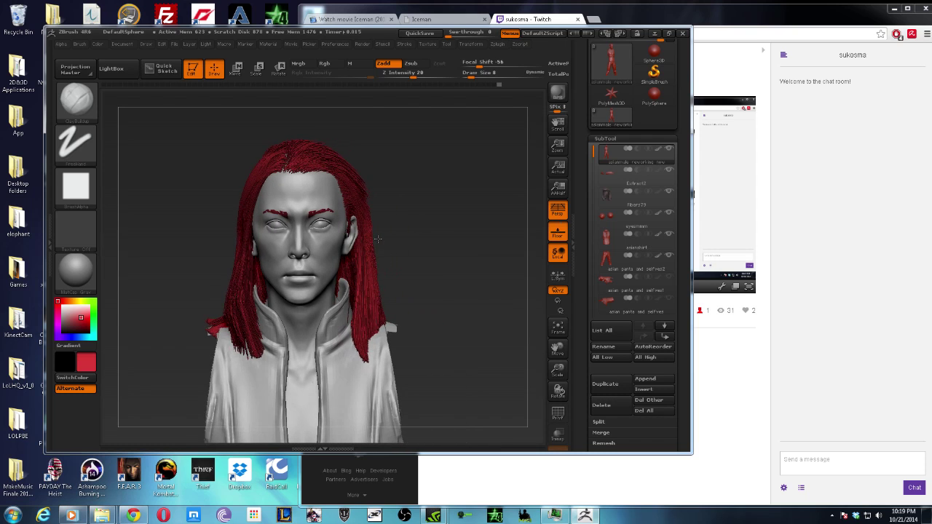
left_click_drag(85, 320, 76, 325)
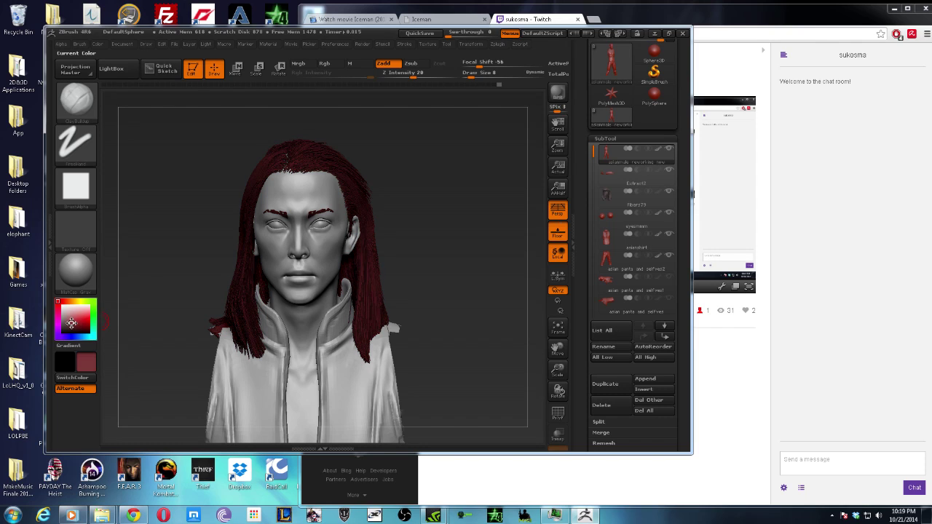
- Try greyish and darker tones for the hair colour
left_click(64, 326)
left_click_drag(64, 325, 74, 325)
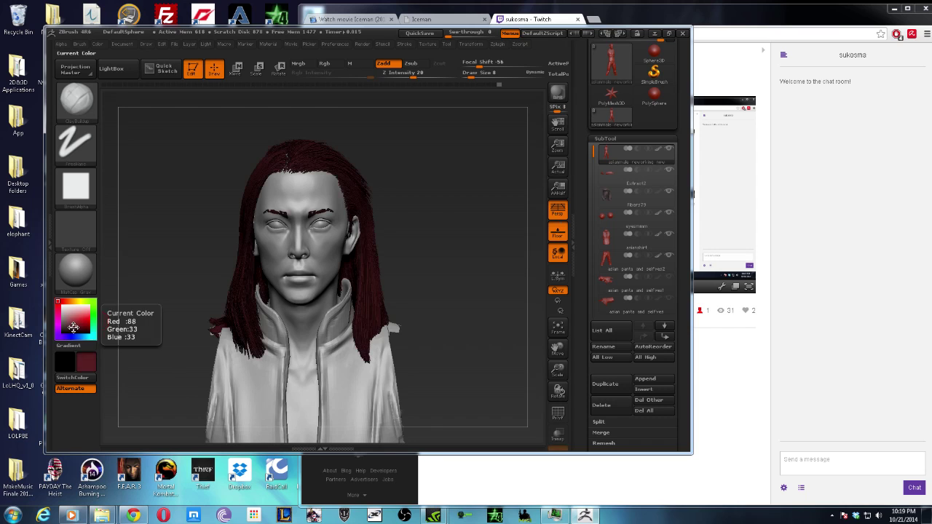
left_click(76, 272)
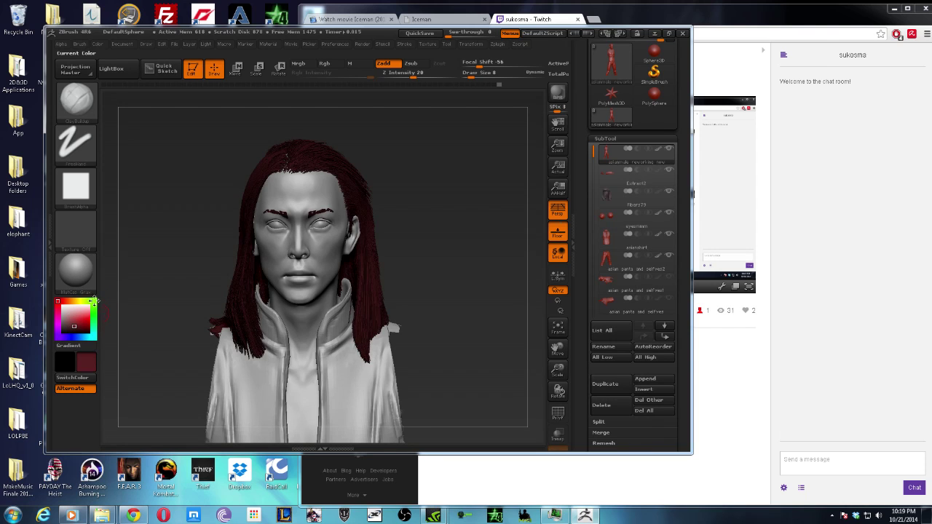
- Apply the Blinn material to the model and set the hair to a neutral dark grey
left_click(76, 272)
left_click(173, 398)
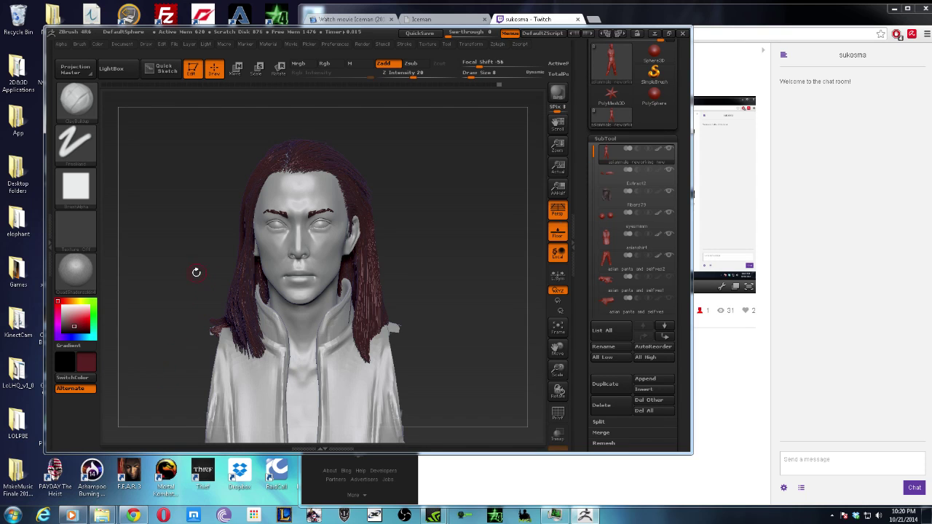
left_click_drag(196, 272, 272, 152)
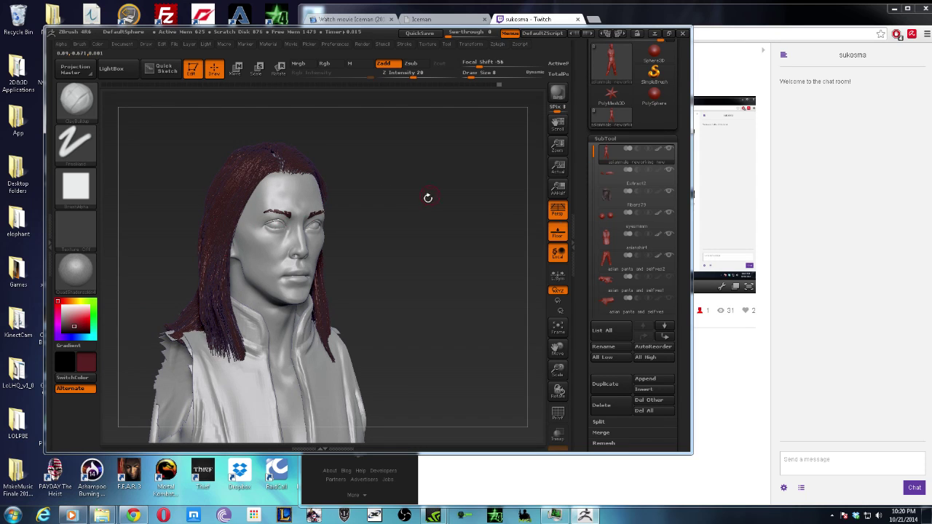
left_click_drag(445, 205, 407, 237)
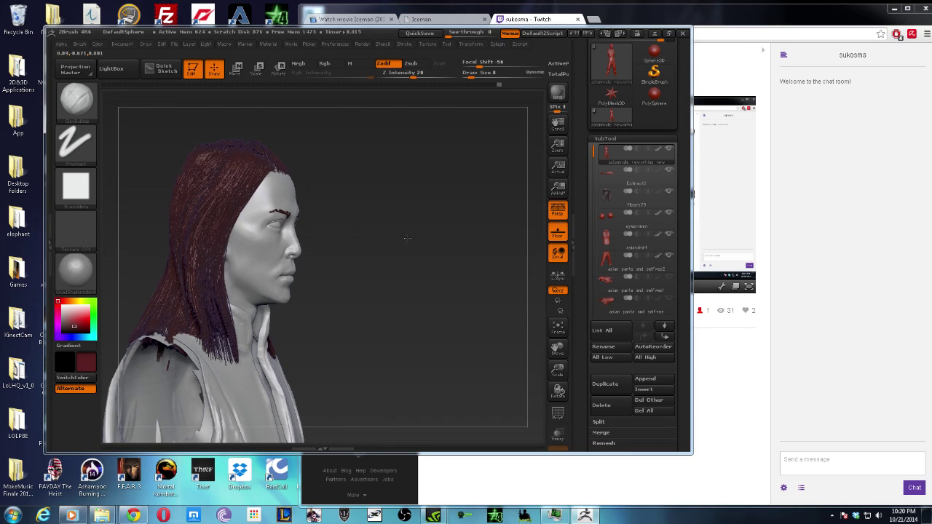
mouse_move(388, 175)
left_mouse_down()
mouse_move(391, 196)
mouse_move(418, 206)
mouse_move(401, 223)
mouse_move(419, 215)
mouse_move(381, 243)
mouse_move(403, 252)
mouse_move(395, 235)
mouse_move(435, 197)
left_mouse_up()
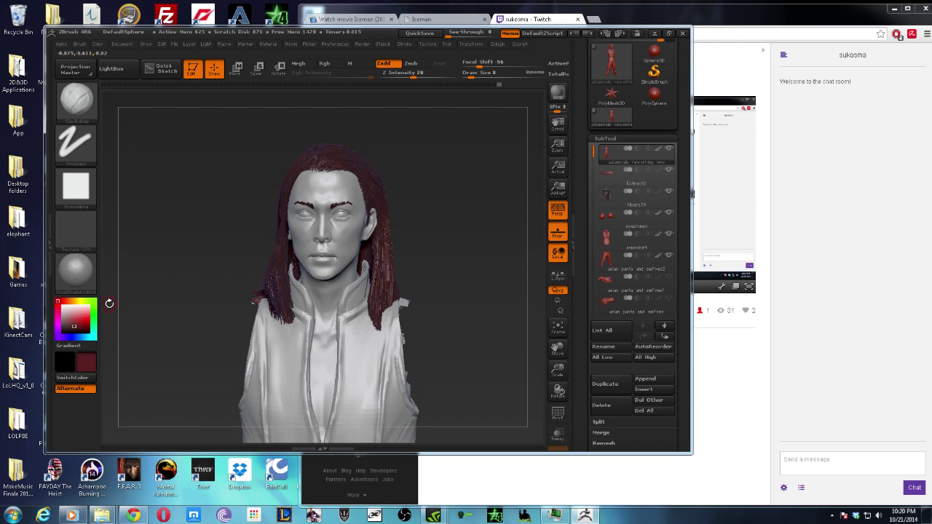
mouse_move(457, 217)
left_mouse_down()
mouse_move(442, 233)
mouse_move(426, 229)
left_mouse_up()
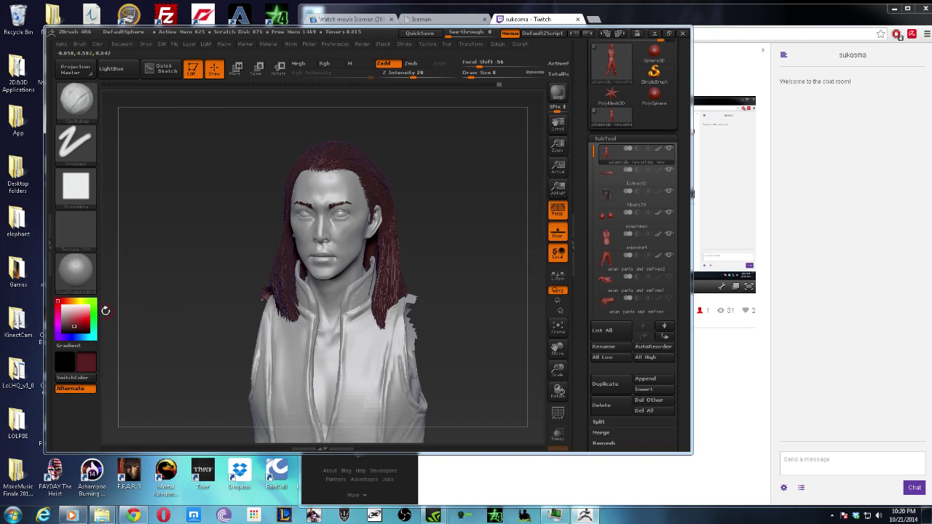
left_click(60, 305)
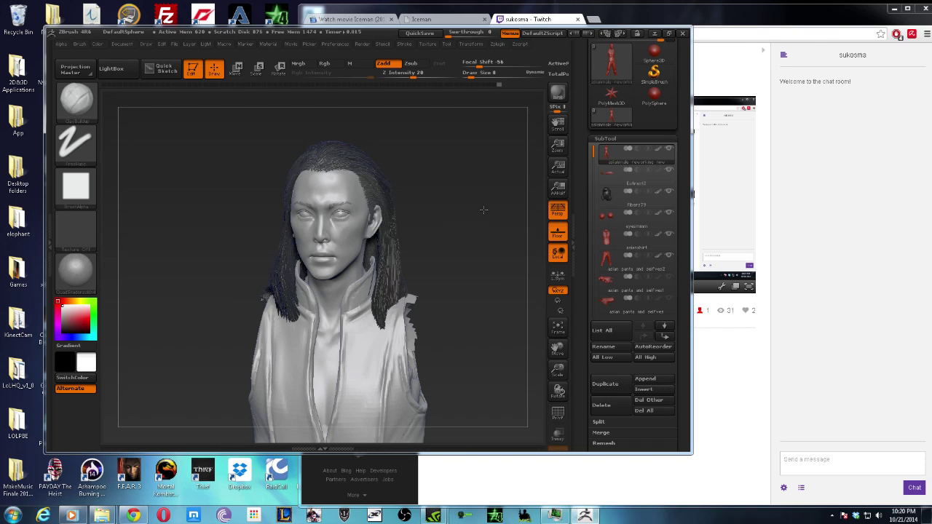
- Pick a reddish colour for the eyebrows and check the head from the front
left_click_drag(182, 328, 133, 330)
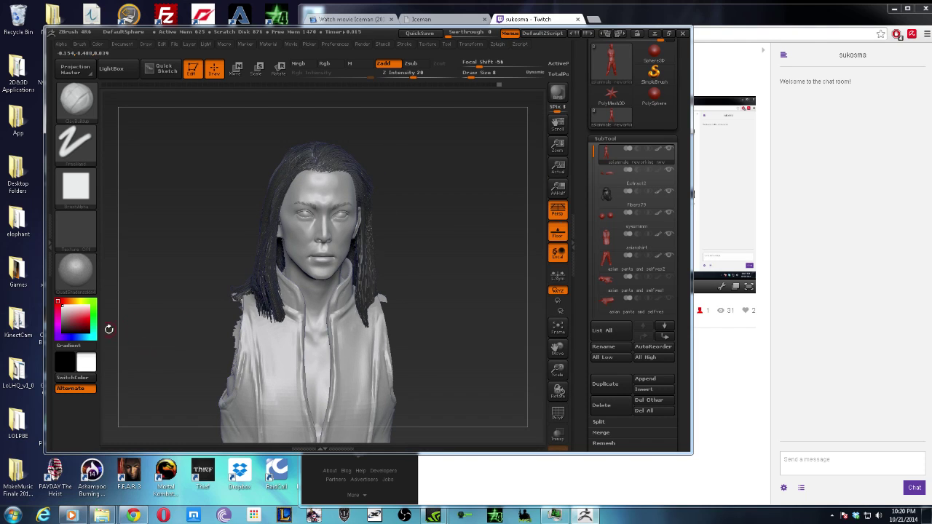
left_click(72, 317)
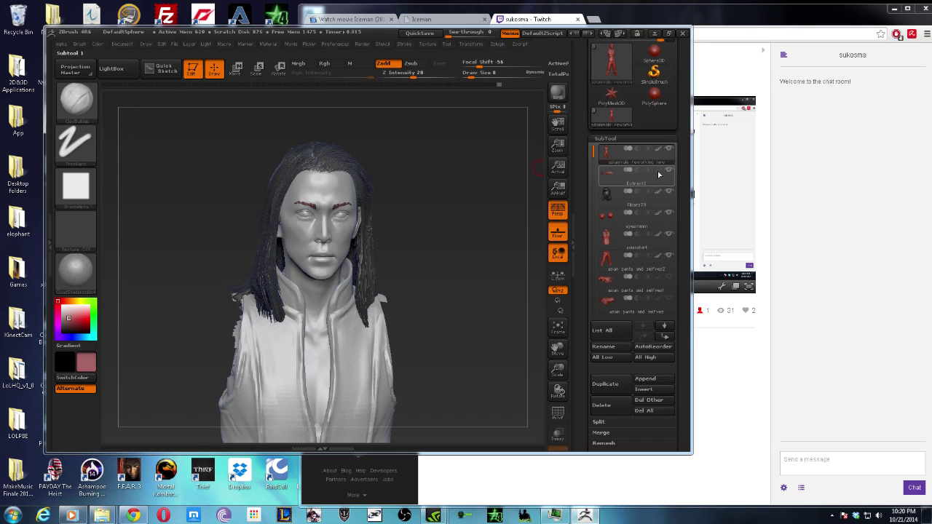
mouse_move(632, 174)
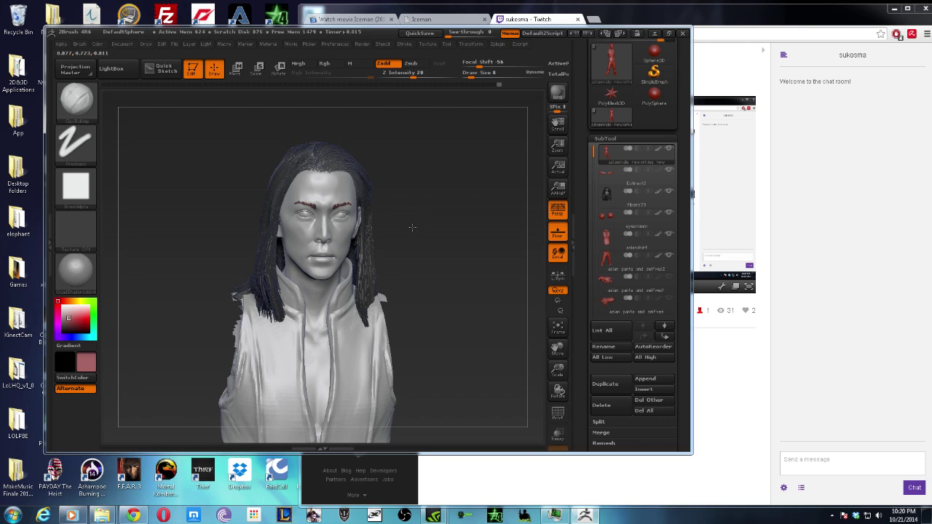
left_click_drag(418, 226, 458, 203)
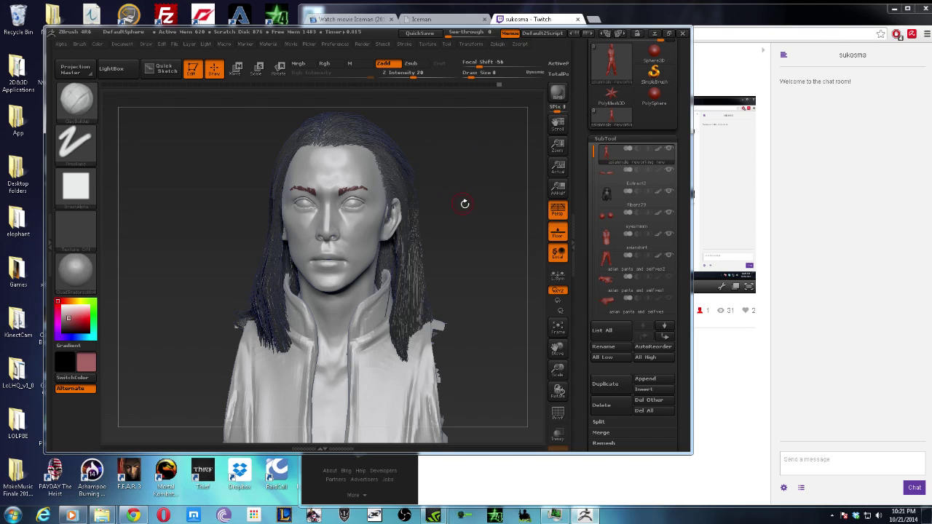
mouse_move(475, 214)
left_mouse_down("alt")
mouse_move(444, 211)
mouse_move(450, 222)
mouse_move(433, 197)
mouse_move(425, 206)
mouse_move(423, 220)
mouse_move(461, 241)
mouse_move(464, 265)
mouse_move(455, 249)
left_mouse_up("alt")
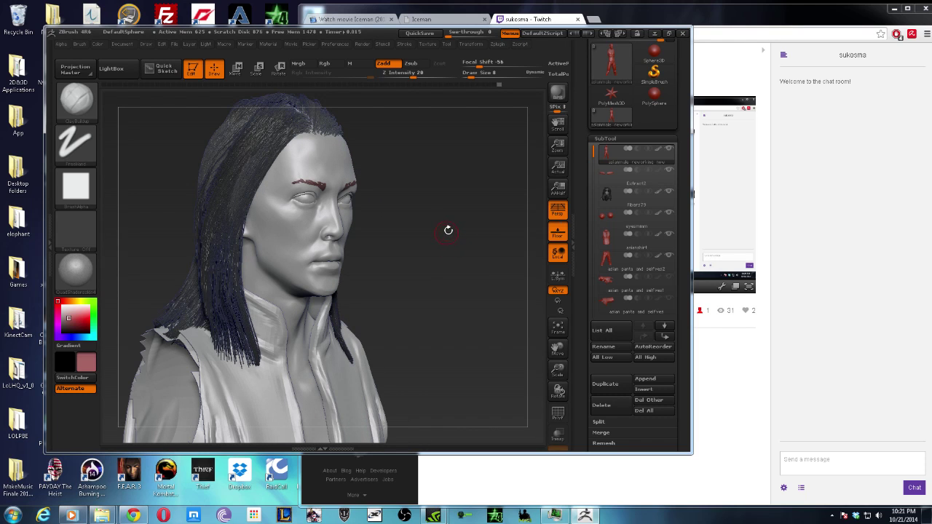
left_click_drag(469, 242, 458, 217)
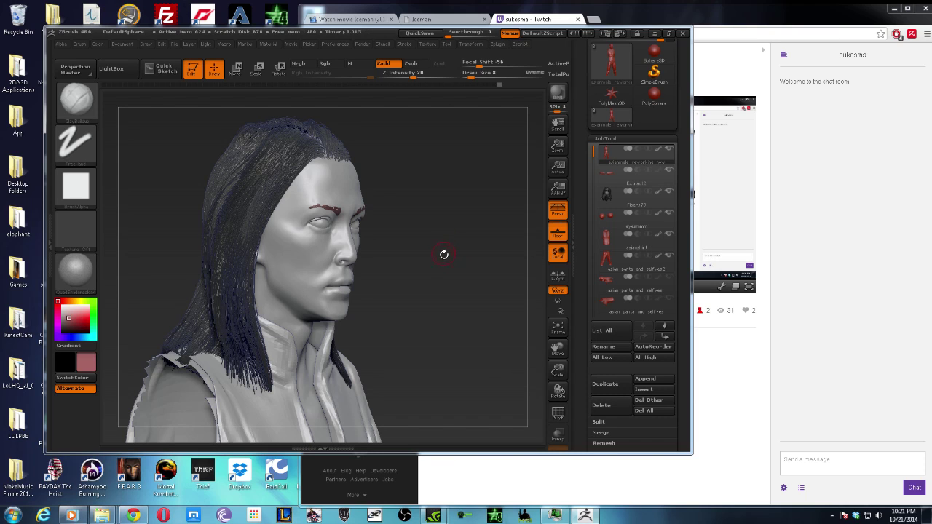
mouse_move(443, 254)
left_mouse_down()
mouse_move(412, 252)
mouse_move(482, 194)
left_mouse_up()
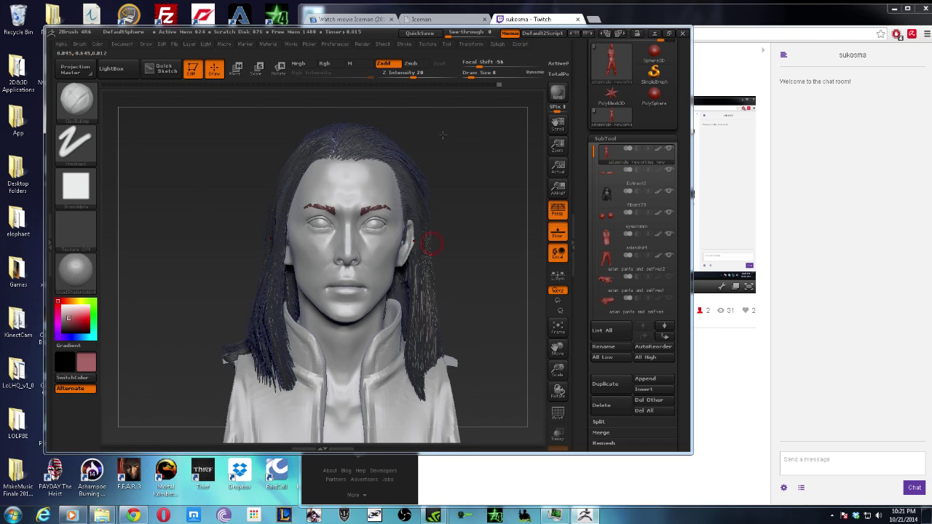
key("f")
mouse_move(427, 222)
left_mouse_down()
mouse_move(436, 247)
mouse_move(436, 230)
left_mouse_up()
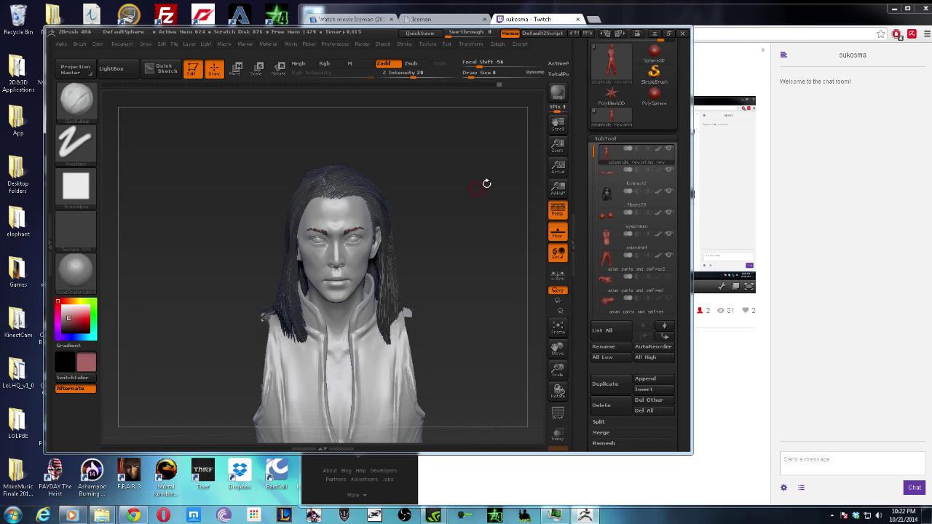
mouse_move(633, 172)
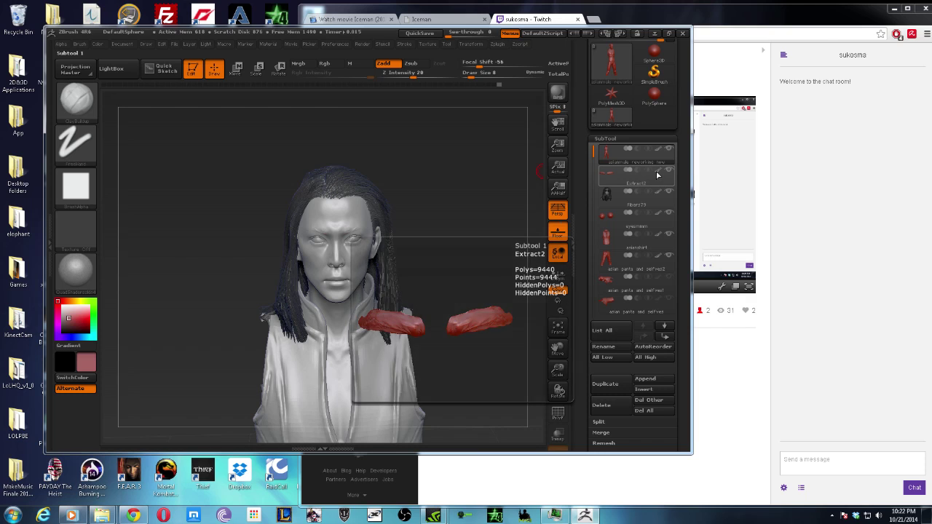
- Switch the paint colour from bright red to a slightly lightened muted pink skin tone
mouse_move(466, 243)
left_mouse_down()
mouse_move(478, 237)
mouse_move(474, 255)
left_mouse_up()
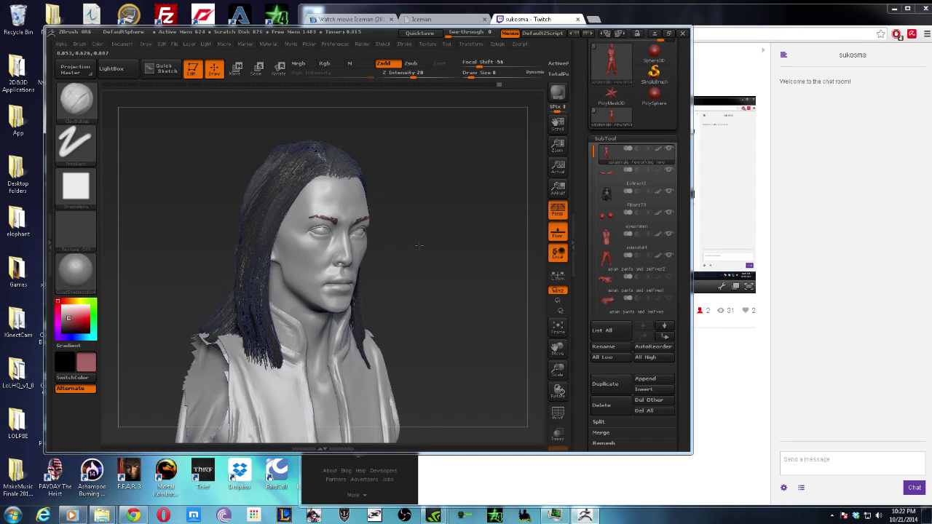
left_click_drag(394, 244, 384, 253)
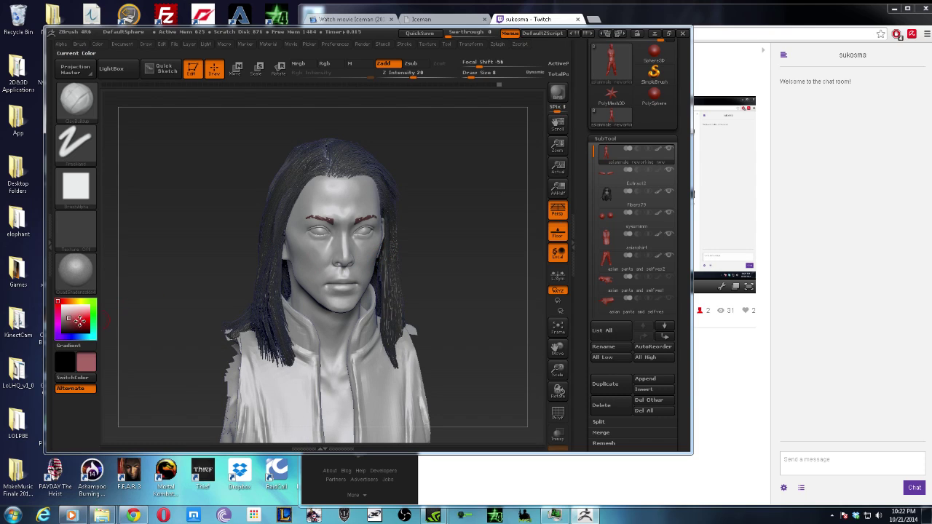
left_click(81, 317)
left_click(71, 315)
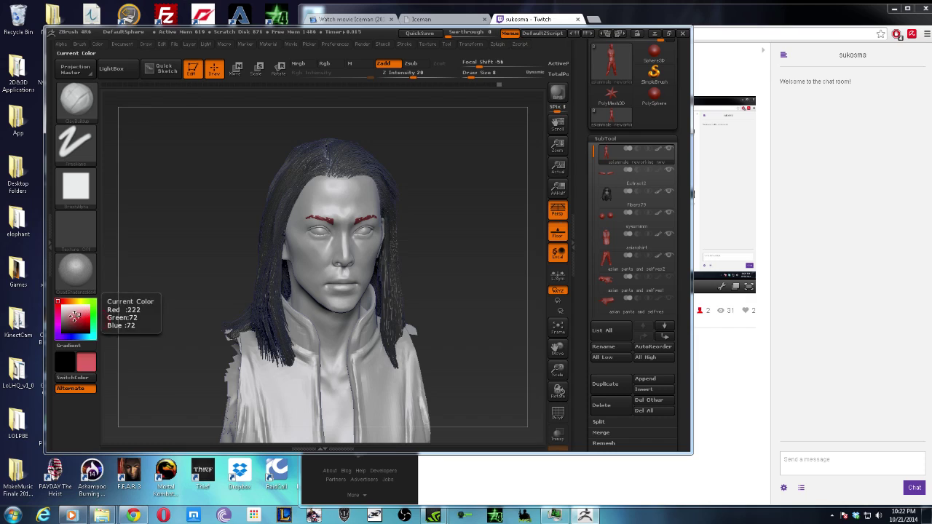
left_click(67, 316)
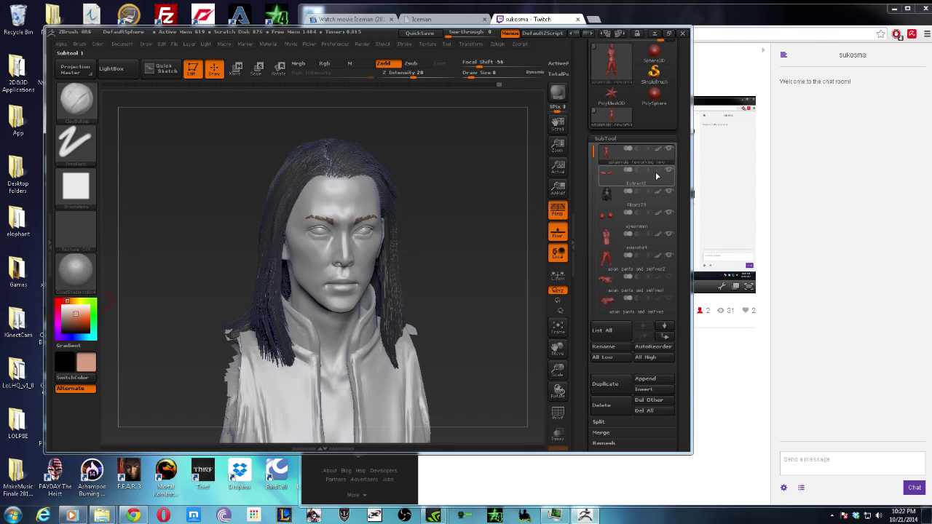
mouse_move(632, 154)
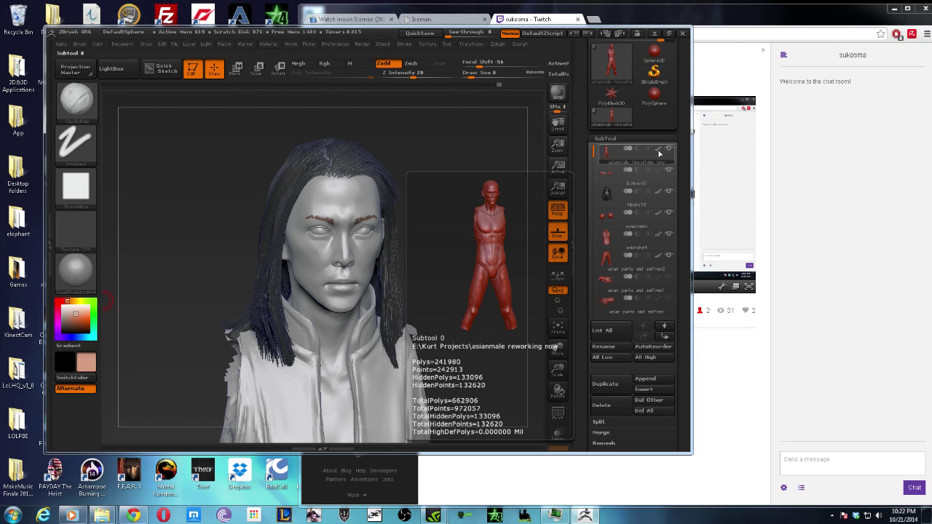
- Enable Colorize on Subtool 0 to show the brown skin, frame the bust, and open the material library
left_click(658, 152)
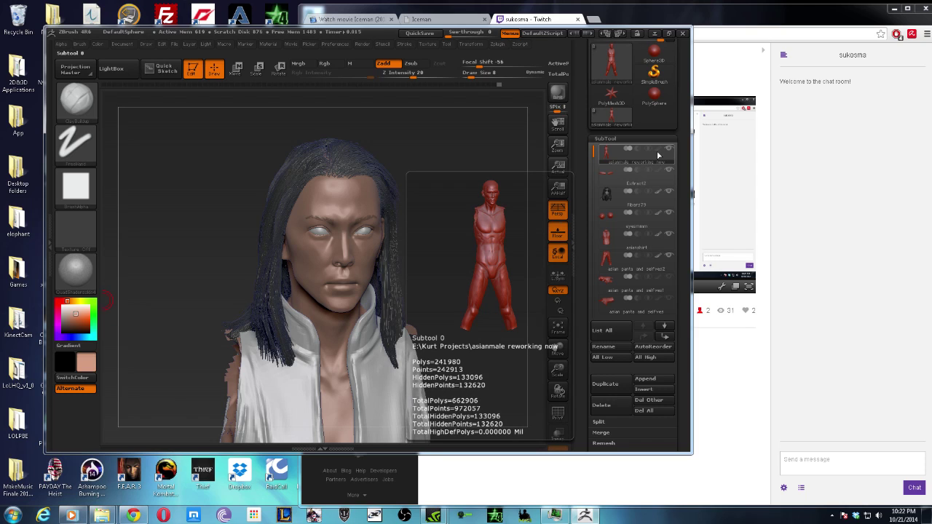
mouse_move(437, 201)
left_mouse_down("shift")
mouse_move(434, 211)
mouse_move(448, 206)
left_mouse_up("shift")
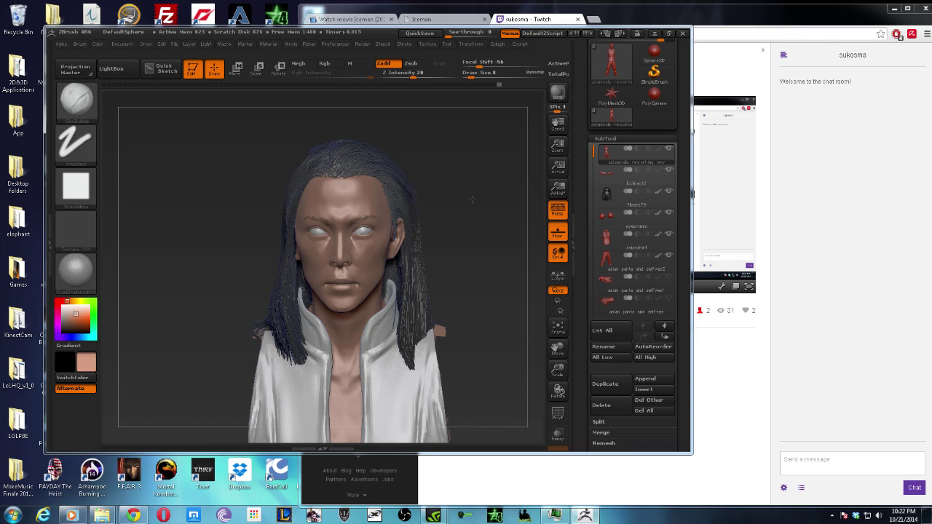
mouse_move(472, 198)
left_mouse_down()
mouse_move(458, 201)
mouse_move(466, 178)
left_mouse_up()
left_click_drag(445, 123, 438, 218)
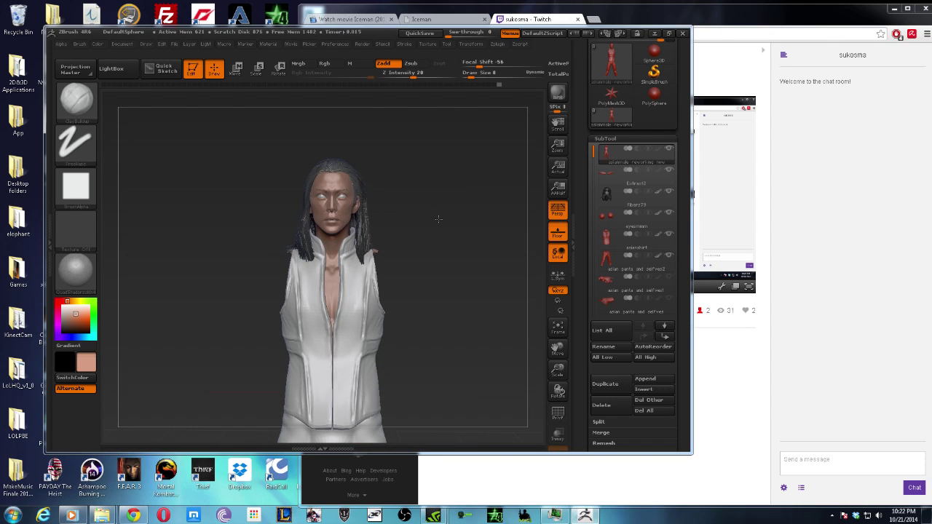
key("f")
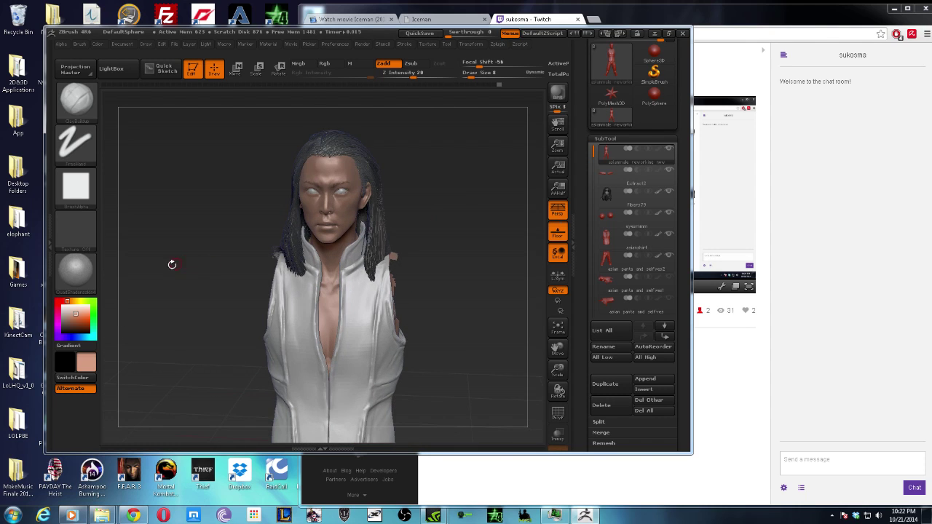
left_click(83, 270)
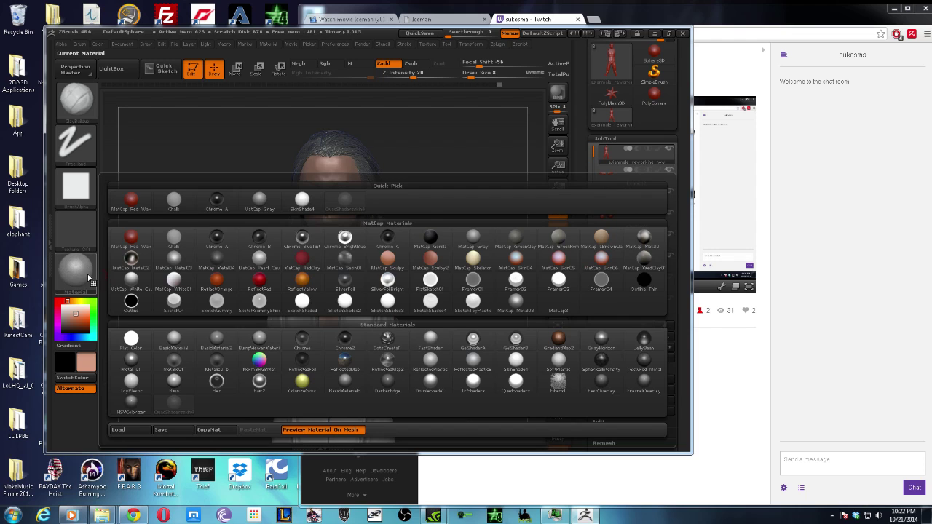
- Try the MatCap GreenClay material, then switch the figure to SkinShade4
left_click(517, 243)
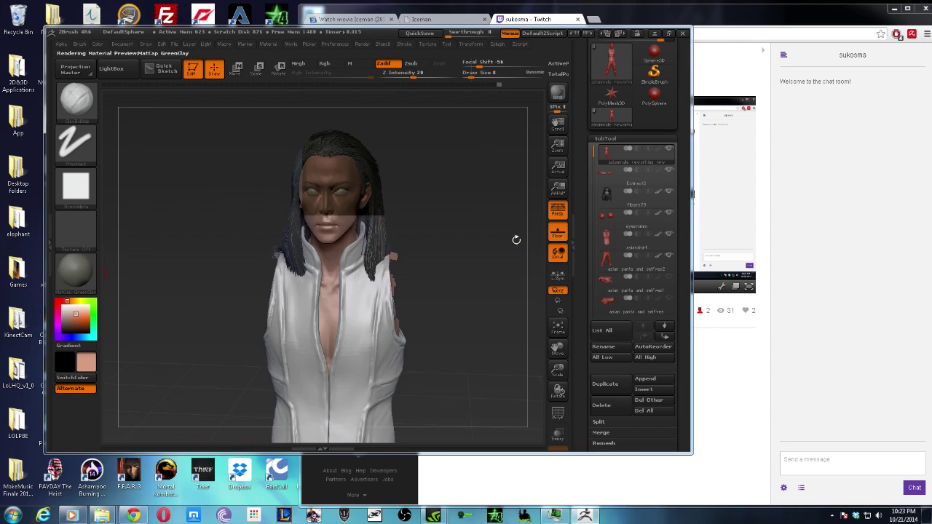
mouse_move(462, 251)
left_mouse_down()
mouse_move(468, 271)
mouse_move(437, 268)
left_mouse_up()
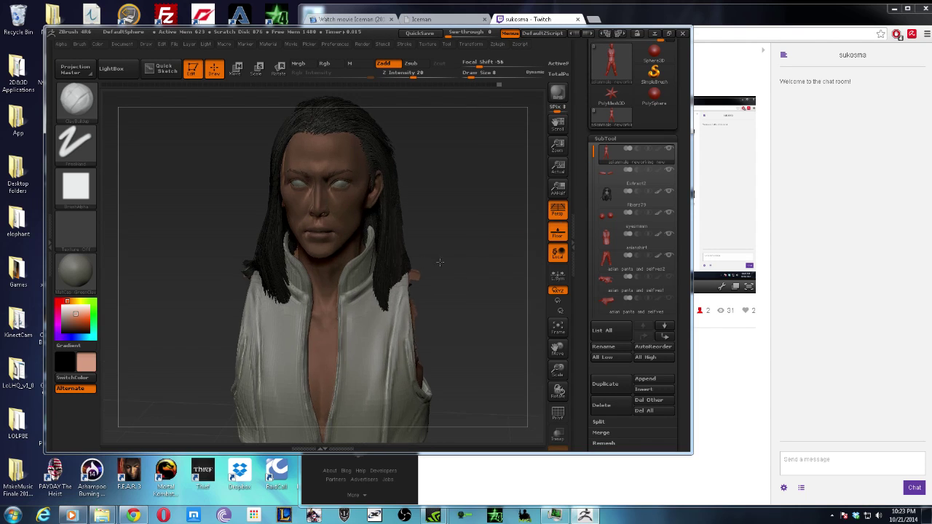
left_click(77, 269)
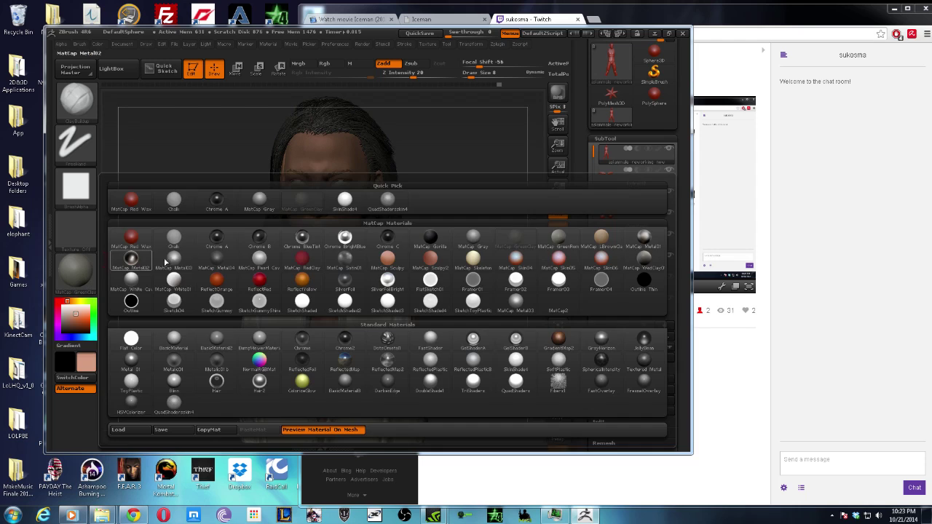
left_click(357, 205)
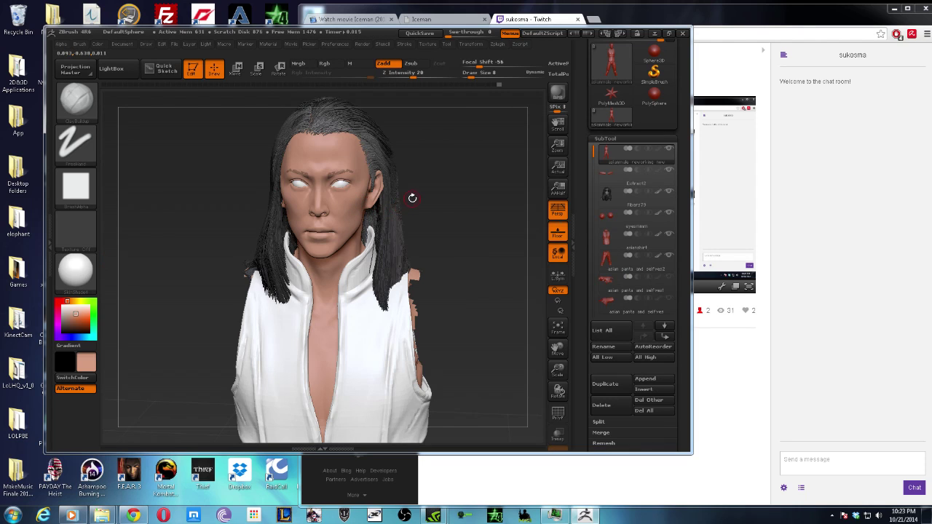
left_click_drag(431, 191, 408, 196)
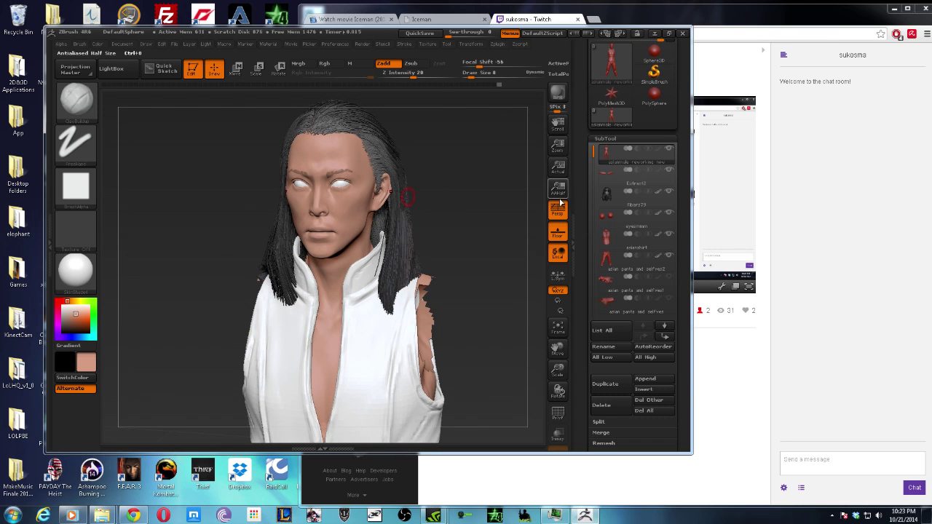
left_click(662, 172)
left_click(660, 173)
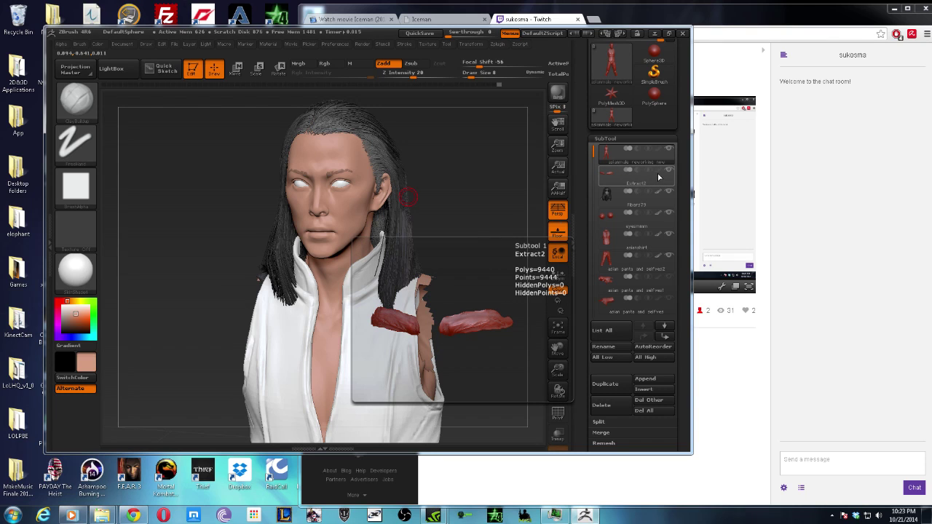
mouse_move(451, 175)
left_mouse_down()
mouse_move(431, 208)
mouse_move(419, 198)
mouse_move(387, 204)
left_mouse_up()
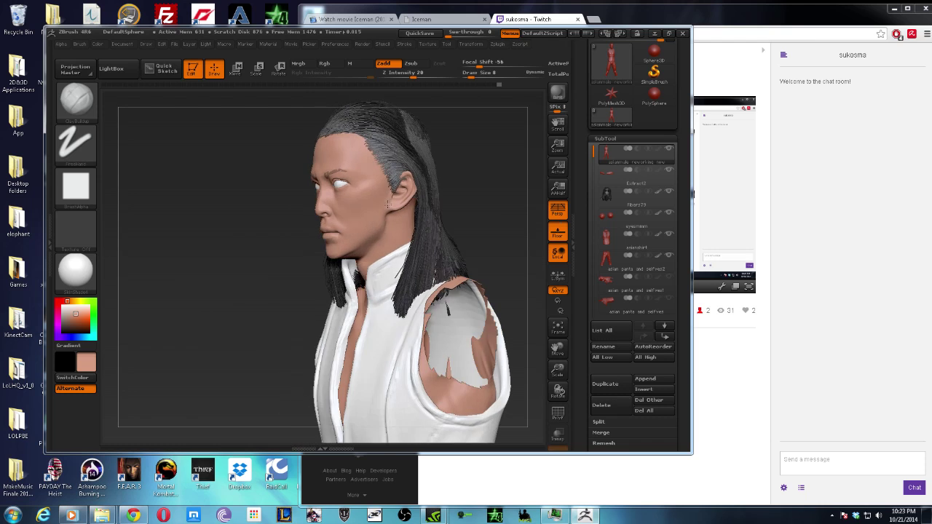
mouse_move(387, 203)
left_mouse_down()
mouse_move(555, 289)
mouse_move(426, 219)
mouse_move(414, 198)
left_mouse_up()
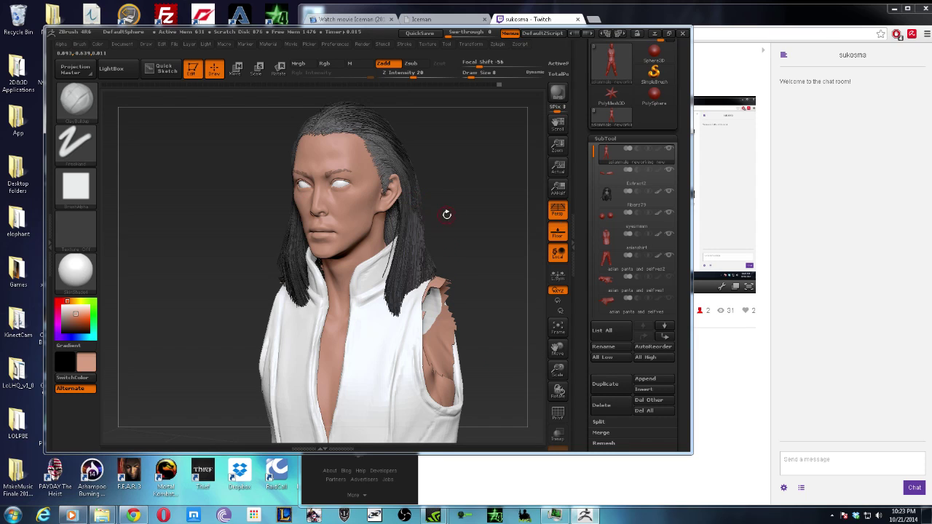
mouse_move(447, 215)
left_mouse_down()
mouse_move(459, 224)
mouse_move(447, 218)
mouse_move(456, 206)
mouse_move(453, 226)
mouse_move(454, 211)
mouse_move(415, 215)
mouse_move(488, 212)
left_mouse_up()
mouse_move(474, 178)
left_mouse_down()
mouse_move(445, 193)
mouse_move(470, 202)
mouse_move(469, 213)
mouse_move(459, 209)
left_mouse_up()
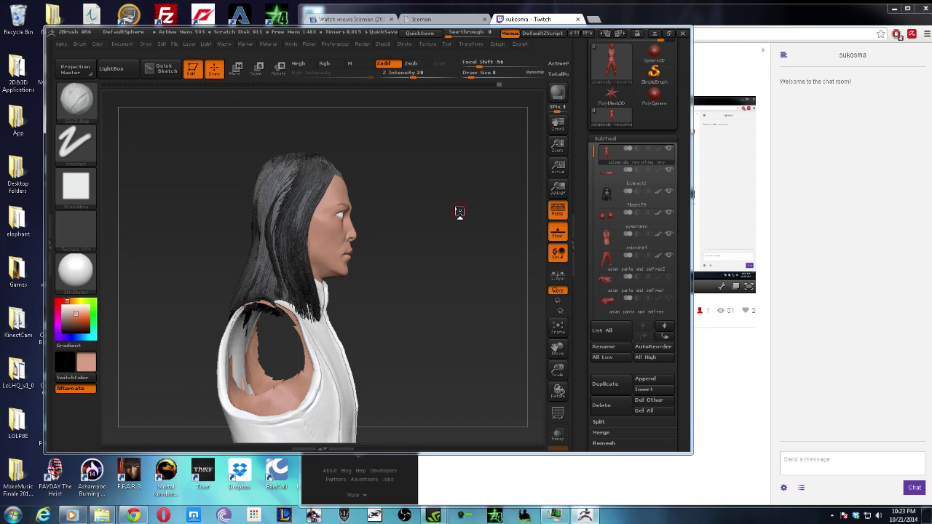
mouse_move(419, 246)
left_mouse_down()
mouse_move(408, 252)
mouse_move(430, 201)
left_mouse_up()
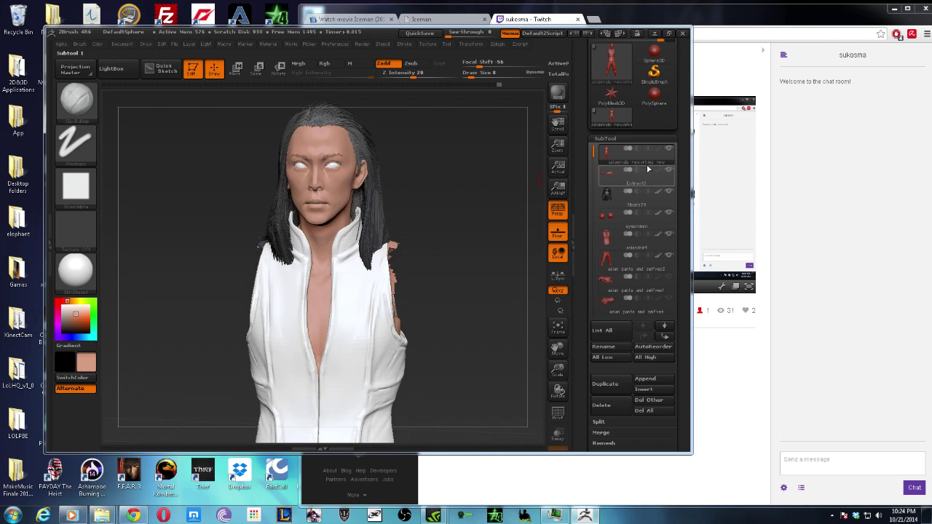
mouse_move(634, 172)
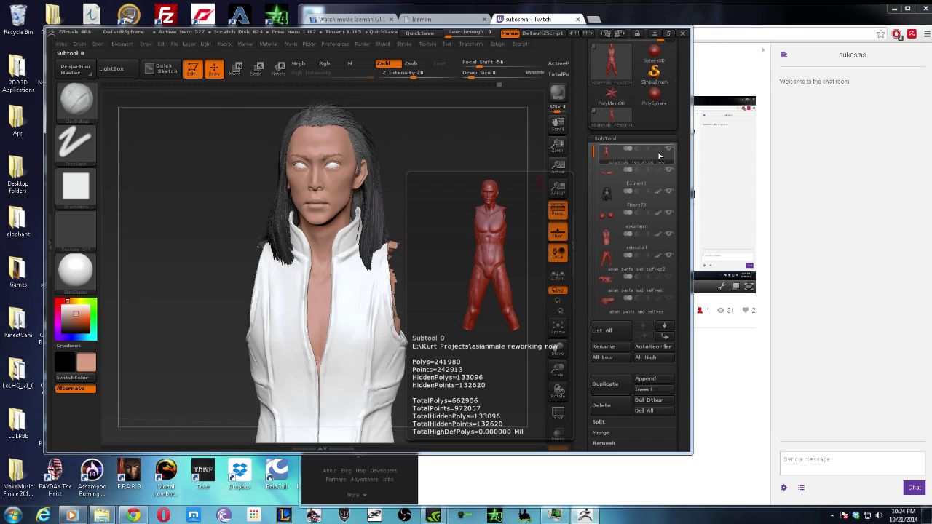
left_click(607, 199)
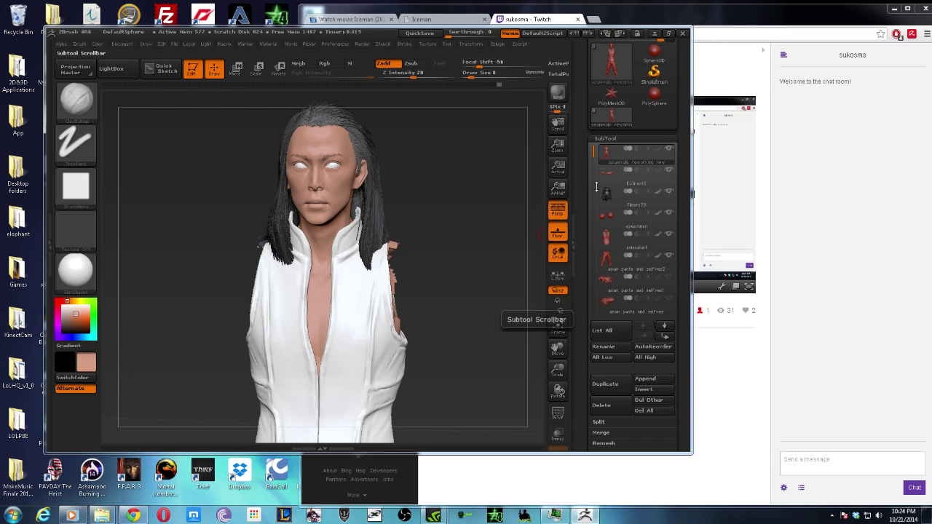
mouse_move(440, 191)
left_mouse_down("alt")
mouse_move(443, 239)
mouse_move(462, 227)
mouse_move(460, 243)
mouse_move(320, 196)
left_mouse_up("alt")
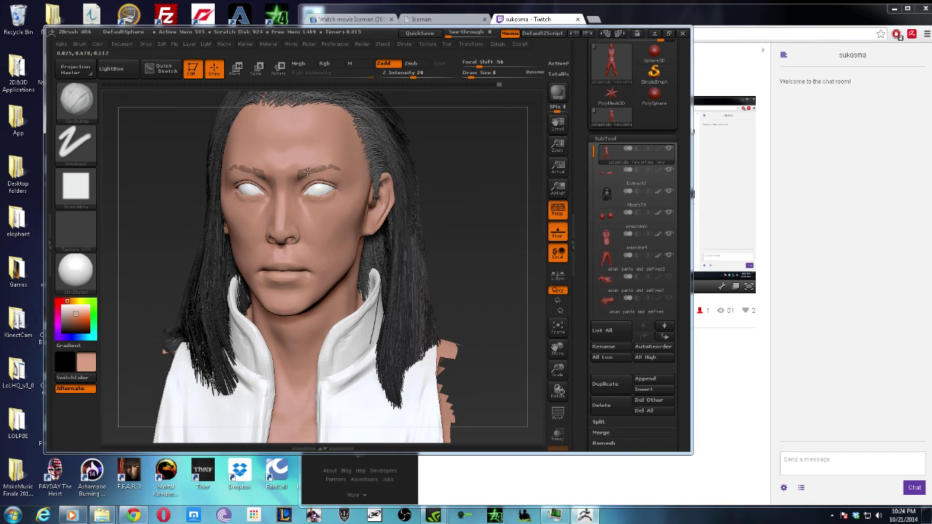
- Select the Extract2 eyebrows, enable colour painting, and fill them with grey
left_click(307, 172, "alt")
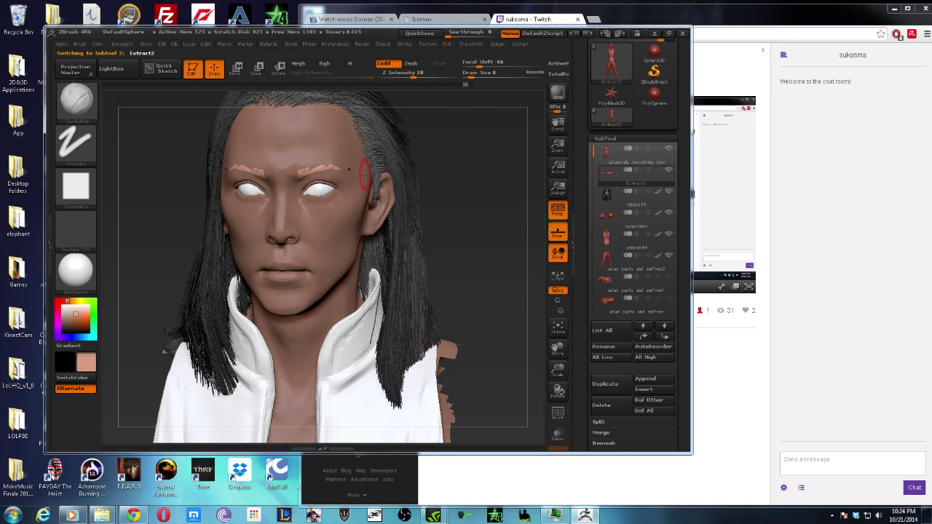
left_click(61, 323)
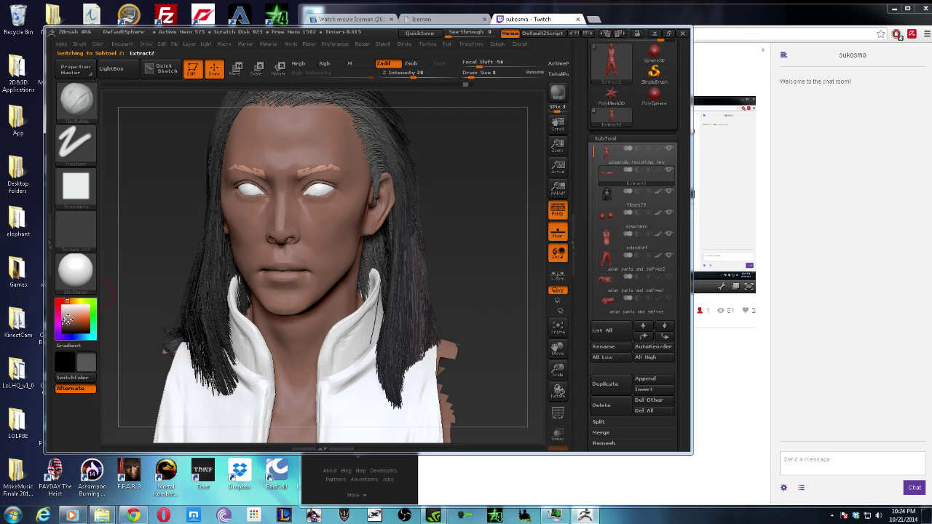
left_click(67, 318)
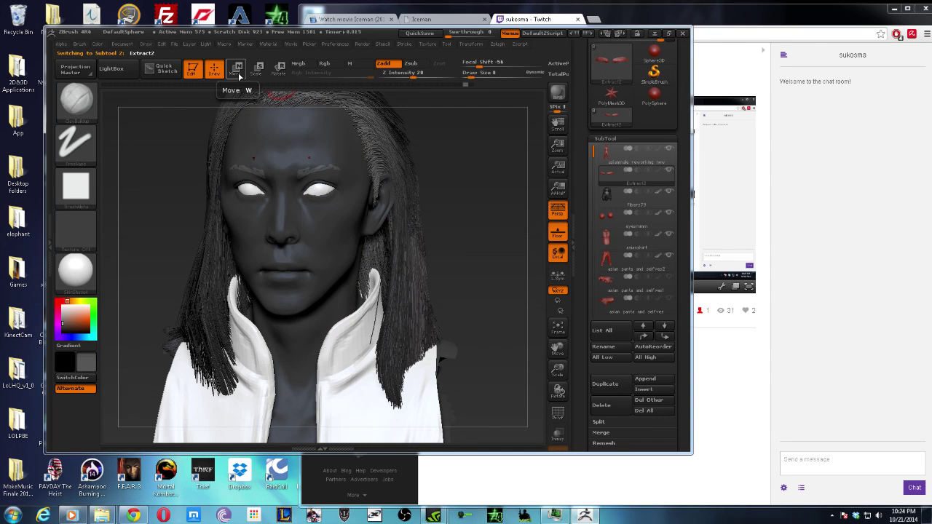
left_click(102, 45)
left_click(121, 44)
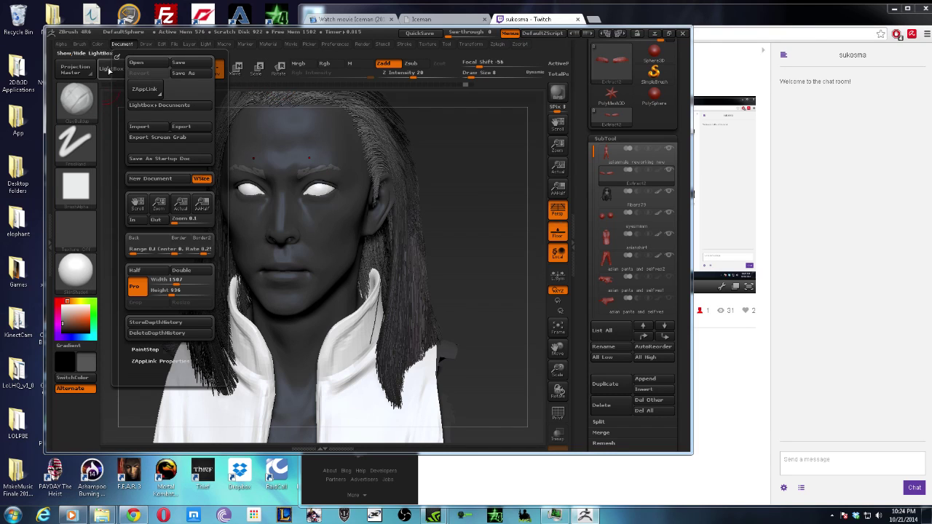
left_click(324, 64)
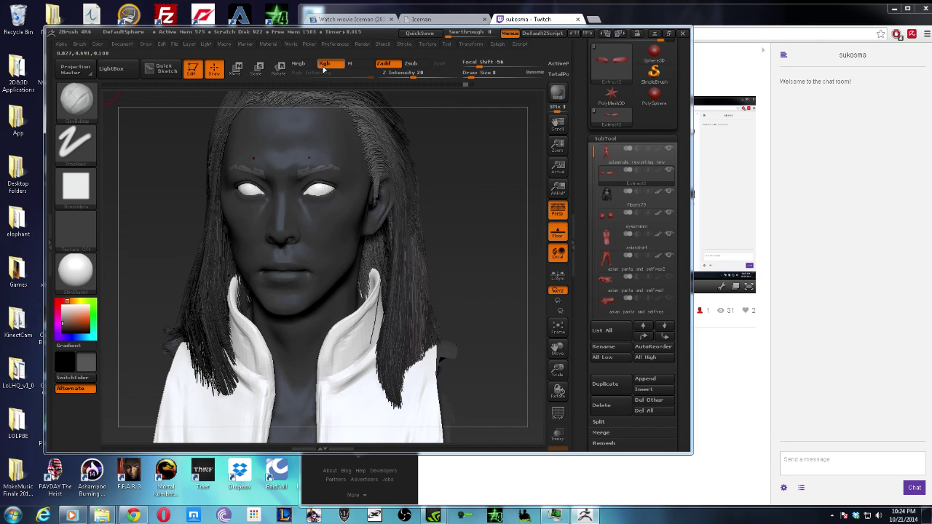
left_click(100, 45)
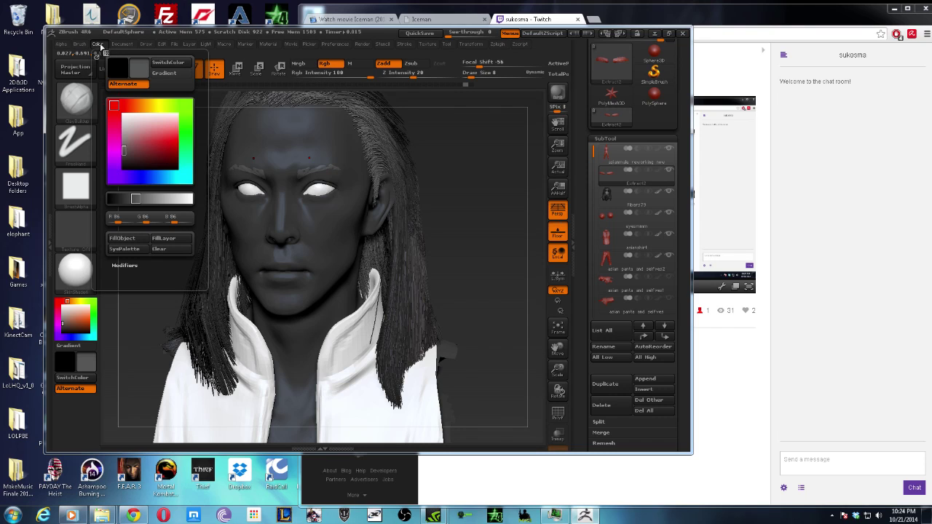
left_click(128, 240)
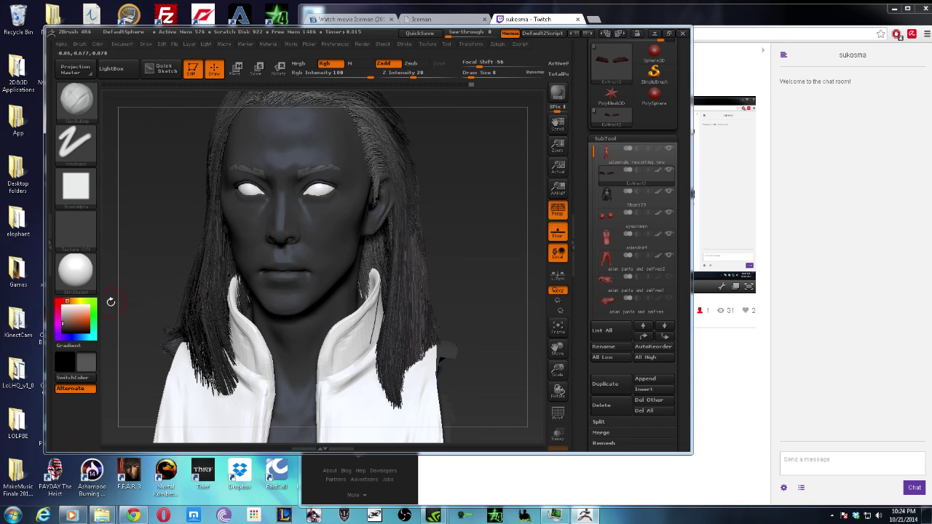
- Choose a slightly lighter, saturated tan as the skin colour
left_click(84, 320)
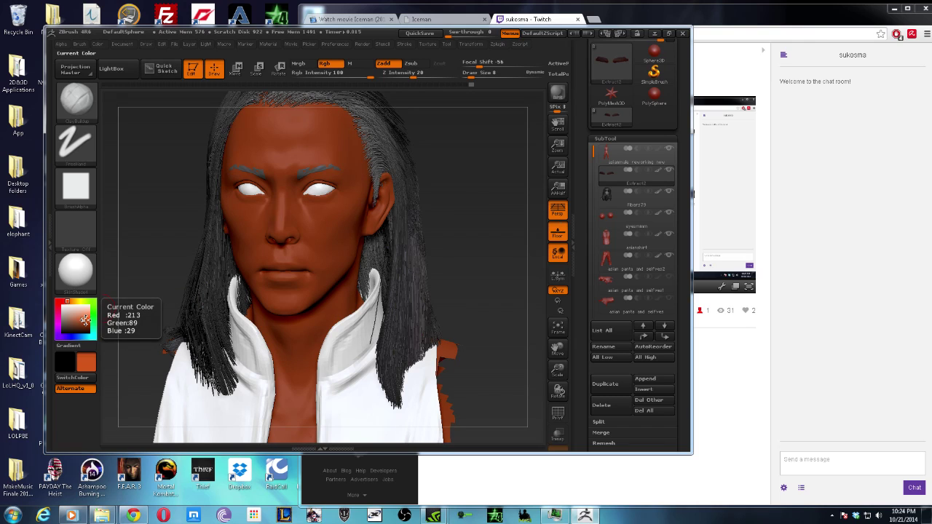
left_click(83, 312)
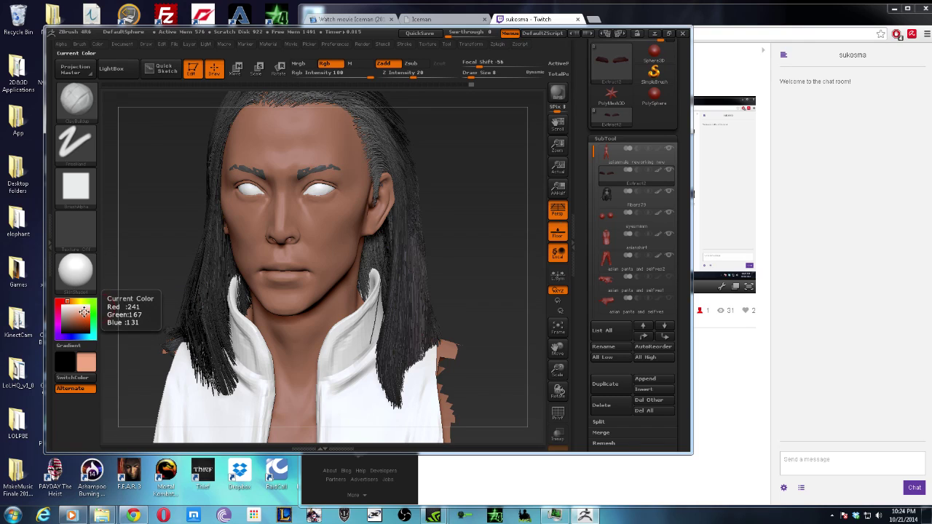
left_click(84, 311)
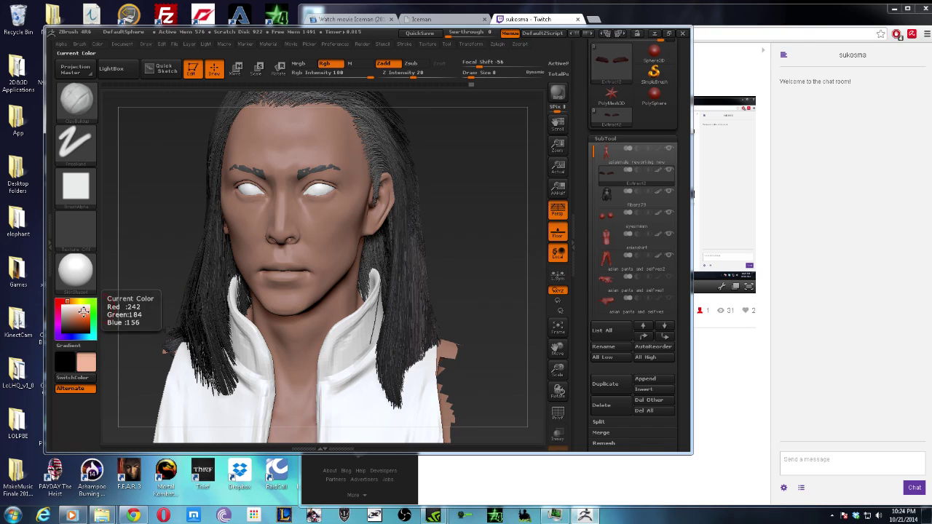
left_click(76, 312)
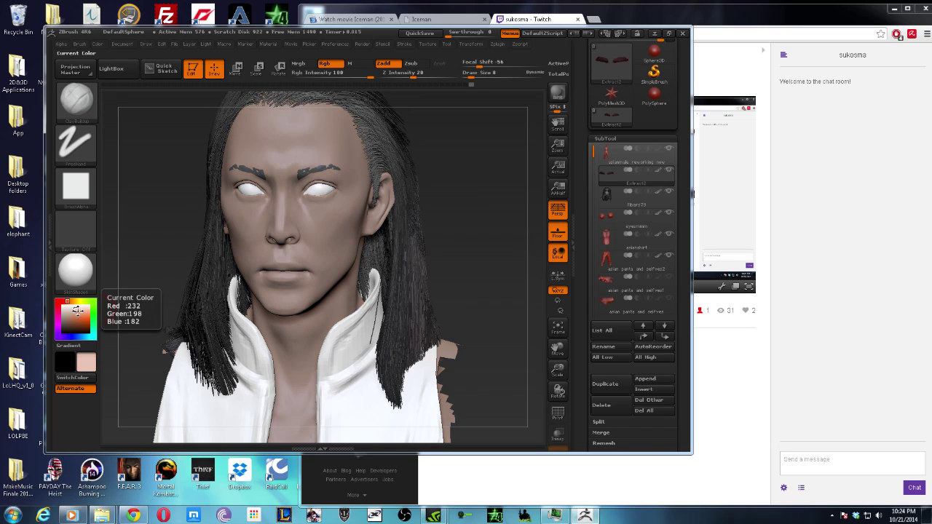
left_click(82, 313)
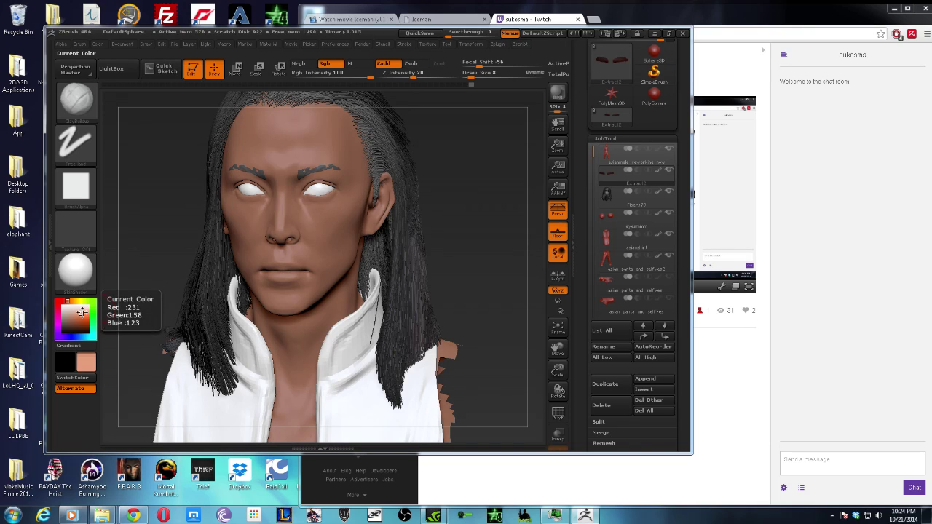
left_click(83, 313)
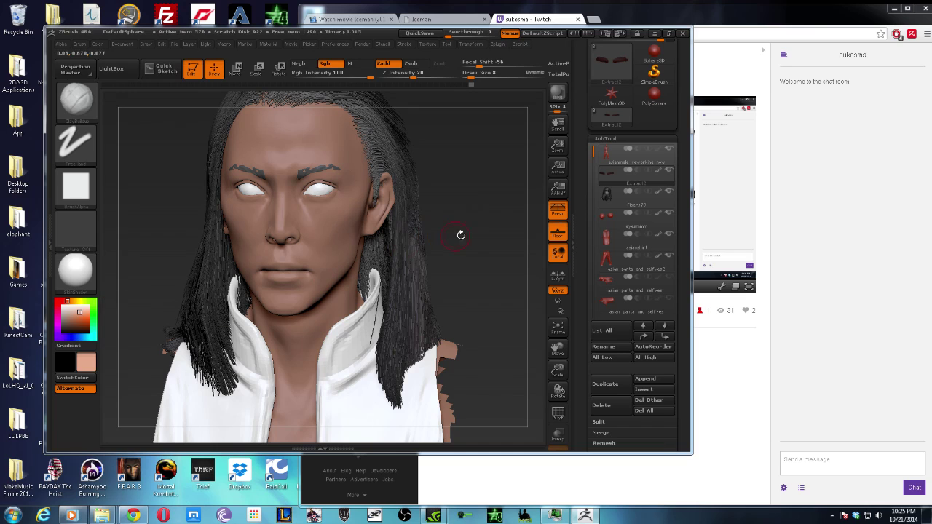
- Turn off polypaint on the asianshirt vest so it shows white, then select the eyesnmm subtool
mouse_move(468, 198)
left_mouse_down()
mouse_move(380, 184)
mouse_move(369, 226)
left_mouse_up()
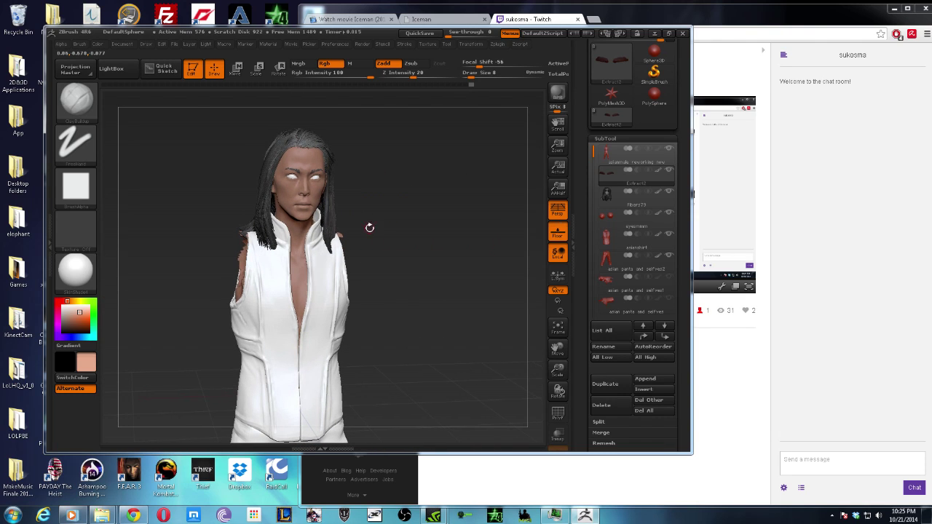
left_click(335, 287, "alt")
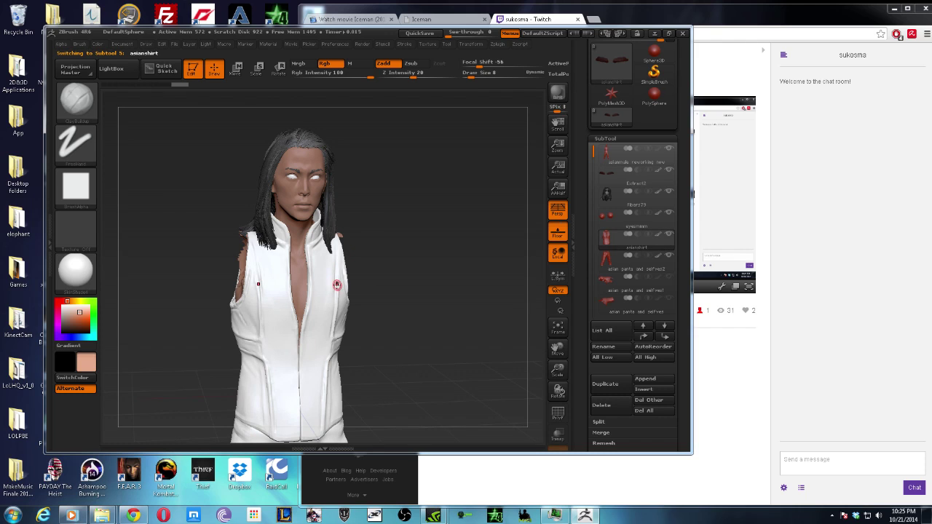
left_click(659, 238)
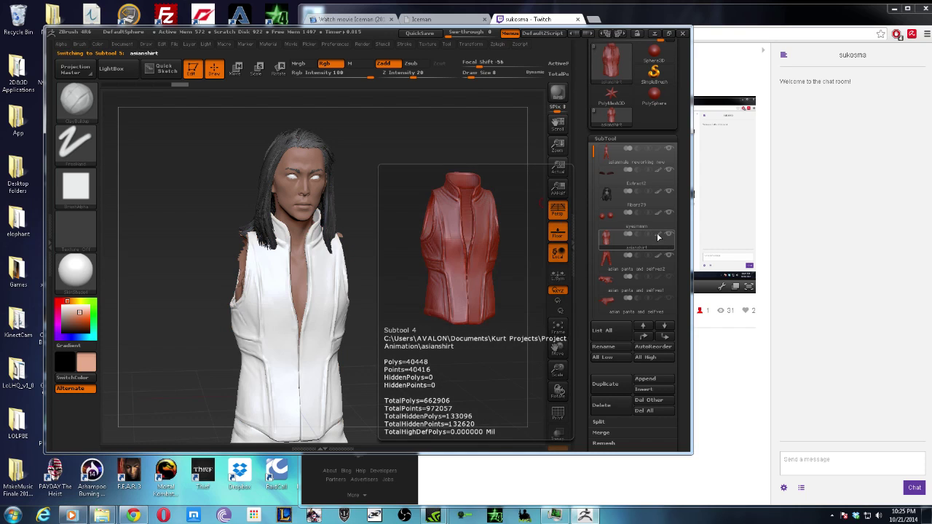
mouse_move(396, 229)
left_mouse_down()
mouse_move(428, 210)
mouse_move(423, 221)
mouse_move(432, 206)
left_mouse_up()
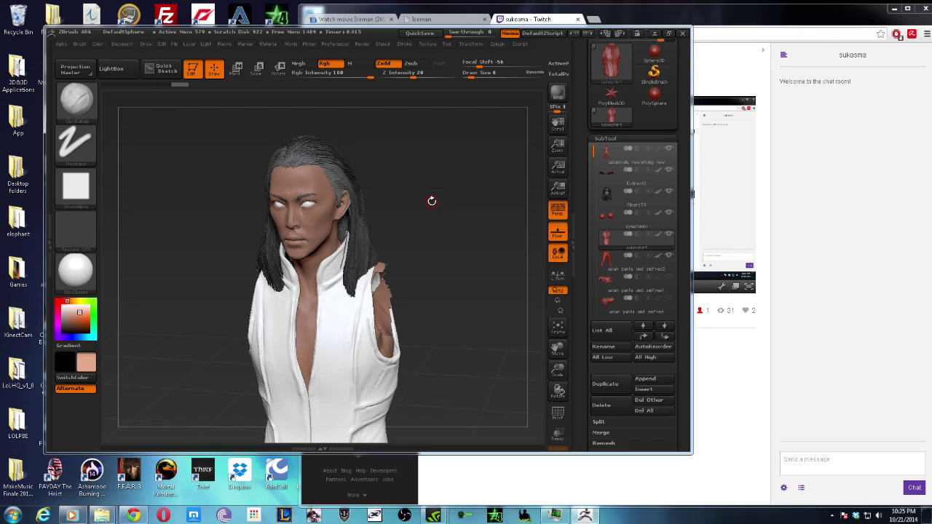
mouse_move(440, 194)
left_mouse_down()
mouse_move(414, 207)
mouse_move(443, 208)
mouse_move(404, 255)
mouse_move(422, 255)
mouse_move(372, 250)
left_mouse_up()
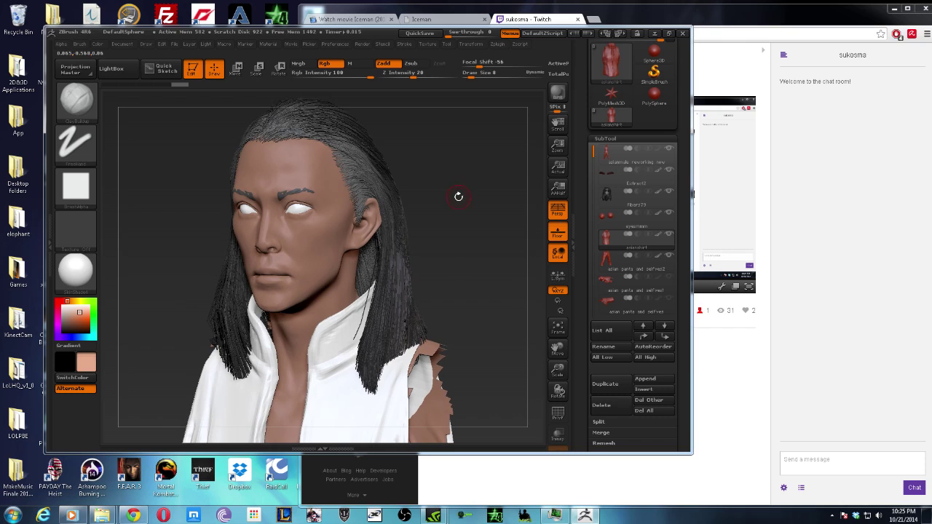
mouse_move(458, 197)
left_mouse_down()
mouse_move(436, 208)
mouse_move(316, 216)
left_mouse_up()
left_click(288, 214, "alt")
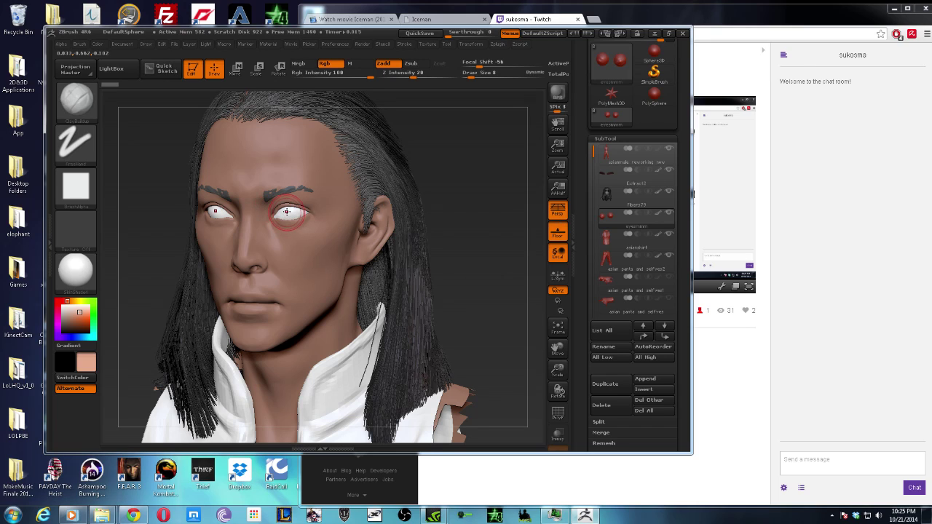
- Paint over the red pupil dots and turn off Zadd so strokes only apply colour
mouse_move(286, 212)
left_mouse_down()
mouse_move(295, 216)
mouse_move(218, 212)
left_mouse_up()
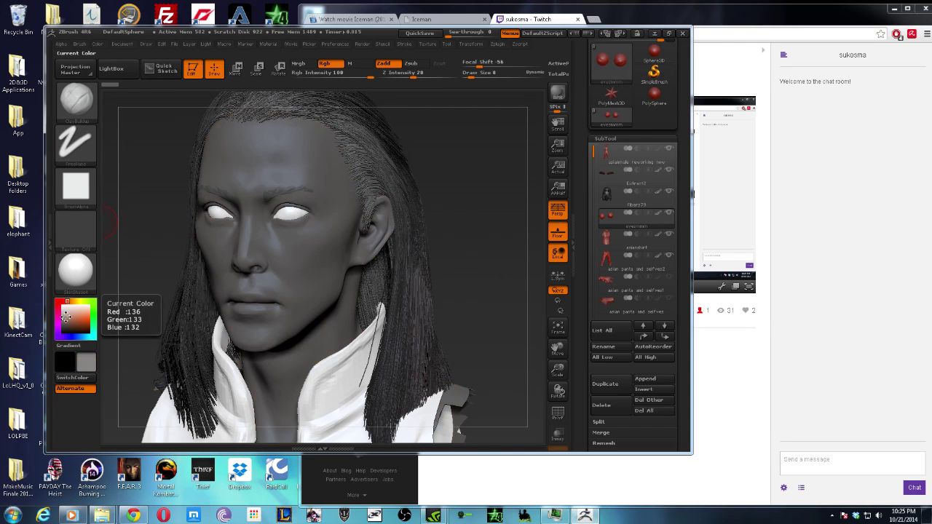
left_click(66, 315)
left_click(70, 316)
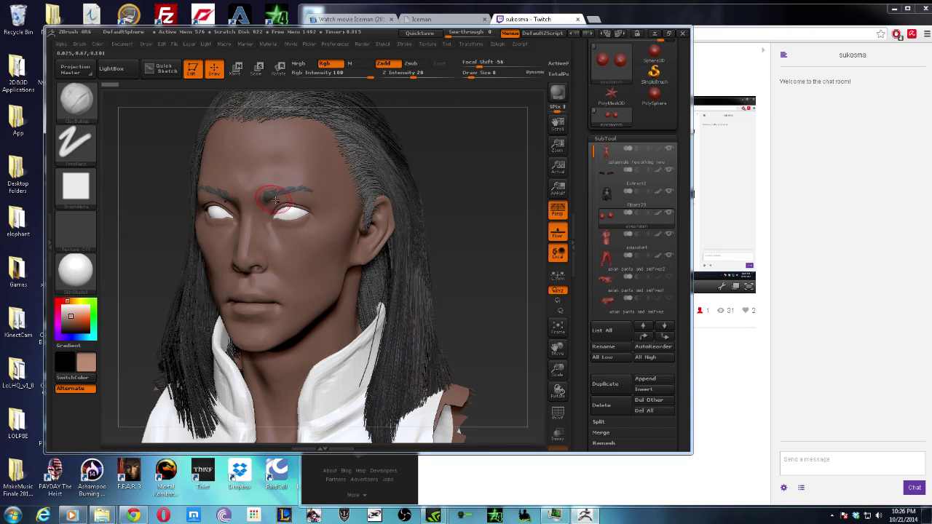
left_click(384, 63)
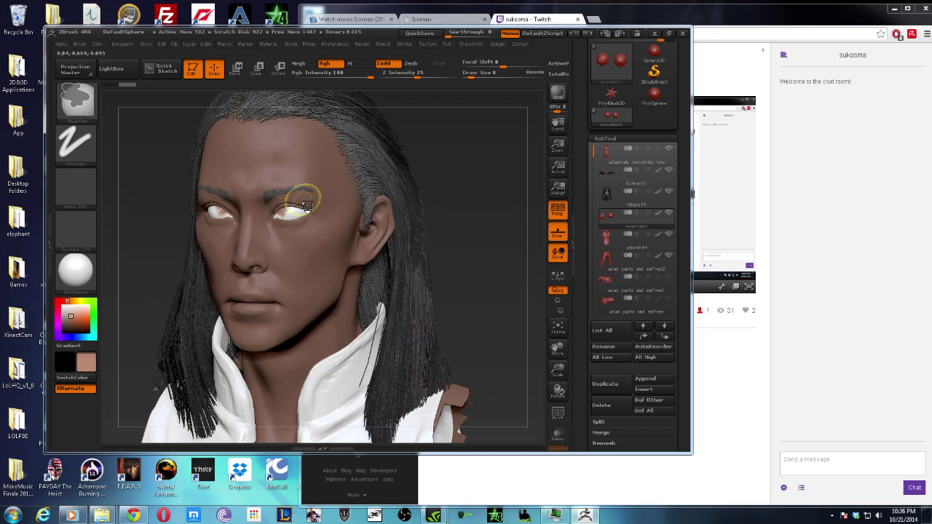
left_click_drag(70, 315, 63, 315)
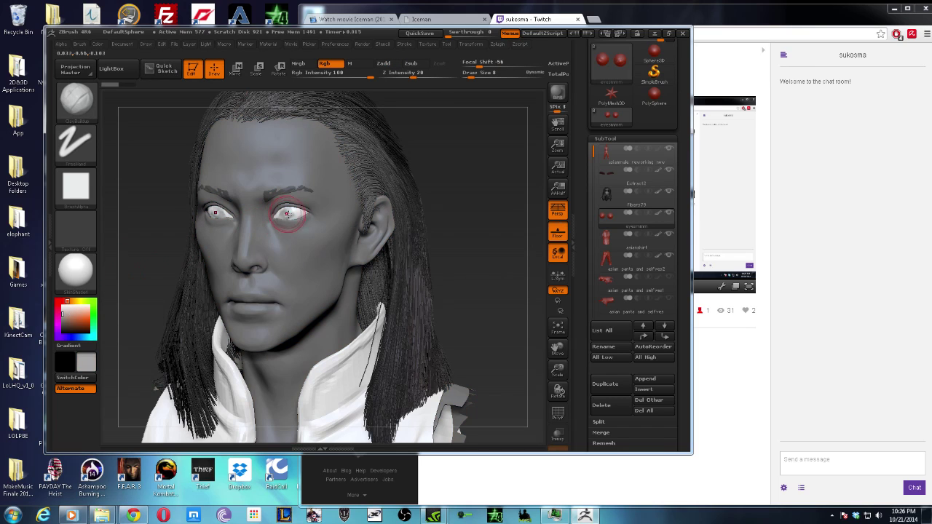
- Switch to the Clay Buildup brush with B, C and set the paint colour to white
key("b")
key("c")
key("b")
key("b")
key("c")
key("b")
left_click(64, 310)
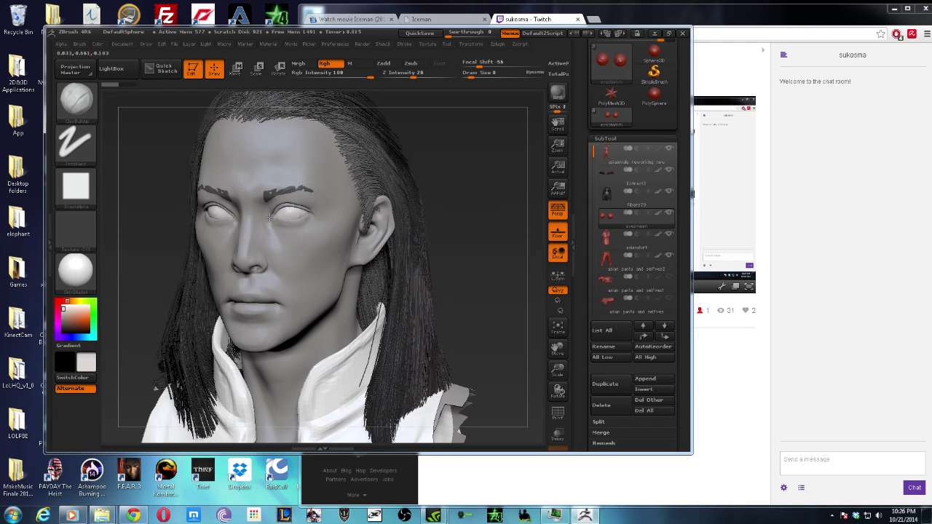
left_click_drag(437, 175, 412, 174, "shift")
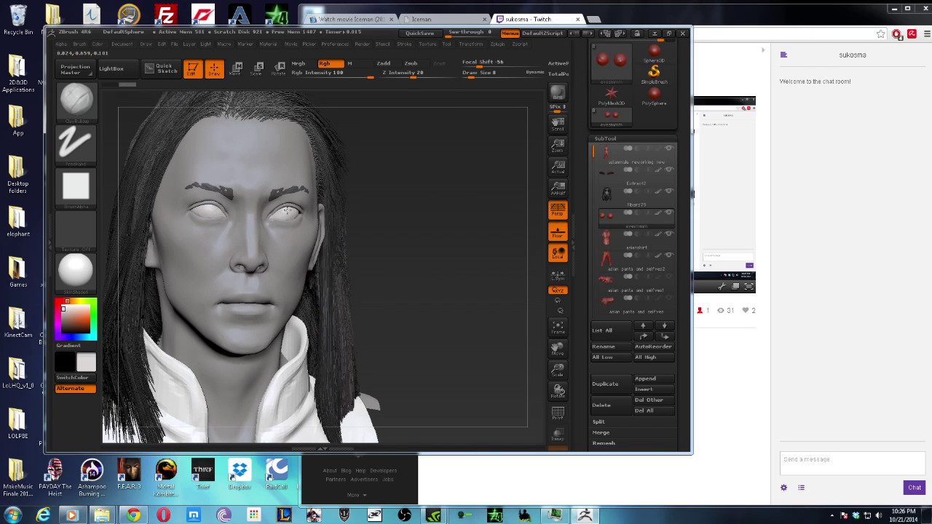
key("shift")
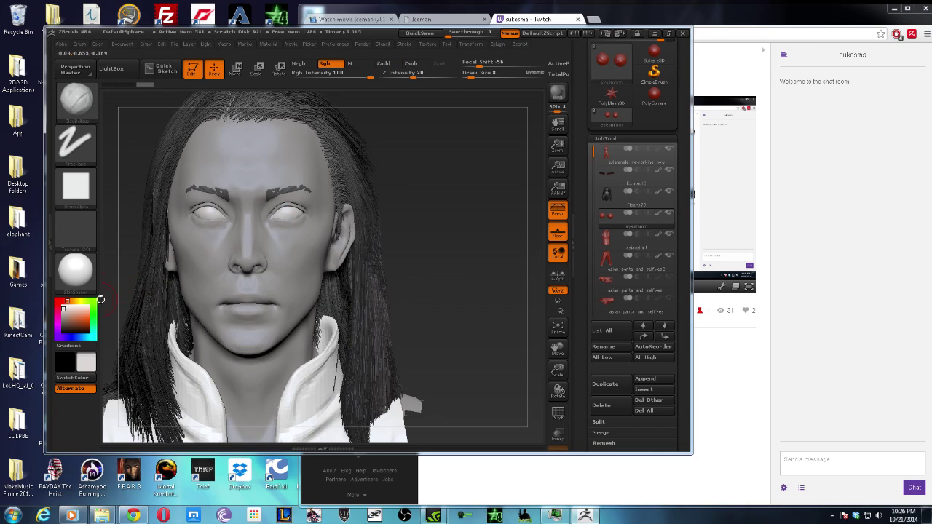
- Fine-tune the skin colour to a warm medium brown, checking the model from the front
left_click(78, 310)
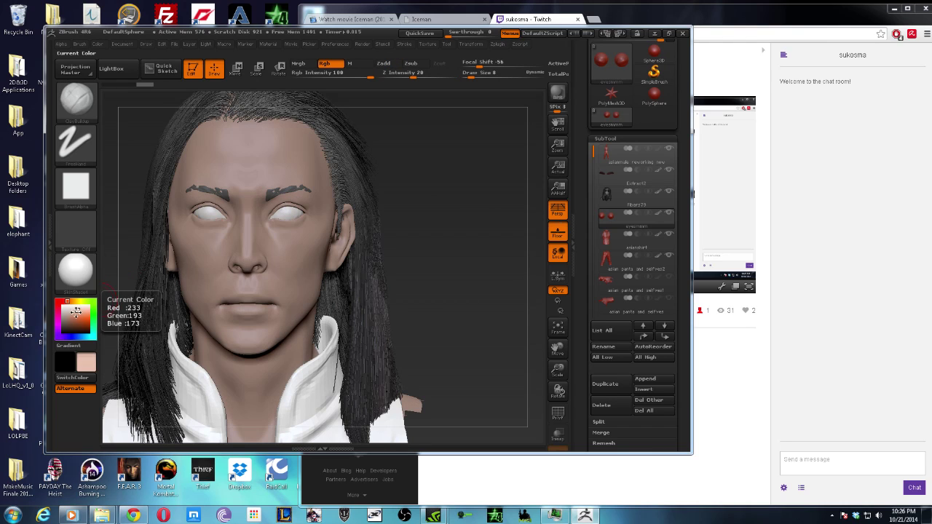
left_click_drag(78, 311, 74, 315)
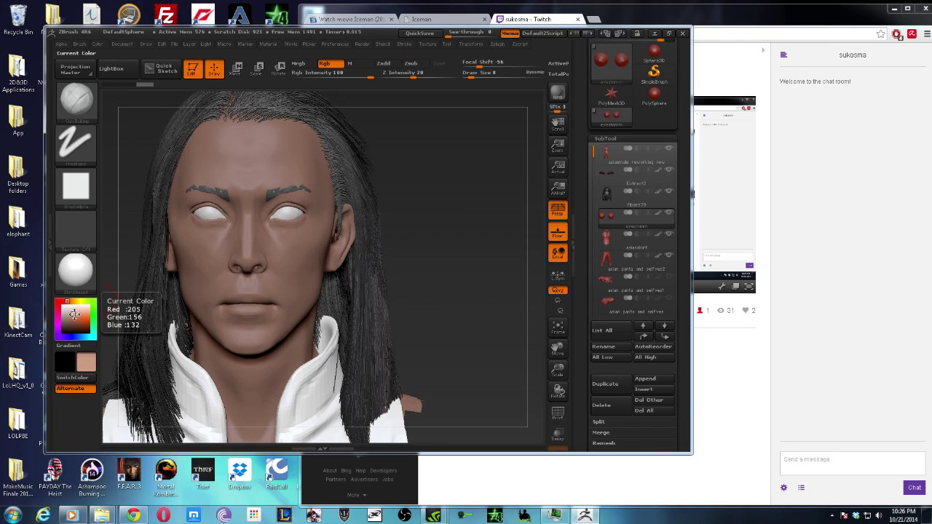
mouse_move(423, 204)
left_mouse_down()
mouse_move(367, 114)
mouse_move(345, 167)
left_mouse_up()
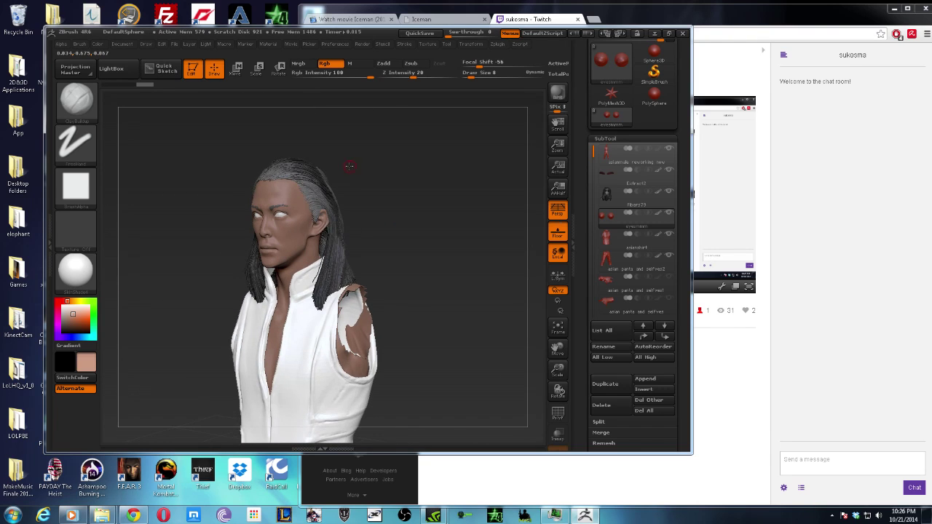
left_click_drag(368, 198, 350, 219, "alt")
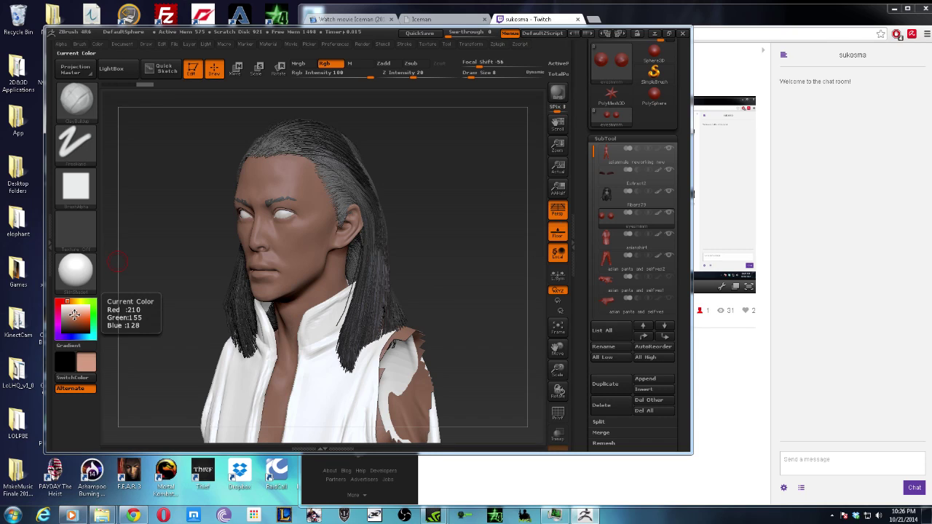
left_click(74, 314)
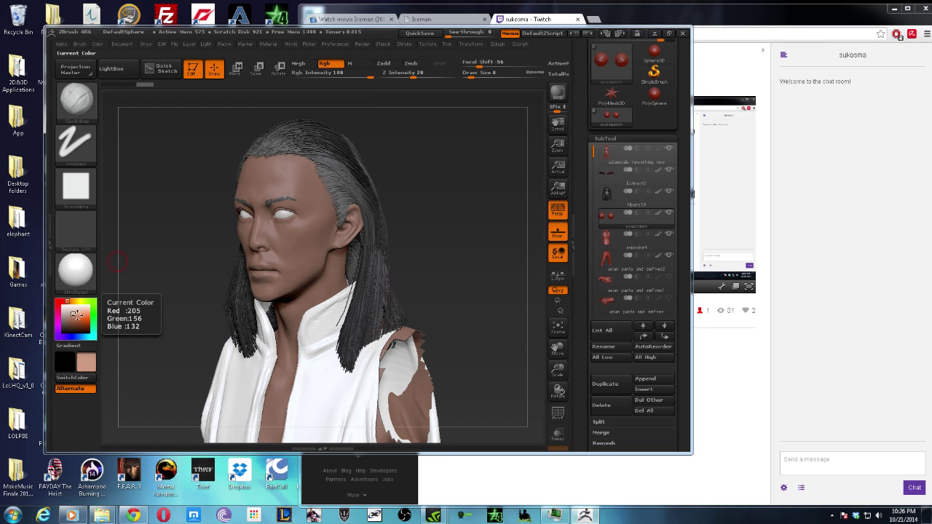
left_click(74, 315)
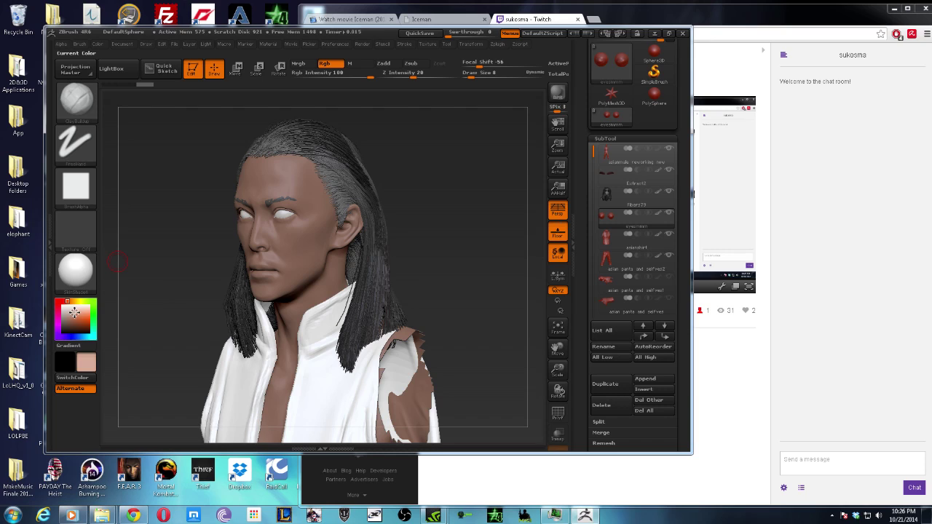
left_click(74, 313)
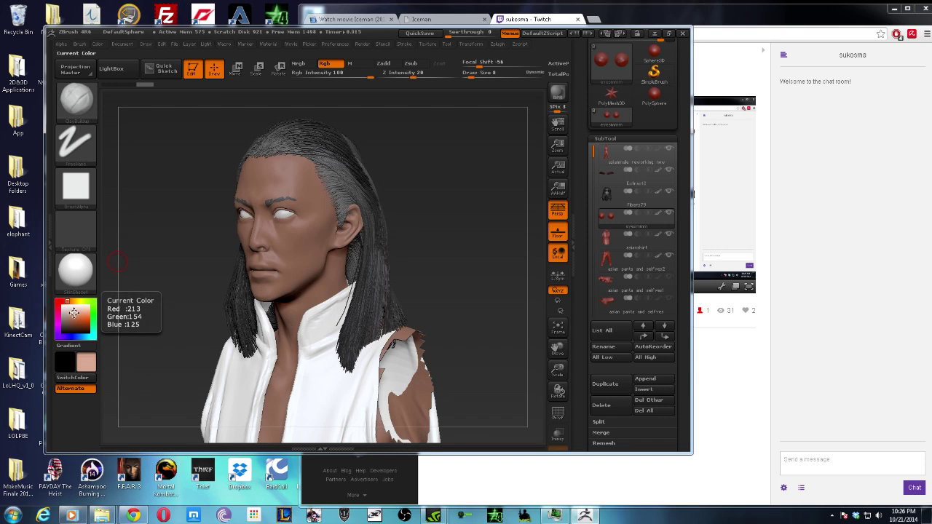
left_click(74, 313)
left_click(72, 314)
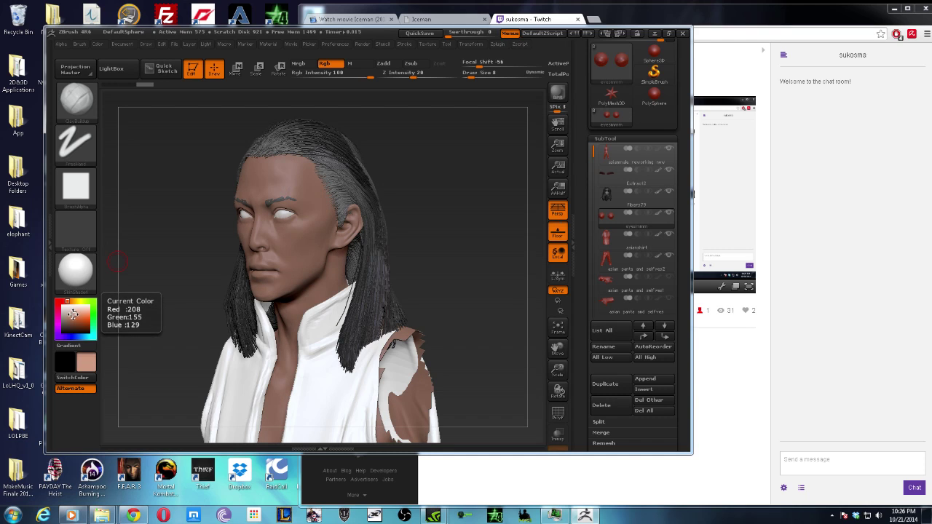
mouse_move(417, 201)
left_mouse_down()
mouse_move(428, 203)
mouse_move(384, 229)
mouse_move(358, 202)
mouse_move(380, 204)
mouse_move(376, 212)
mouse_move(405, 181)
mouse_move(376, 214)
mouse_move(424, 186)
mouse_move(416, 198)
mouse_move(416, 190)
left_mouse_up()
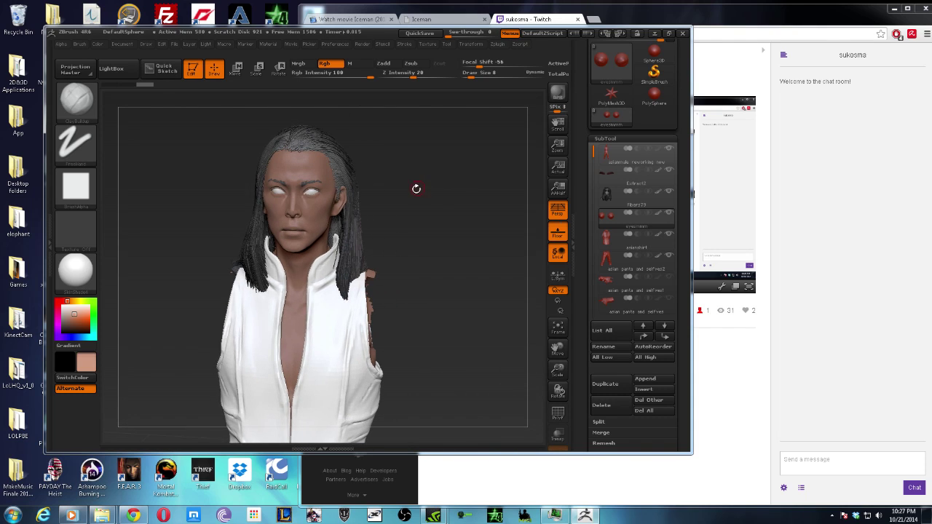
- Apply the QuadShaderskin4 material to the figure, select subtool 1, and show the left tray
left_click(351, 241, "alt")
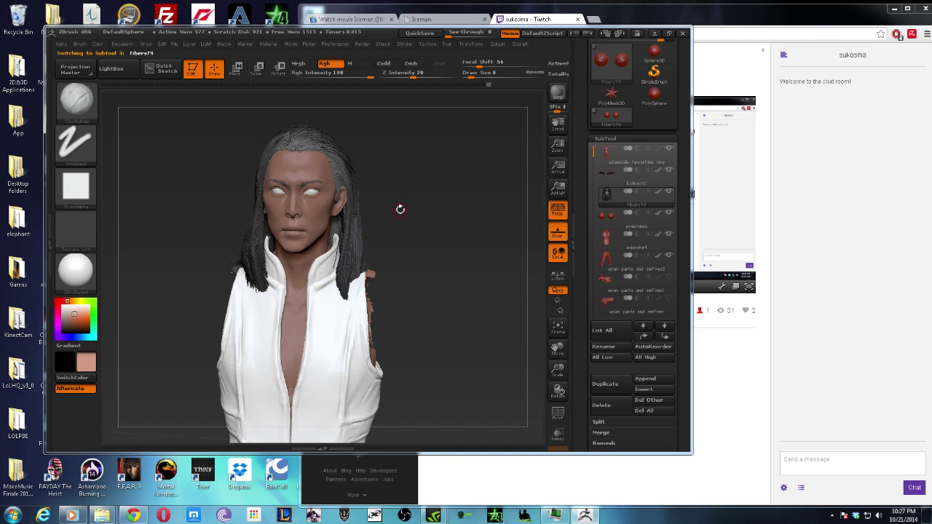
mouse_move(400, 209)
left_mouse_down()
mouse_move(415, 215)
mouse_move(378, 222)
left_mouse_up()
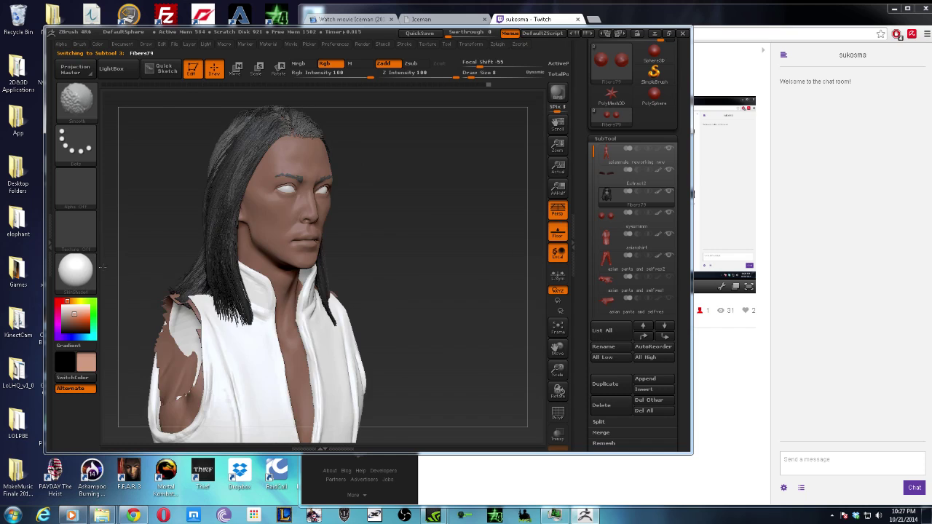
left_click(89, 276)
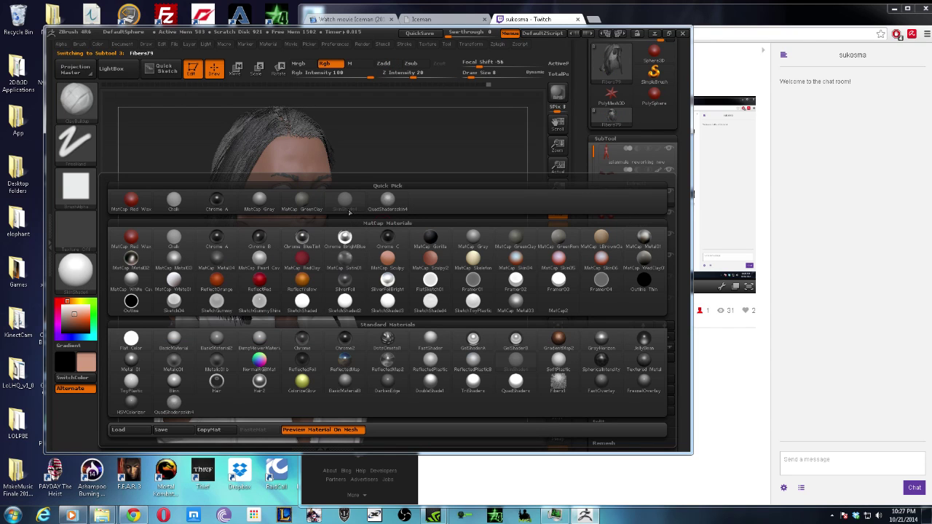
mouse_move(387, 205)
left_mouse_down()
mouse_move(391, 198)
mouse_move(338, 221)
left_mouse_up()
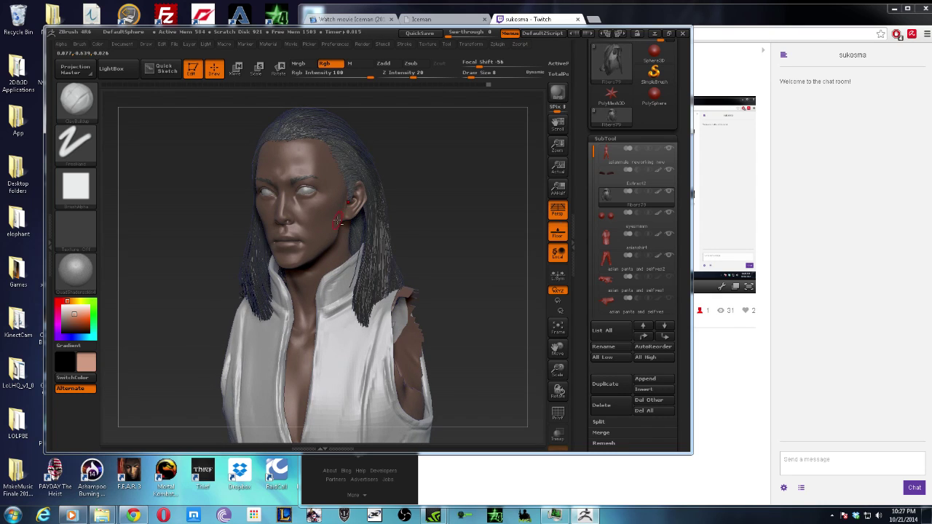
left_click(338, 221, "alt")
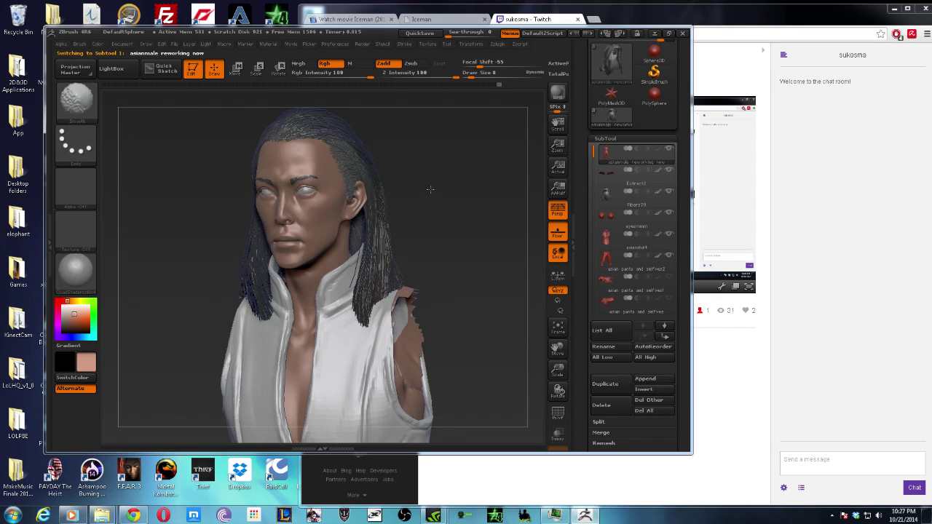
left_click(49, 334)
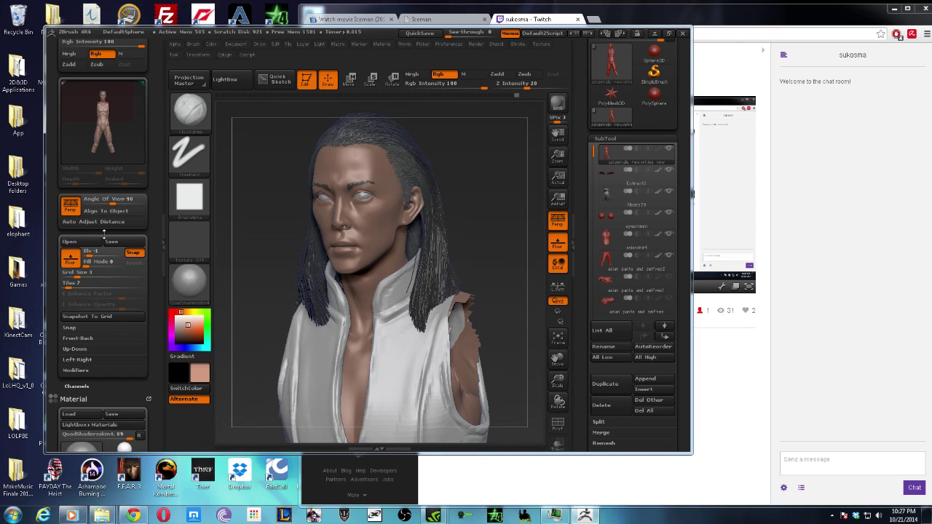
- Open the skin material's Modifiers and darken shader S2's Brightness RGB
left_click_drag(158, 216, 156, 292)
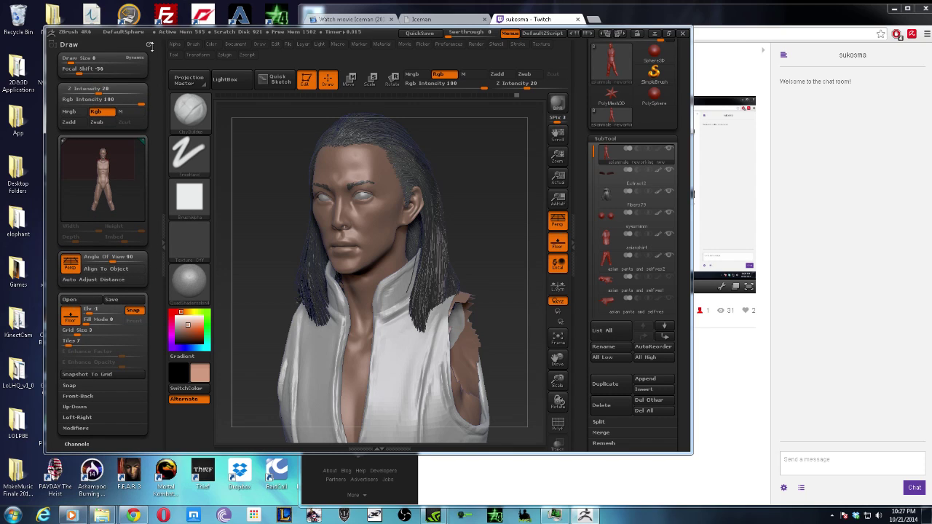
left_click(150, 45)
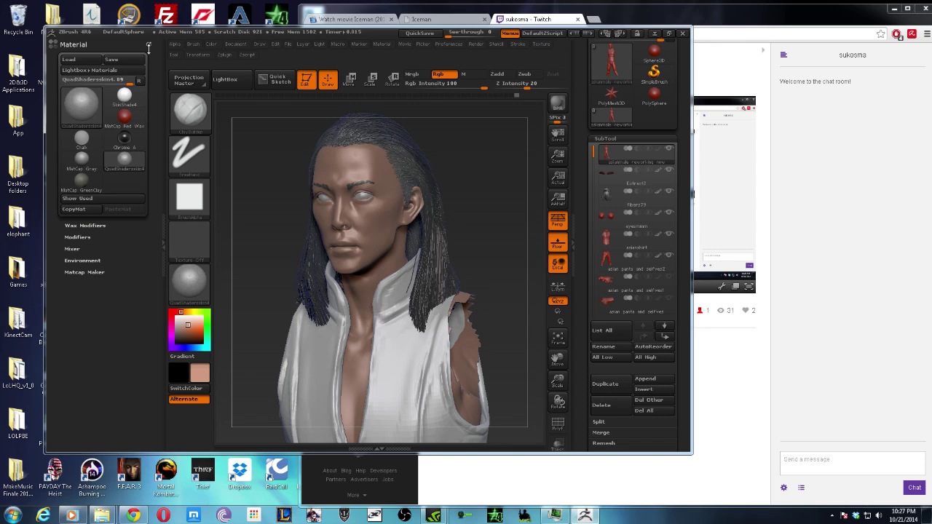
left_click(81, 237)
left_click_drag(55, 235, 54, 445)
left_click(88, 260)
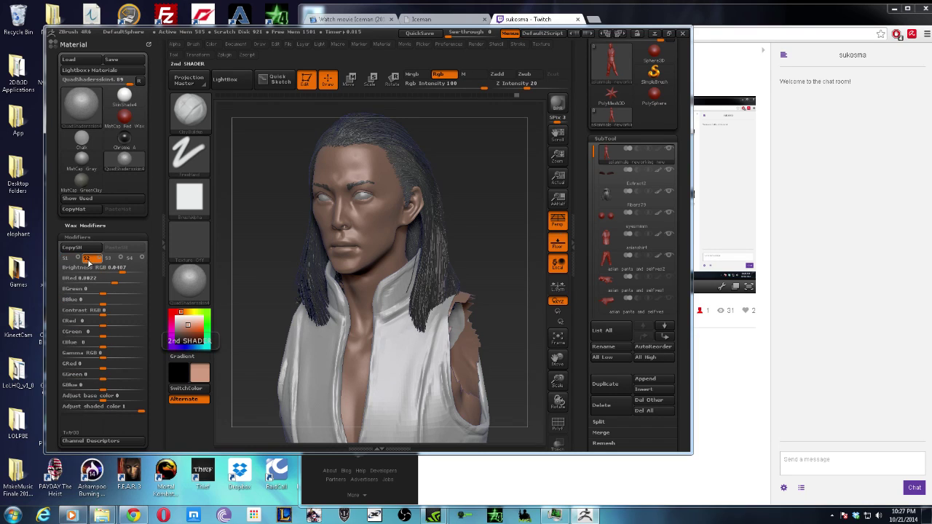
left_click_drag(98, 268, 103, 269)
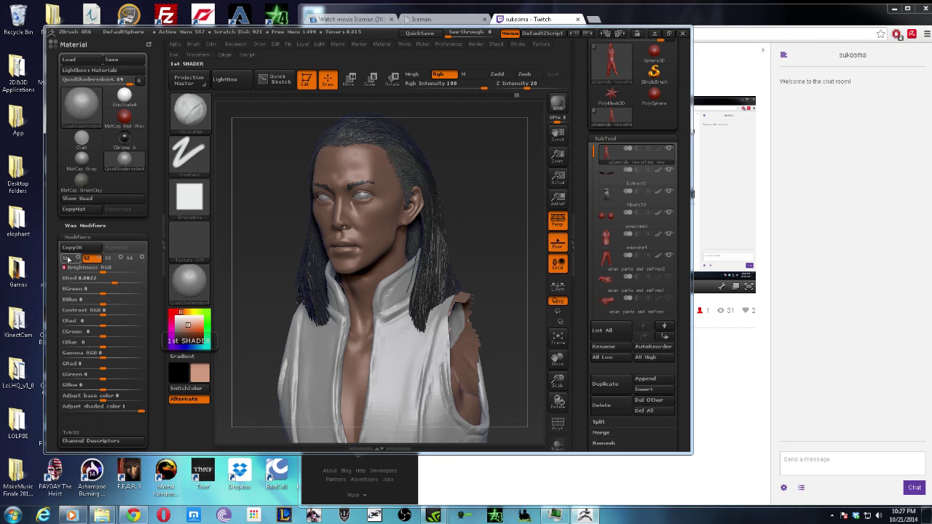
- Lower the Specular shine on shaders S1 and S3
left_click(67, 257)
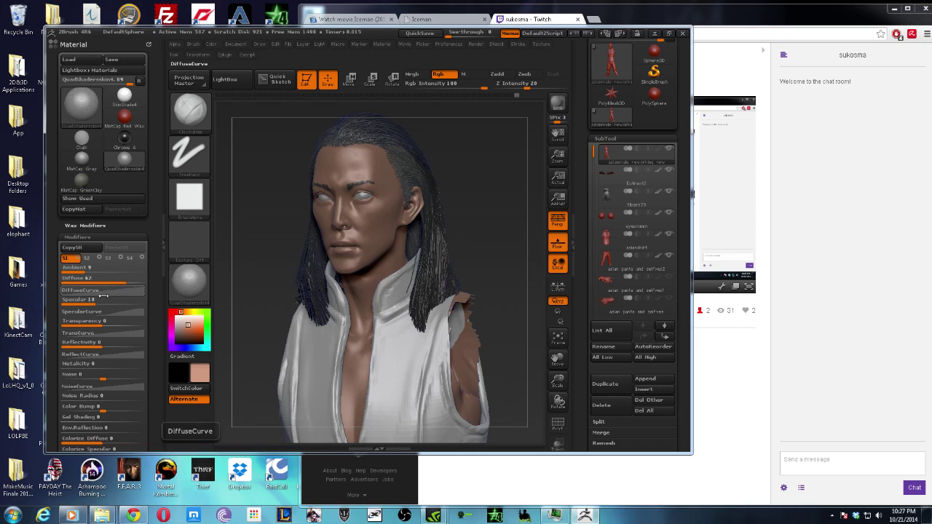
left_click_drag(93, 300, 82, 299)
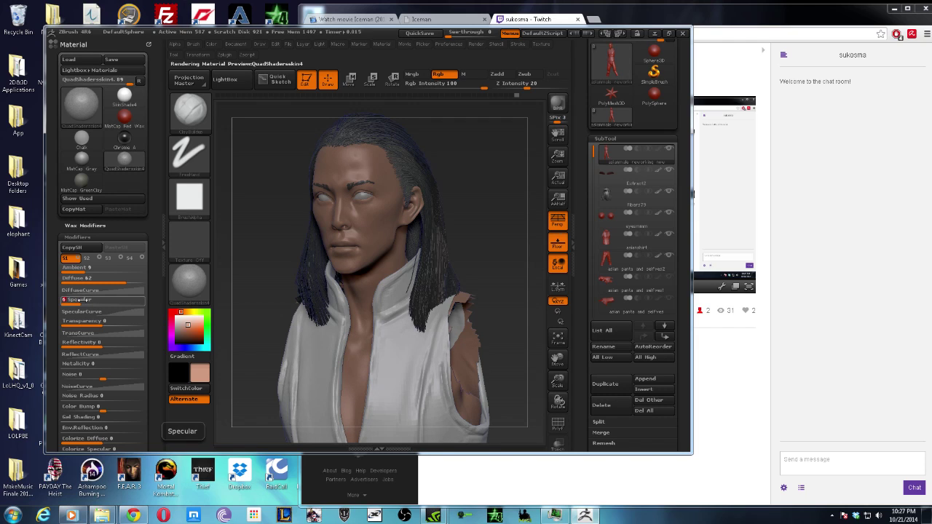
left_click_drag(86, 299, 93, 299)
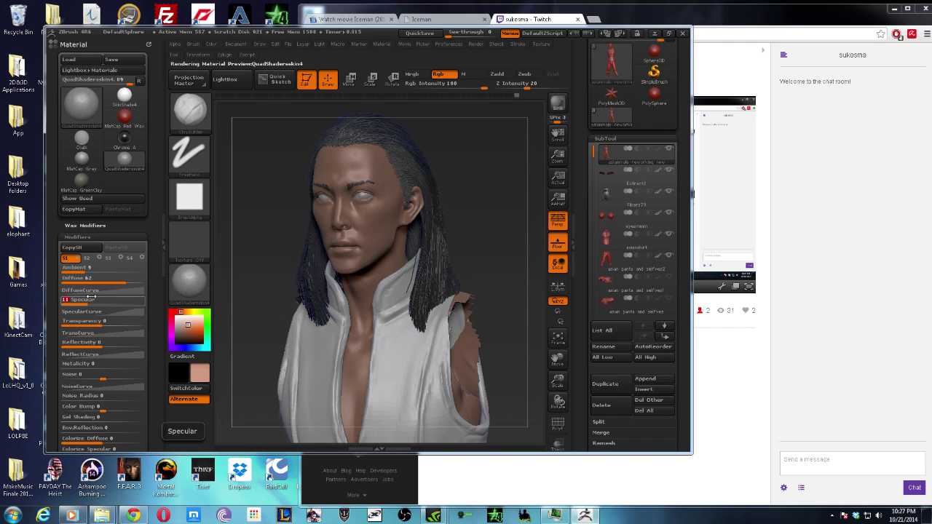
left_click(87, 258)
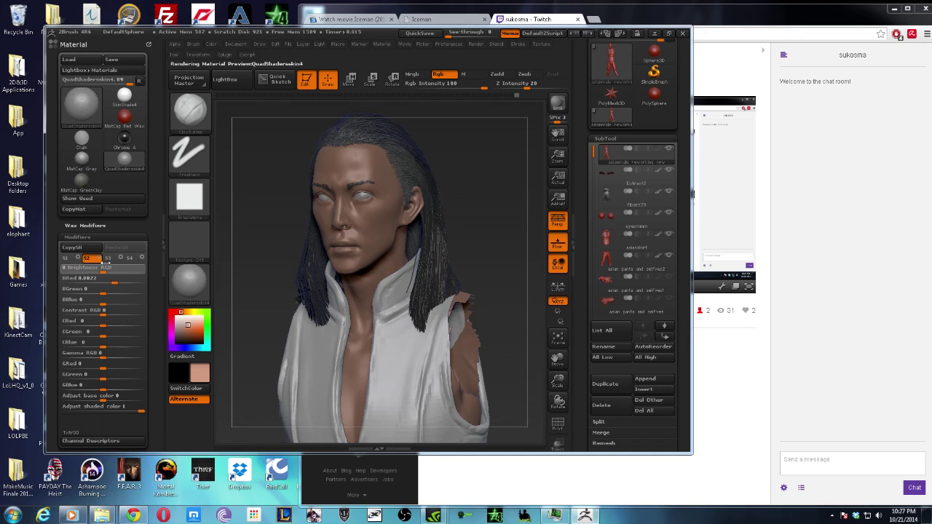
left_click(109, 258)
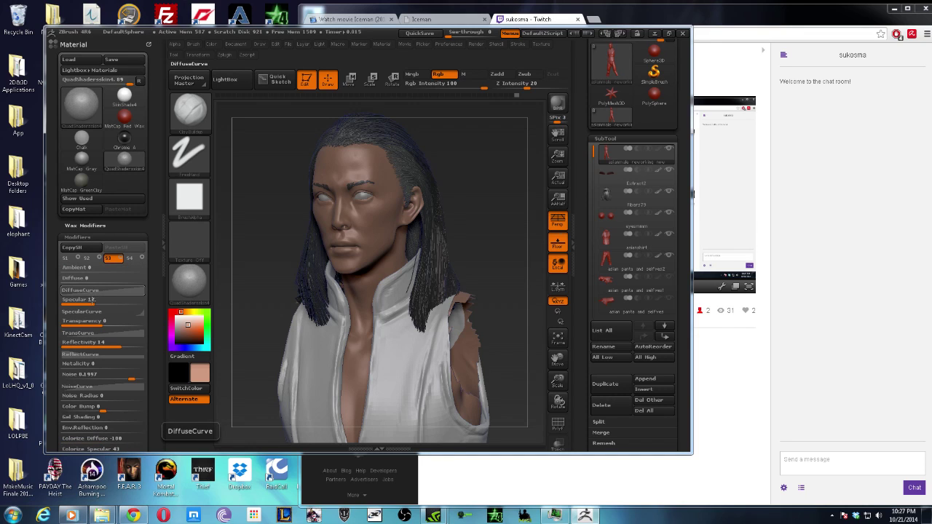
left_click(91, 299)
left_click_drag(86, 300, 85, 298)
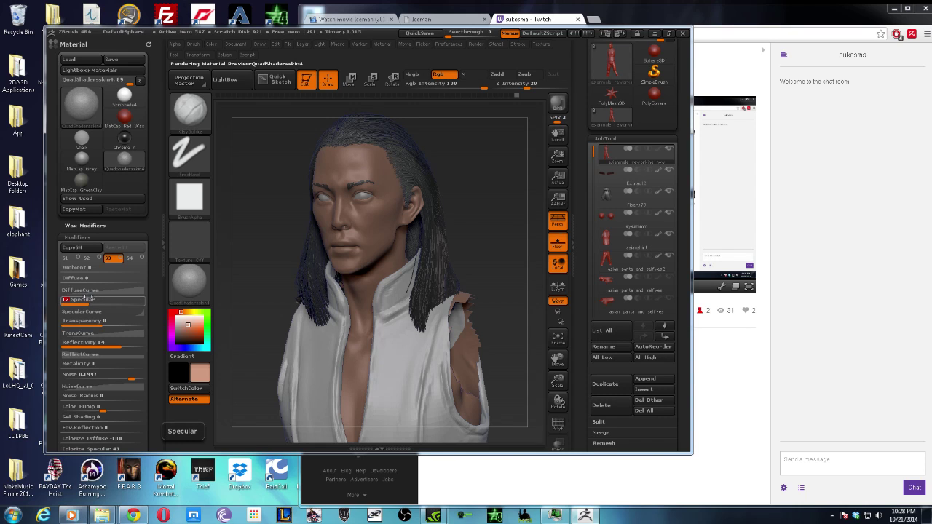
- Brighten shader S2 slightly to Brightness RGB 0.0311, checking front and three-quarter views
left_click_drag(488, 197, 514, 199)
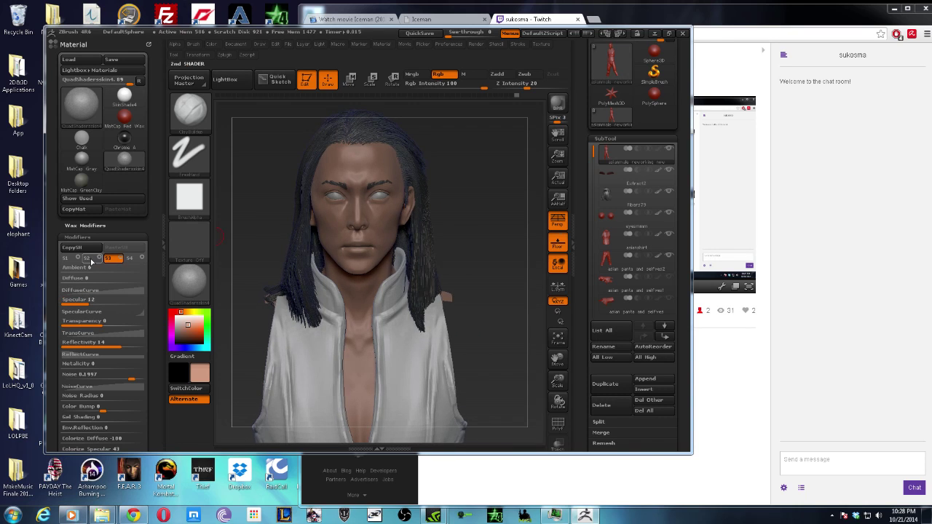
left_click(87, 258)
left_click_drag(115, 273, 121, 272)
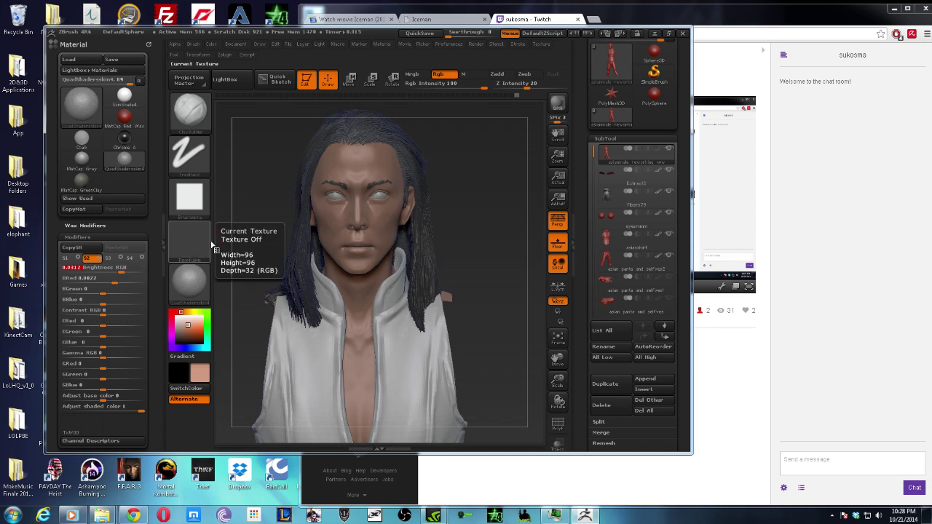
left_click_drag(456, 188, 457, 183)
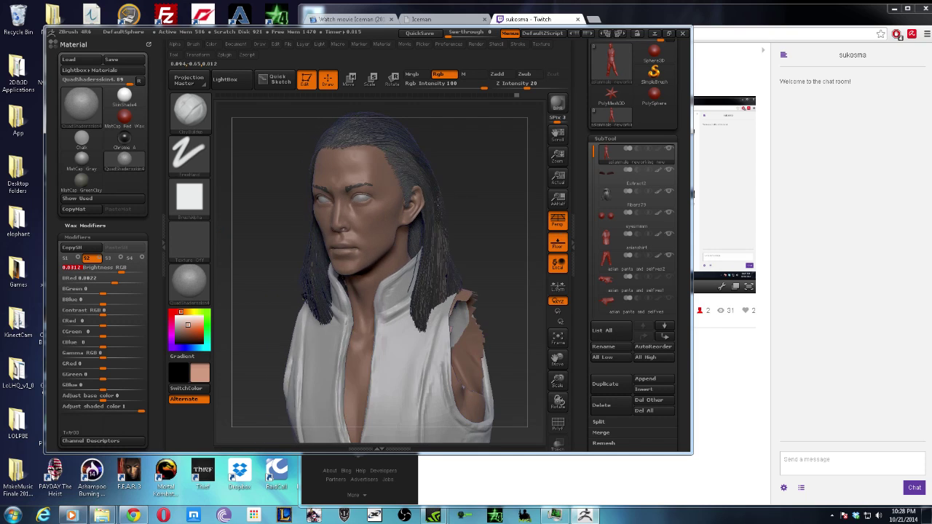
- Maximize the ZBrush window, reduce Draw Size to 4 and select the Move brush
left_click(666, 35)
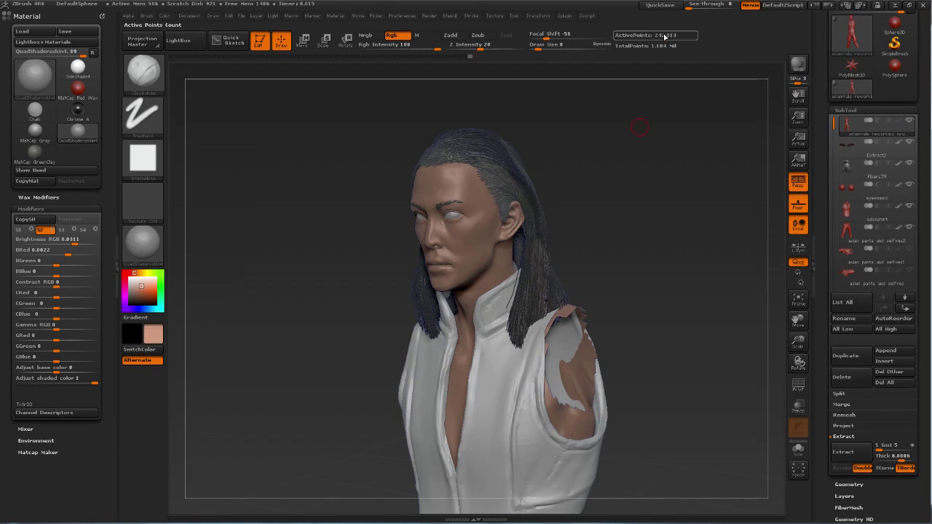
left_click_drag(595, 171, 570, 182)
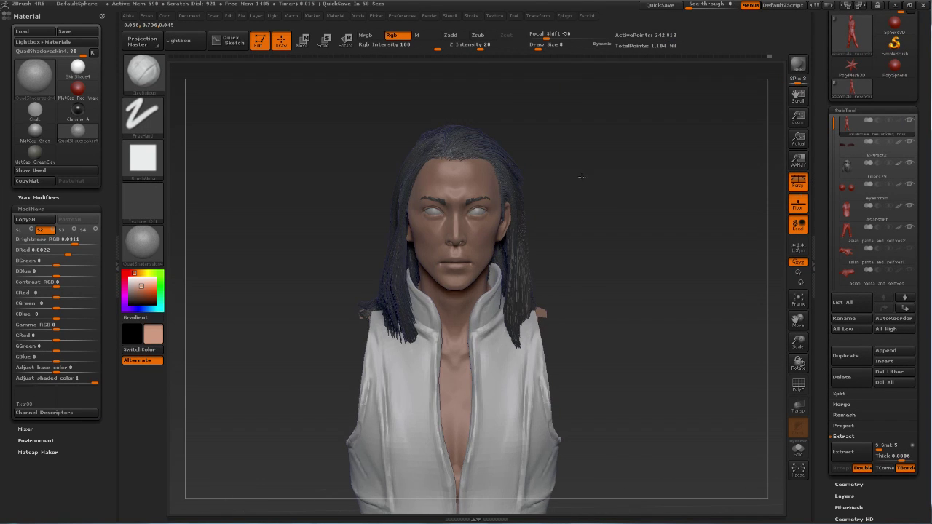
mouse_move(572, 221)
left_mouse_down("alt")
mouse_move(581, 170)
mouse_move(558, 174)
left_mouse_up("alt")
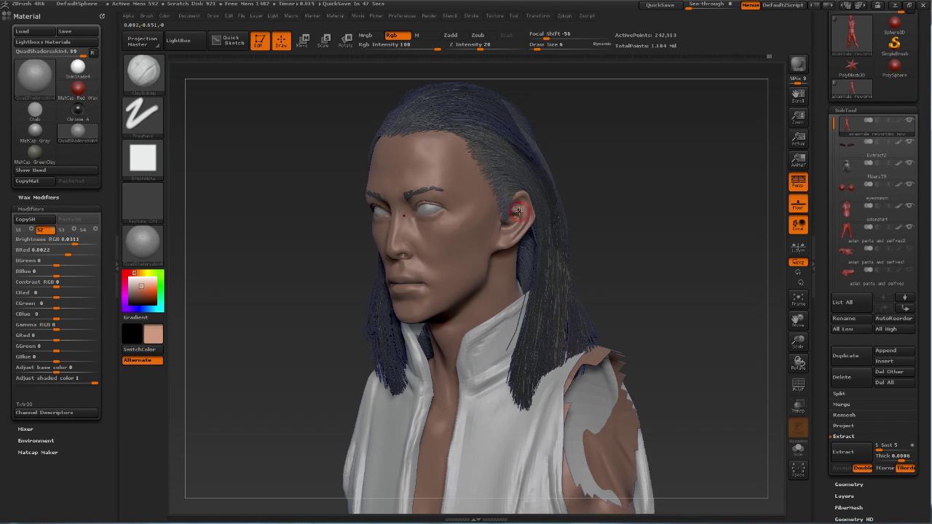
left_click_drag(581, 157, 572, 158)
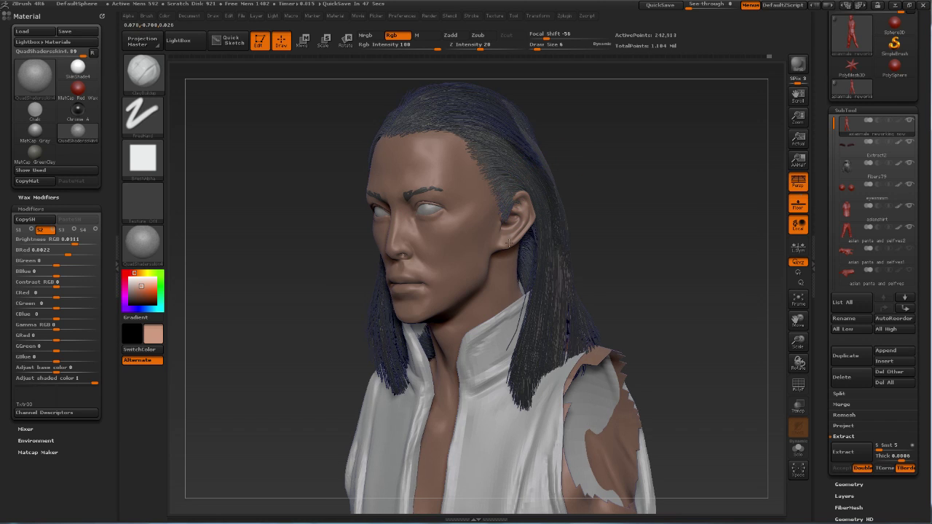
left_click_drag(508, 244, 502, 240)
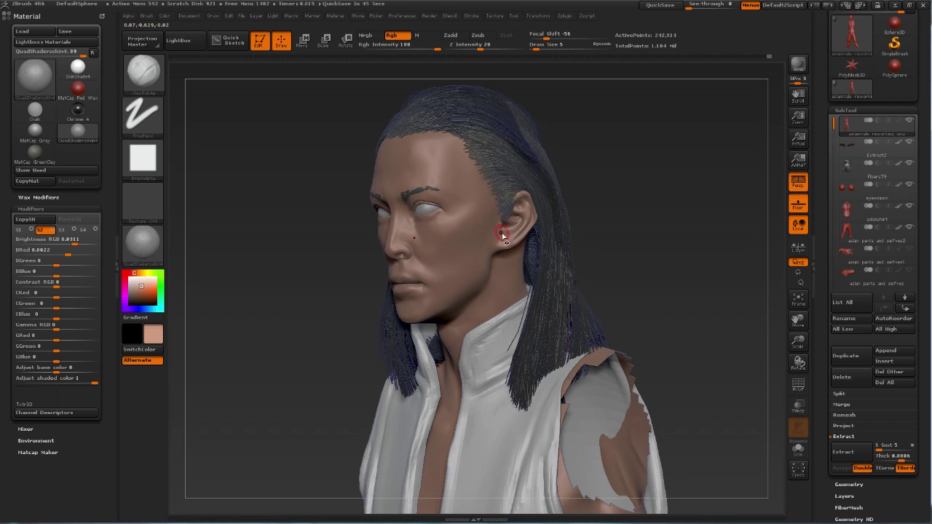
key("bracketleft")
key("b")
key("m")
key("v")
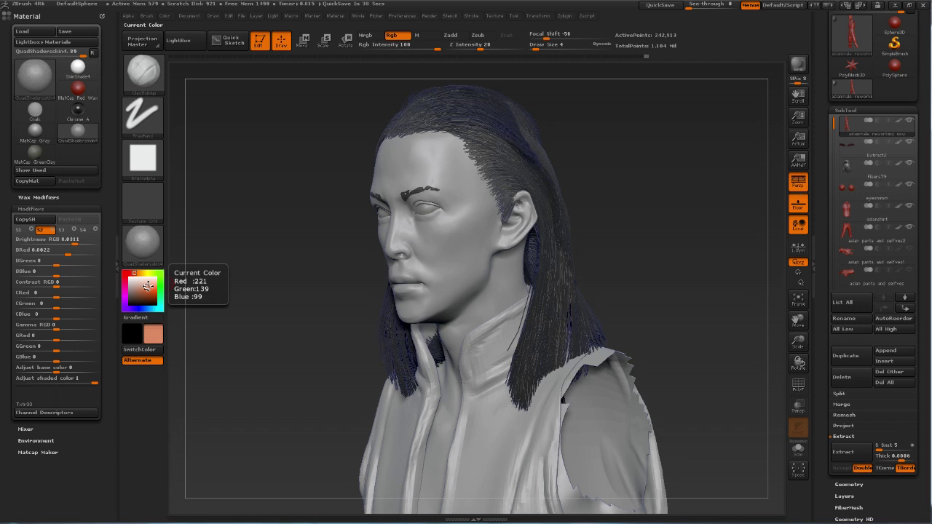
- Pick a salmon skin colour and set the brush to Zadd with Rgb off
left_click(900, 124)
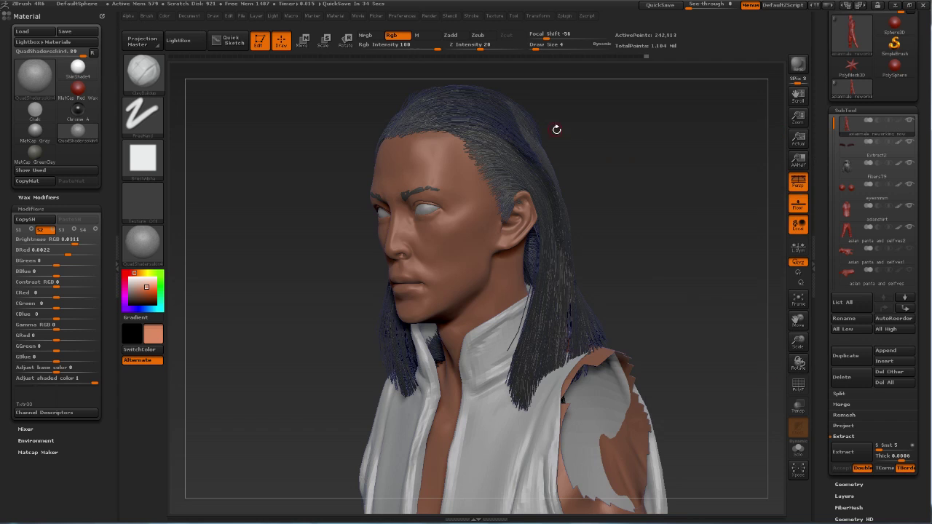
left_click_drag(570, 136, 587, 137)
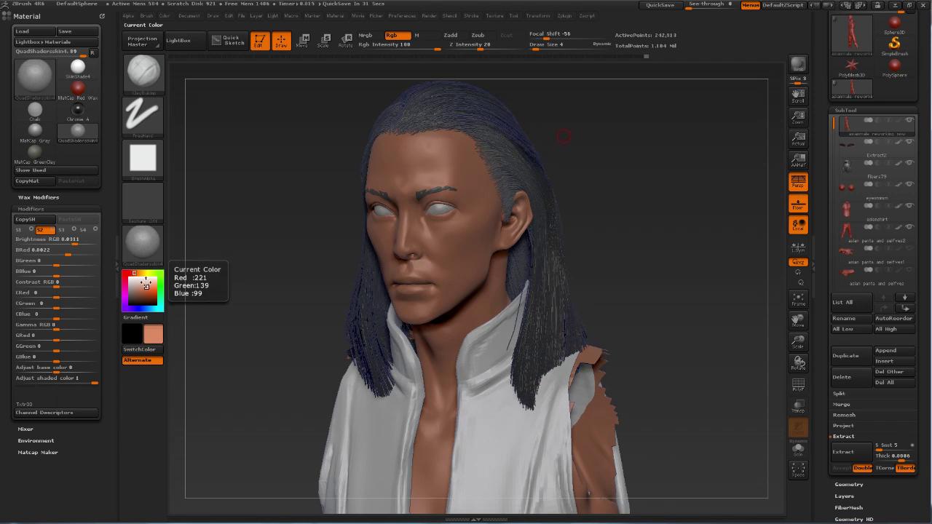
left_click(139, 282)
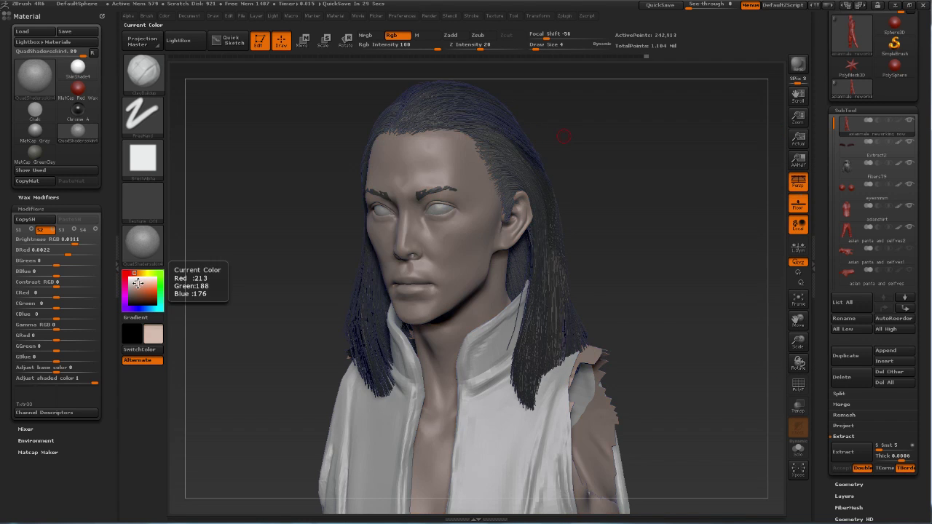
left_click(140, 285)
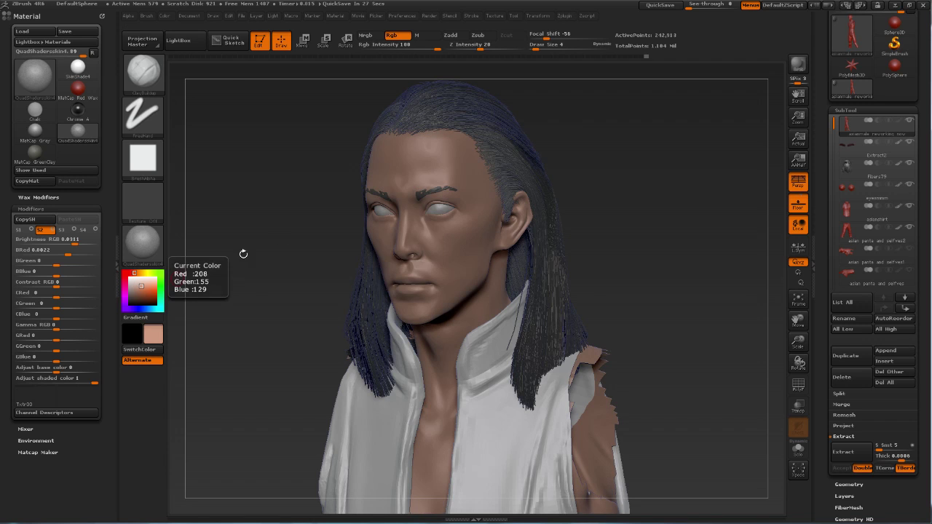
left_click(394, 35)
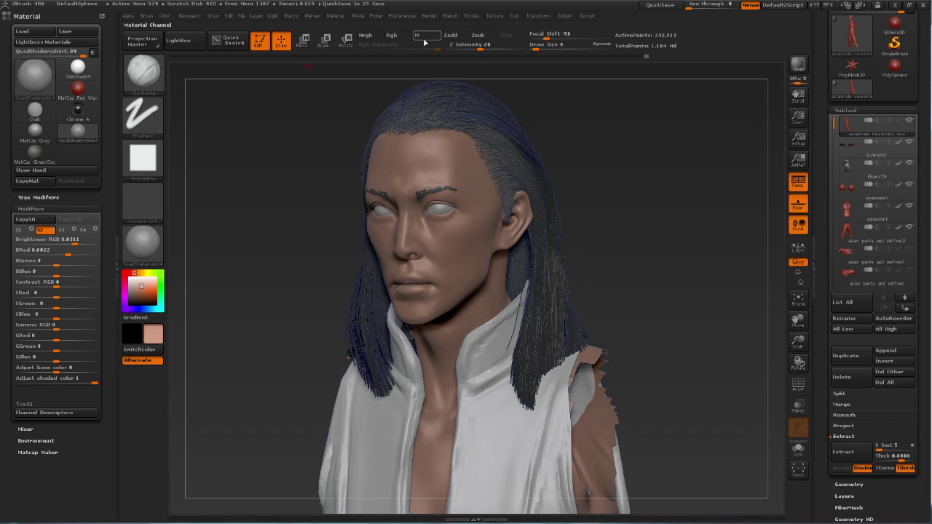
left_click(451, 35)
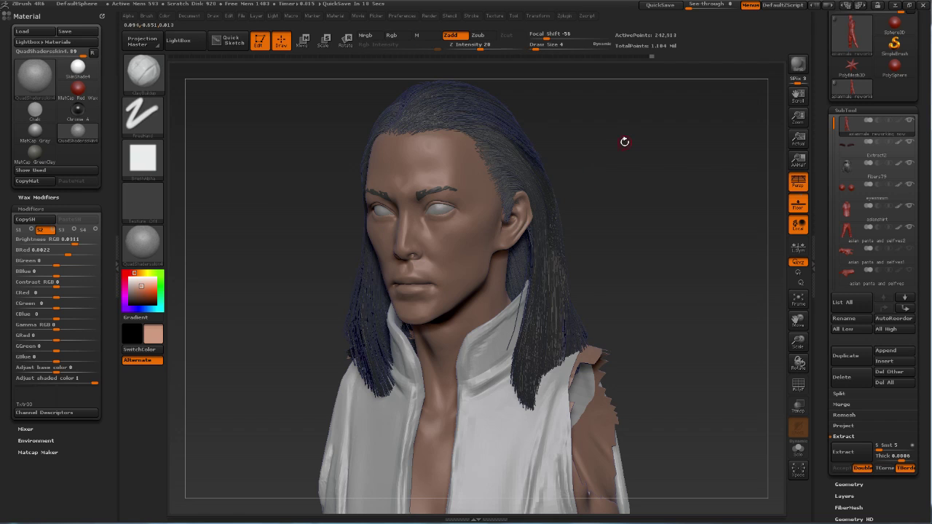
mouse_move(611, 144)
left_mouse_down()
mouse_move(600, 141)
mouse_move(619, 146)
mouse_move(616, 139)
left_mouse_up()
key("b")
key("s")
key("t")
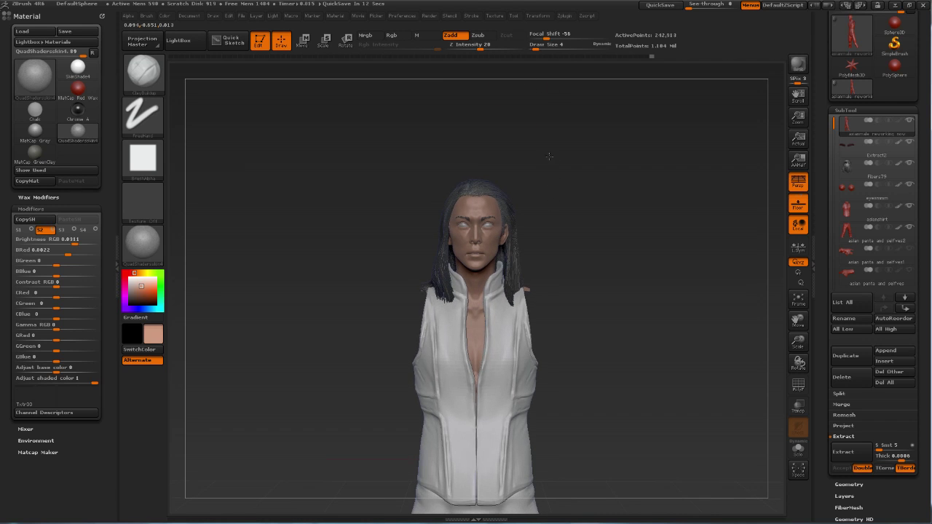
mouse_move(551, 167)
left_mouse_down("alt")
mouse_move(485, 154)
mouse_move(543, 171)
left_mouse_up("alt")
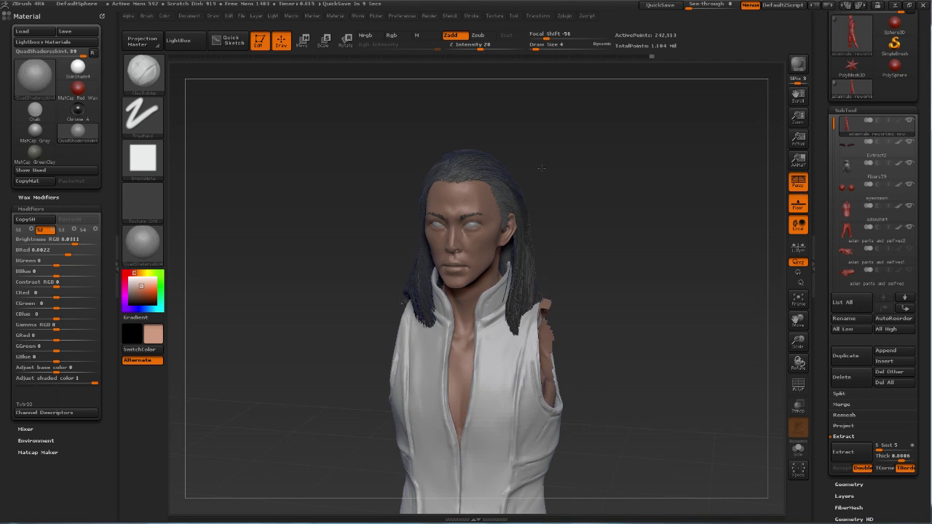
left_click_drag(527, 141, 530, 150, "alt")
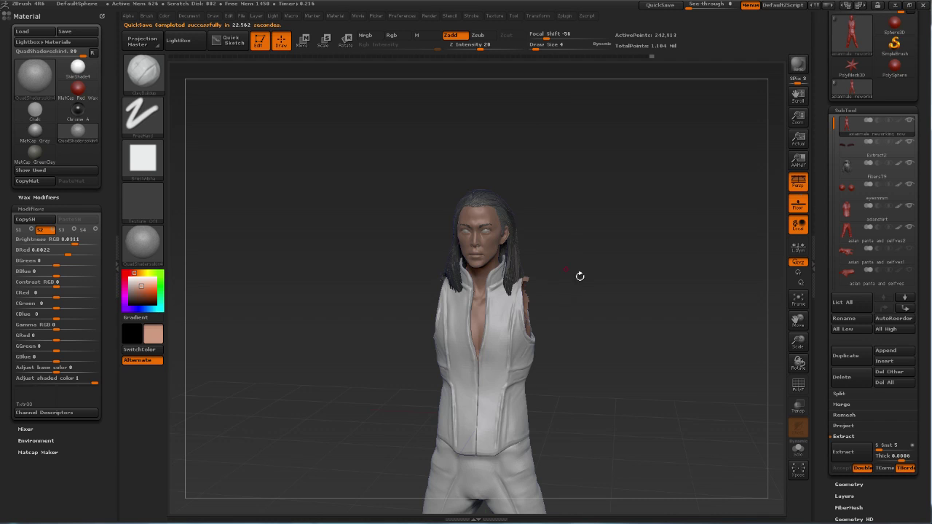
scroll(587, 229, "up", 3)
scroll(598, 216, "up", 3)
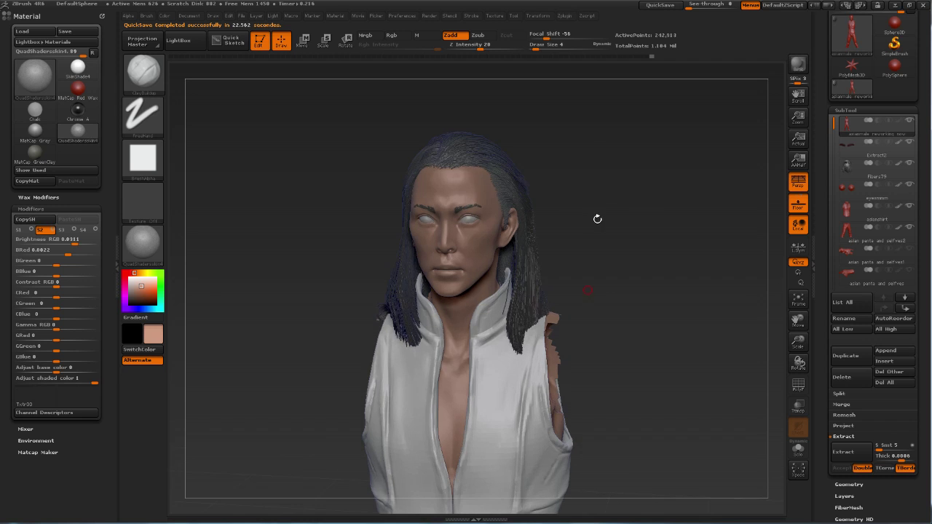
scroll(601, 219, "up", 1)
mouse_move(602, 218)
left_mouse_down()
mouse_move(524, 145)
mouse_move(541, 162)
mouse_move(541, 148)
left_mouse_up()
right_click_drag(464, 170, 462, 174)
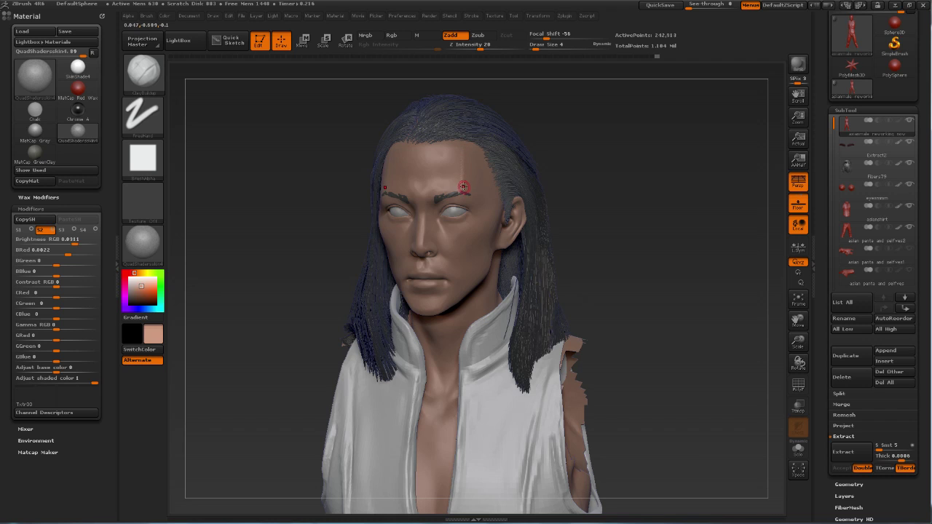
key("shift")
key("shift")
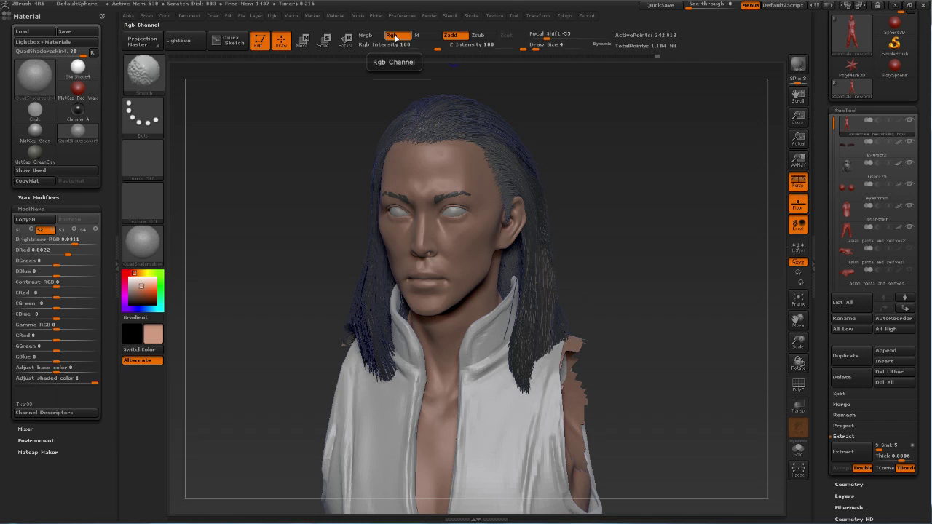
key("shift")
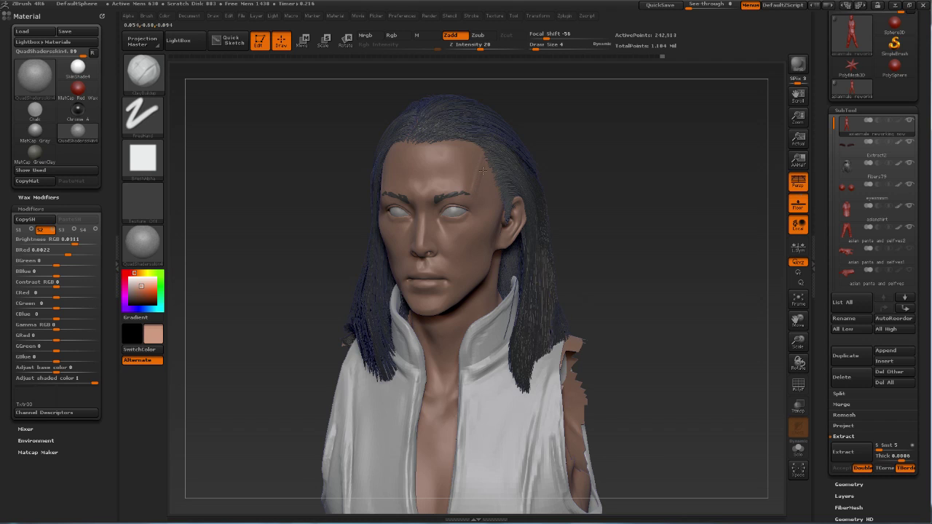
key("shift")
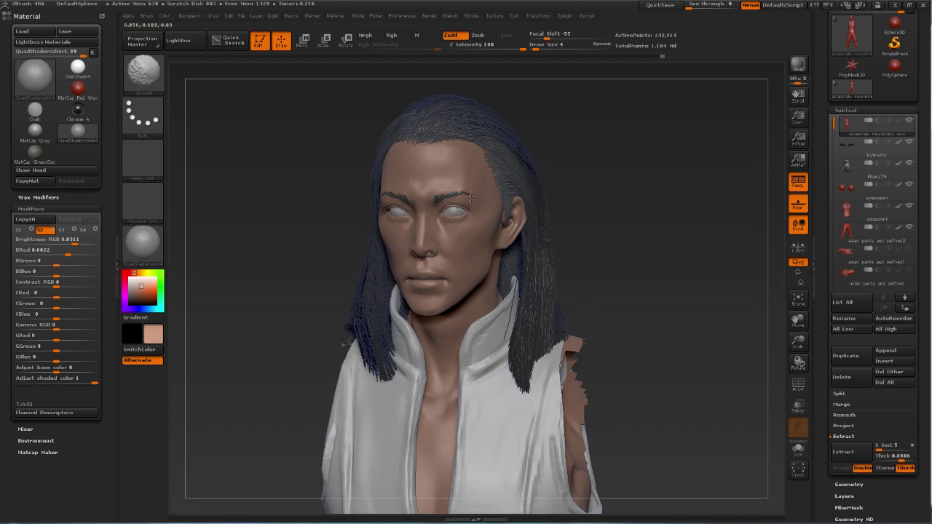
left_click_drag(511, 154, 478, 177)
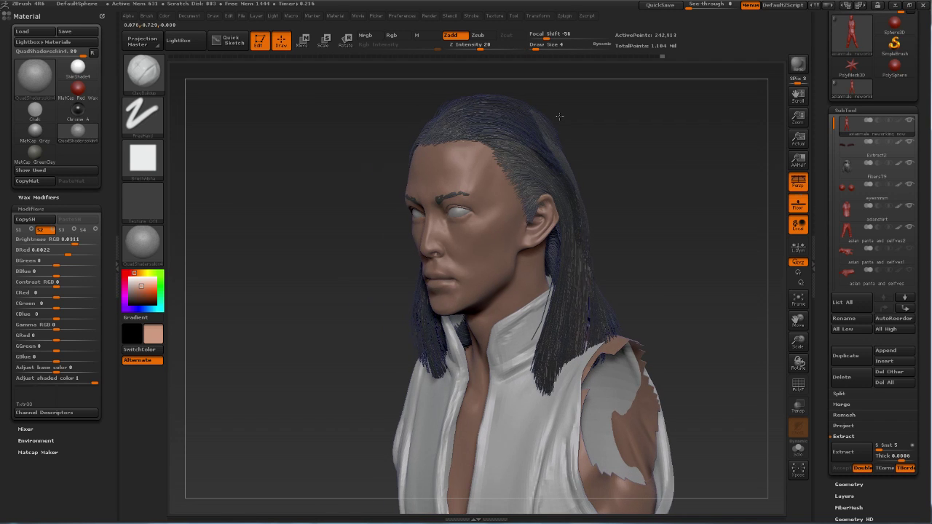
key("shift")
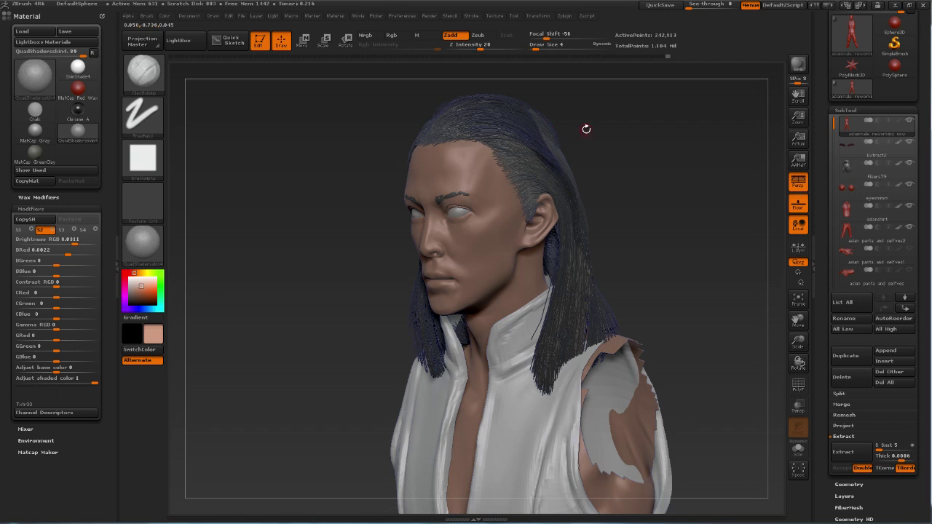
mouse_move(586, 129)
left_mouse_down()
mouse_move(552, 153)
mouse_move(528, 117)
mouse_move(545, 146)
mouse_move(488, 153)
mouse_move(561, 157)
mouse_move(548, 172)
mouse_move(553, 196)
mouse_move(551, 187)
mouse_move(502, 287)
left_mouse_up()
- Select the body subtool and unhide the whole mesh, including the outstretched arms
left_click(498, 291, "alt")
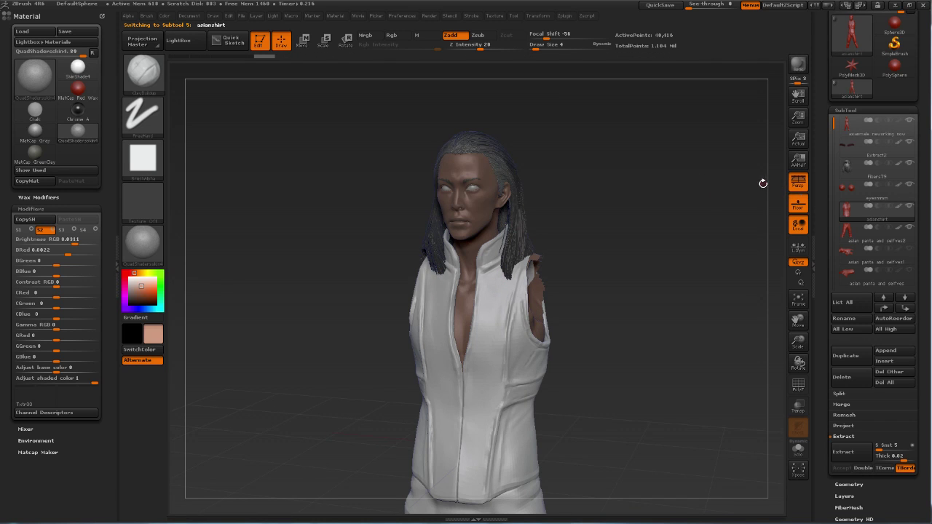
left_click(481, 197, "alt")
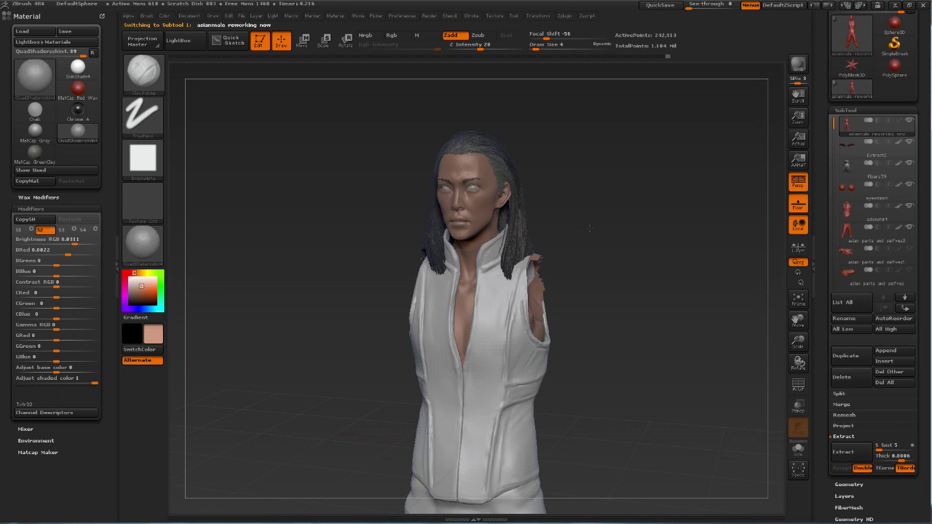
mouse_move(561, 231)
left_mouse_down()
mouse_move(587, 193)
mouse_move(546, 212)
left_mouse_up()
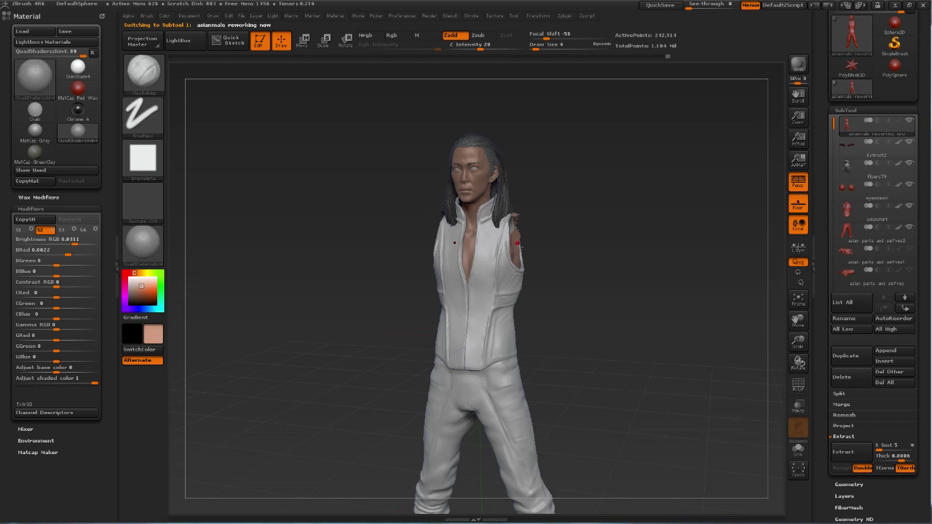
left_click(559, 228, "ctrl+shift")
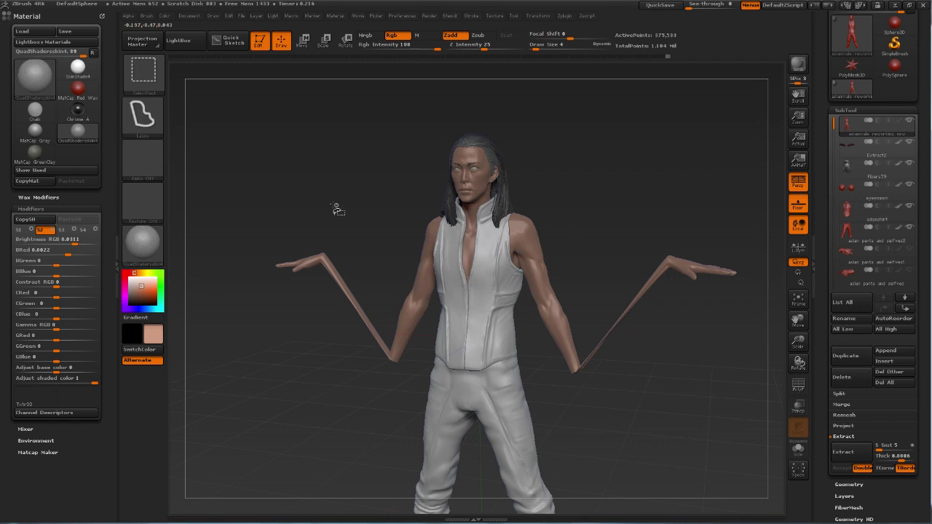
left_click_drag(255, 221, 348, 216, "ctrl+shift")
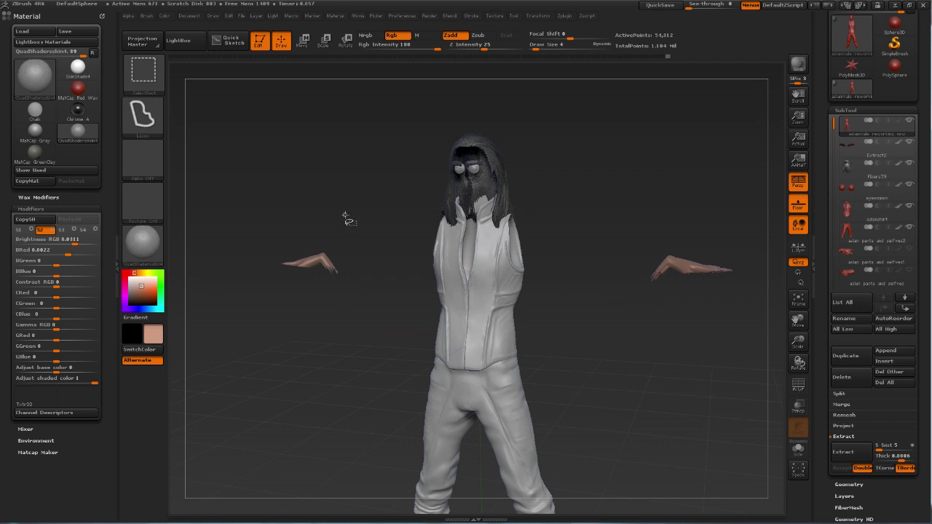
left_click(347, 211, "ctrl+shift")
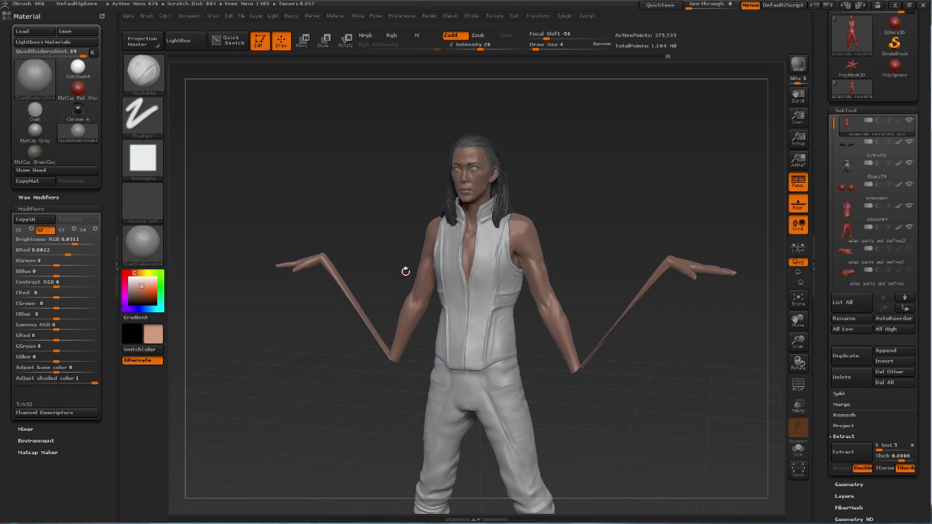
left_click(413, 307, "ctrl+shift")
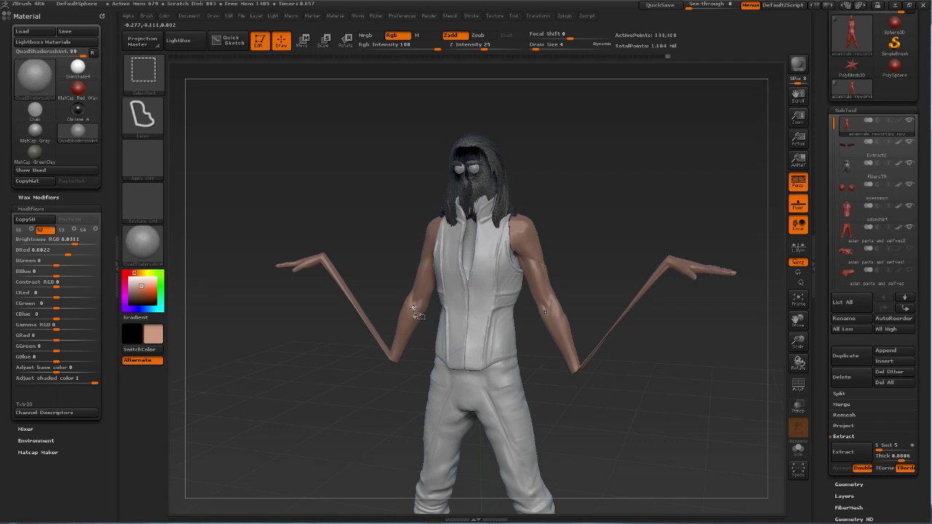
left_click(412, 320, "ctrl+shift")
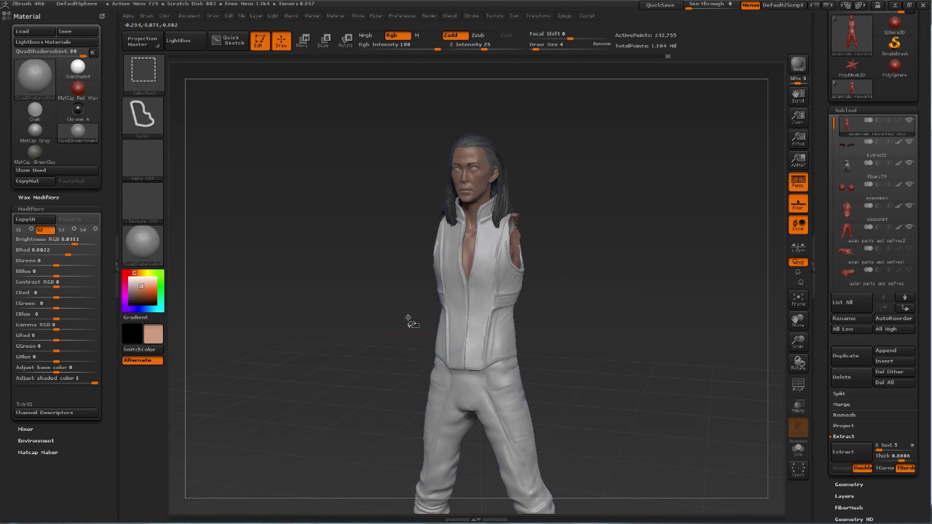
left_click(409, 318, "ctrl+shift")
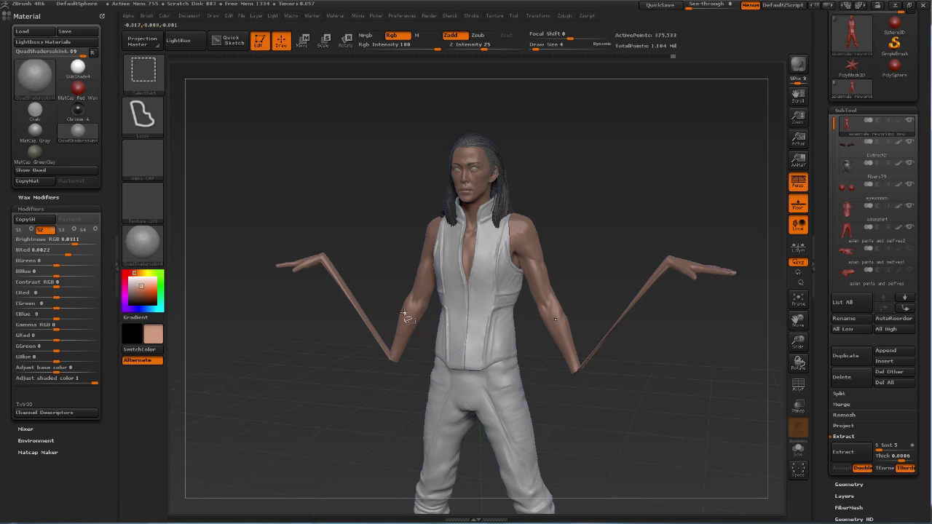
- Mask the torso with Transpose Move, leaving the forearms free, and place the action line
left_click(302, 41)
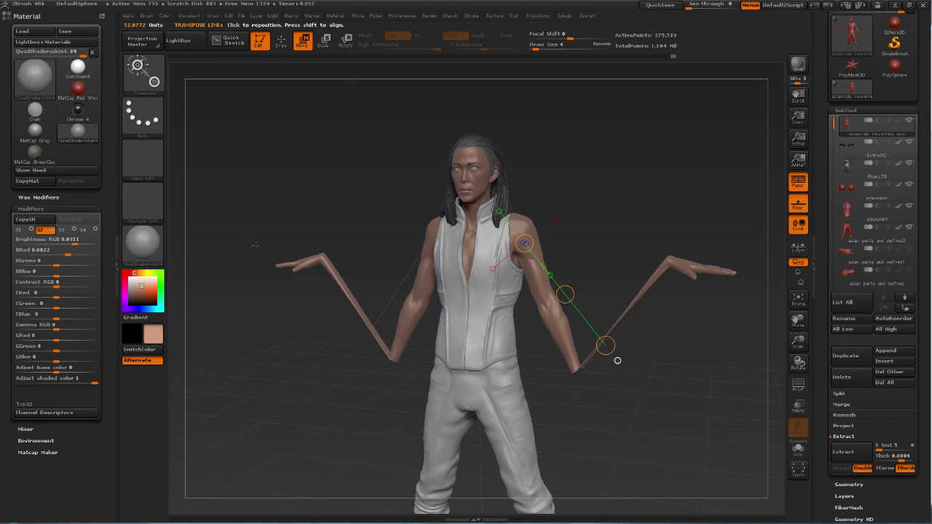
mouse_move(237, 246)
left_mouse_down()
mouse_move(326, 215)
mouse_move(279, 228)
mouse_move(387, 358)
left_mouse_up()
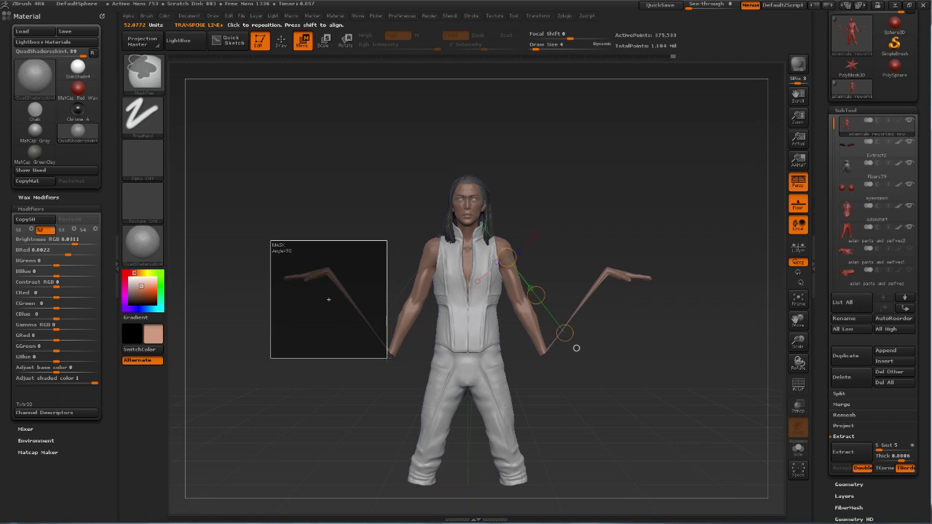
left_click_drag(430, 258, 370, 333)
left_click(365, 250, "ctrl")
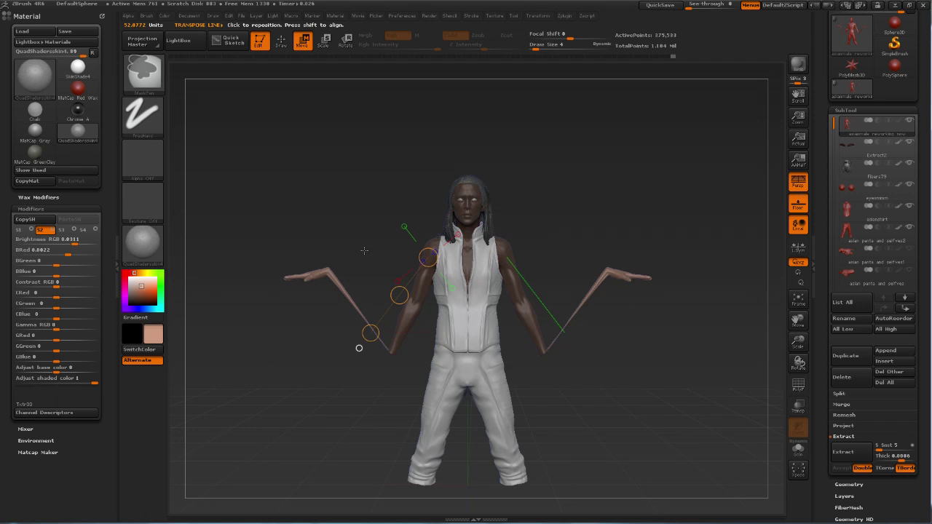
left_click_drag(289, 278, 388, 263)
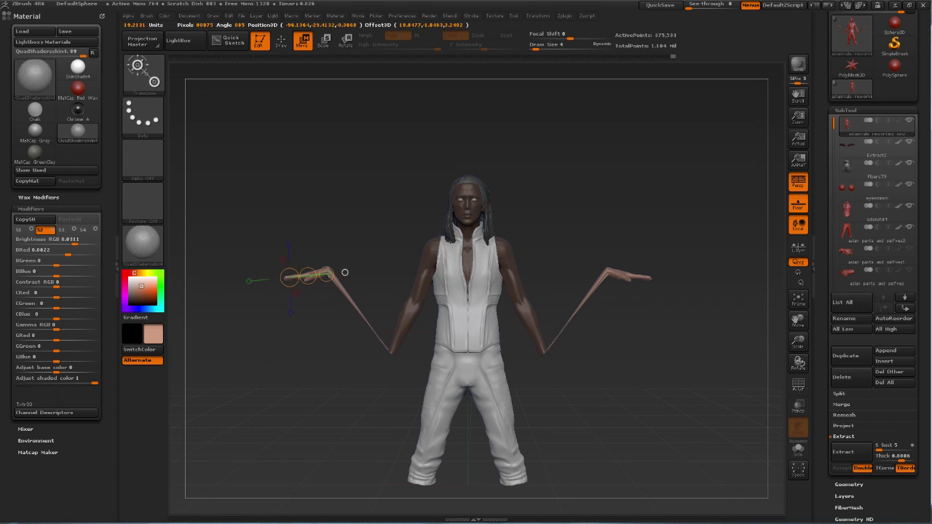
left_click_drag(289, 277, 308, 283)
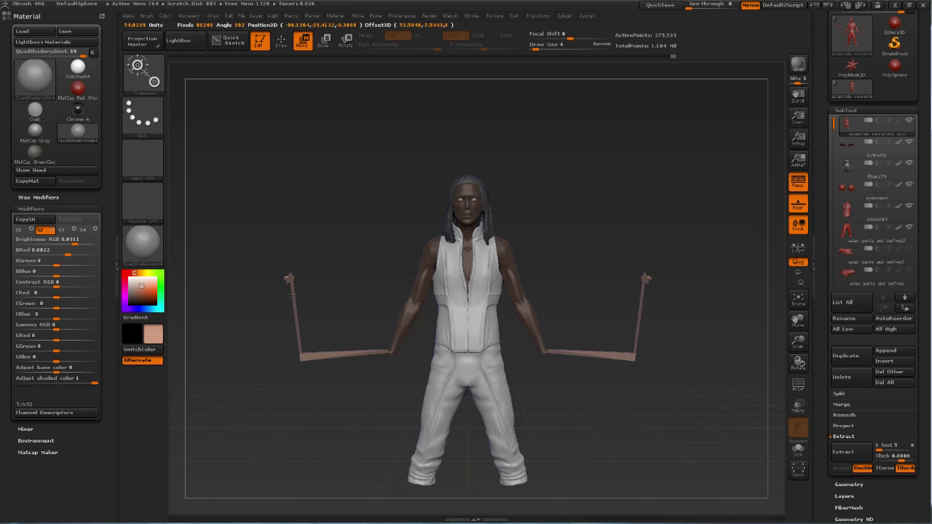
- Rotate the forearms down with Transpose Rotate until the hands hang beside the hips
left_click(346, 40)
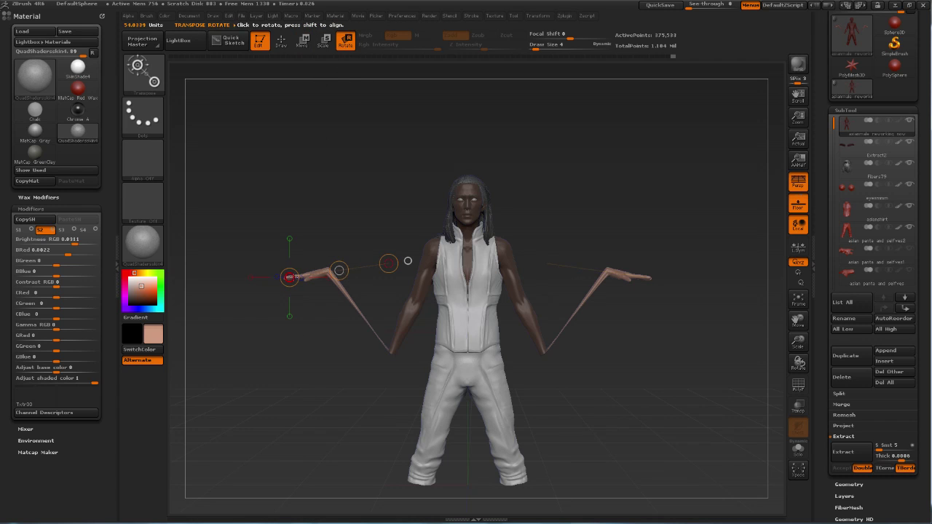
left_click_drag(290, 278, 271, 284)
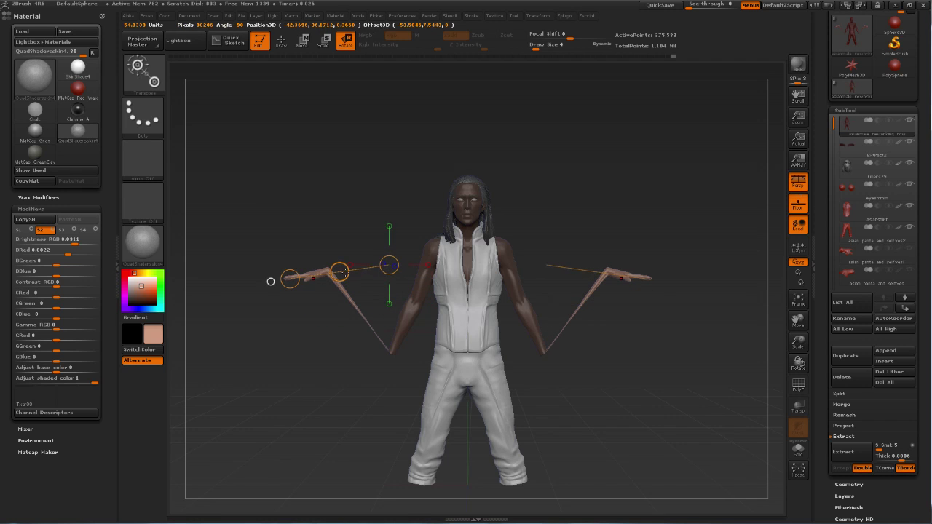
left_click(340, 274)
key("ctrl+z")
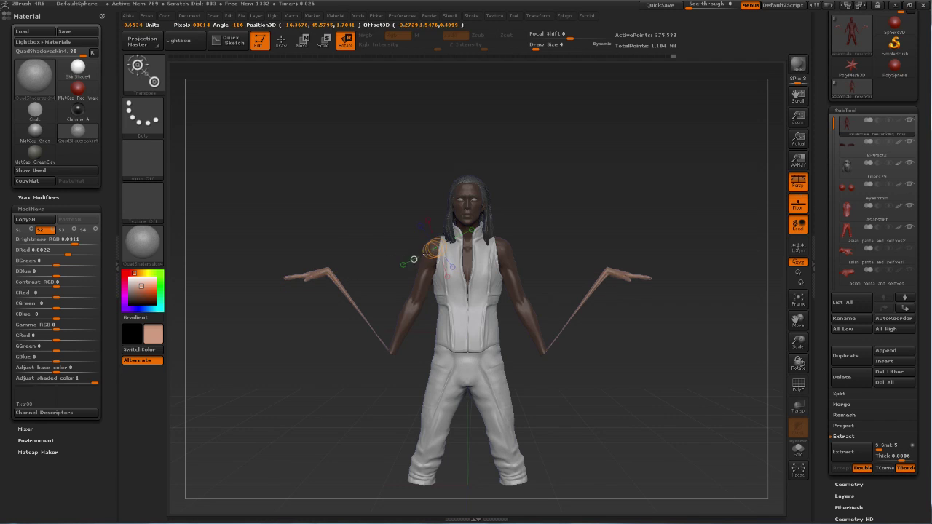
mouse_move(413, 255)
left_mouse_down()
mouse_move(290, 280)
mouse_move(309, 323)
mouse_move(338, 466)
left_mouse_up()
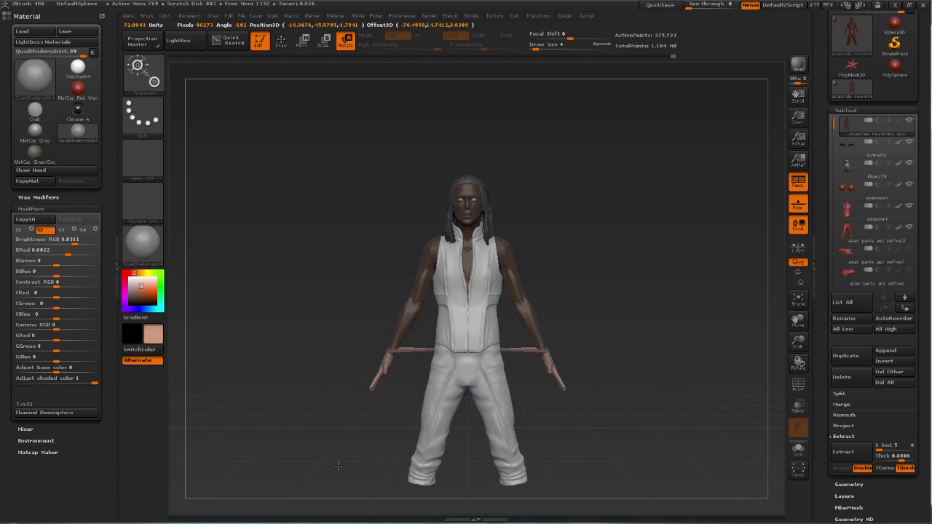
right_click_drag(502, 262, 575, 224, "ctrl")
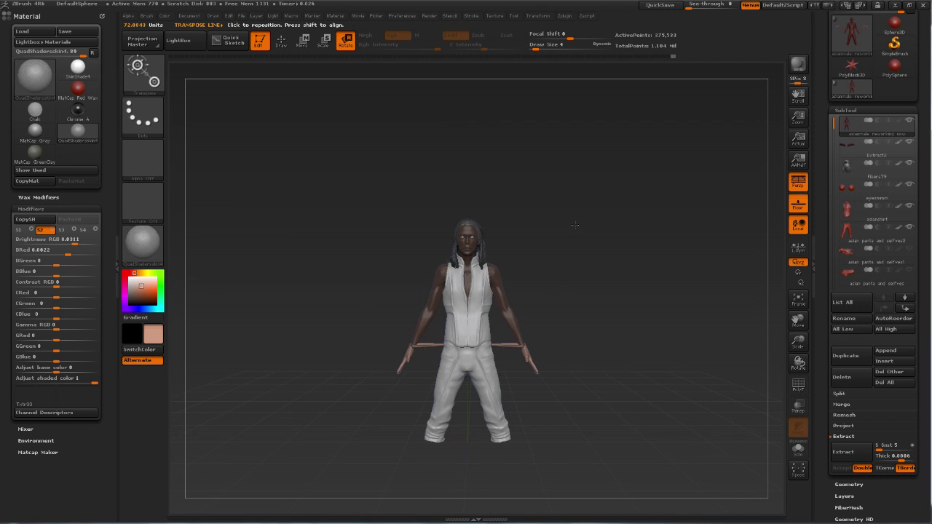
left_click_drag(532, 272, 602, 293)
right_click_drag(601, 294, 407, 340, "ctrl")
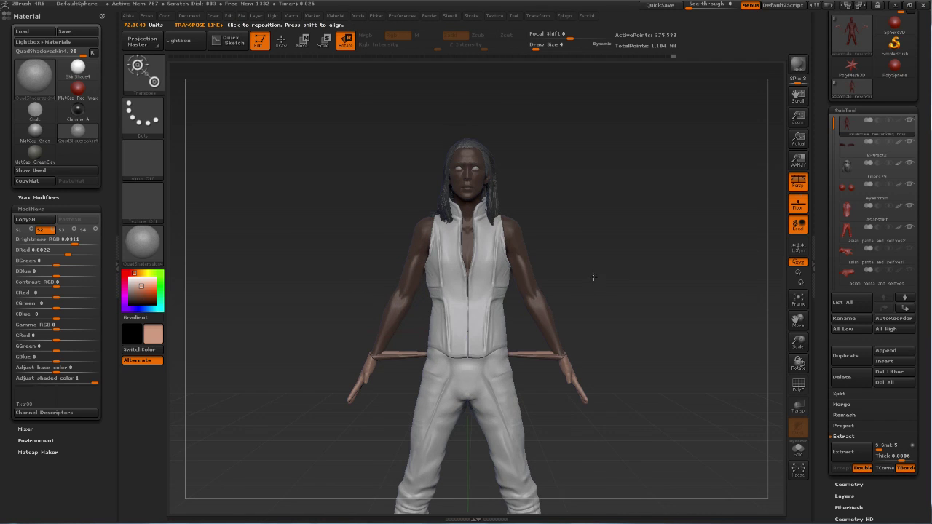
left_click_drag(243, 260, 343, 239)
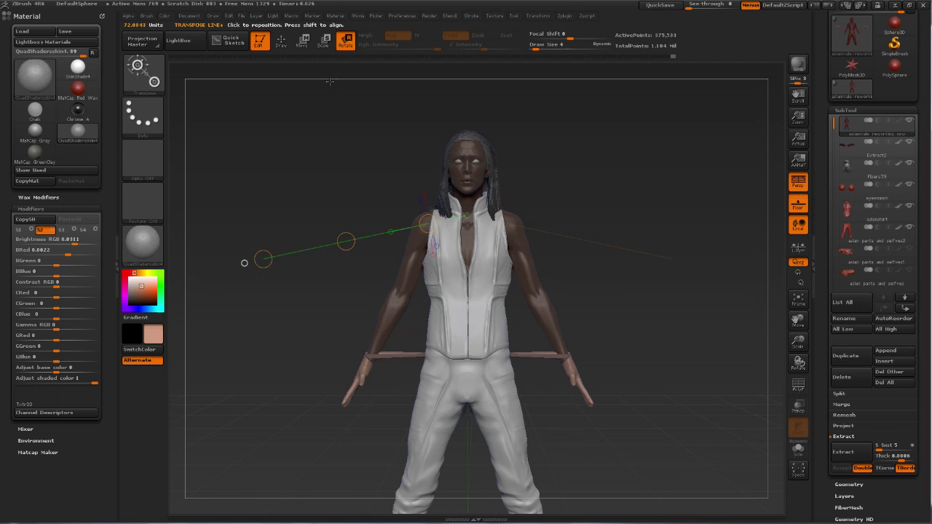
left_click(280, 40)
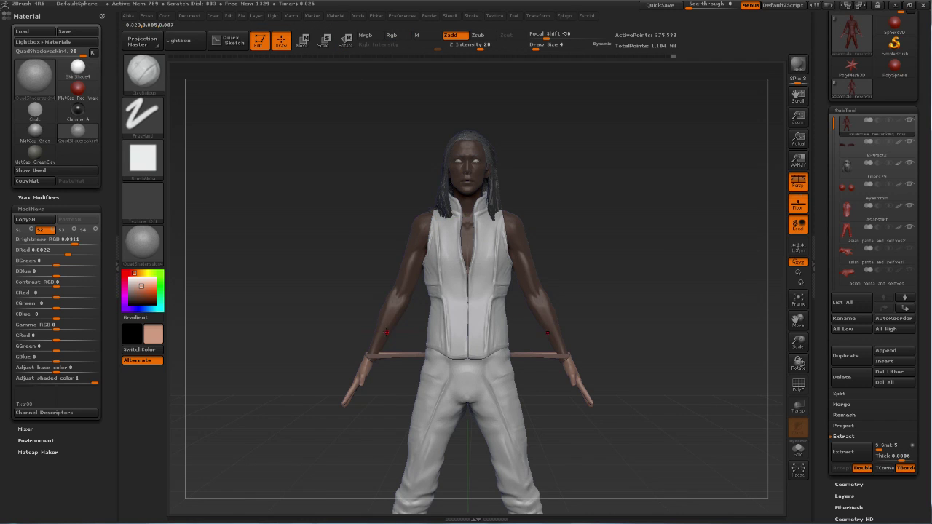
key("bracketright")
key("bracketright")
key("bracketright")
key("bracketright")
key("shift")
mouse_move(408, 356)
left_mouse_down("shift")
mouse_move(435, 347)
mouse_move(418, 358)
left_mouse_up("shift")
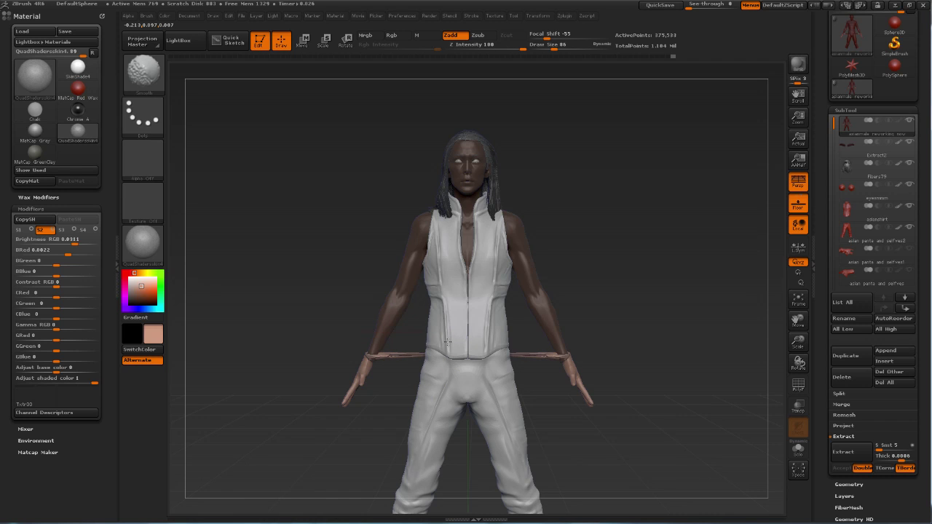
left_click_drag(499, 302, 517, 356, "shift")
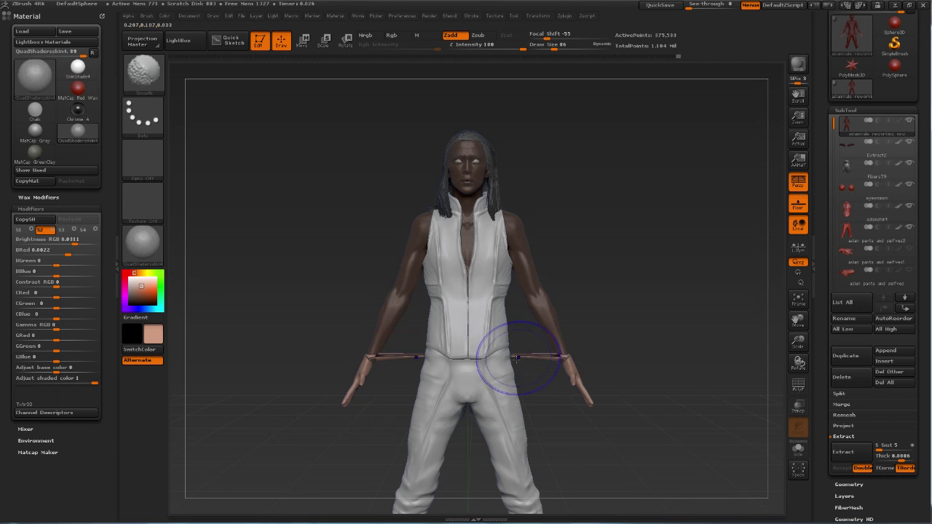
left_click_drag(497, 358, 494, 352, "shift")
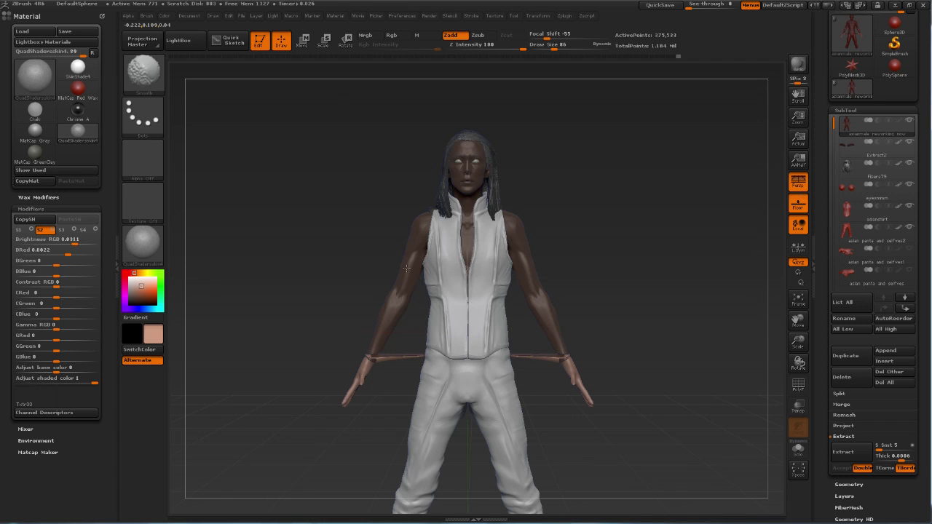
left_click(301, 40)
left_click_drag(263, 258, 425, 223)
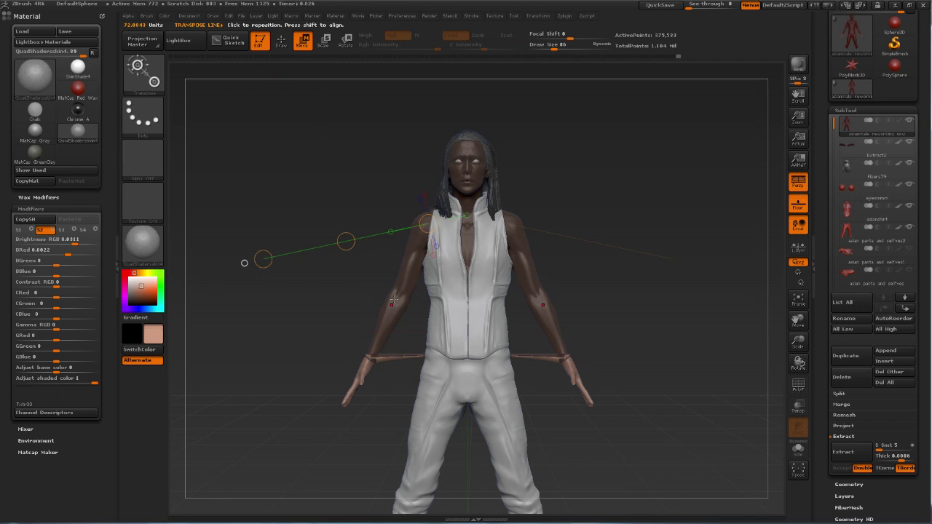
left_click_drag(420, 238, 363, 370)
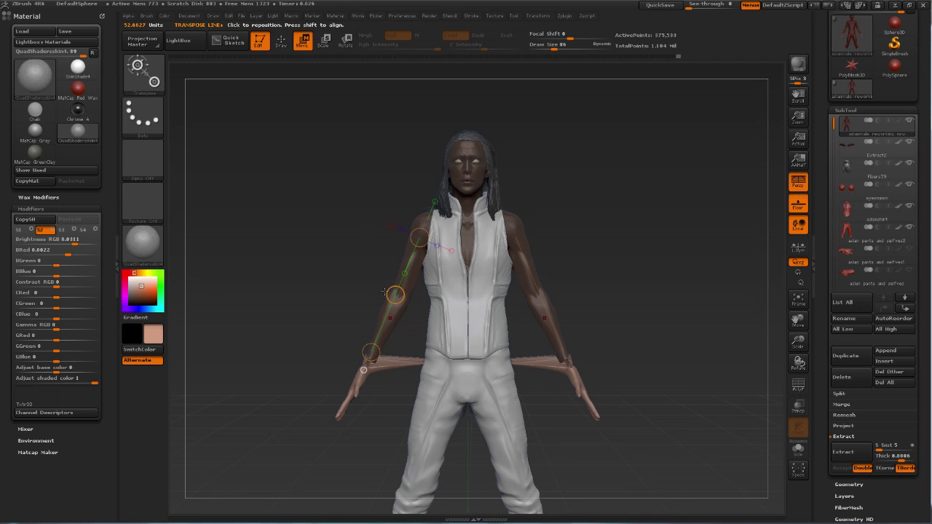
left_click(281, 41)
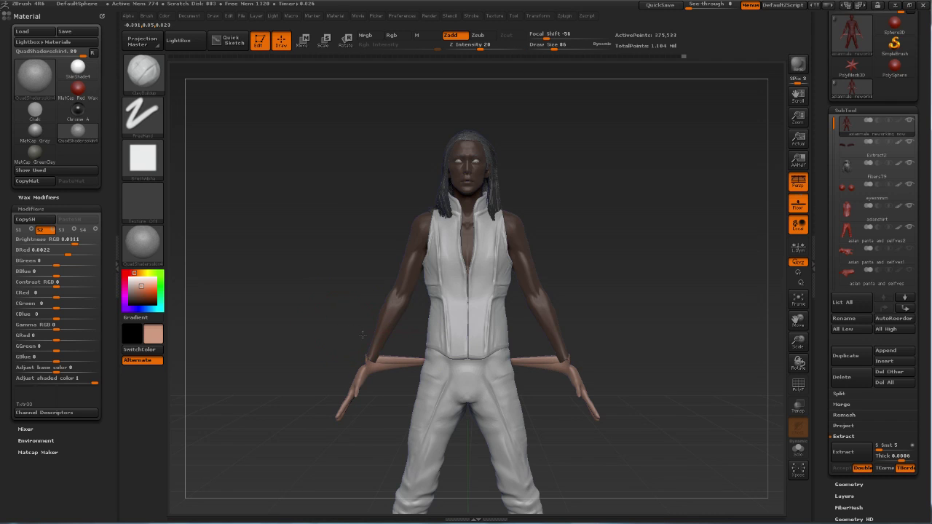
- Inspect the figure and toggle visibility of the stray arms' polygroup
left_click_drag(369, 354, 400, 373)
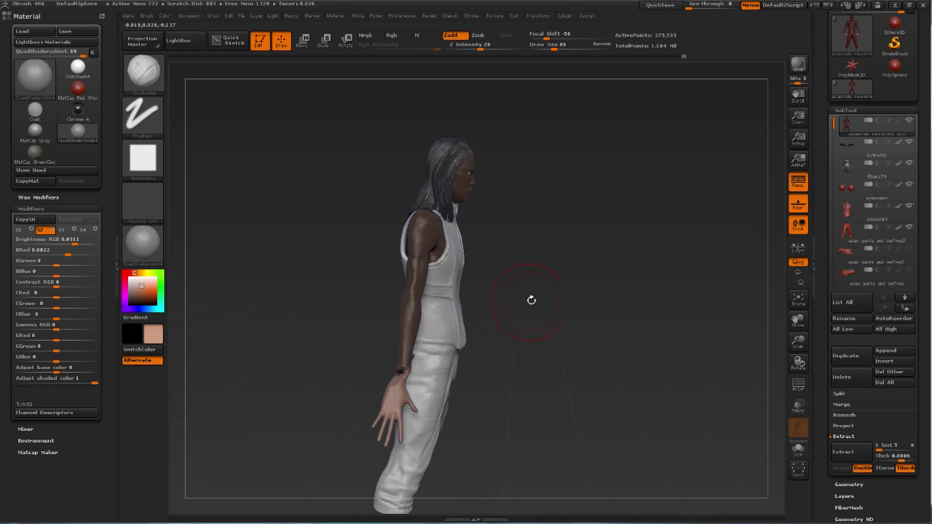
mouse_move(531, 301)
left_mouse_down()
mouse_move(619, 264)
mouse_move(530, 287)
left_mouse_up()
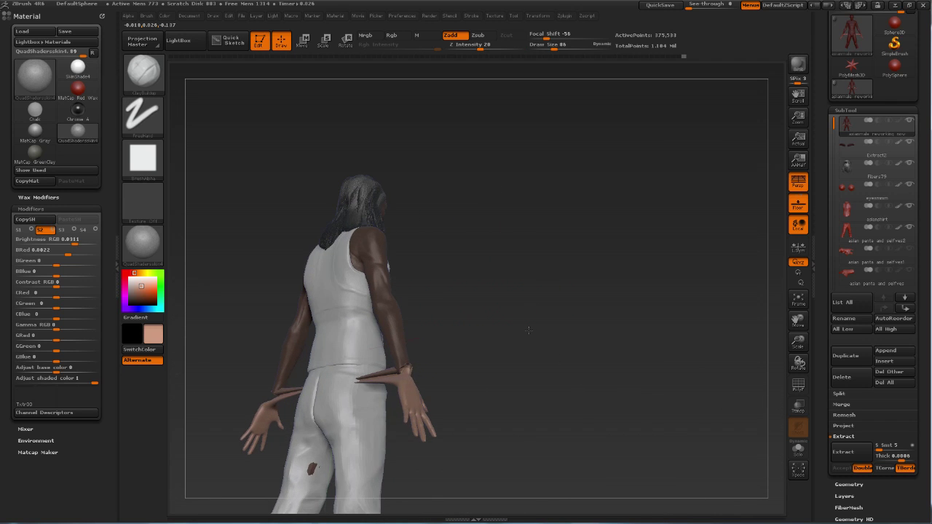
mouse_move(553, 363)
left_mouse_down("alt")
mouse_move(552, 315)
mouse_move(531, 354)
mouse_move(537, 326)
left_mouse_up("alt")
key("f")
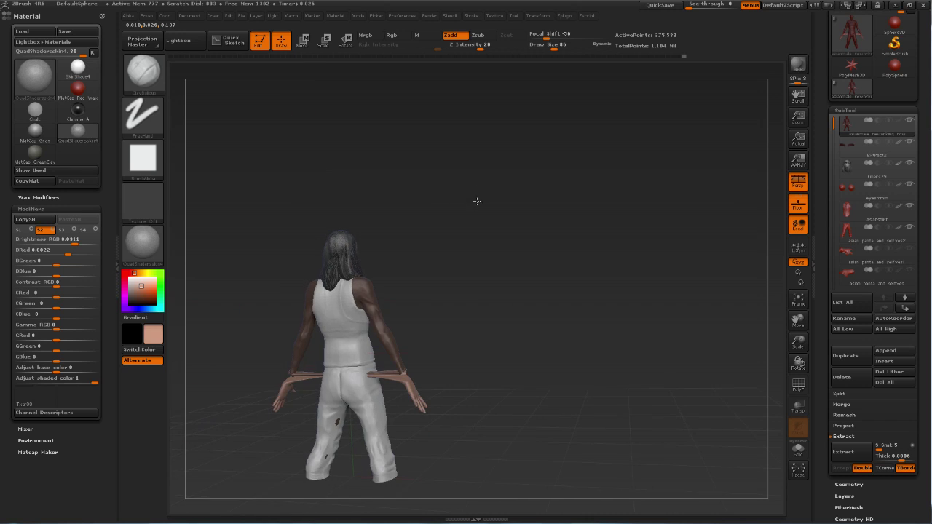
key("ctrl")
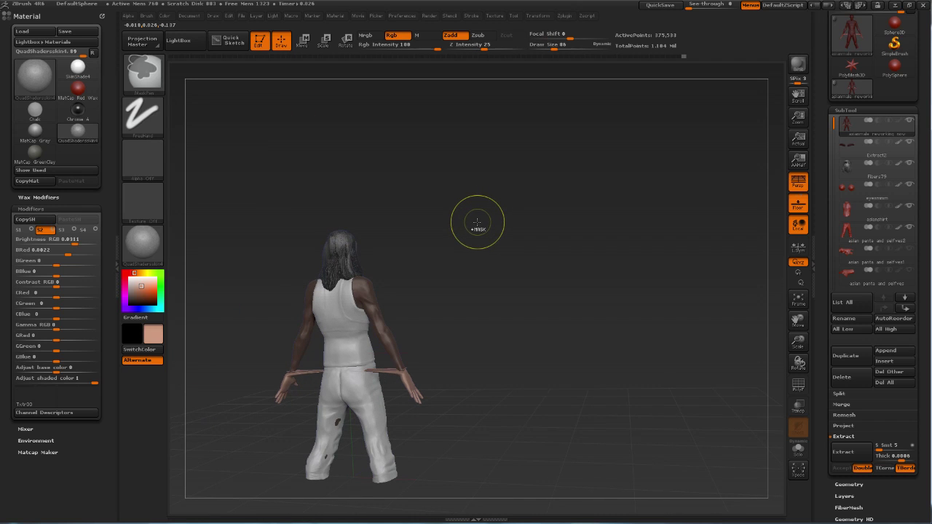
key("ctrl+z")
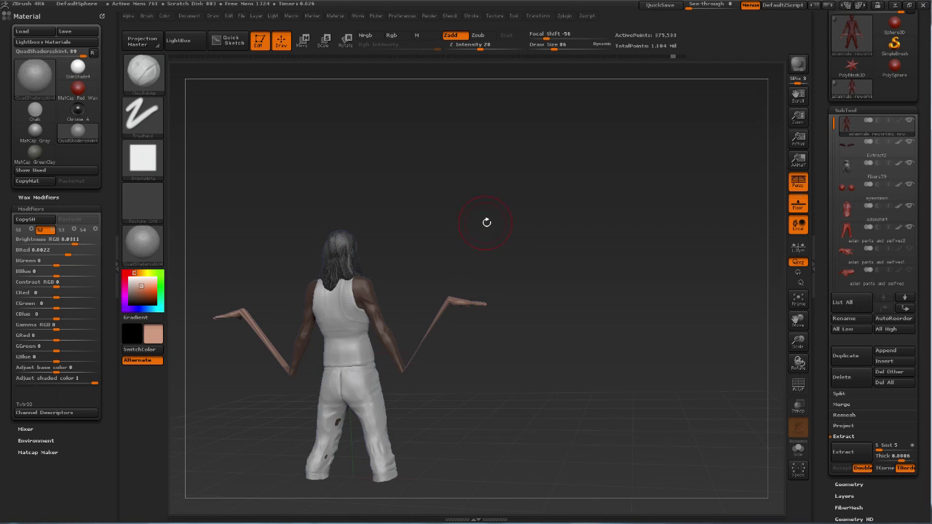
left_click(379, 324, "ctrl+shift")
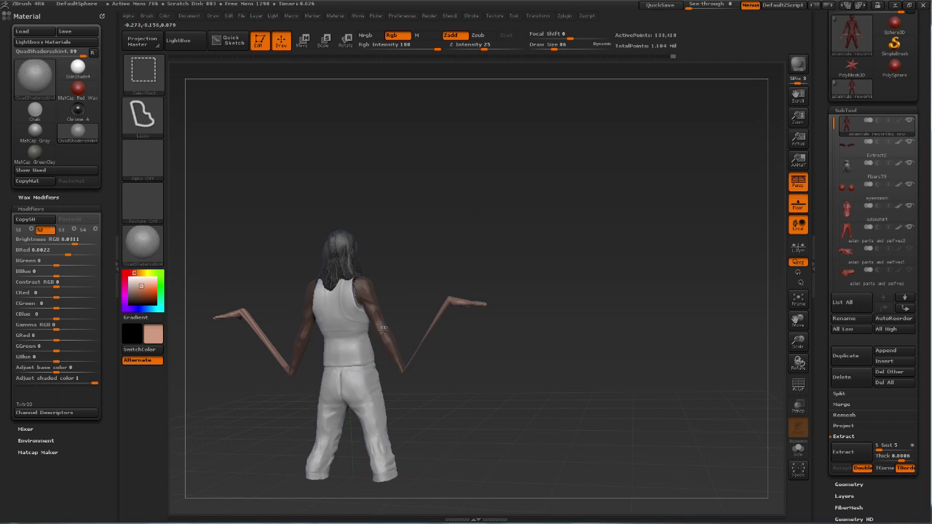
left_click(386, 324, "ctrl+shift")
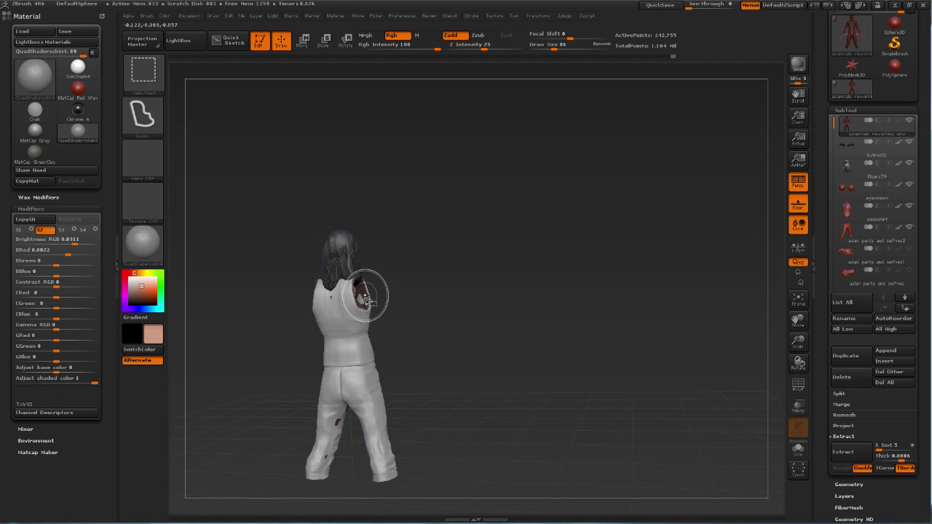
left_click(372, 302, "ctrl+shift")
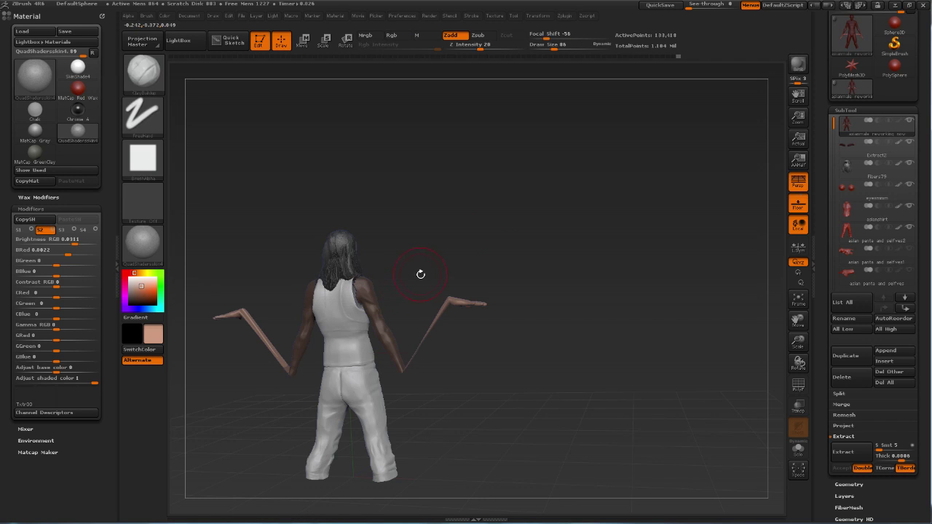
- Hide the stray arms with lasso and wedge selections until only the body's arms remain
left_click_drag(420, 272, 461, 250)
mouse_move(409, 279)
left_mouse_down("ctrl+shift")
mouse_move(426, 378)
mouse_move(421, 362)
left_mouse_up("ctrl+shift")
left_click(428, 352, "ctrl+shift")
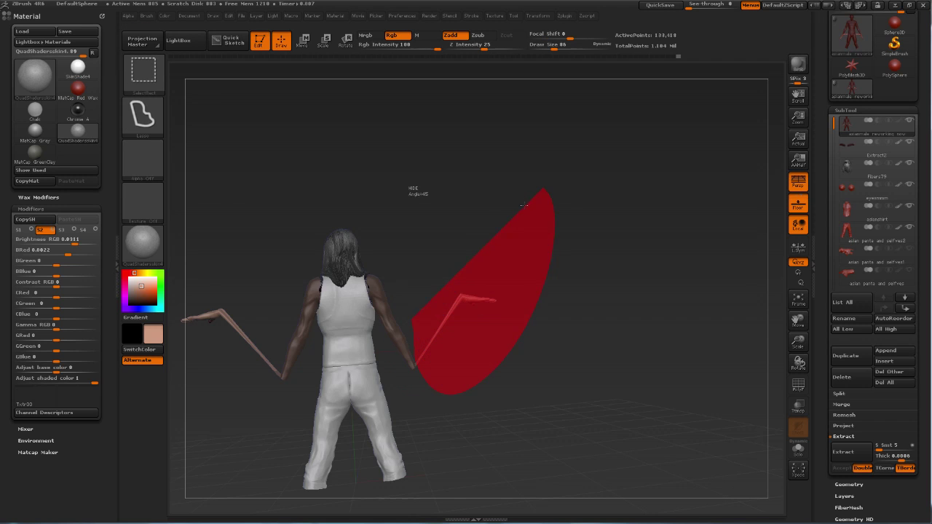
left_click_drag(431, 390, 542, 193, "ctrl+shift")
left_click_drag(488, 252, 504, 232)
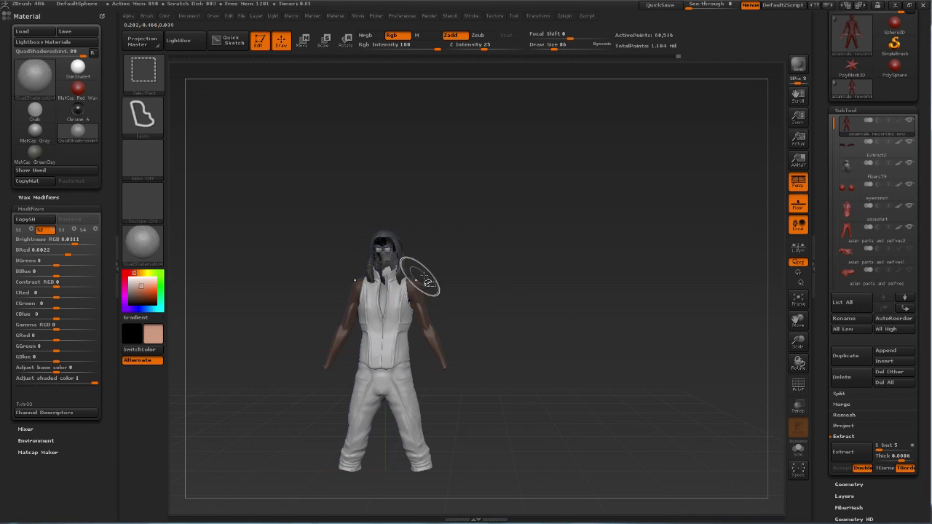
left_click(446, 273, "ctrl+shift")
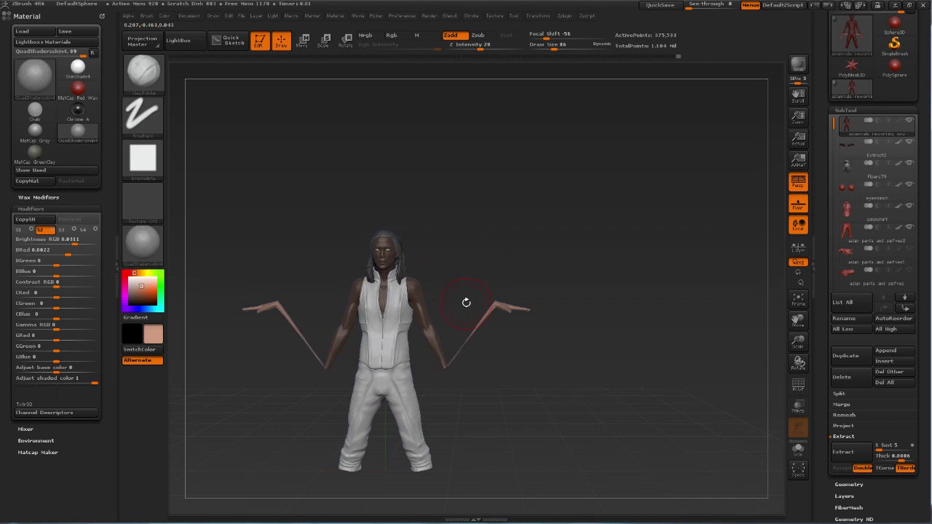
mouse_move(444, 297)
left_mouse_down("ctrl+shift")
mouse_move(541, 362)
mouse_move(509, 218)
left_mouse_up("ctrl+shift")
left_click_drag(507, 279, 519, 291, "alt")
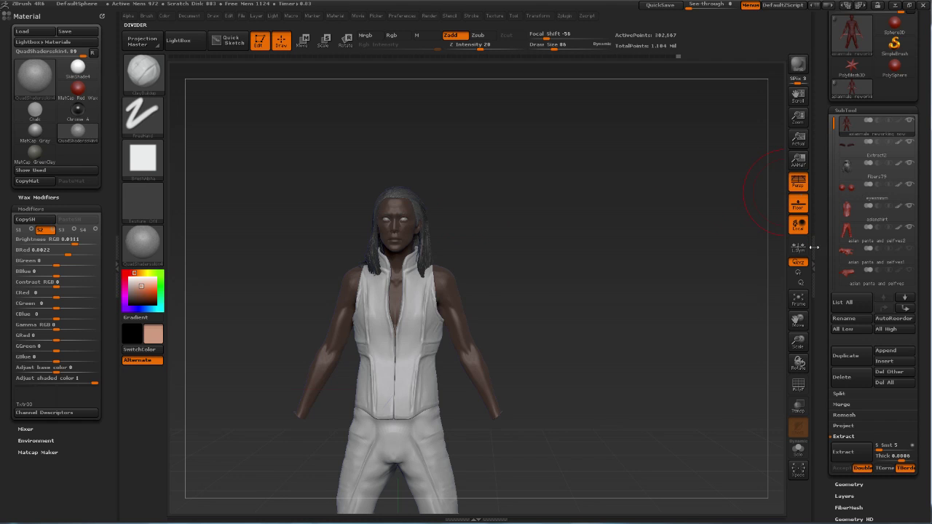
- Drop the body to SDiv 1 and apply Del Hidden in Geometry > Modify Topology
scroll(846, 276, "down", 5)
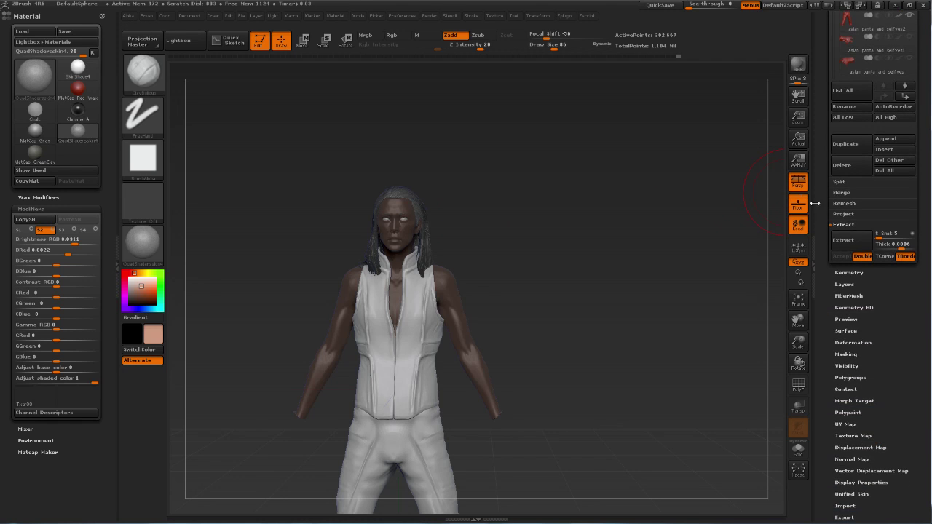
left_click(849, 272)
scroll(832, 256, "up", 3)
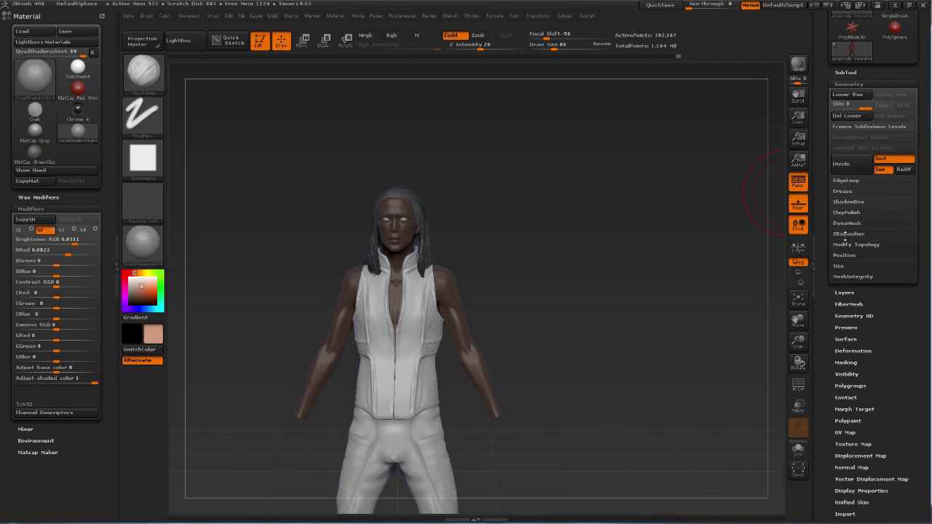
left_click(845, 278)
left_click(844, 276)
left_click(845, 245)
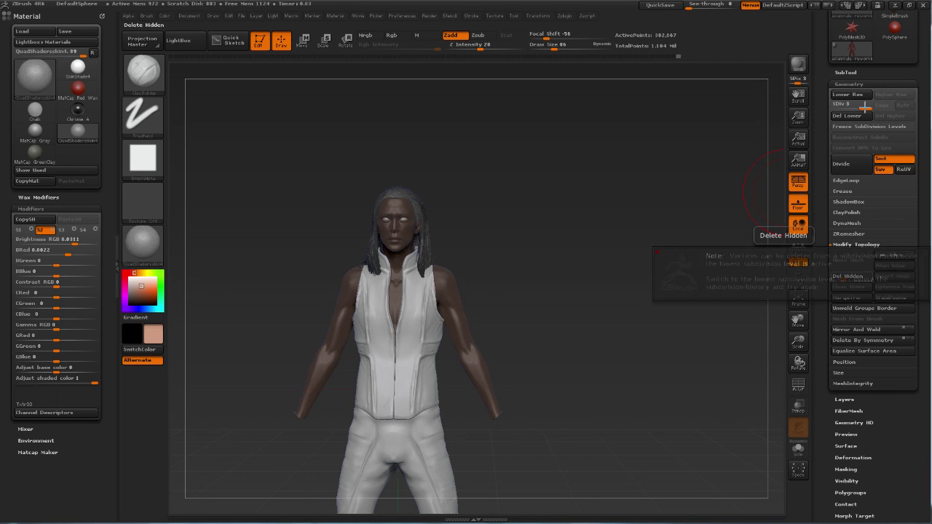
left_click_drag(863, 103, 834, 104)
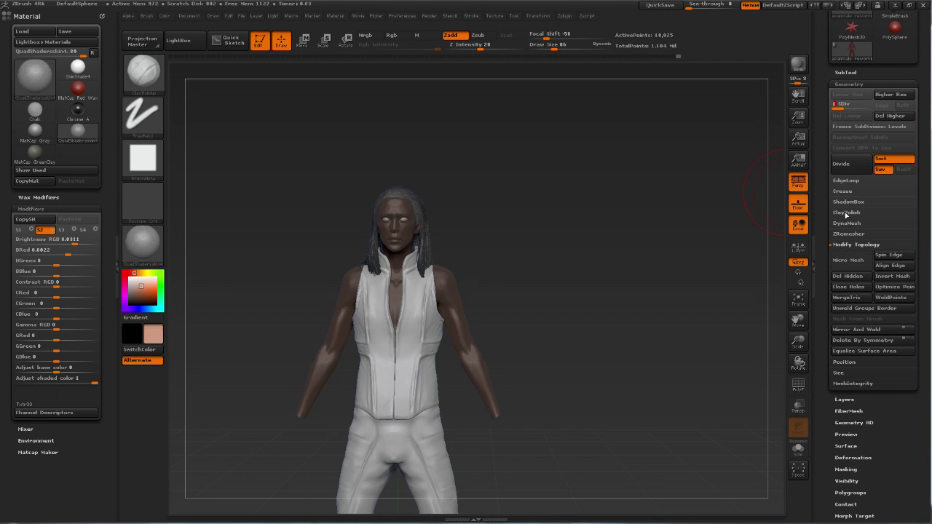
left_click(844, 277)
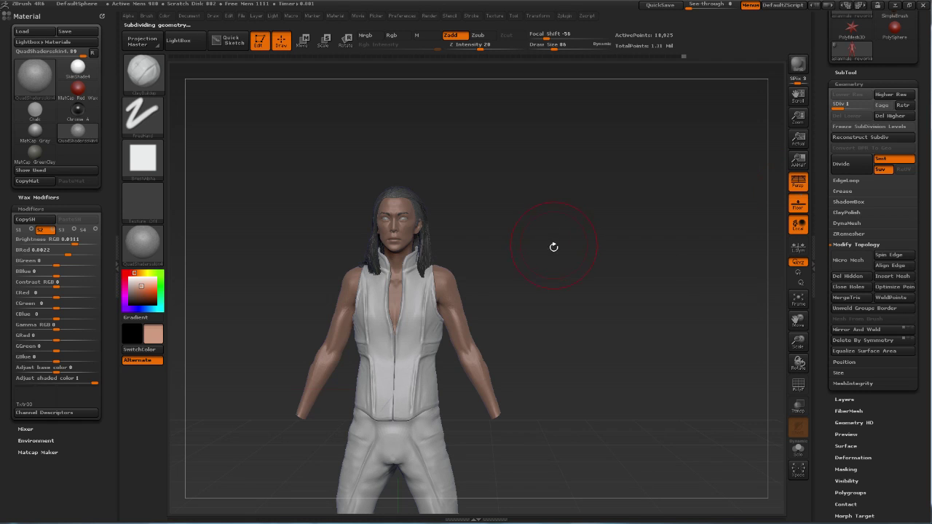
- Select the Move brush from the brush library
mouse_move(543, 263)
left_mouse_down()
mouse_move(531, 271)
mouse_move(561, 223)
mouse_move(568, 227)
left_mouse_up()
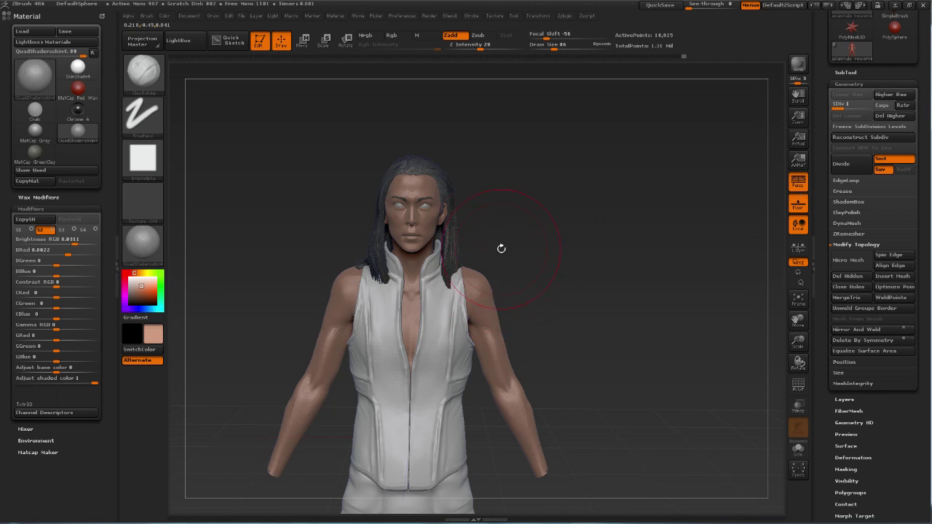
left_click(150, 79)
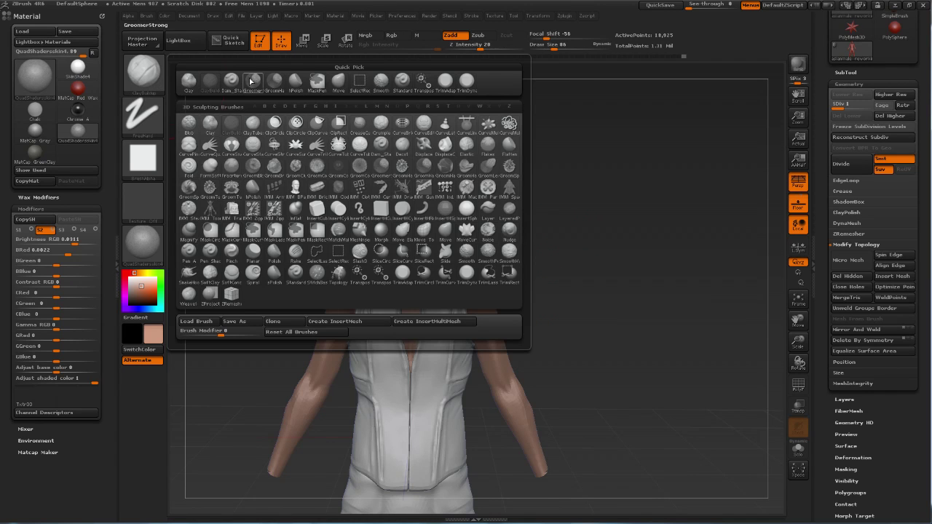
left_click(339, 82)
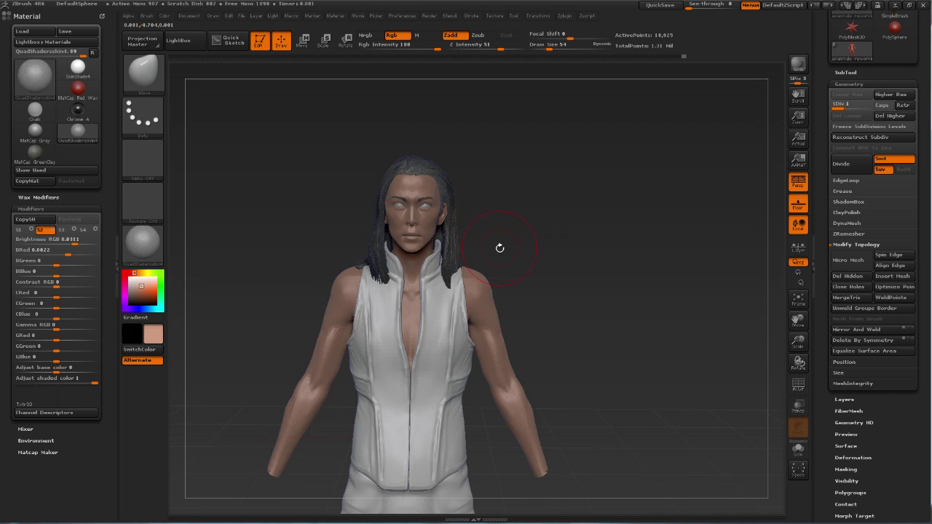
- From a right-side view, hide body parts near the shoulder, then return to the front view
left_click_drag(530, 242, 518, 262)
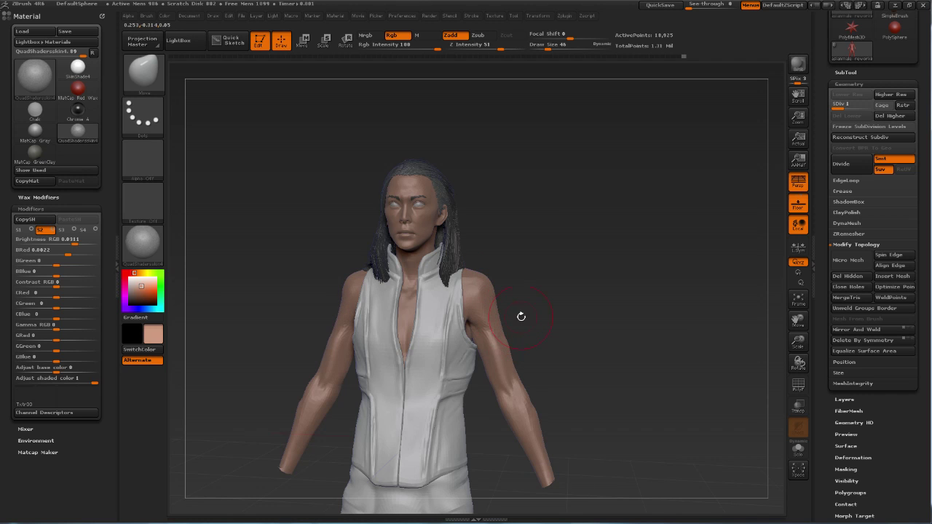
mouse_move(521, 316)
left_mouse_down()
mouse_move(462, 336)
mouse_move(517, 335)
left_mouse_up()
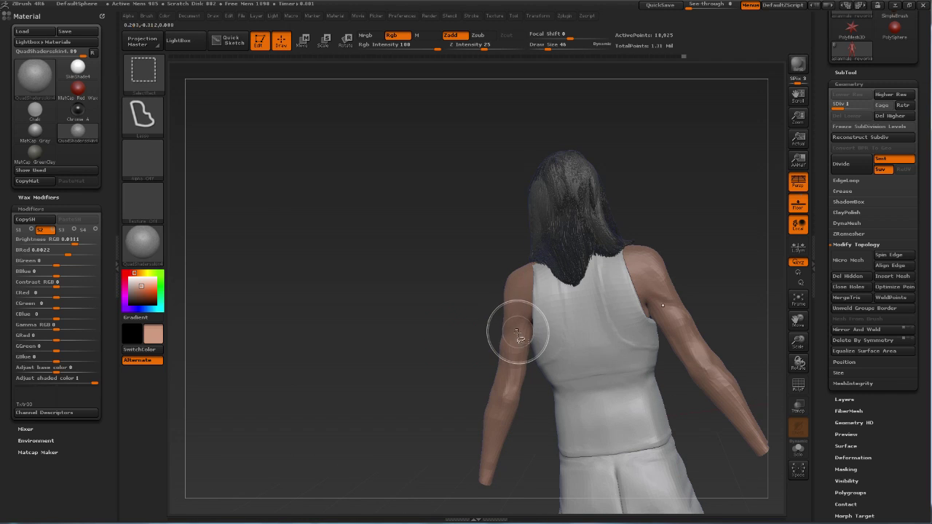
left_click(517, 335, "ctrl+shift")
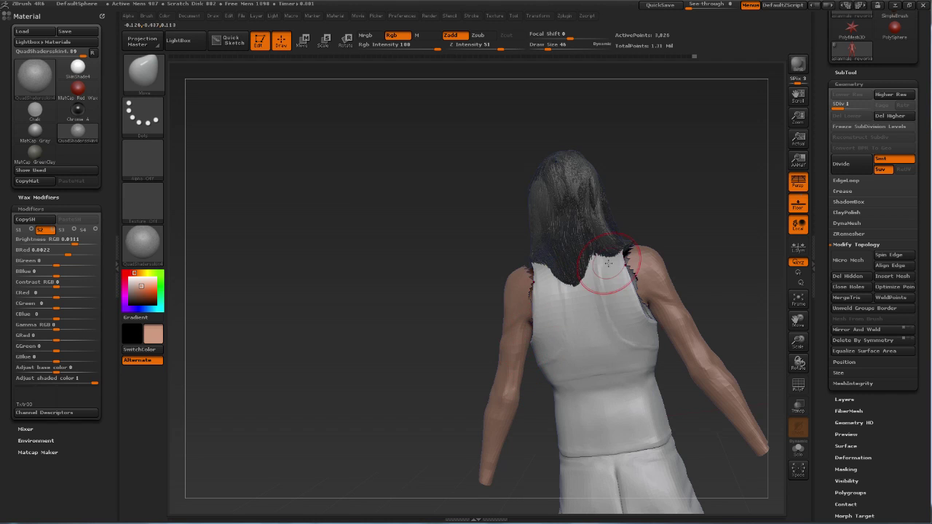
mouse_move(641, 277)
left_mouse_down()
mouse_move(616, 248)
mouse_move(554, 320)
left_mouse_up()
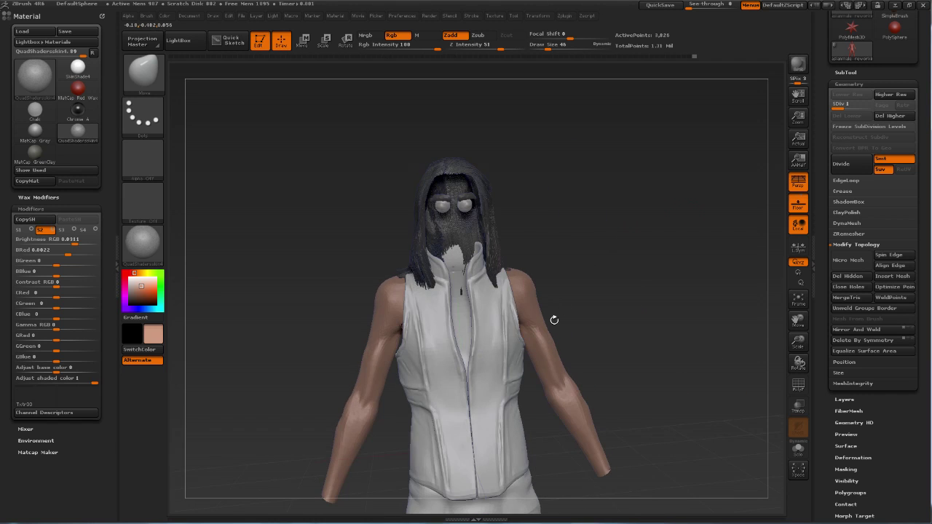
left_click_drag(585, 291, 519, 329)
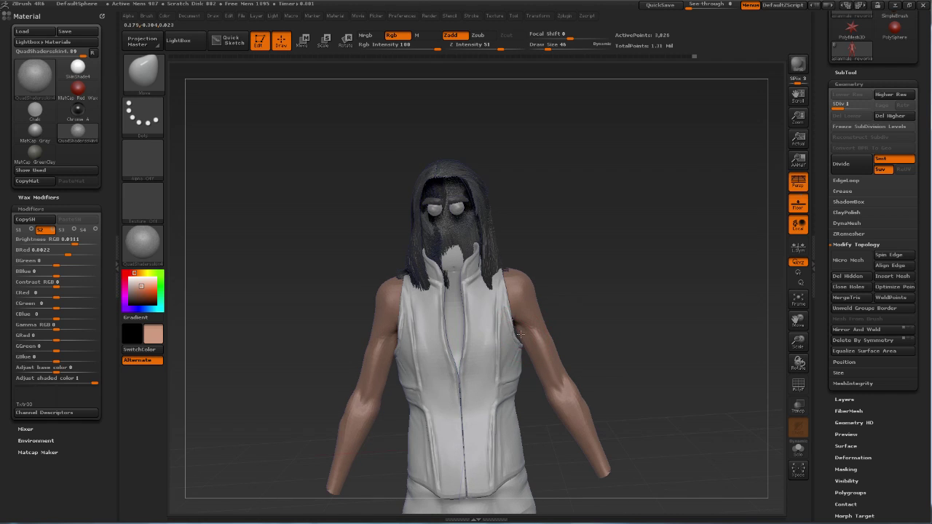
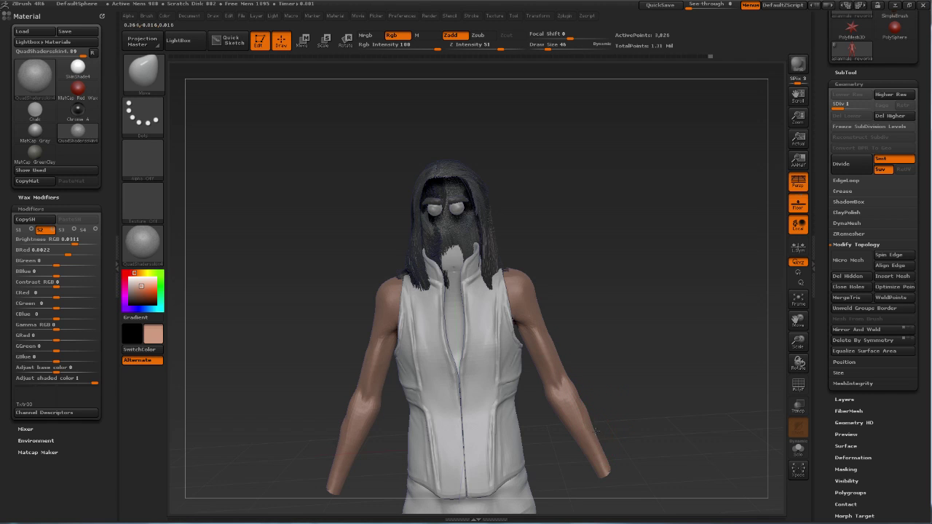
- Undo the last change to bring back the face and hair, then frame the whole figure
left_click_drag(605, 403, 610, 456)
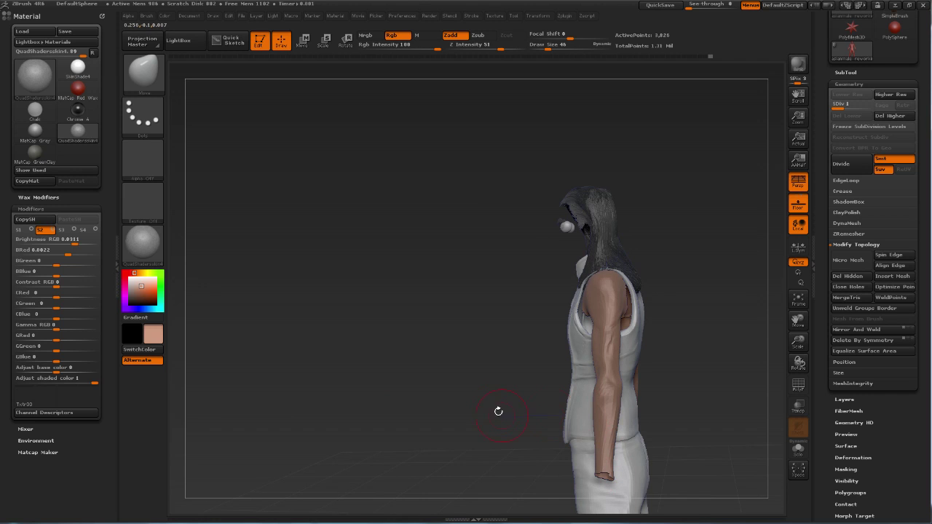
left_click_drag(500, 410, 611, 316)
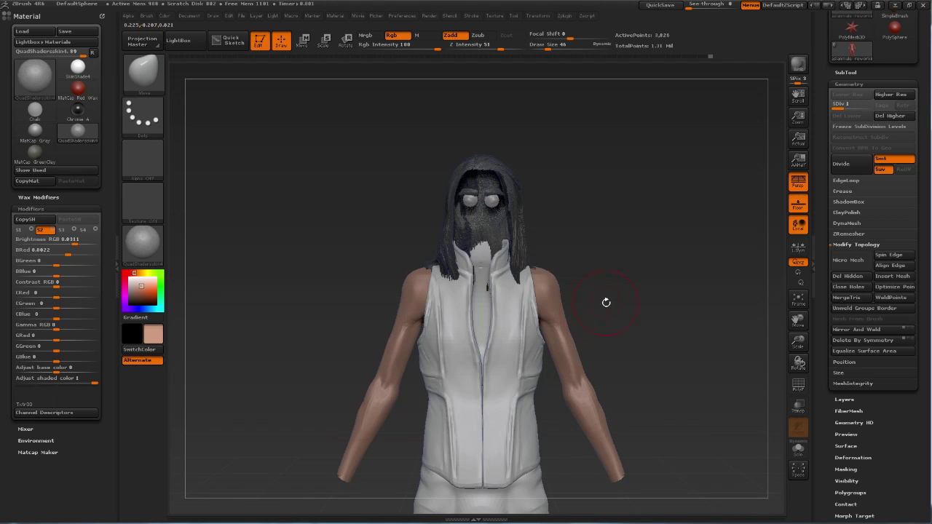
key("ctrl+z")
key("ctrl+z")
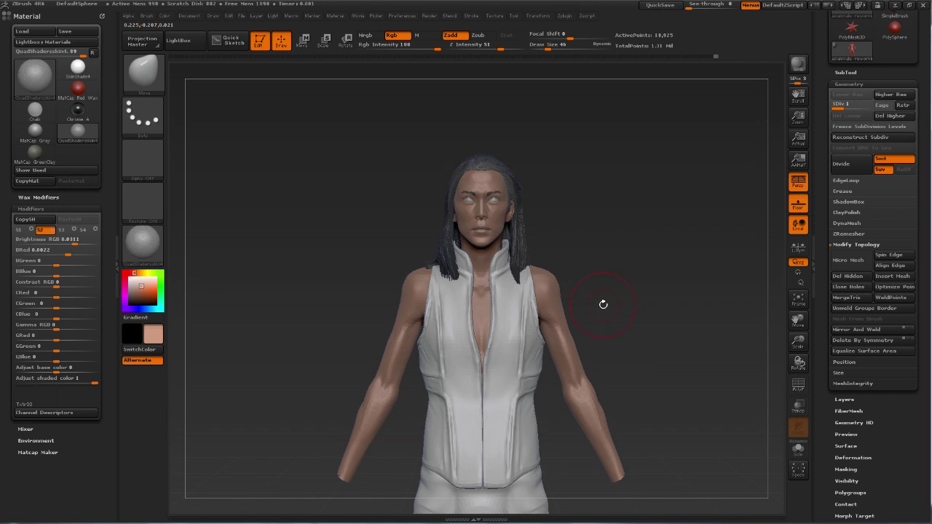
mouse_move(610, 302)
left_mouse_down()
mouse_move(547, 208)
mouse_move(587, 299)
left_mouse_up()
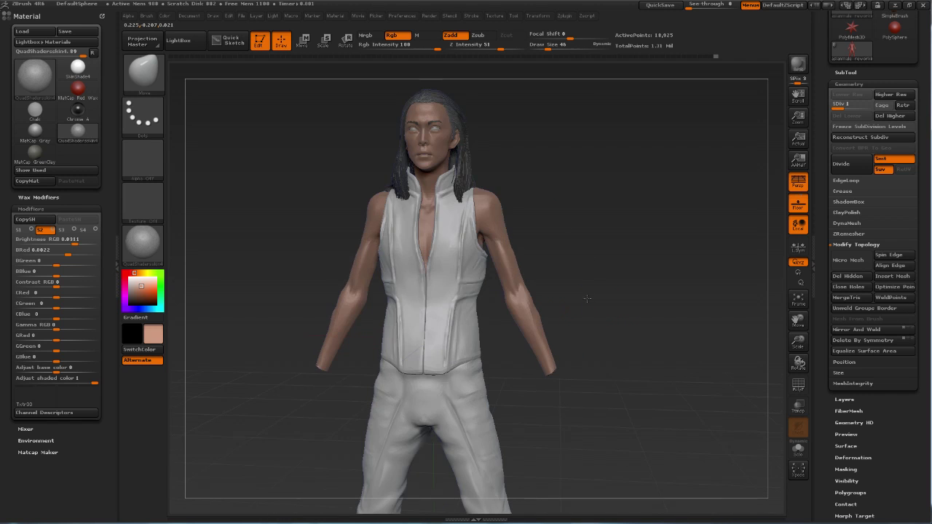
mouse_move(562, 226)
left_mouse_down()
mouse_move(603, 269)
mouse_move(588, 240)
left_mouse_up()
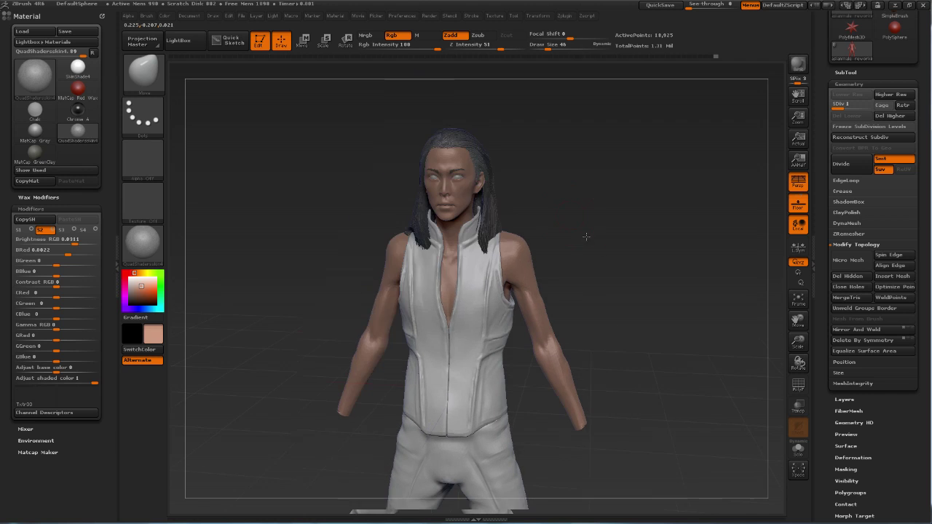
- Select the asianshirt vest and sharpen its bottom edge at the waist into a crease
left_click(513, 300, "alt")
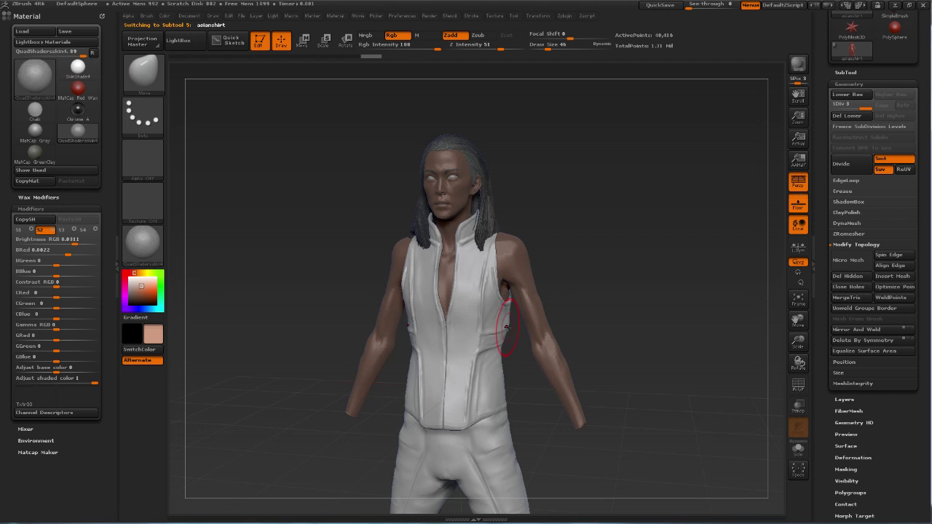
mouse_move(581, 241)
left_mouse_down()
mouse_move(530, 258)
mouse_move(536, 289)
left_mouse_up()
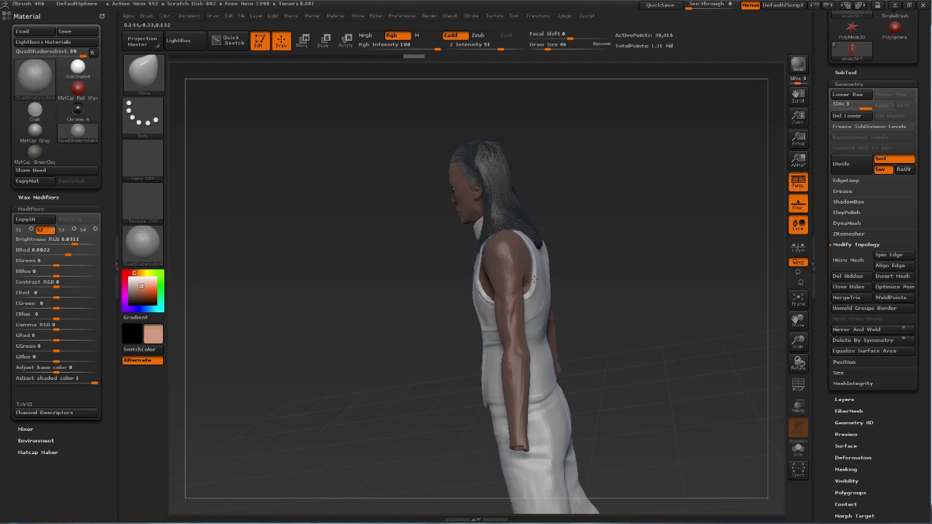
mouse_move(536, 262)
left_mouse_down()
mouse_move(607, 233)
mouse_move(595, 217)
mouse_move(590, 251)
left_mouse_up()
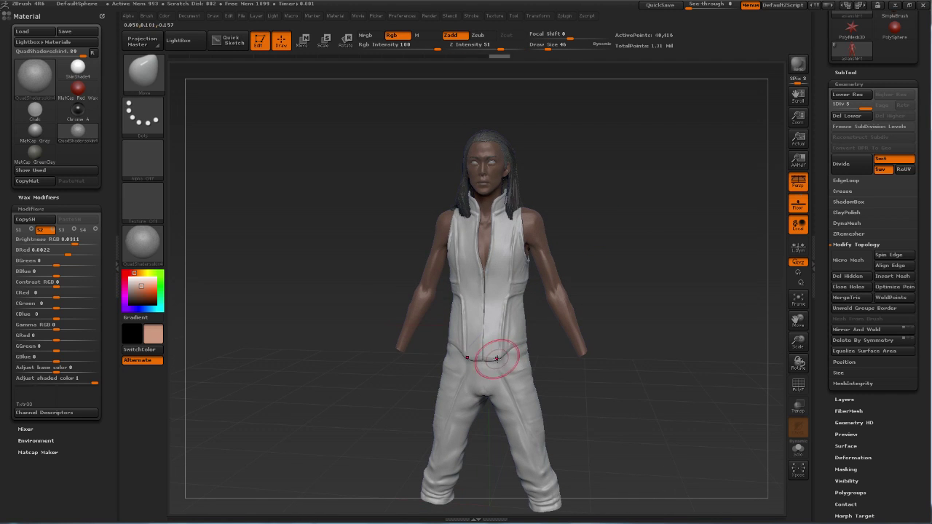
left_click_drag(483, 357, 499, 364)
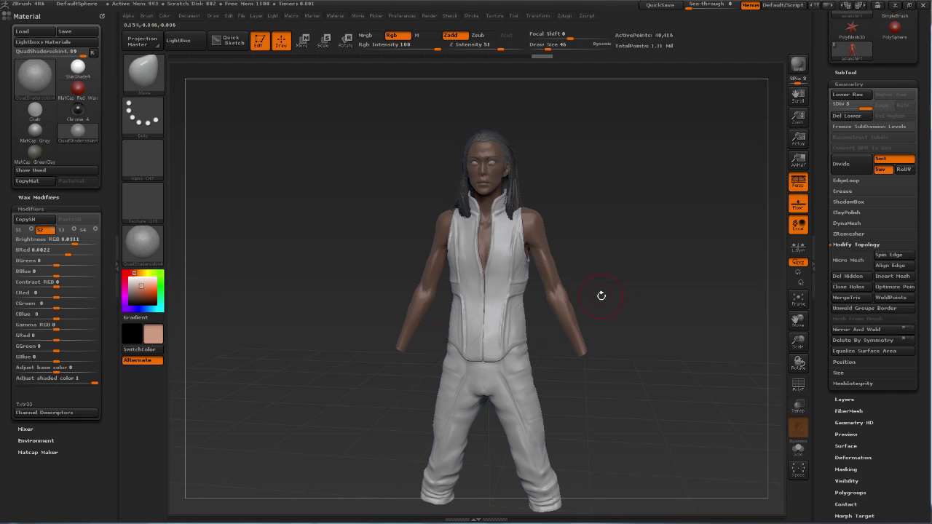
mouse_move(601, 293)
left_mouse_down()
mouse_move(628, 264)
mouse_move(626, 284)
mouse_move(620, 243)
mouse_move(544, 248)
left_mouse_up()
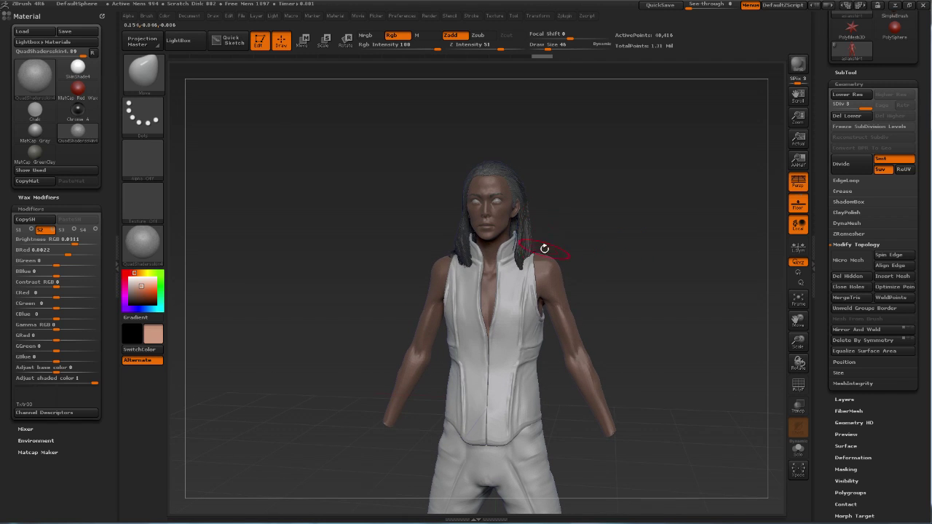
- Make the body the active SubTool and orbit it back to front to inspect
left_click(552, 260, "alt")
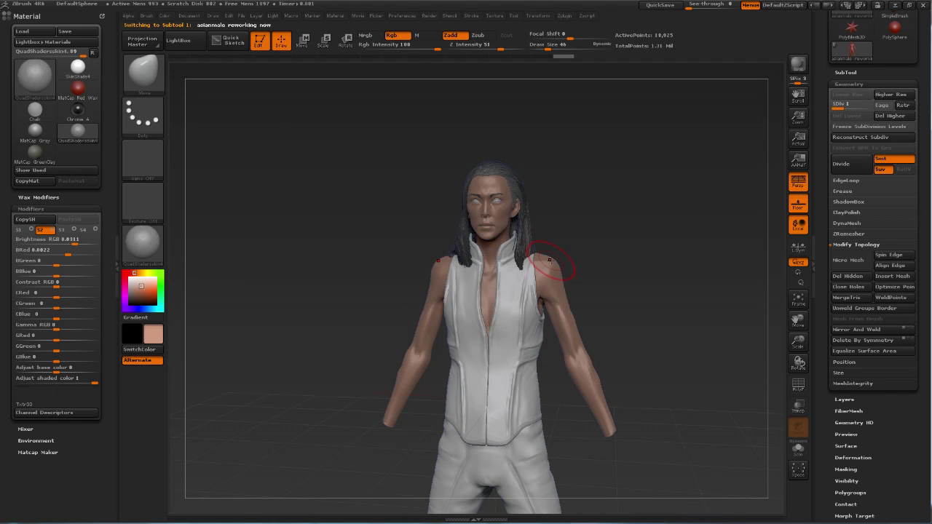
left_click_drag(364, 259, 573, 261)
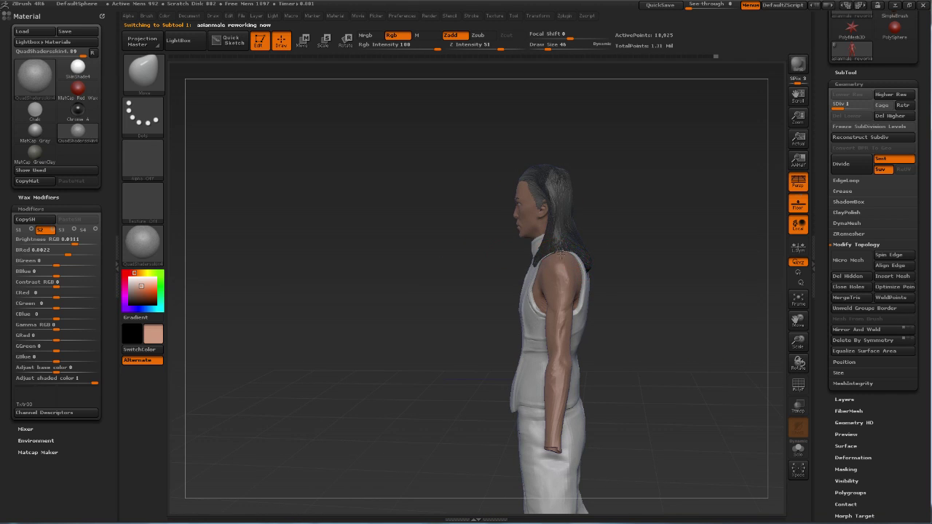
mouse_move(649, 228)
left_mouse_down()
mouse_move(577, 266)
mouse_move(607, 238)
mouse_move(563, 201)
mouse_move(533, 199)
left_mouse_up()
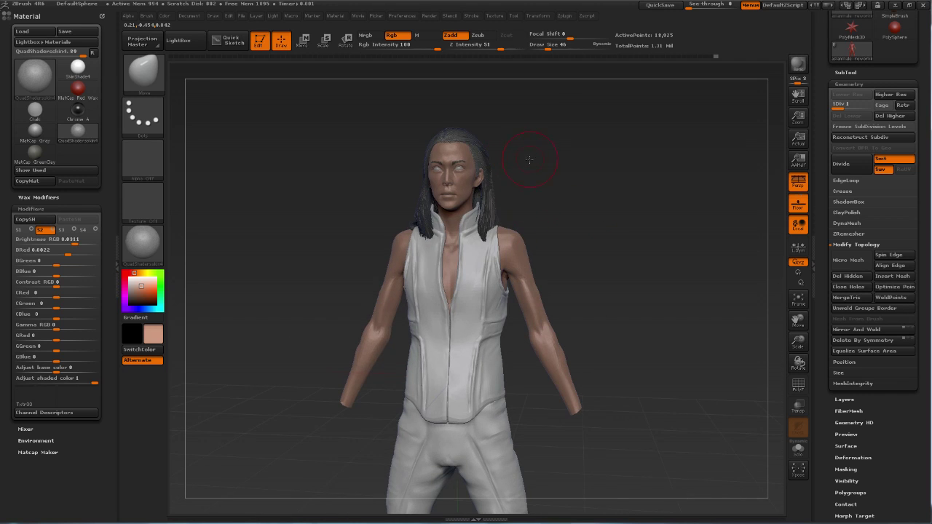
left_click_drag(529, 159, 525, 162)
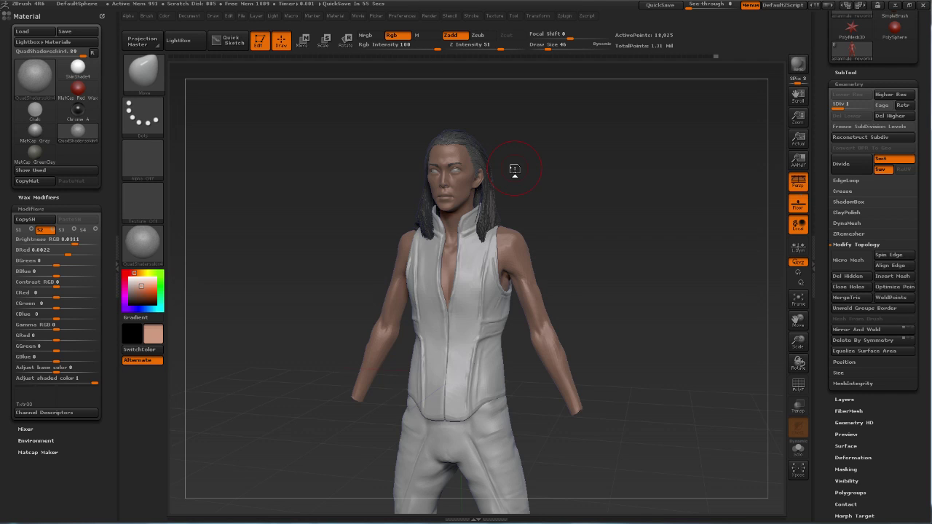
left_click_drag(561, 274, 556, 240)
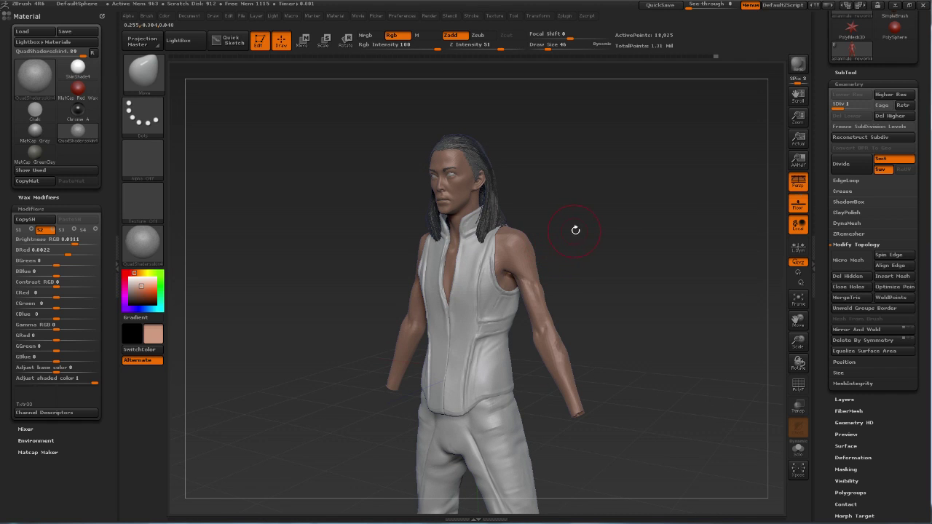
mouse_move(577, 255)
left_mouse_down()
mouse_move(585, 258)
mouse_move(558, 266)
left_mouse_up()
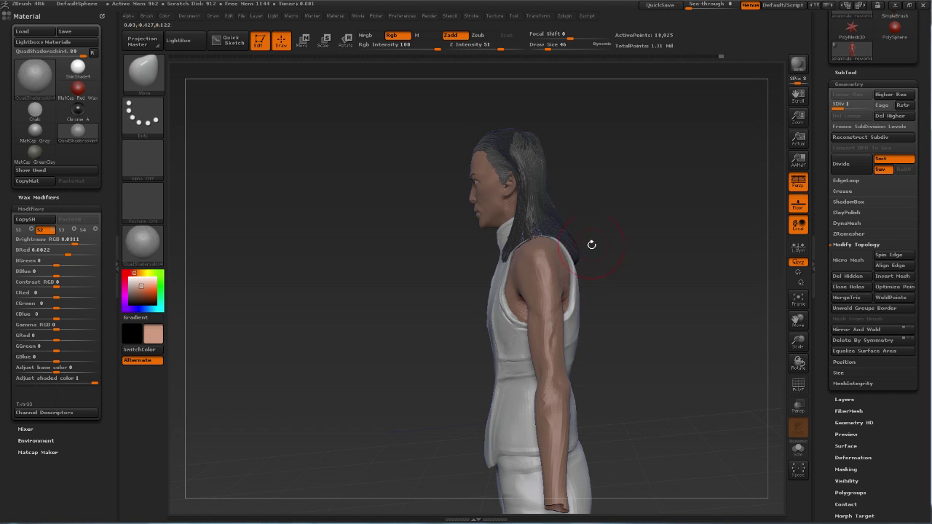
mouse_move(591, 244)
left_mouse_down("shift")
mouse_move(604, 211)
mouse_move(642, 214)
mouse_move(627, 256)
mouse_move(601, 269)
mouse_move(596, 261)
mouse_move(626, 222)
left_mouse_up("shift")
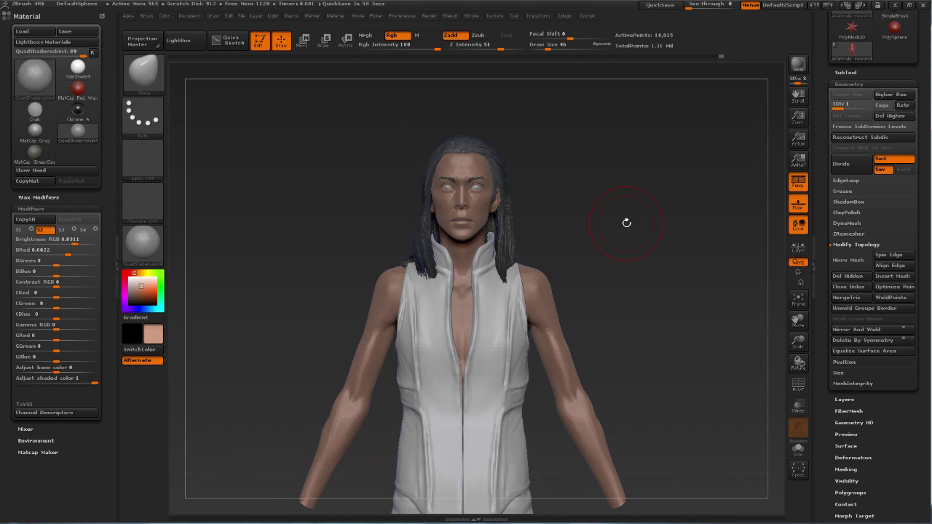
- Choose the ClayBuildup sculpting brush from the Brush palette
left_click_drag(600, 315, 590, 303)
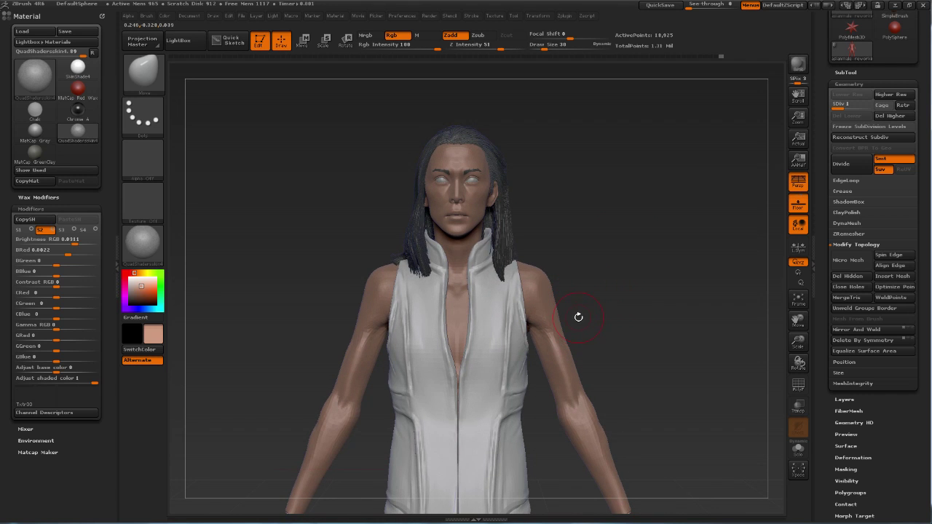
left_click(143, 72)
left_click(217, 84)
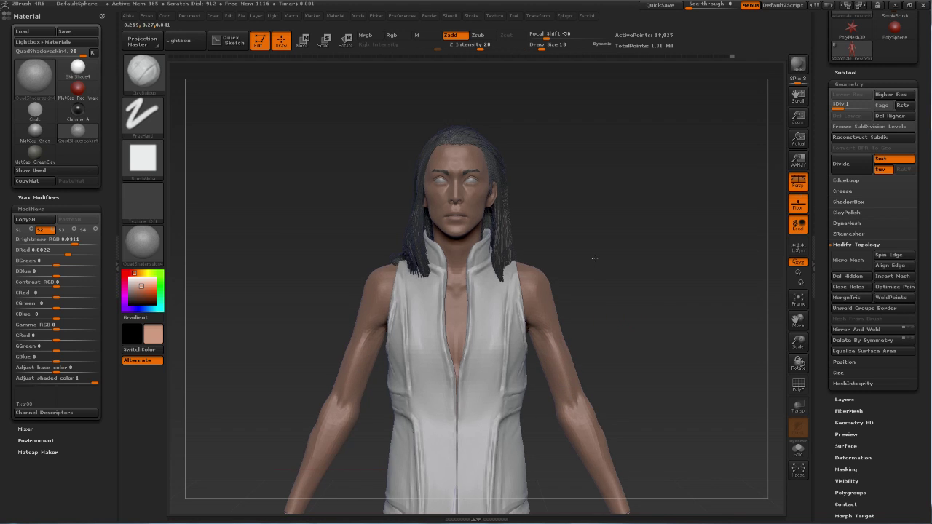
mouse_move(595, 257)
left_mouse_down("alt")
mouse_move(592, 308)
mouse_move(581, 274)
left_mouse_up("alt")
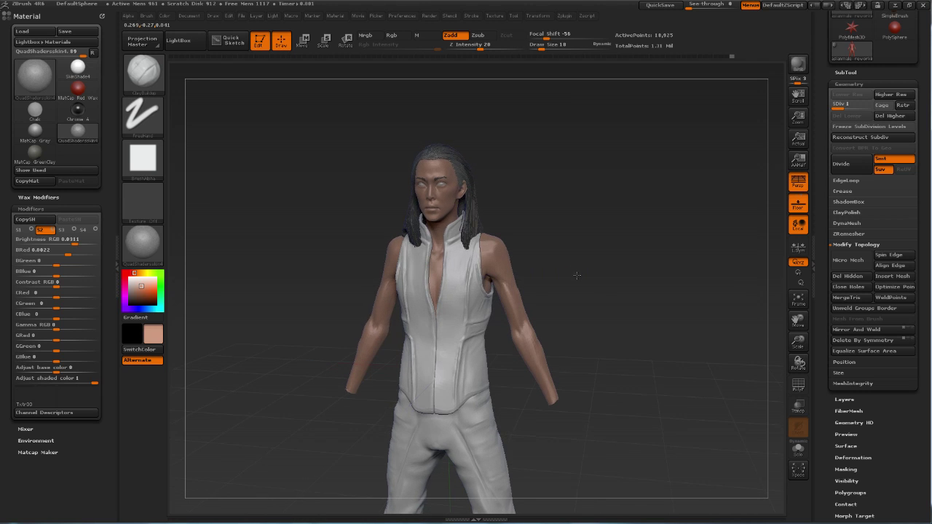
left_click_drag(590, 306, 575, 248, "alt")
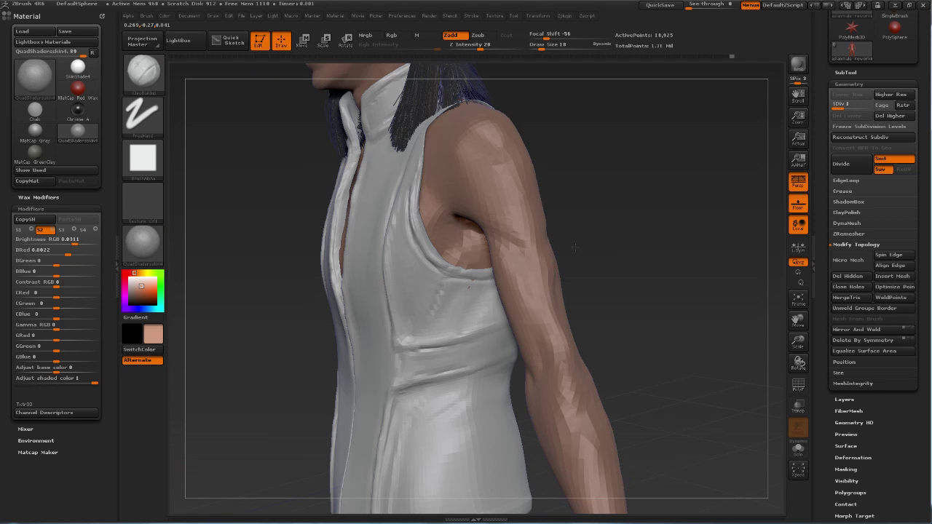
mouse_move(584, 193)
left_mouse_down("alt")
mouse_move(616, 206)
mouse_move(570, 250)
left_mouse_up("alt")
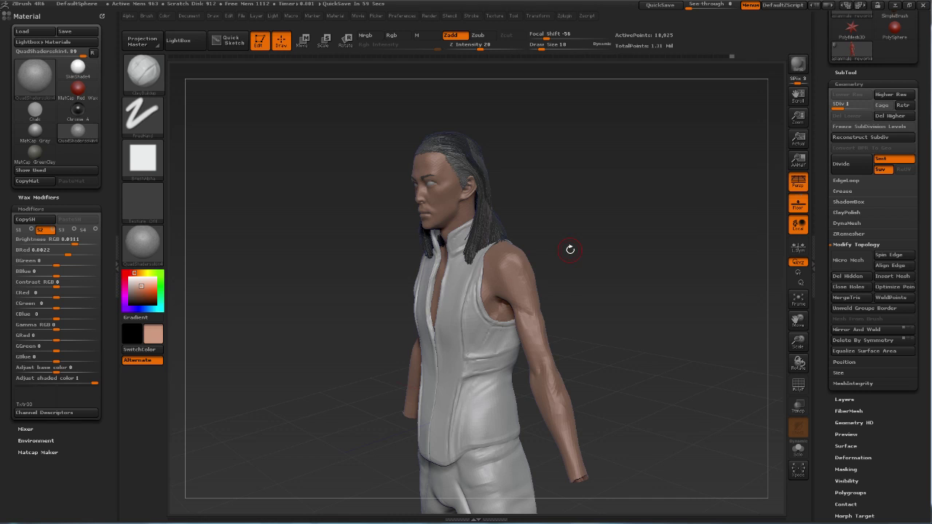
left_click_drag(635, 256, 605, 283)
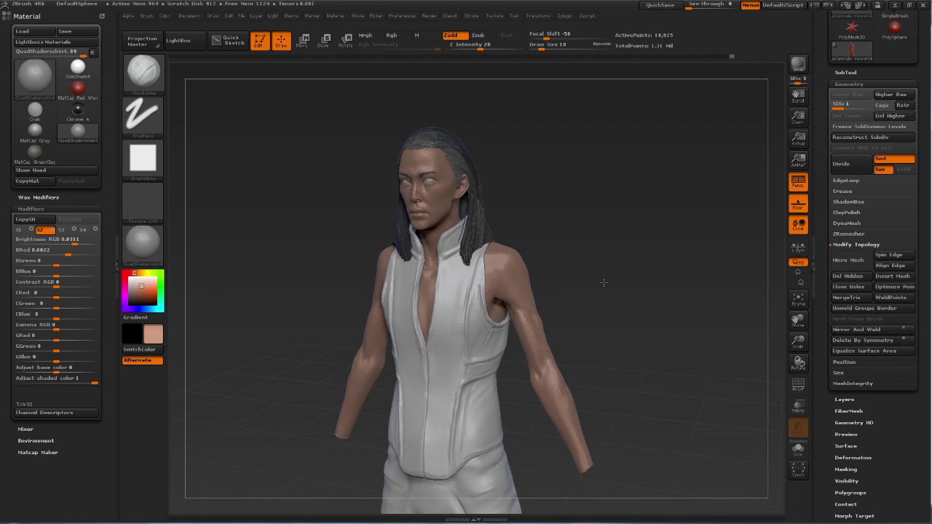
- Subdivide the body to a second subdivision level in the Geometry settings
left_click_drag(823, 182, 827, 260)
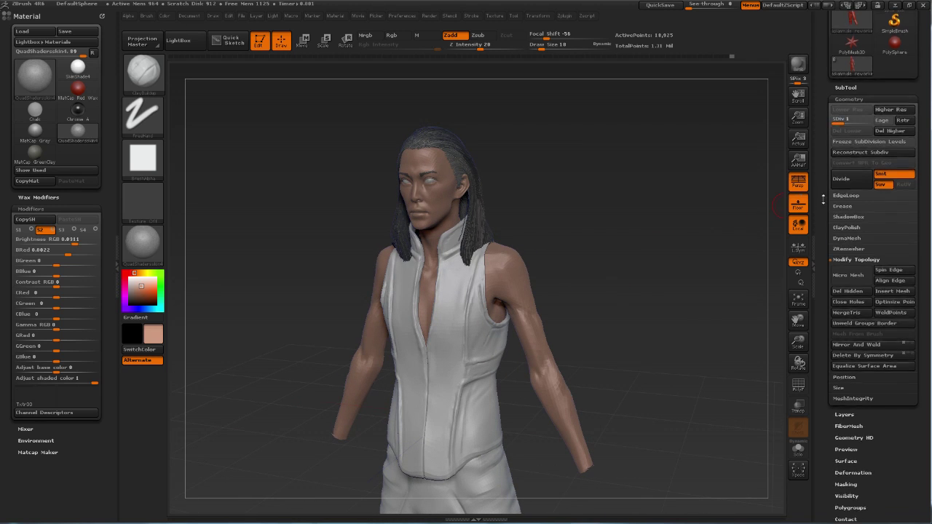
left_click(841, 209)
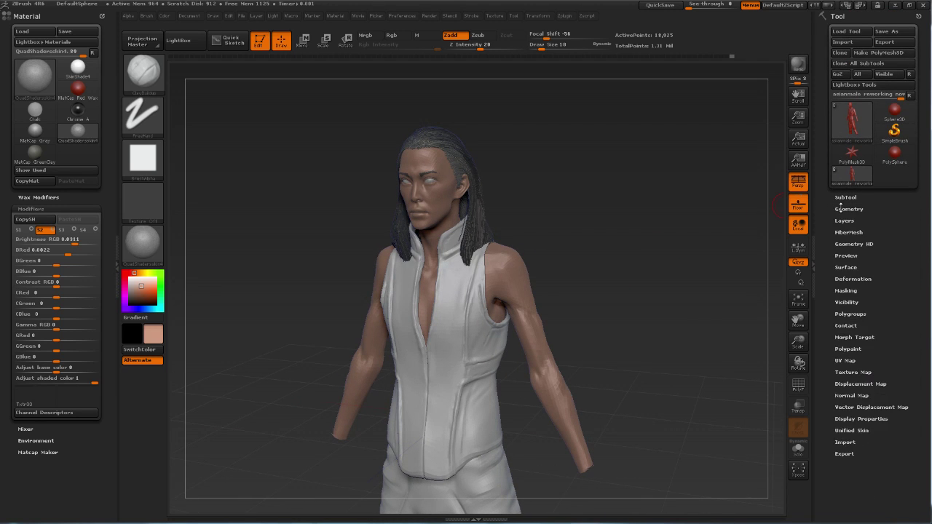
left_click(841, 208)
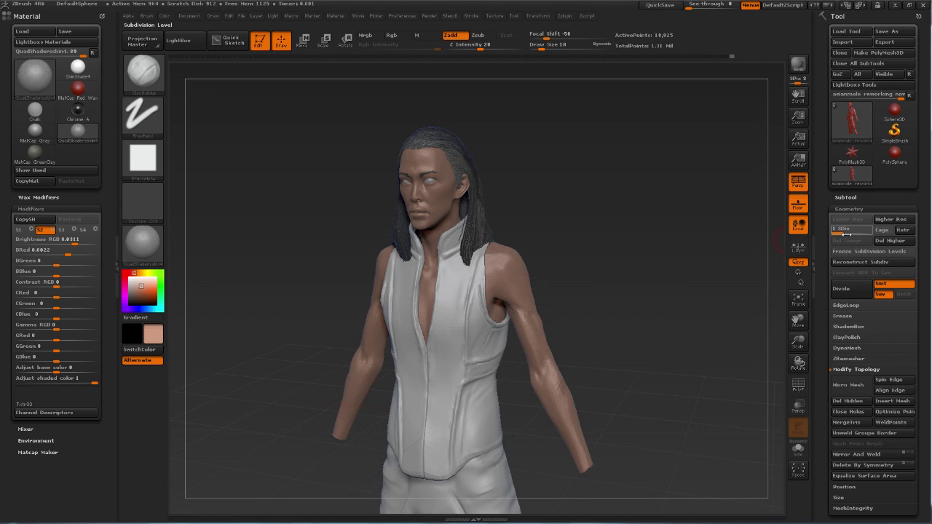
key("d")
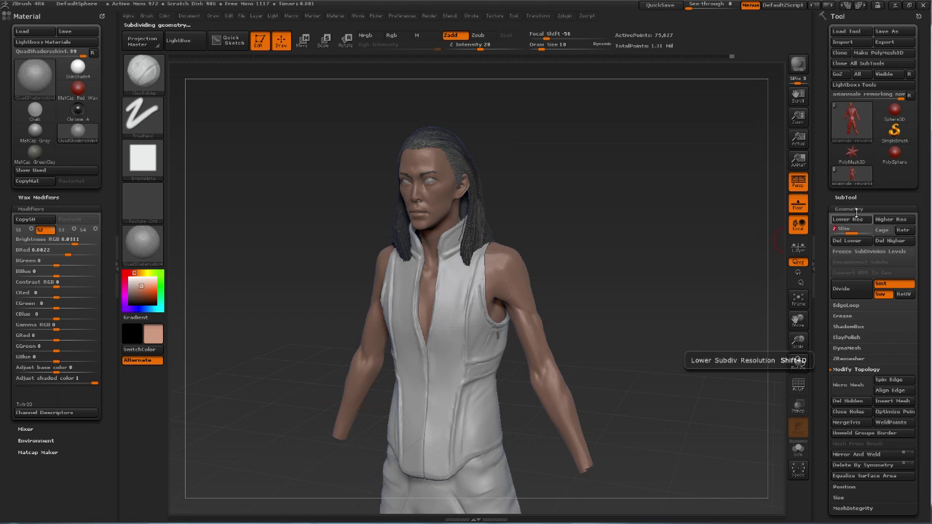
left_click(845, 197)
mouse_move(848, 151)
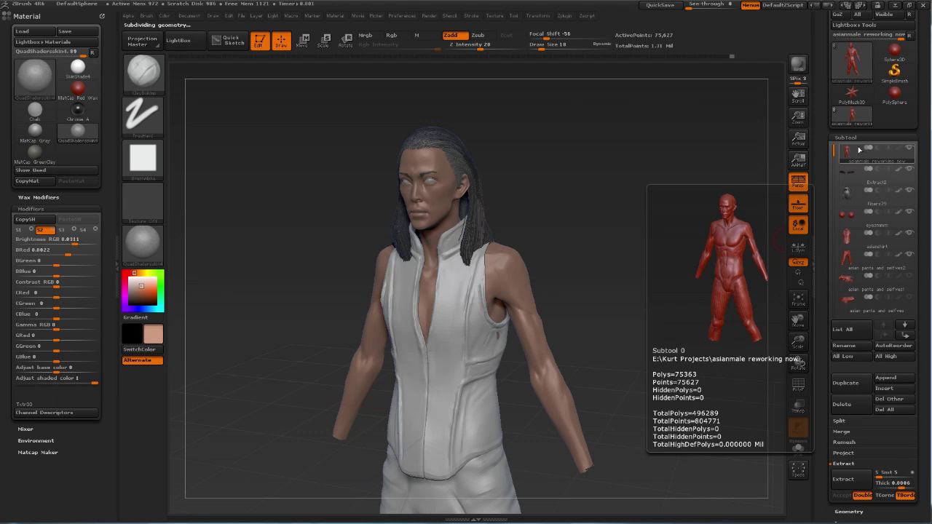
- Hide the hair and vest subtools to expose the bare torso
left_click(912, 192)
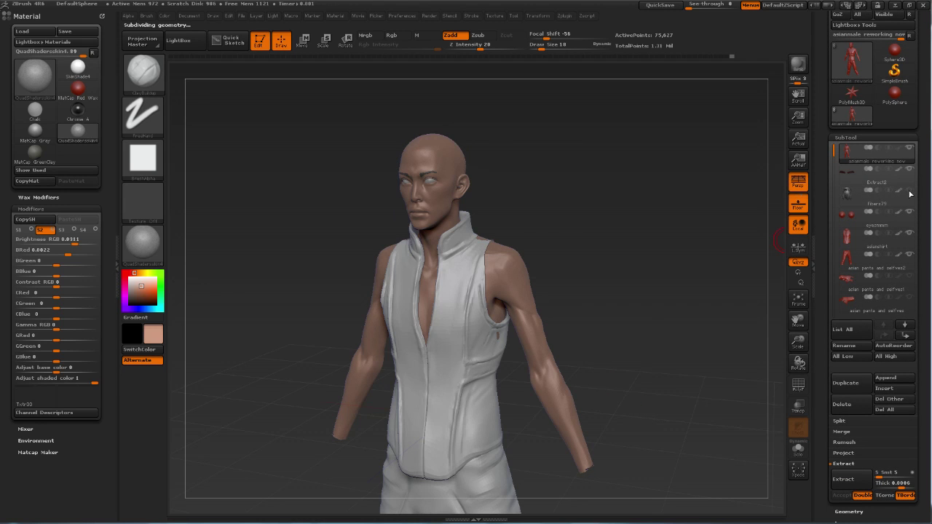
mouse_move(658, 188)
left_mouse_down()
mouse_move(604, 172)
mouse_move(590, 221)
left_mouse_up()
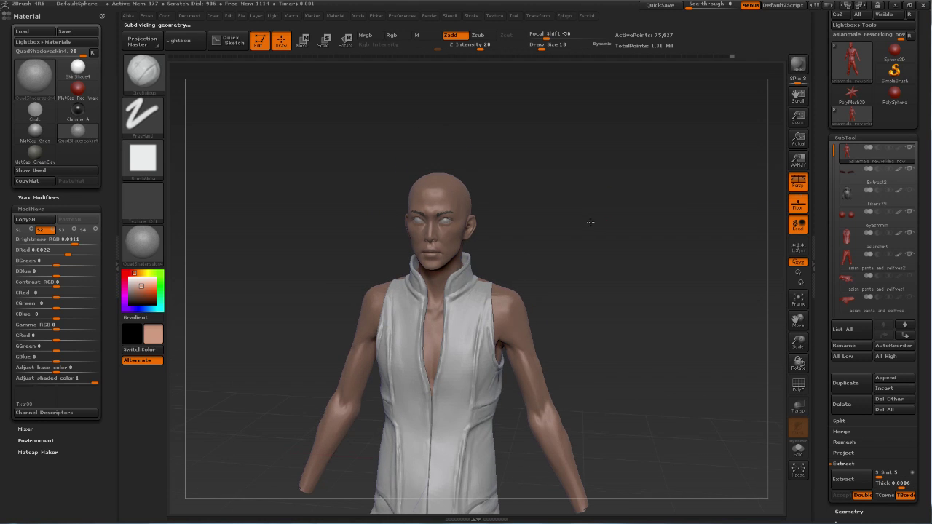
left_click(909, 233)
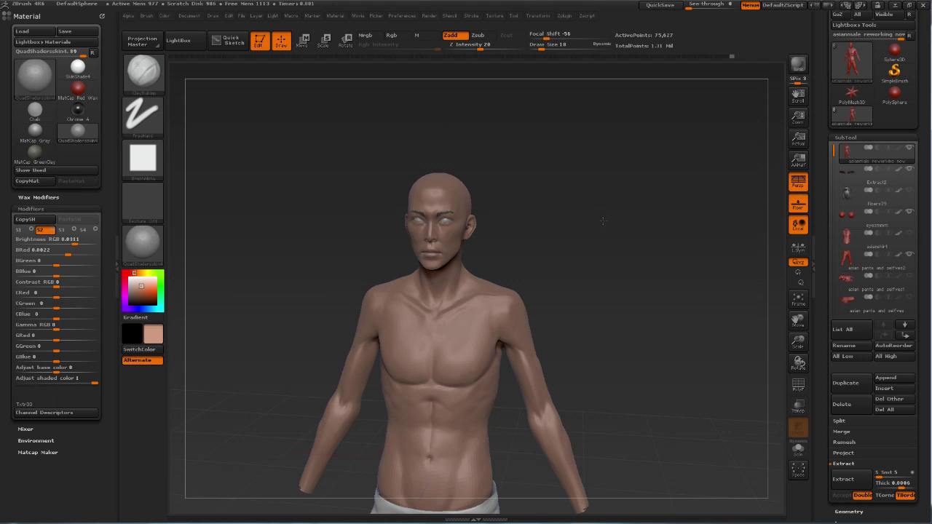
- Smooth and round out the left shoulder of the bare torso
mouse_move(597, 240)
left_mouse_down()
mouse_move(592, 250)
mouse_move(518, 264)
left_mouse_up()
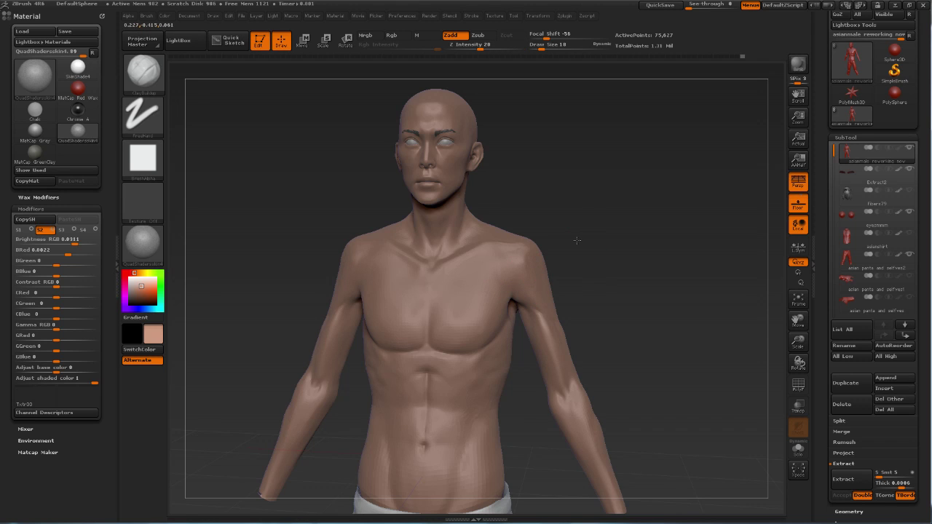
left_click_drag(577, 240, 542, 266)
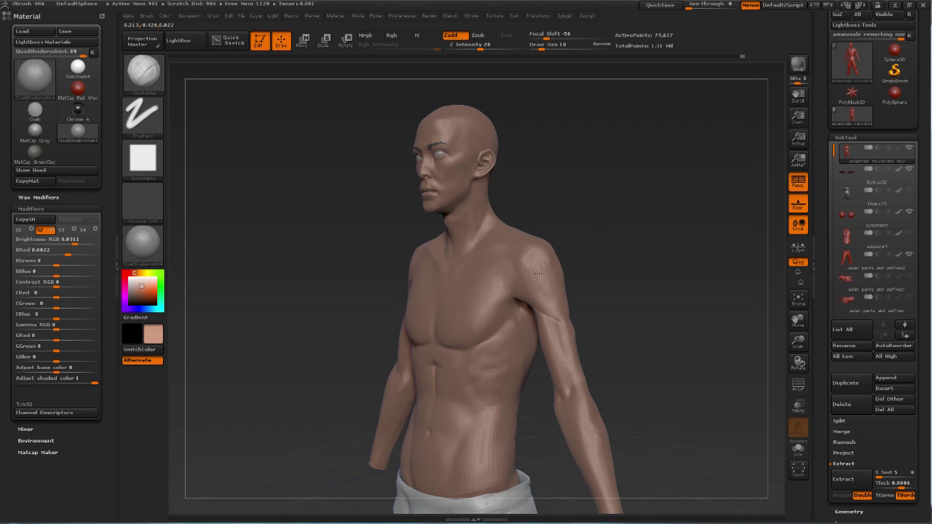
left_click_drag(547, 288, 547, 270)
key("shift")
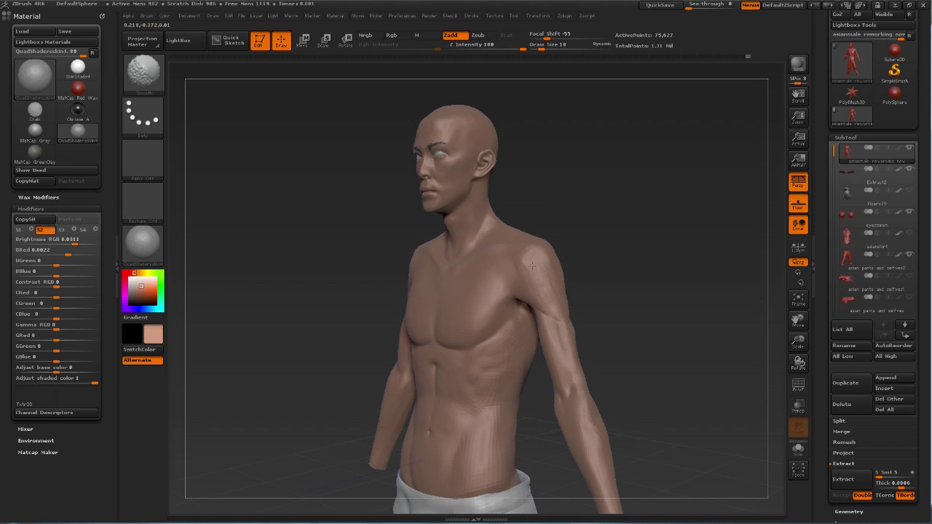
left_click_drag(589, 255, 606, 259, "shift")
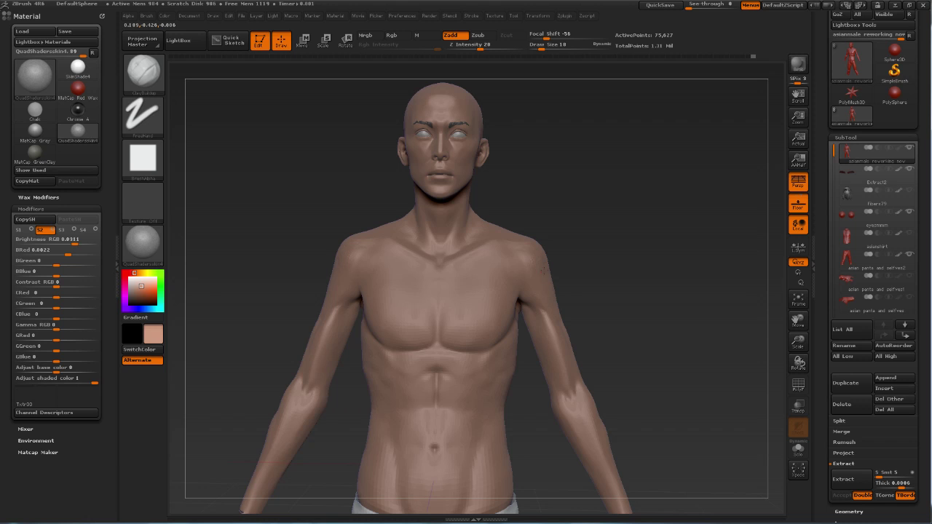
key("shift")
- Build up the collarbone area of the chest with ClayBuildup at Z Intensity 20
mouse_move(595, 253)
left_mouse_down("alt")
mouse_move(576, 240)
mouse_move(584, 228)
left_mouse_up("alt")
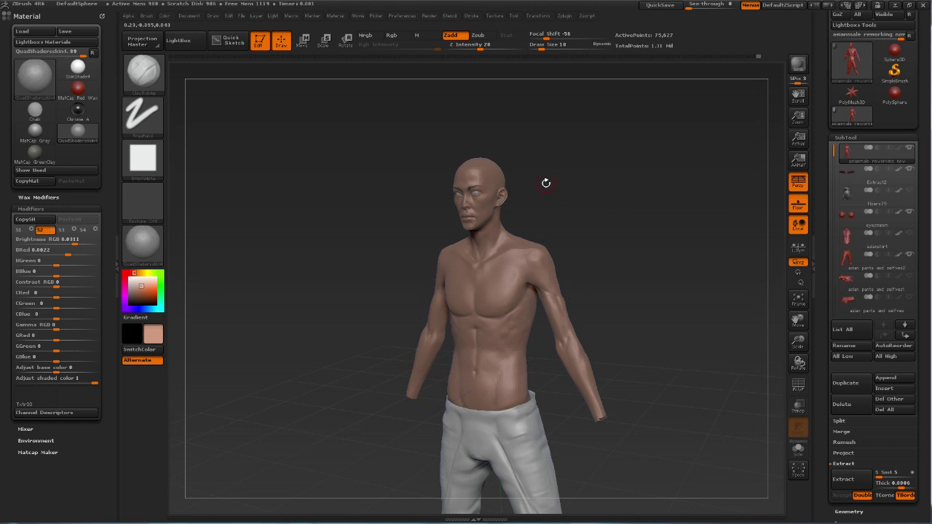
mouse_move(583, 195)
left_mouse_down()
mouse_move(582, 224)
mouse_move(563, 208)
mouse_move(604, 204)
mouse_move(609, 192)
mouse_move(612, 222)
mouse_move(585, 239)
mouse_move(630, 231)
mouse_move(584, 236)
mouse_move(580, 189)
left_mouse_up()
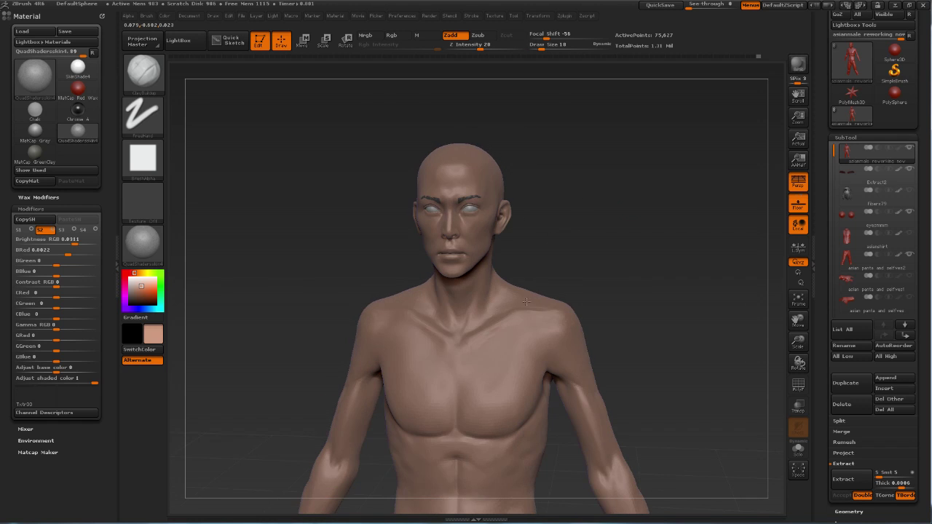
mouse_move(508, 320)
left_mouse_down()
mouse_move(489, 333)
mouse_move(505, 313)
mouse_move(473, 324)
mouse_move(486, 326)
left_mouse_up()
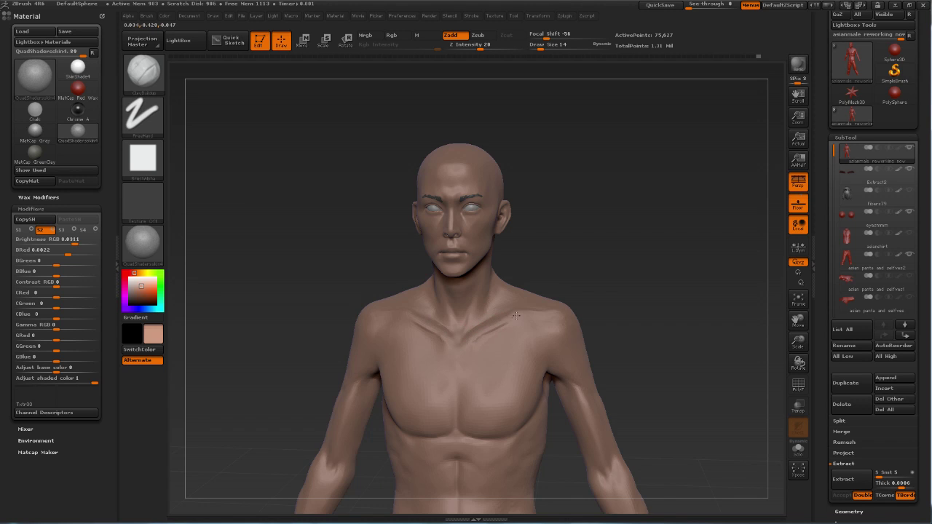
- Smooth the torso's back and shoulders, viewing the body from behind
key("shift")
key("shift")
key("shift")
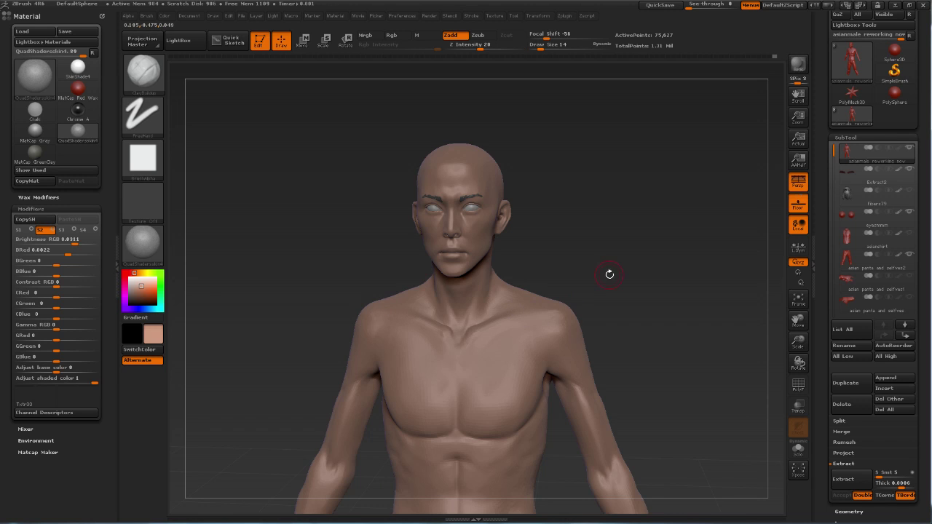
mouse_move(609, 272)
left_mouse_down("alt")
mouse_move(542, 216)
mouse_move(587, 279)
mouse_move(493, 277)
mouse_move(535, 290)
mouse_move(493, 291)
mouse_move(509, 295)
left_mouse_up("alt")
left_click_drag(573, 306, 559, 341)
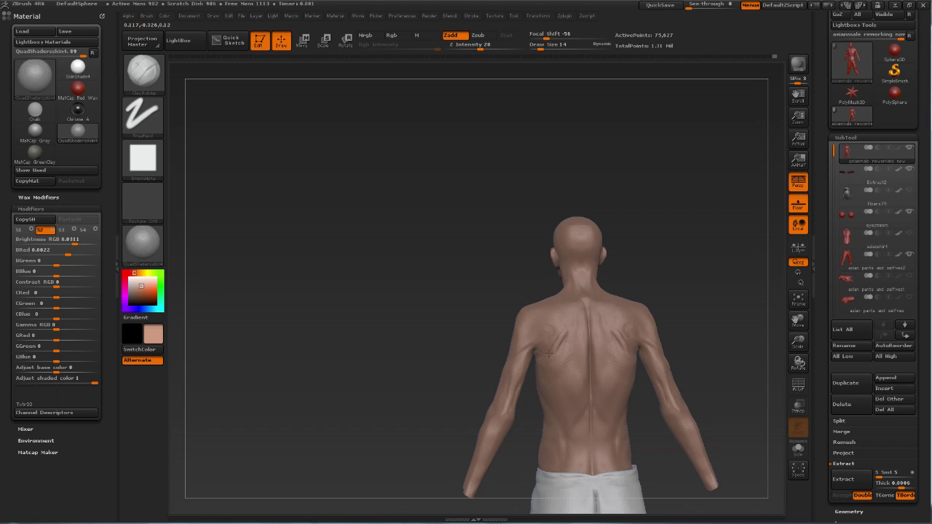
key("shift")
mouse_move(645, 275)
left_mouse_down()
mouse_move(619, 279)
mouse_move(660, 265)
mouse_move(647, 275)
left_mouse_up()
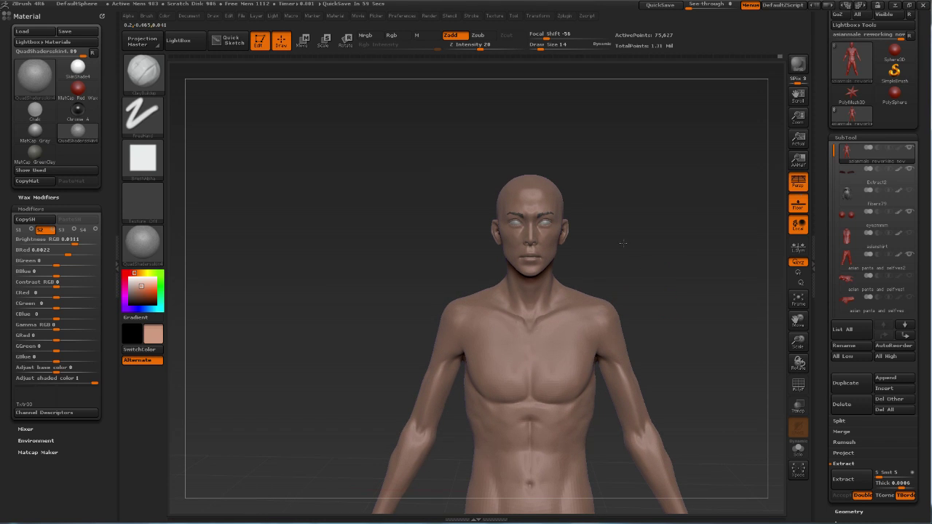
mouse_move(669, 298)
left_mouse_down("alt")
mouse_move(638, 301)
mouse_move(601, 268)
mouse_move(624, 321)
left_mouse_up("alt")
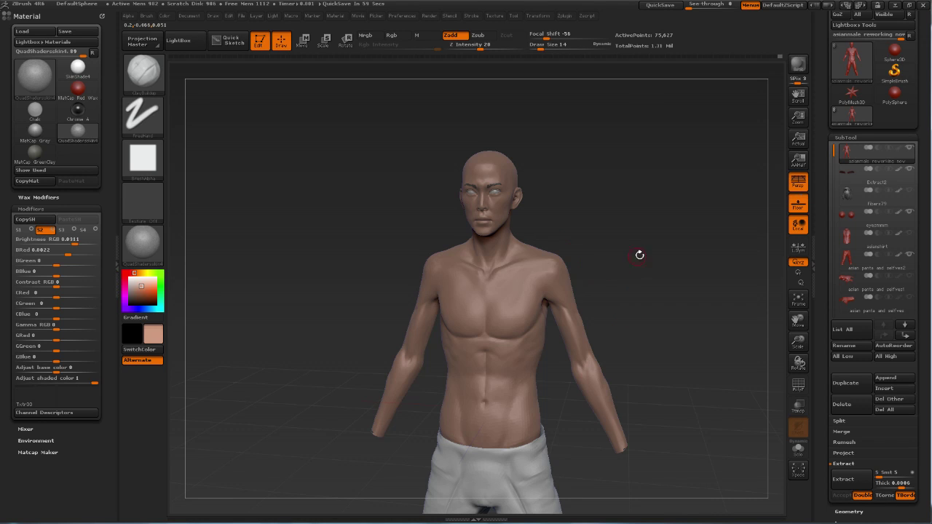
- Check the body from the side, snap to front view, and activate the rectangle selection brush
mouse_move(664, 238)
left_mouse_down()
mouse_move(655, 243)
mouse_move(655, 235)
mouse_move(642, 262)
mouse_move(604, 285)
left_mouse_up()
key("b")
key("c")
key("b")
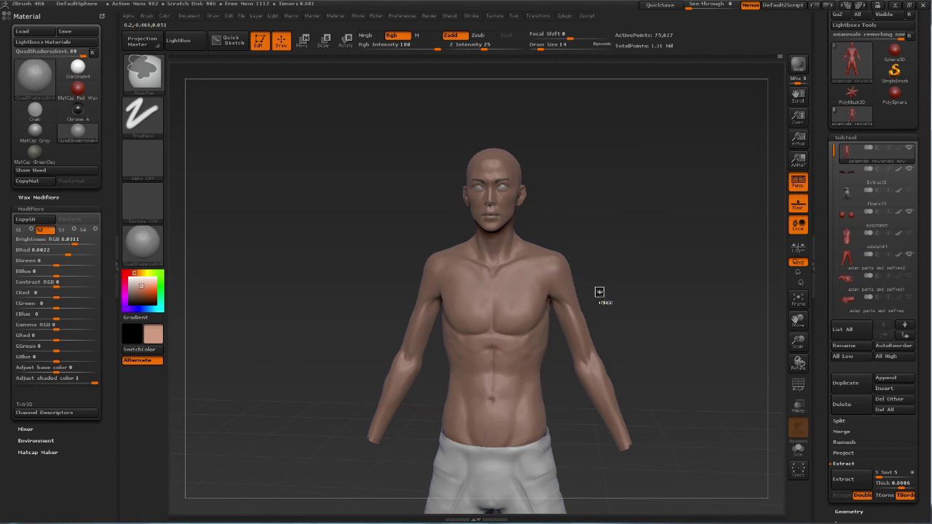
key("ctrl+shift")
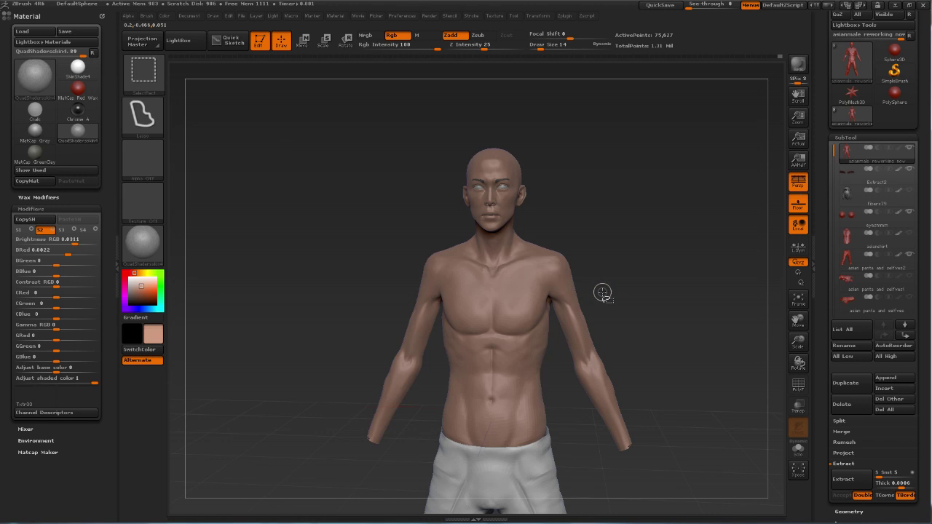
- Lasso-mask and invert so only the arms are free, then Move-stretch both arms longer
left_click(143, 115, "ctrl")
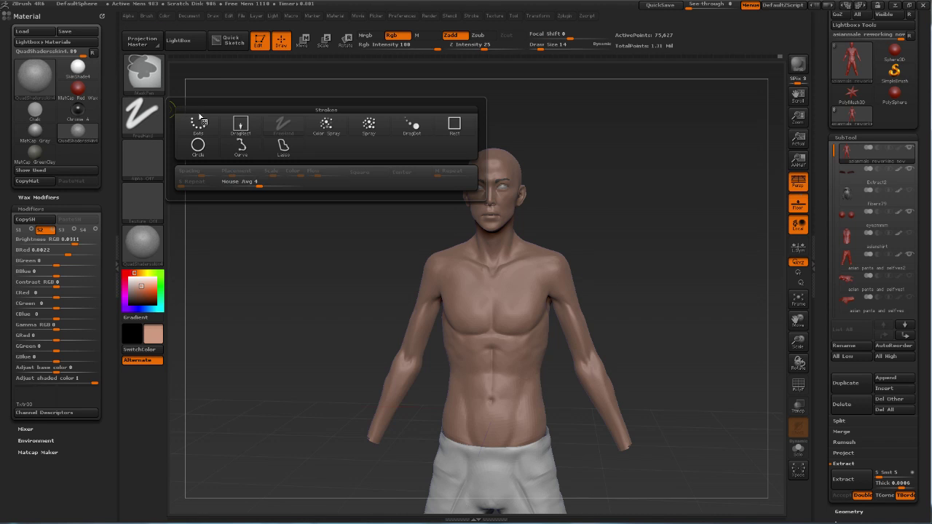
left_click(277, 150)
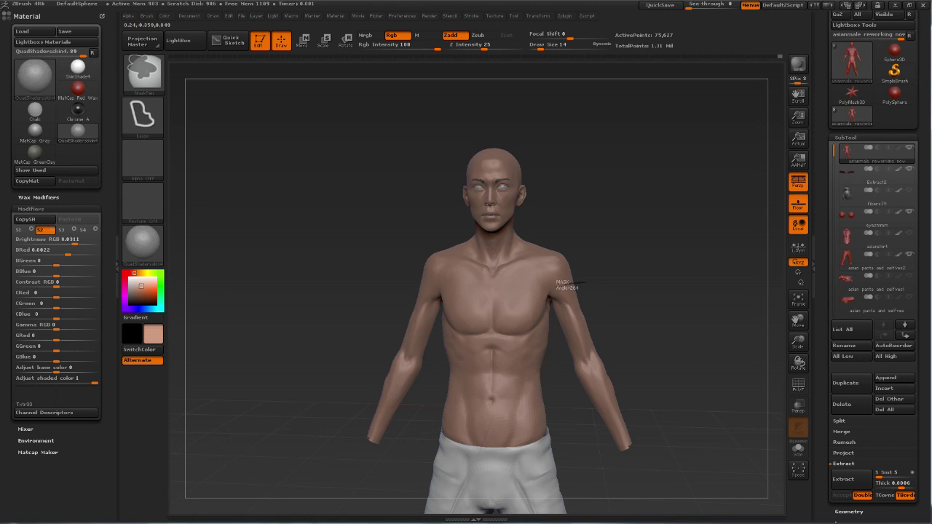
left_click_drag(557, 283, 614, 285, "ctrl")
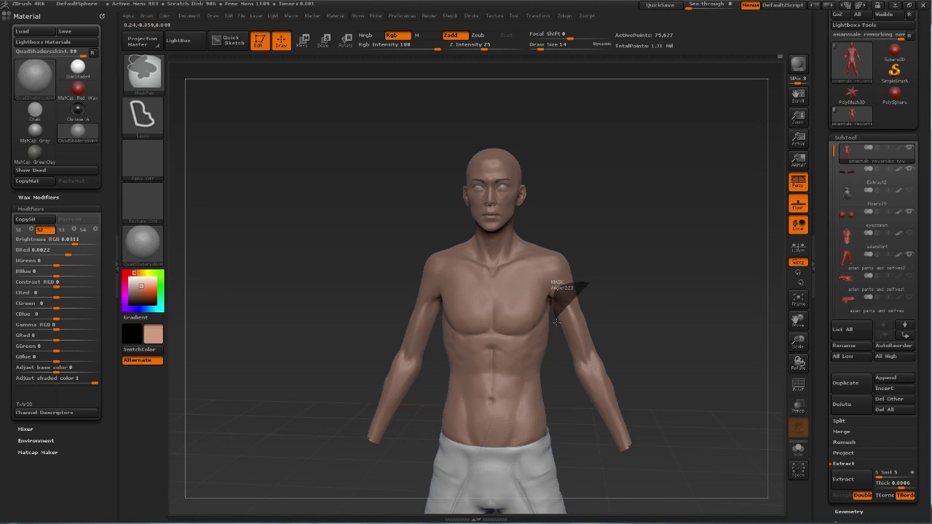
left_click(619, 291, "ctrl")
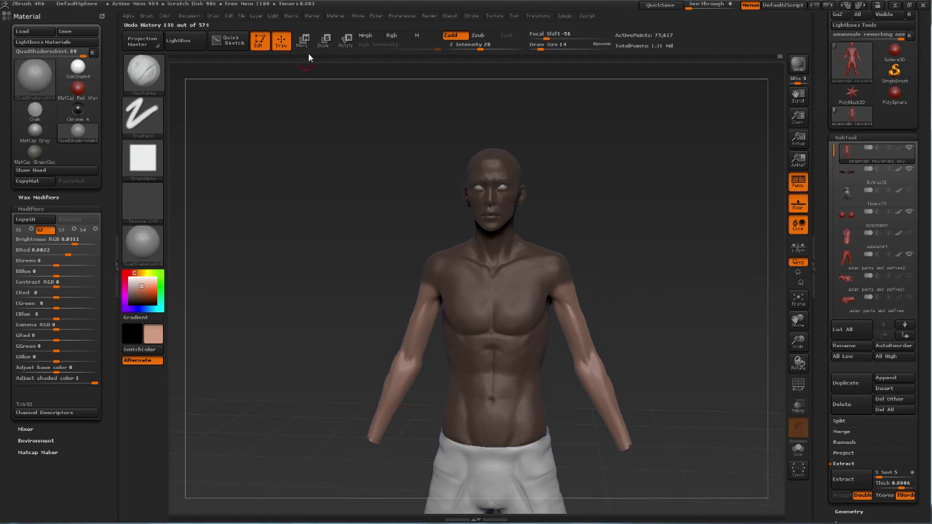
left_click(305, 40)
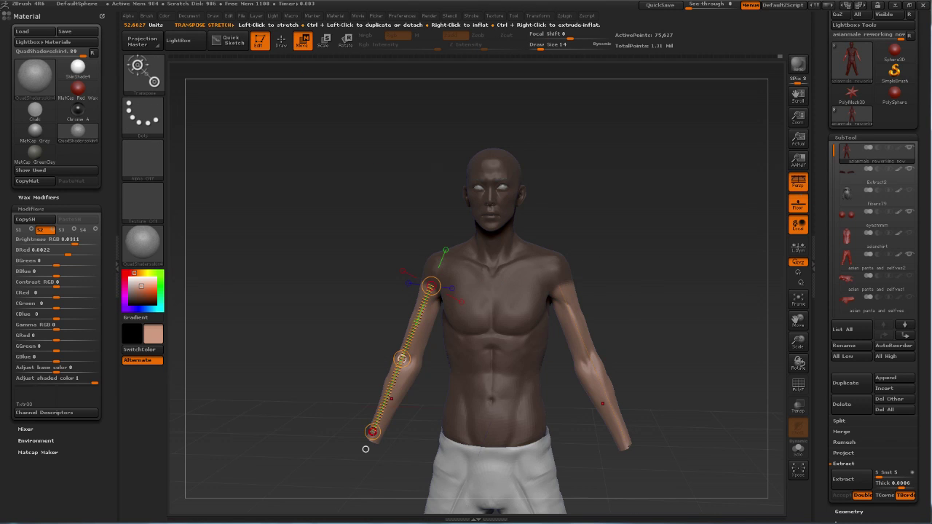
mouse_move(371, 435)
left_mouse_down()
mouse_move(366, 446)
mouse_move(376, 424)
left_mouse_up()
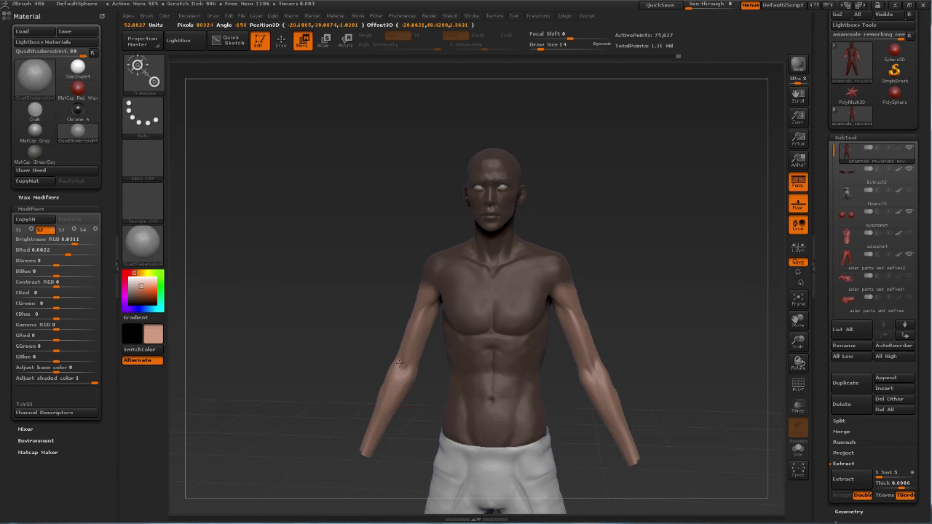
left_click(283, 43)
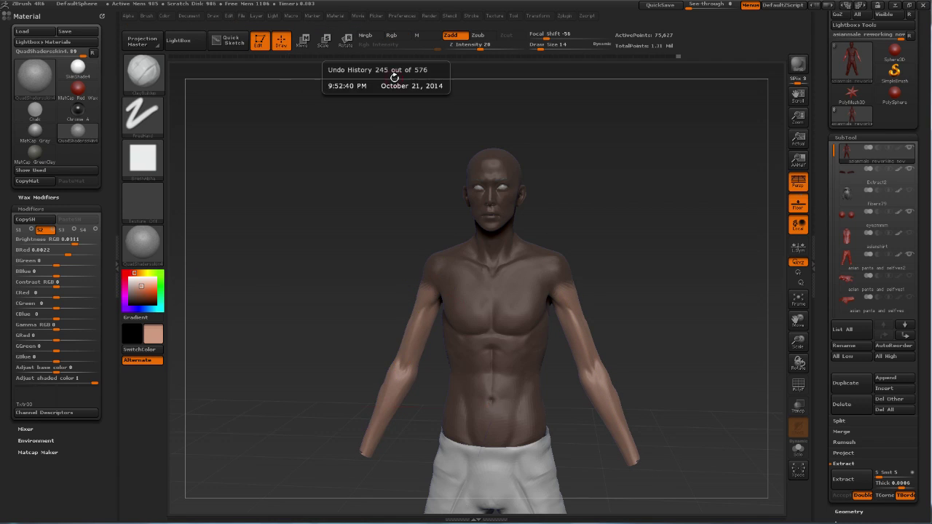
- Clear every mask patch from the body
left_click(618, 277, "ctrl")
left_click(619, 278, "ctrl")
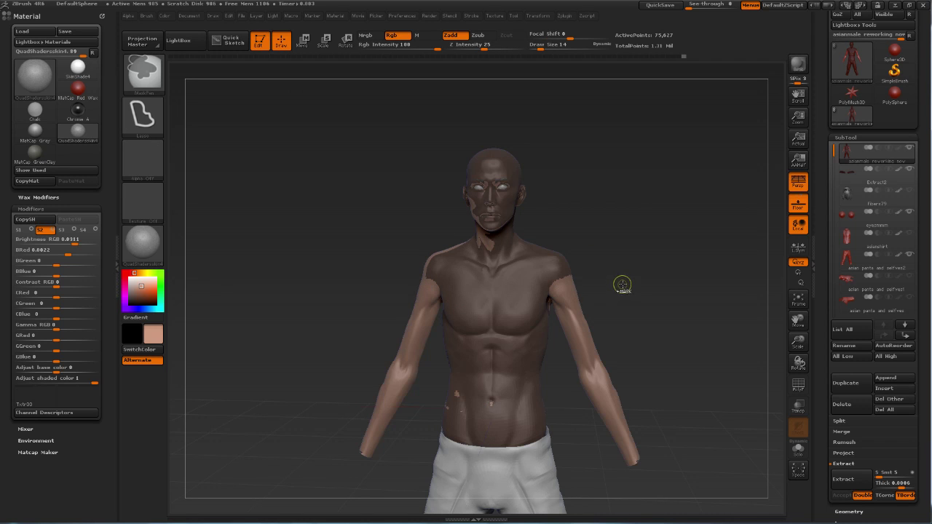
left_click(622, 284, "ctrl")
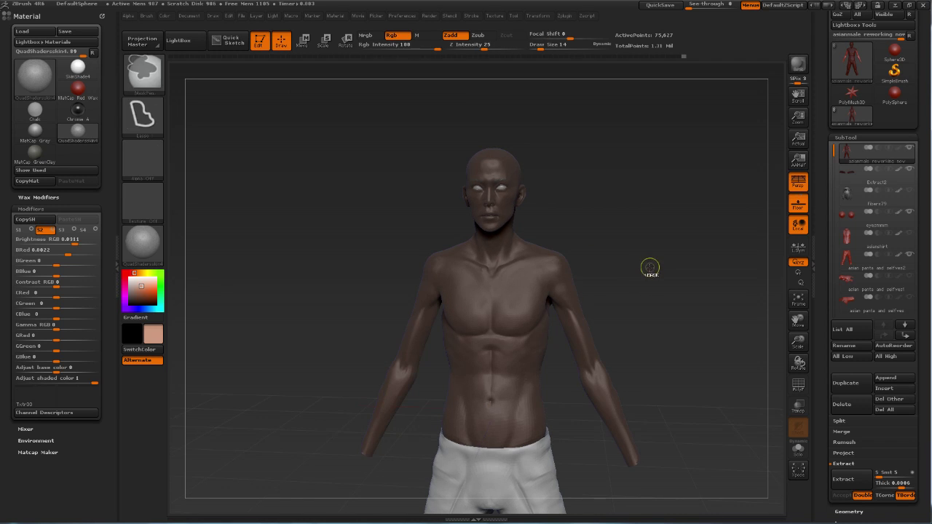
left_click(650, 268, "ctrl")
mouse_move(649, 272)
left_mouse_down()
mouse_move(634, 236)
mouse_move(631, 265)
left_mouse_up()
left_click(634, 236, "ctrl")
left_click(626, 244, "ctrl")
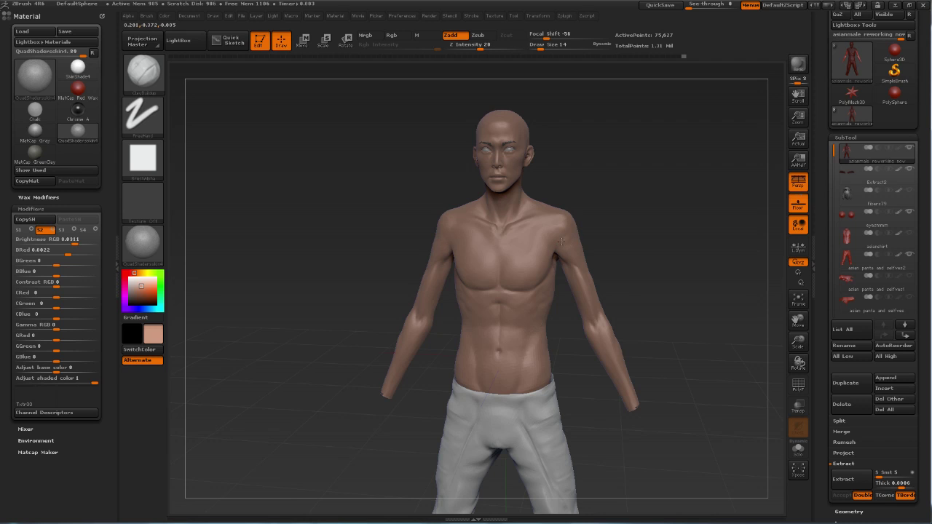
- Smooth the stretched left shoulder and turn the model to view it from behind
key("shift")
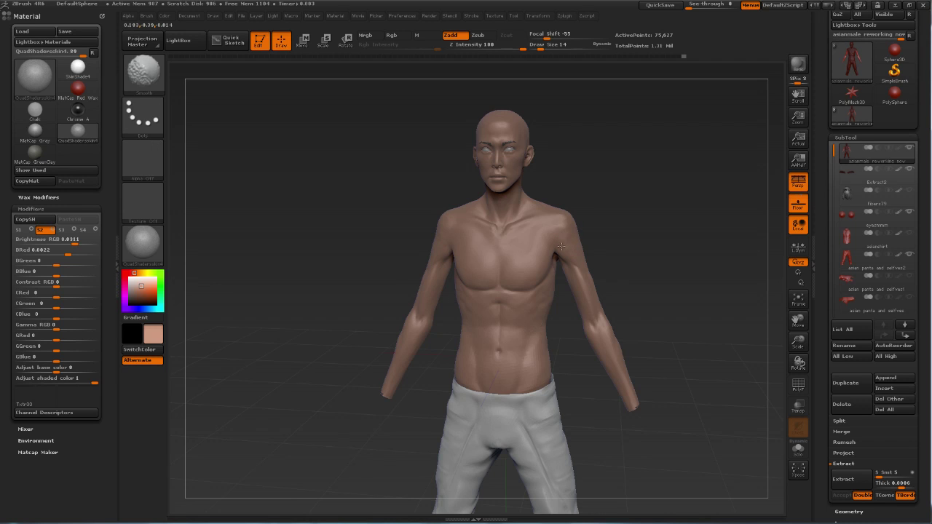
left_click_drag(604, 215, 609, 201)
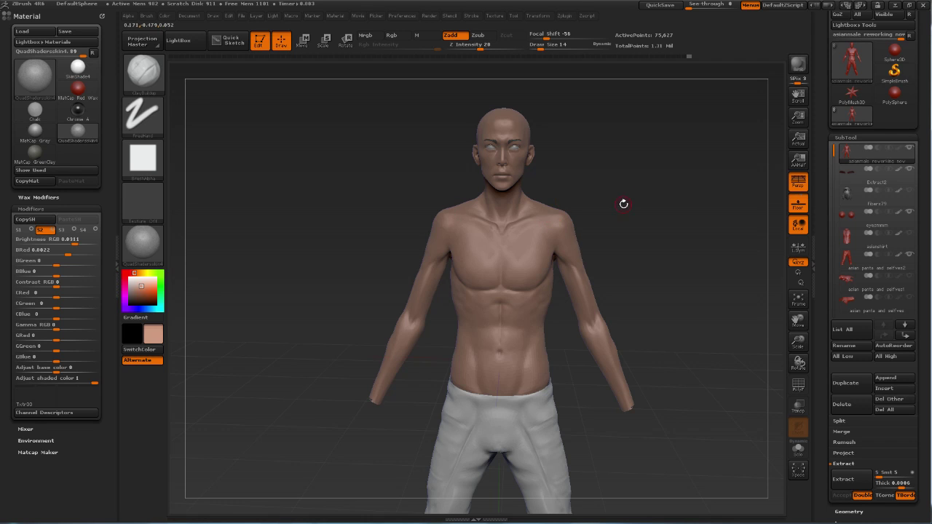
mouse_move(624, 204)
left_mouse_down()
mouse_move(643, 219)
mouse_move(605, 162)
mouse_move(643, 216)
mouse_move(679, 212)
mouse_move(637, 217)
mouse_move(566, 430)
left_mouse_up()
- Select the pants and smooth the lower pant legs, checking front and side
left_click(566, 430, "alt")
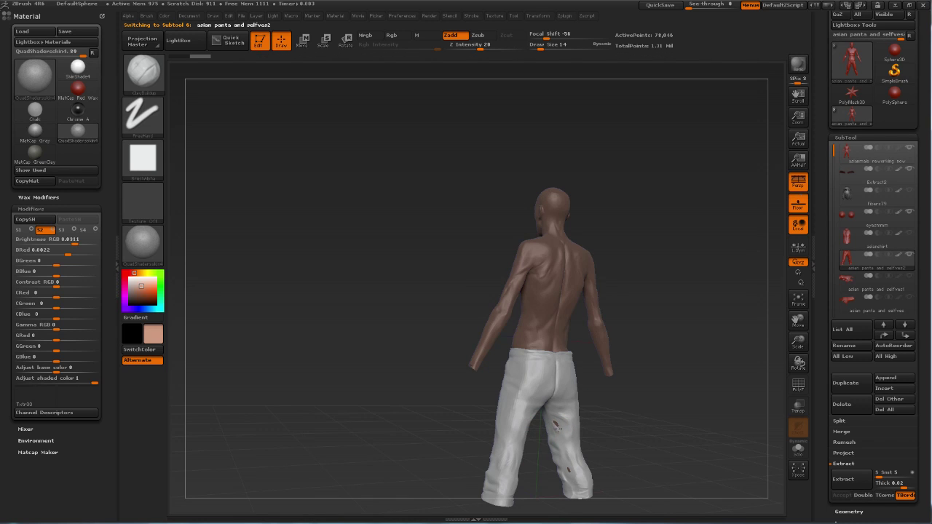
key("shift")
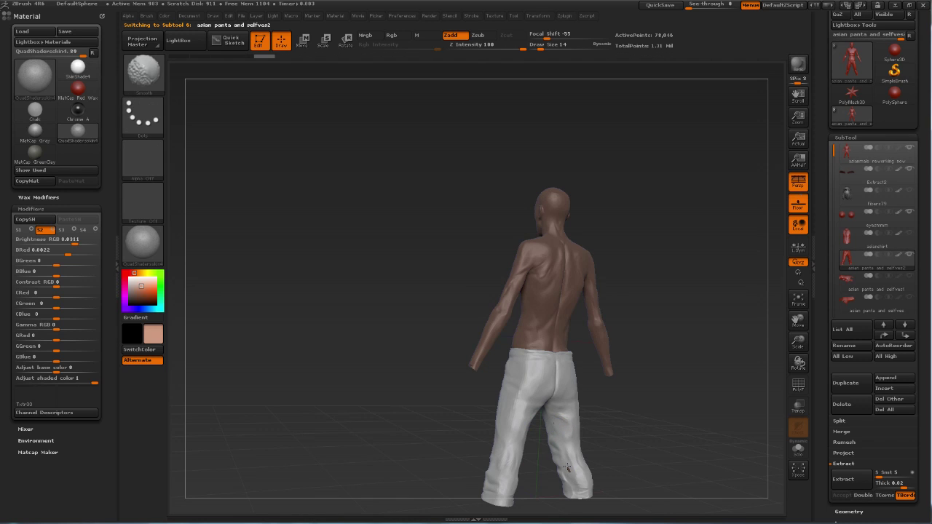
left_click_drag(567, 464, 588, 432, "shift")
mouse_move(600, 372)
left_mouse_down("alt")
mouse_move(639, 316)
mouse_move(633, 337)
mouse_move(599, 305)
left_mouse_up("alt")
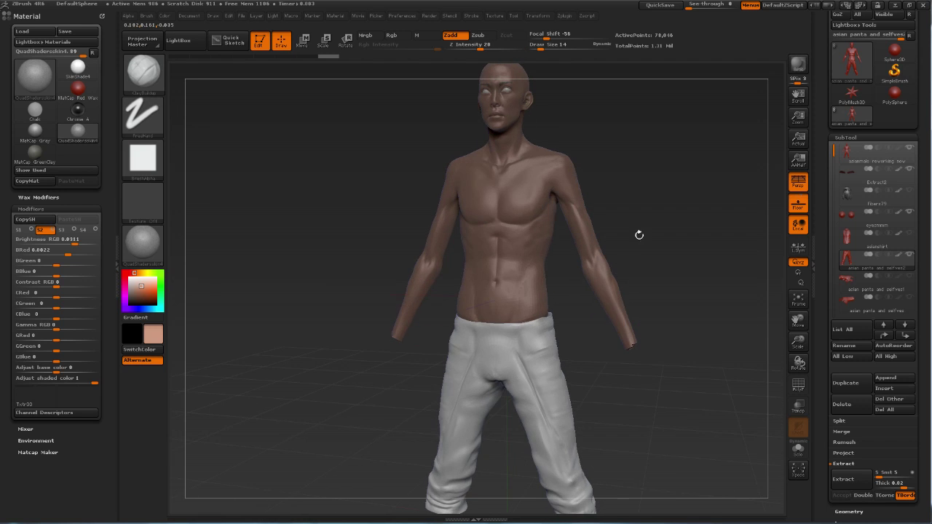
mouse_move(598, 305)
left_mouse_down()
mouse_move(658, 200)
mouse_move(645, 222)
mouse_move(612, 240)
mouse_move(600, 222)
left_mouse_up()
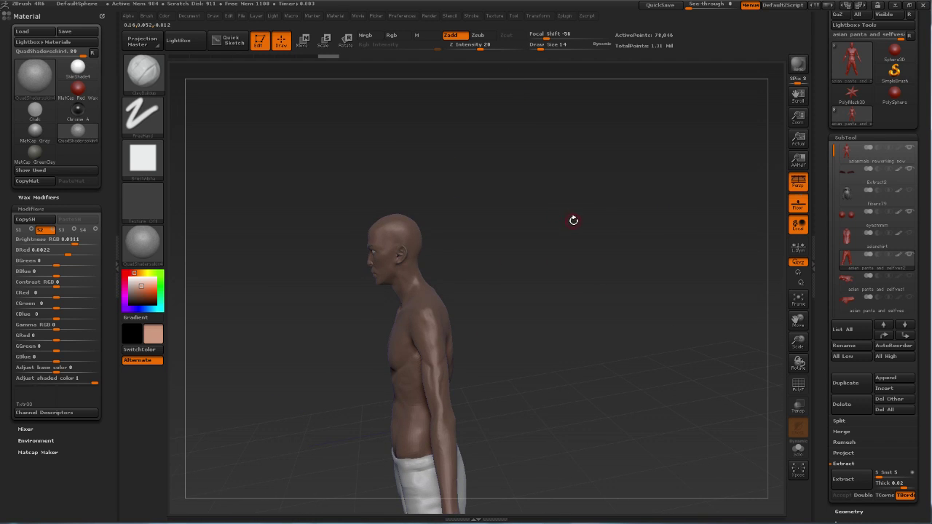
mouse_move(525, 266)
left_mouse_down("shift")
mouse_move(588, 245)
mouse_move(554, 178)
mouse_move(579, 204)
left_mouse_up("shift")
- Mask then clear the pants, and make the body the active subtool
left_click(579, 206, "ctrl")
left_click(580, 217, "ctrl")
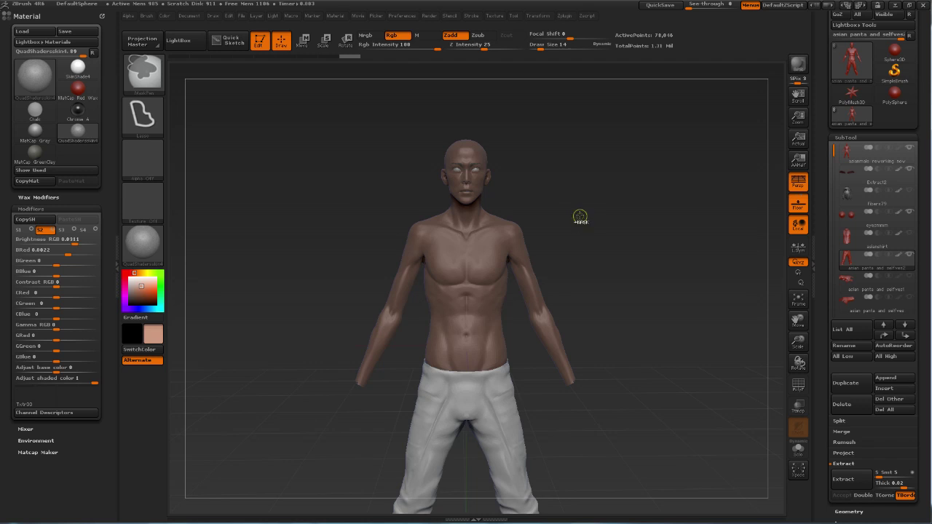
left_click(545, 269, "alt")
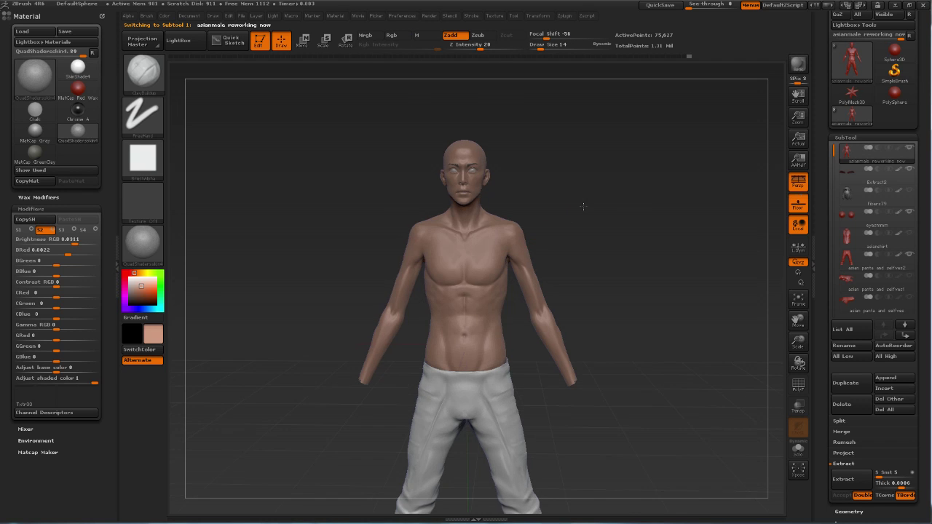
- Turn on the Extract2 hair subtool and smooth around the shoulders while orbiting
left_click(909, 190)
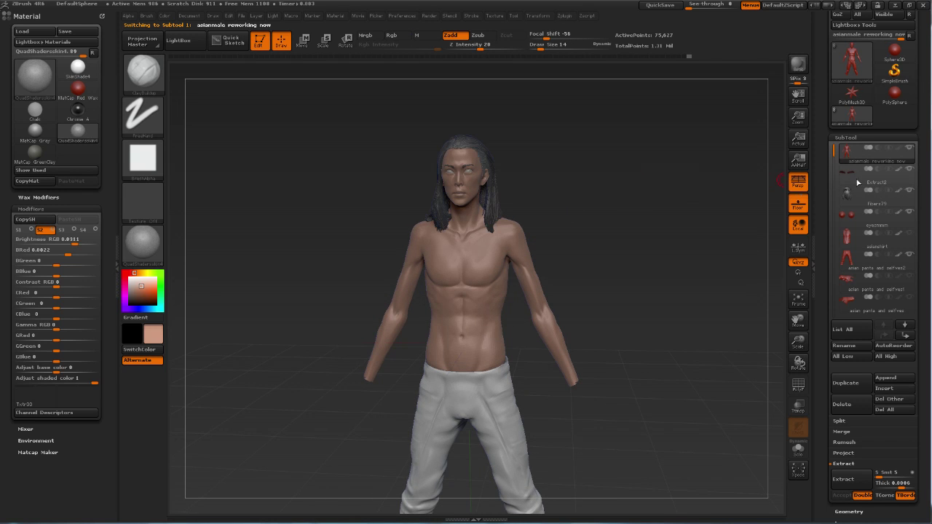
mouse_move(589, 164)
left_mouse_down()
mouse_move(591, 208)
mouse_move(599, 184)
mouse_move(625, 249)
mouse_move(607, 182)
mouse_move(605, 249)
mouse_move(598, 223)
mouse_move(594, 244)
mouse_move(517, 256)
left_mouse_up()
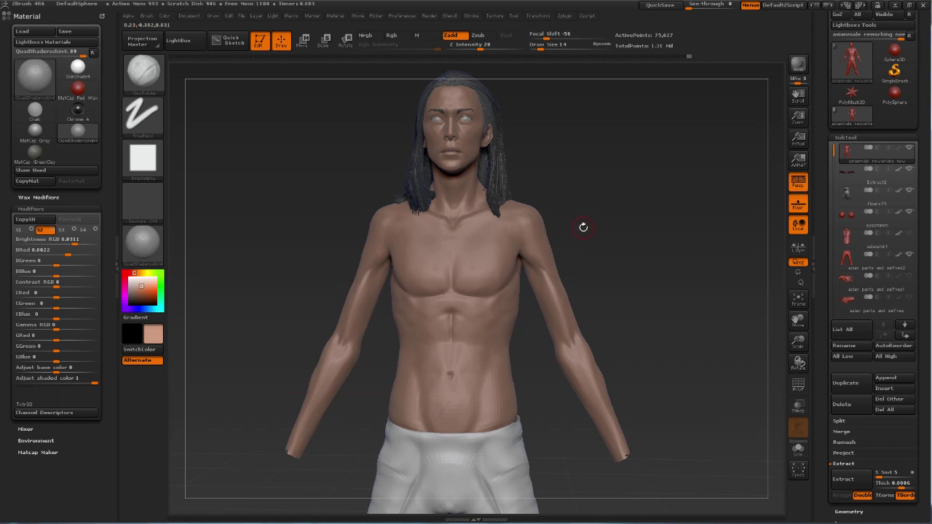
left_click_drag(583, 226, 514, 266)
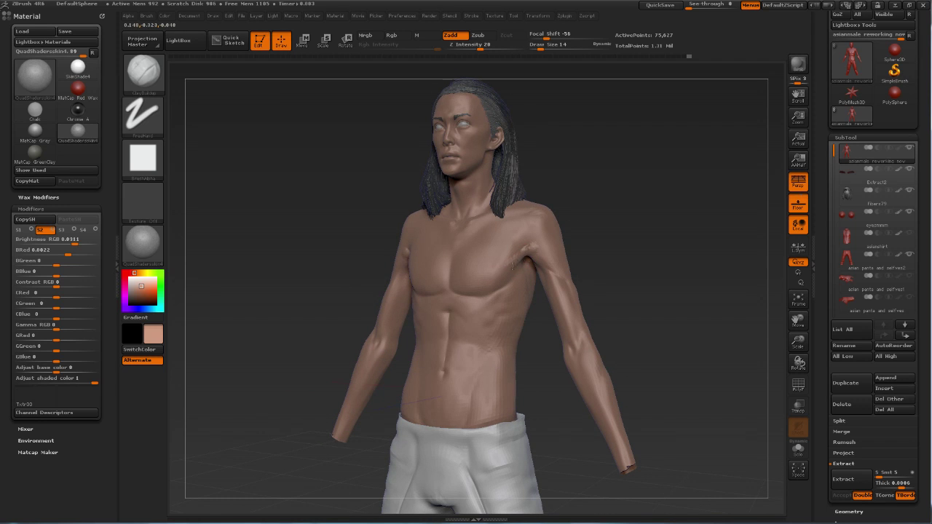
key("shift")
left_click_drag(592, 209, 528, 257)
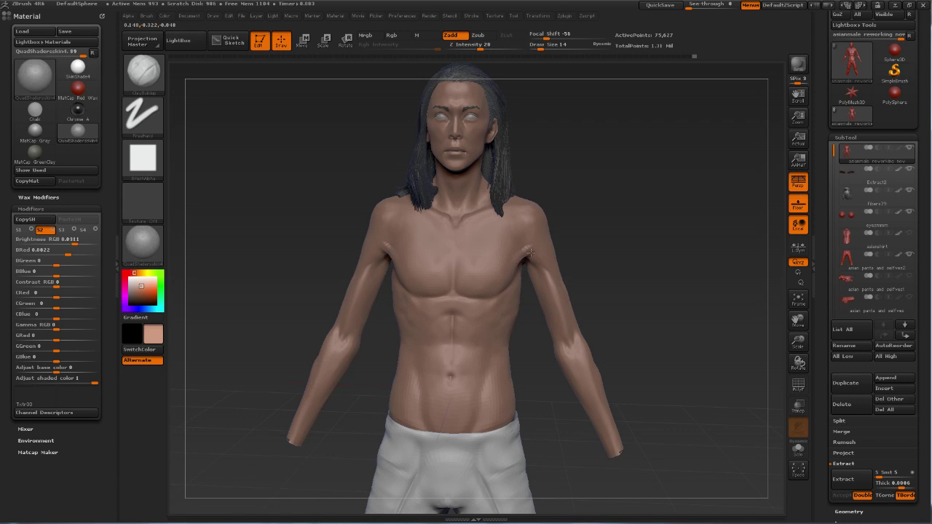
key("shift")
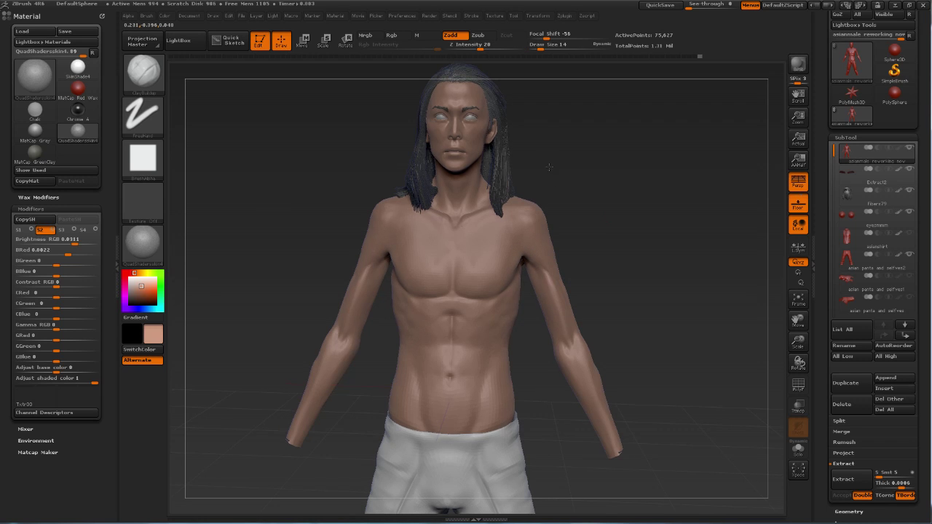
mouse_move(574, 193)
left_mouse_down("alt")
mouse_move(556, 192)
mouse_move(567, 215)
mouse_move(556, 172)
mouse_move(576, 222)
mouse_move(582, 175)
left_mouse_up("alt")
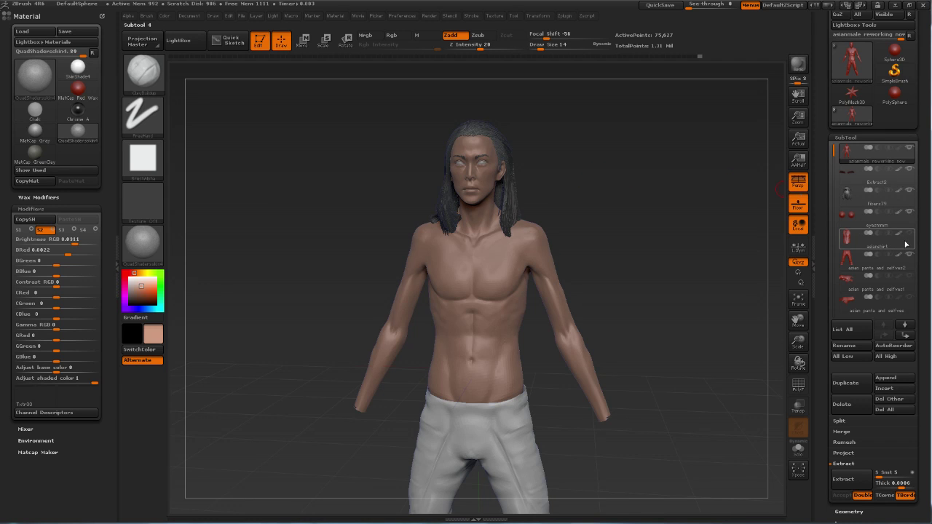
- Keep the sleeve piece hidden, show the asianshirt vest, and turn the figure to face front
left_click(910, 277)
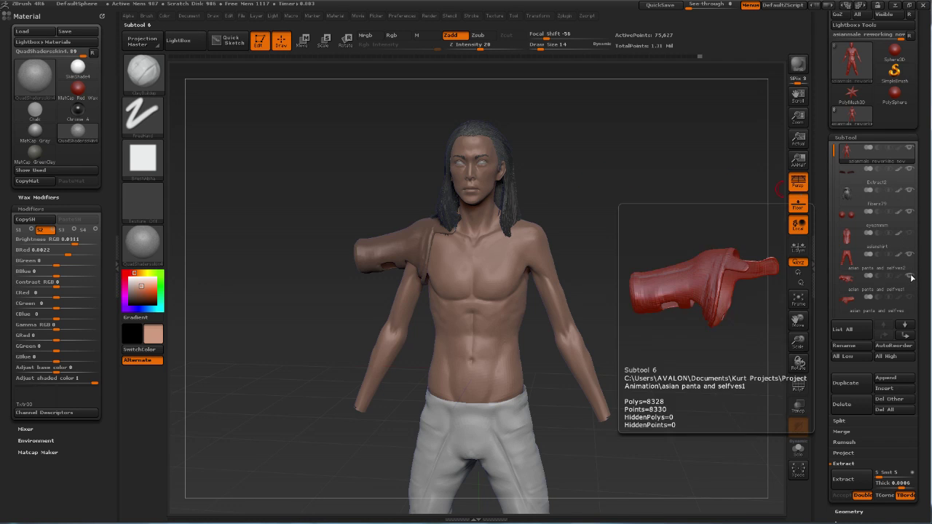
left_click(910, 277)
left_click(910, 238)
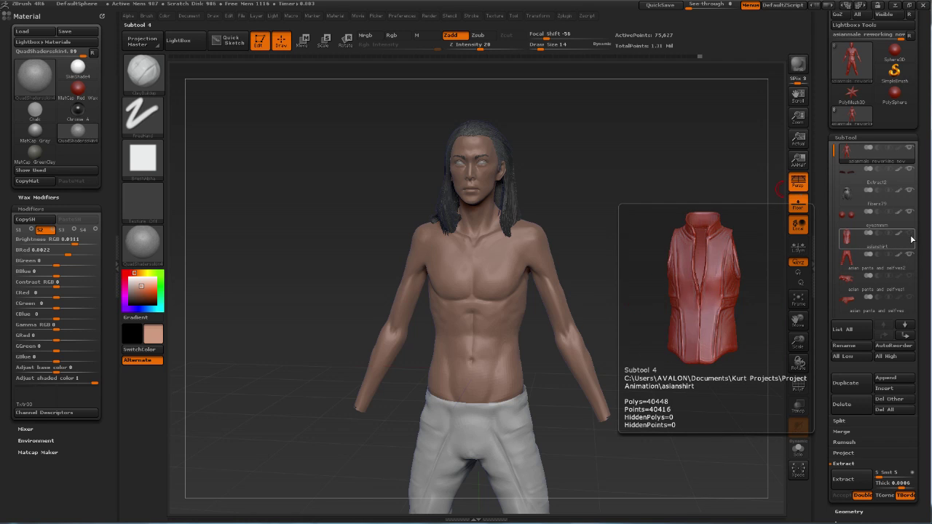
left_click(911, 238)
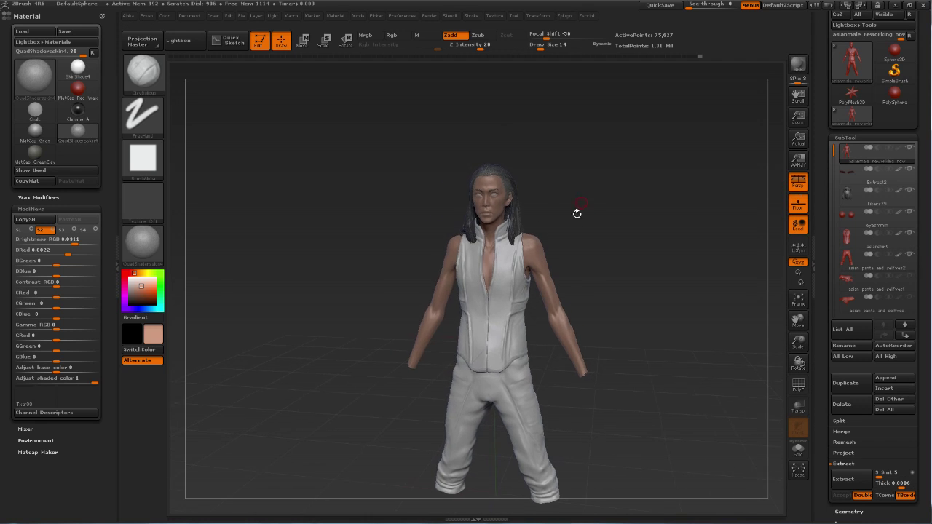
left_click_drag(576, 210, 585, 211)
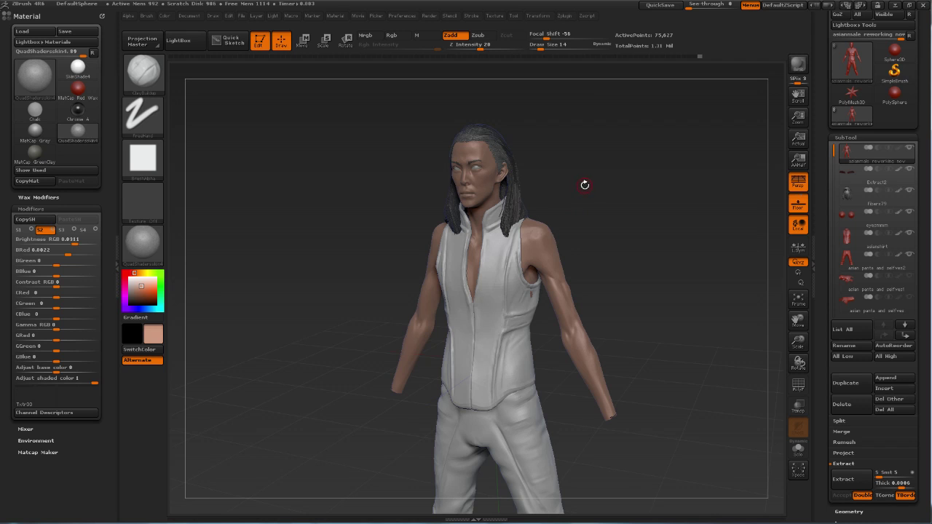
left_click_drag(593, 196, 591, 190)
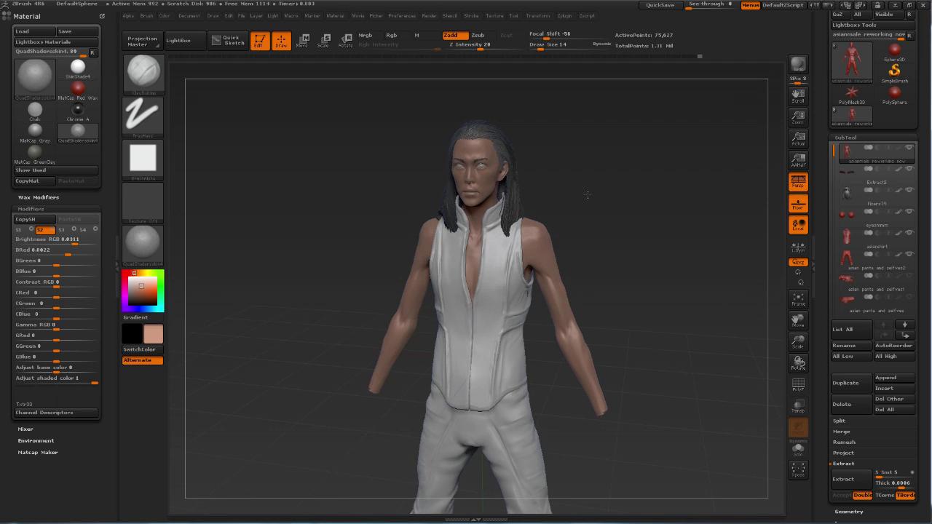
- Turn the clothed figure to face front and scroll the tray up to the Tool palette's save options
left_click(908, 5)
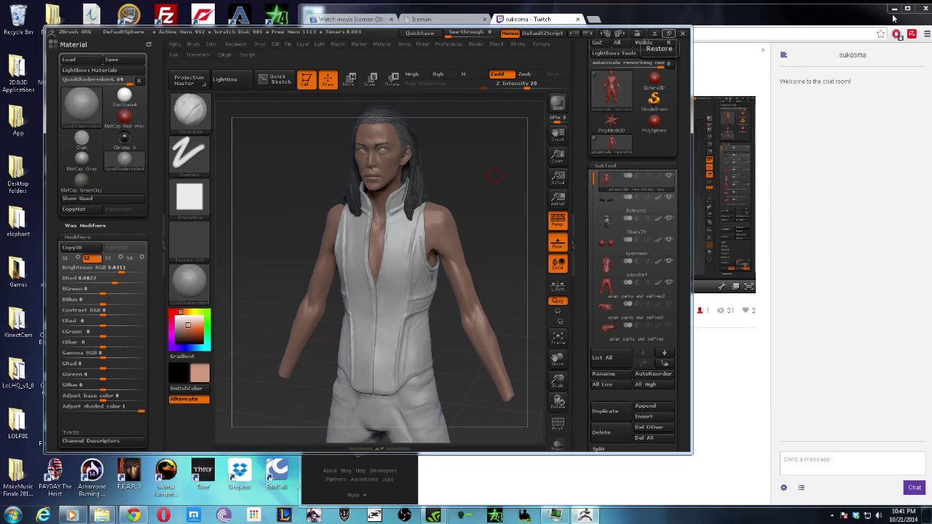
mouse_move(501, 198)
left_mouse_down()
mouse_move(484, 223)
mouse_move(467, 182)
mouse_move(461, 201)
mouse_move(394, 200)
mouse_move(459, 206)
left_mouse_up()
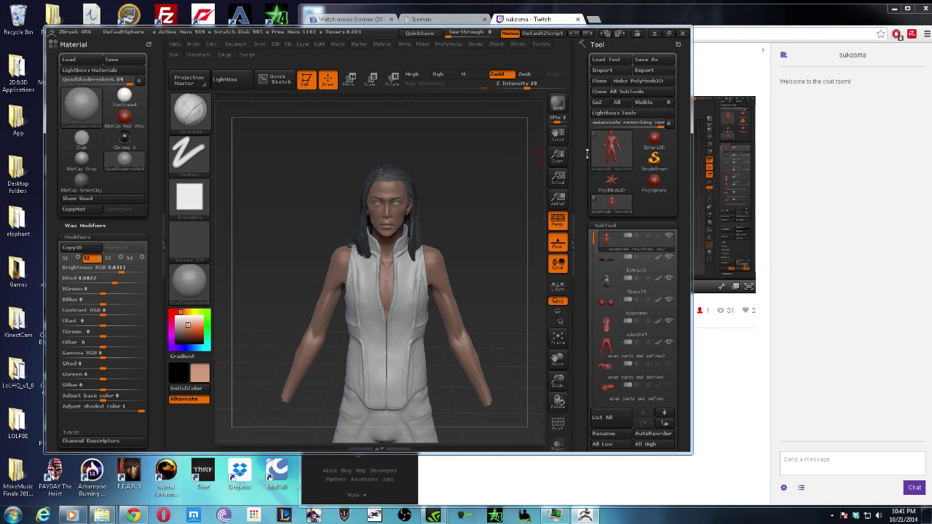
scroll(649, 49, "up", 2)
- Save As a ZTool, adding 'a' to the proposed name to make 'asianmale reworking nowa.ztl'
left_click(638, 61)
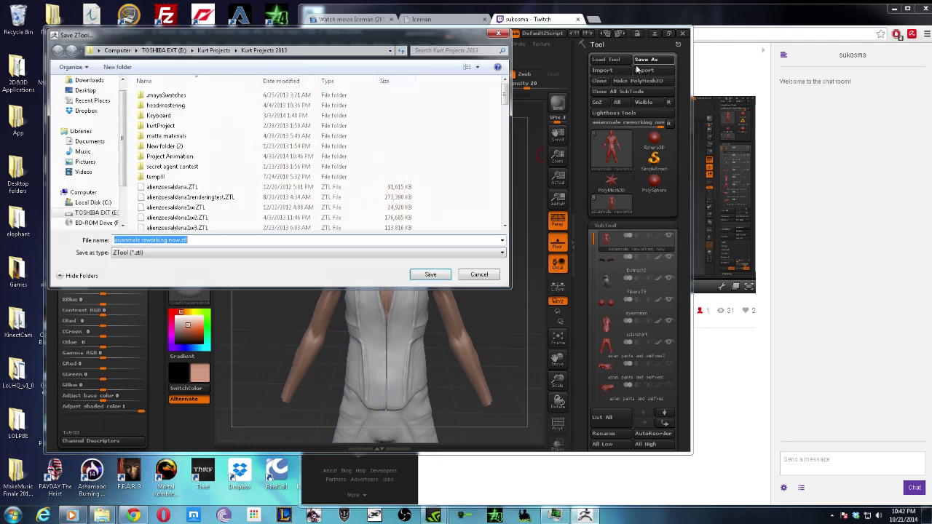
left_click(198, 242)
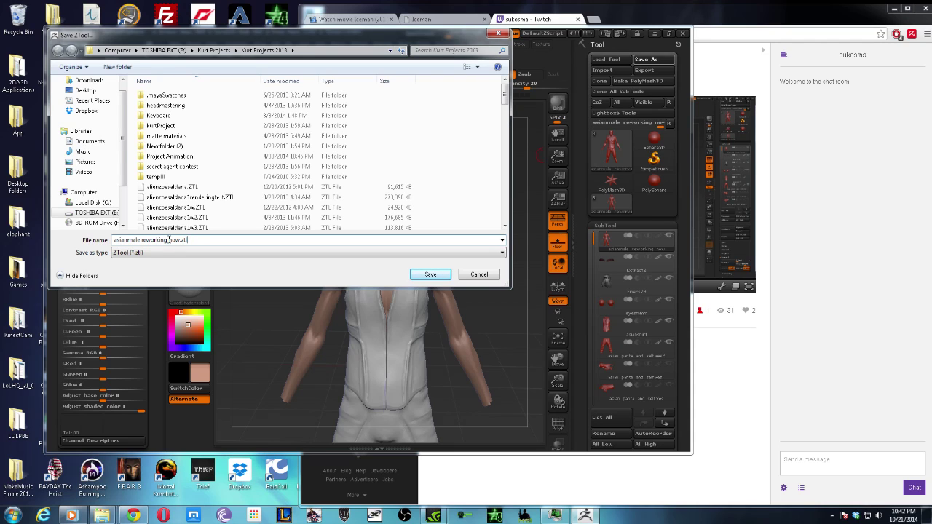
key("Left")
key("Left")
key("Left")
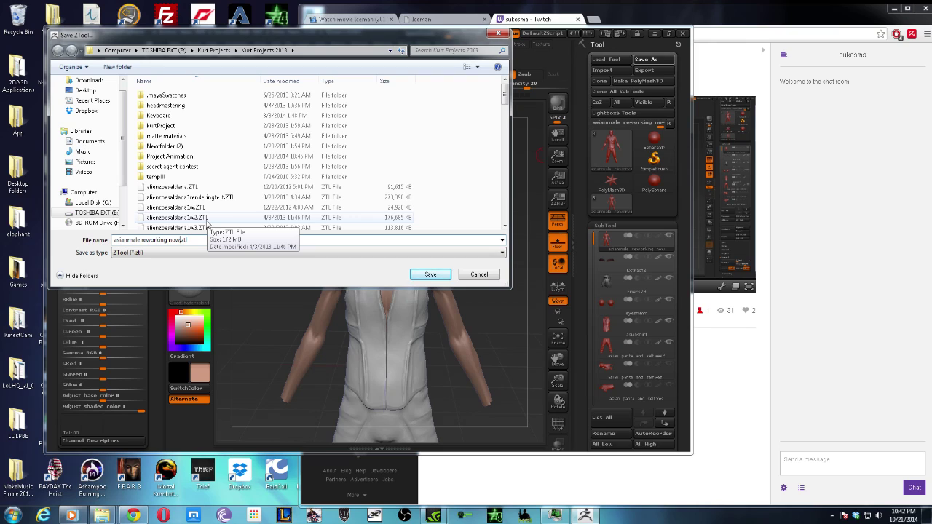
type("a")
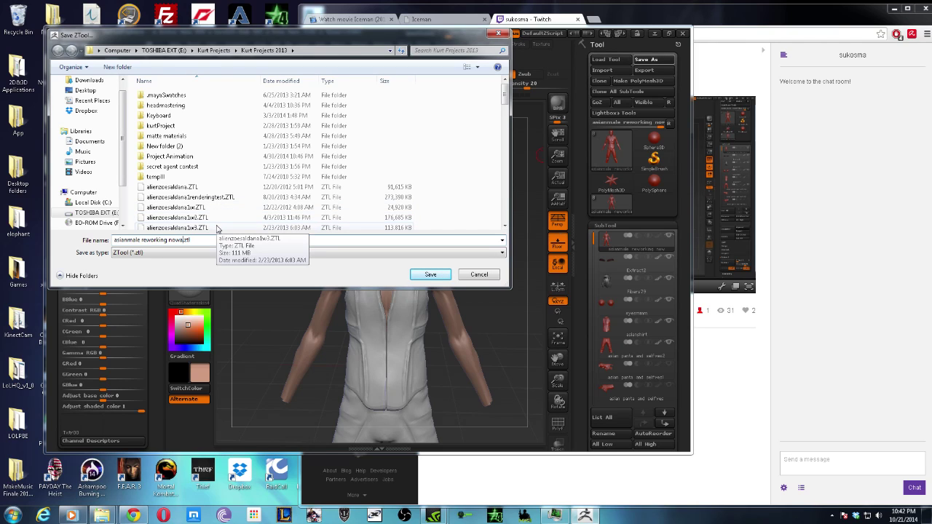
key("BackSpace")
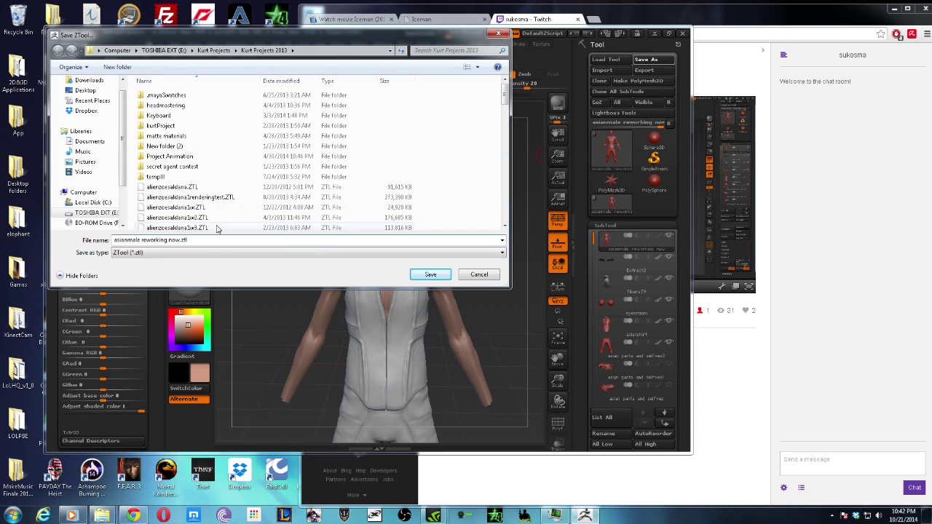
type("a")
left_click(438, 277)
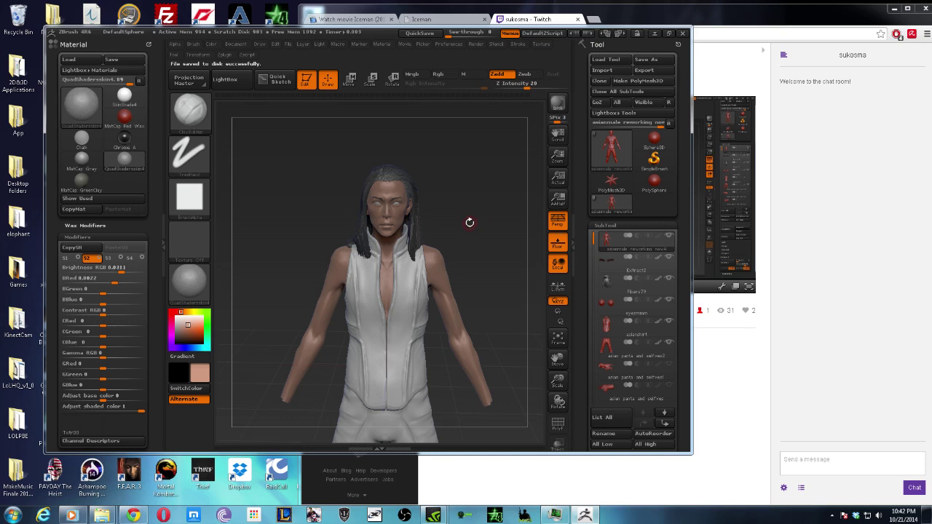
left_click_drag(470, 222, 463, 206)
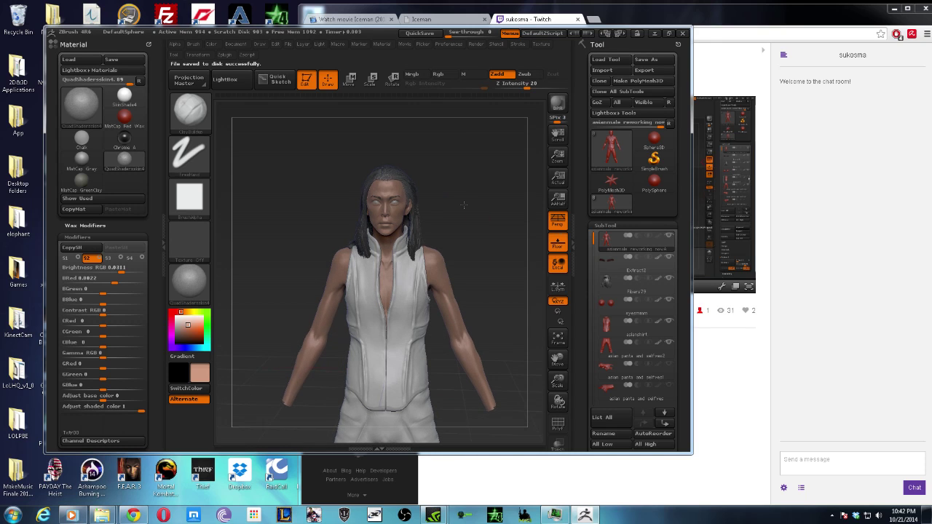
mouse_move(466, 206)
left_mouse_down("alt")
mouse_move(472, 220)
mouse_move(468, 209)
mouse_move(421, 211)
mouse_move(400, 249)
left_mouse_up("alt")
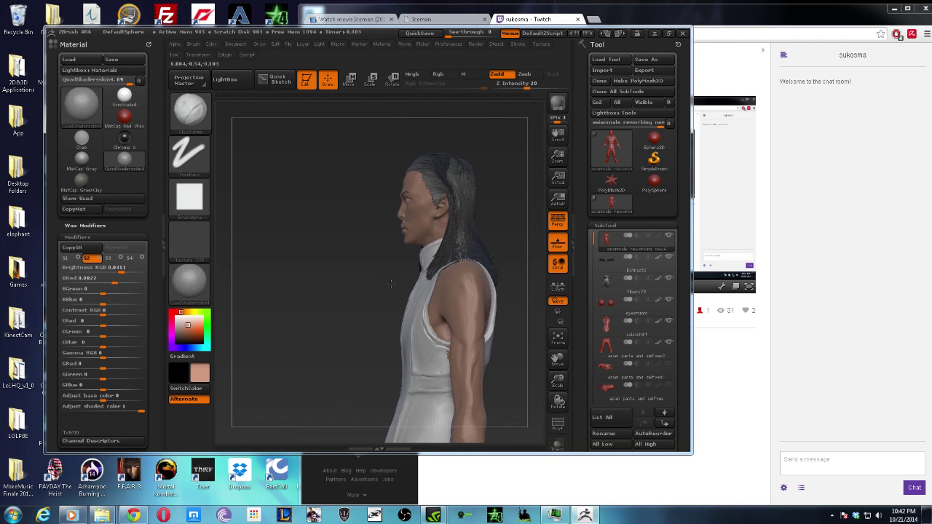
left_click_drag(391, 284, 476, 233)
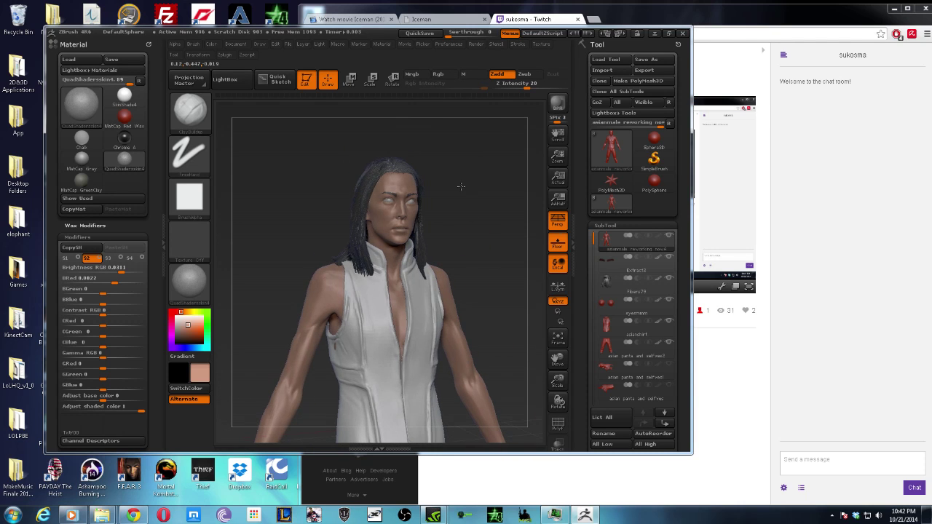
key("f")
mouse_move(461, 196)
left_mouse_down()
mouse_move(477, 247)
mouse_move(466, 252)
mouse_move(485, 167)
mouse_move(481, 207)
left_mouse_up()
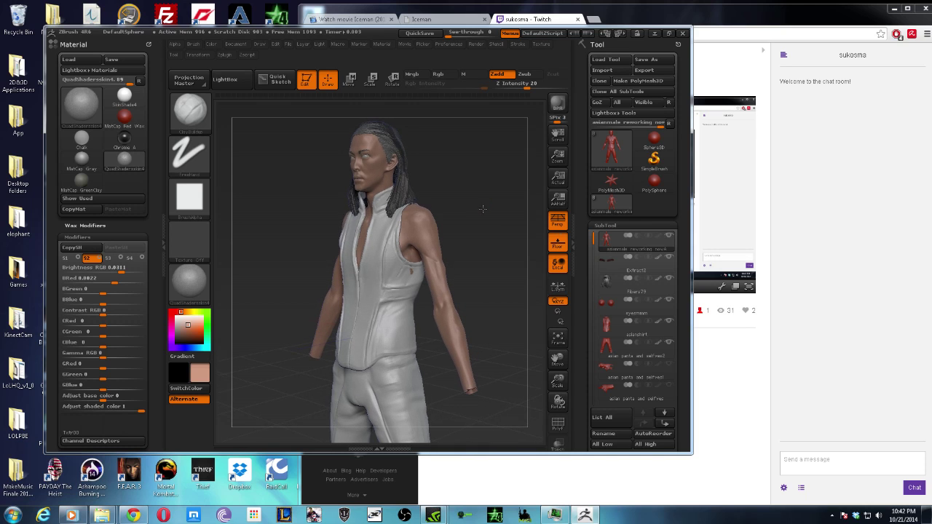
left_click_drag(484, 208, 485, 217)
mouse_move(480, 225)
left_mouse_down()
mouse_move(481, 216)
mouse_move(503, 214)
mouse_move(475, 219)
mouse_move(468, 173)
mouse_move(458, 190)
left_mouse_up()
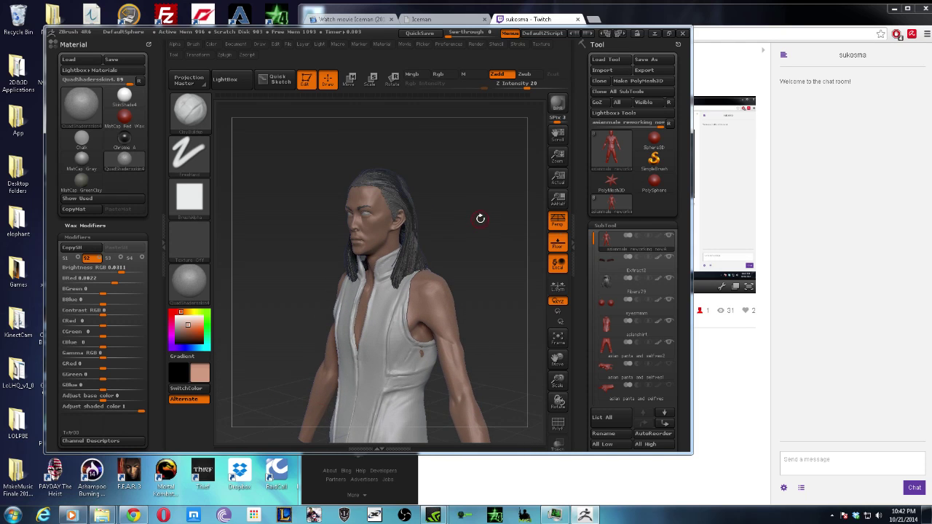
key("f")
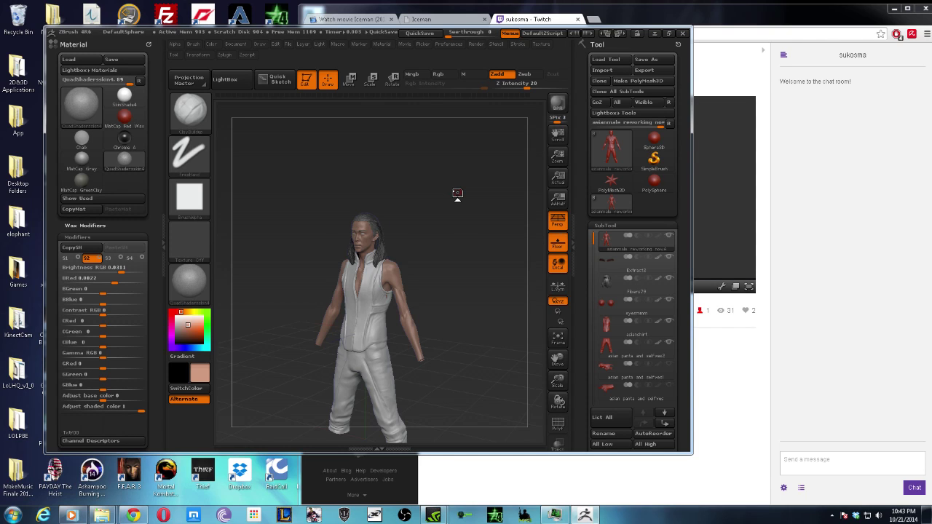
left_click(724, 22)
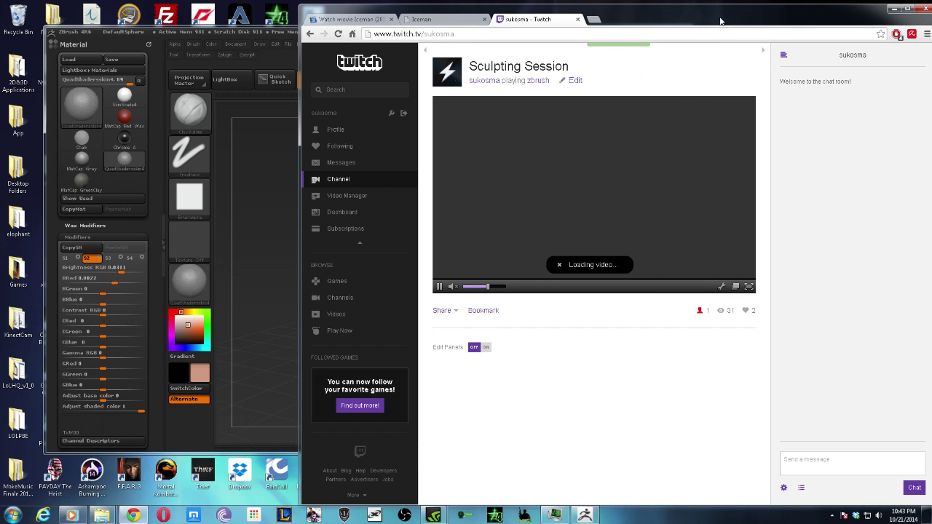
left_click(278, 249)
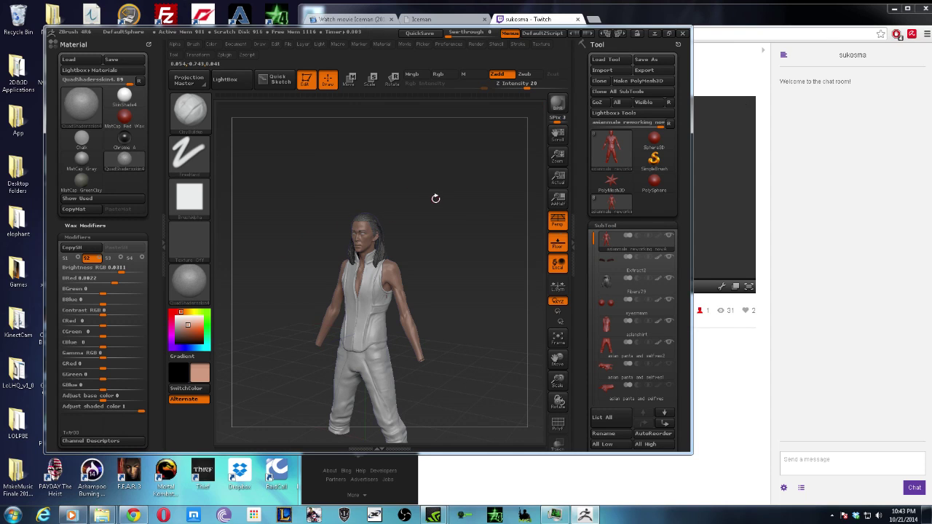
mouse_move(463, 225)
left_mouse_down()
mouse_move(466, 249)
mouse_move(458, 216)
mouse_move(464, 231)
left_mouse_up()
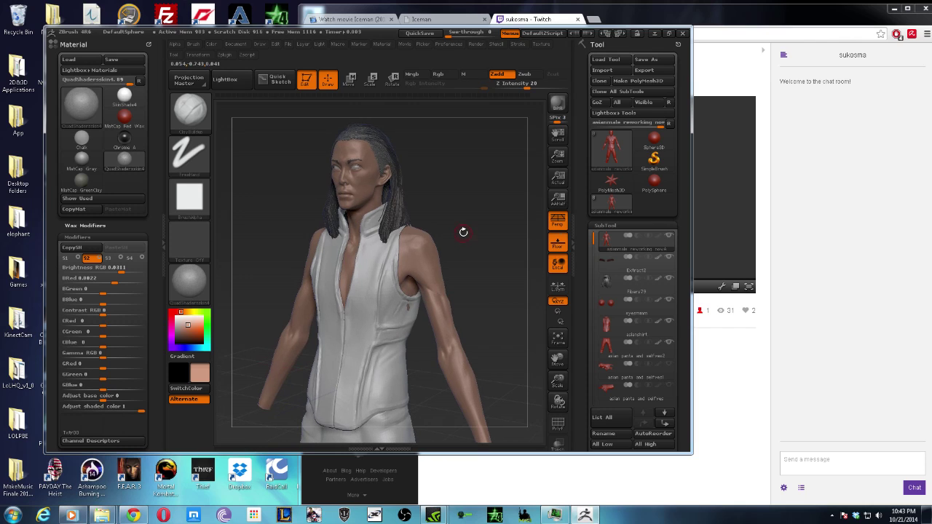